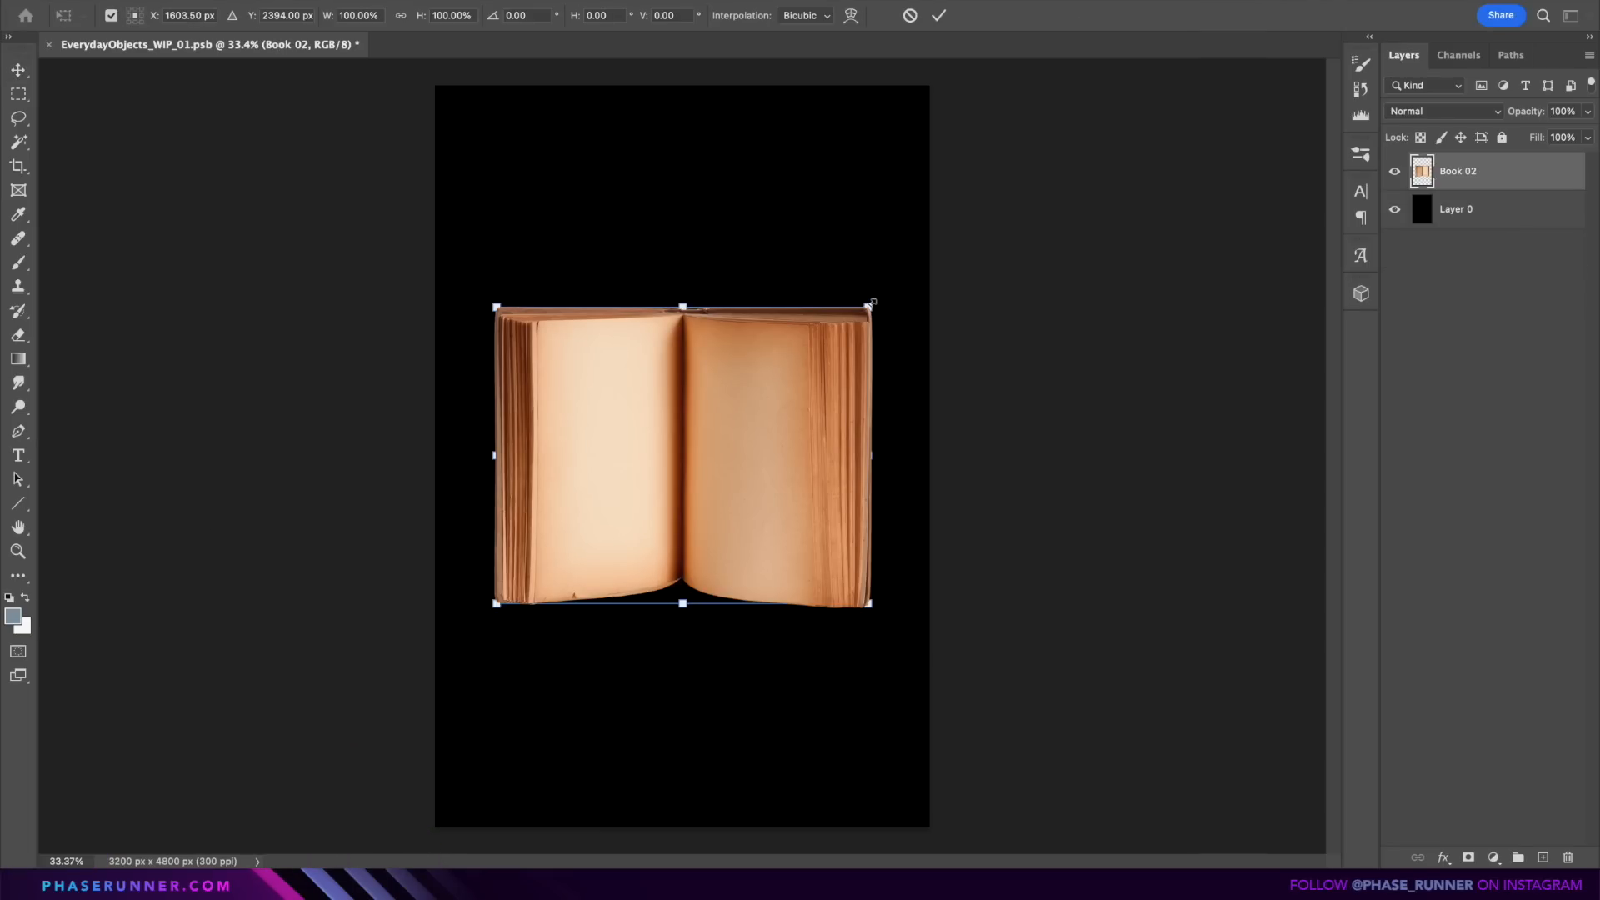
Step: Enlarge the Book 02 layer to about 197% and flip it vertically
left_click_drag(871, 303, 1061, 175)
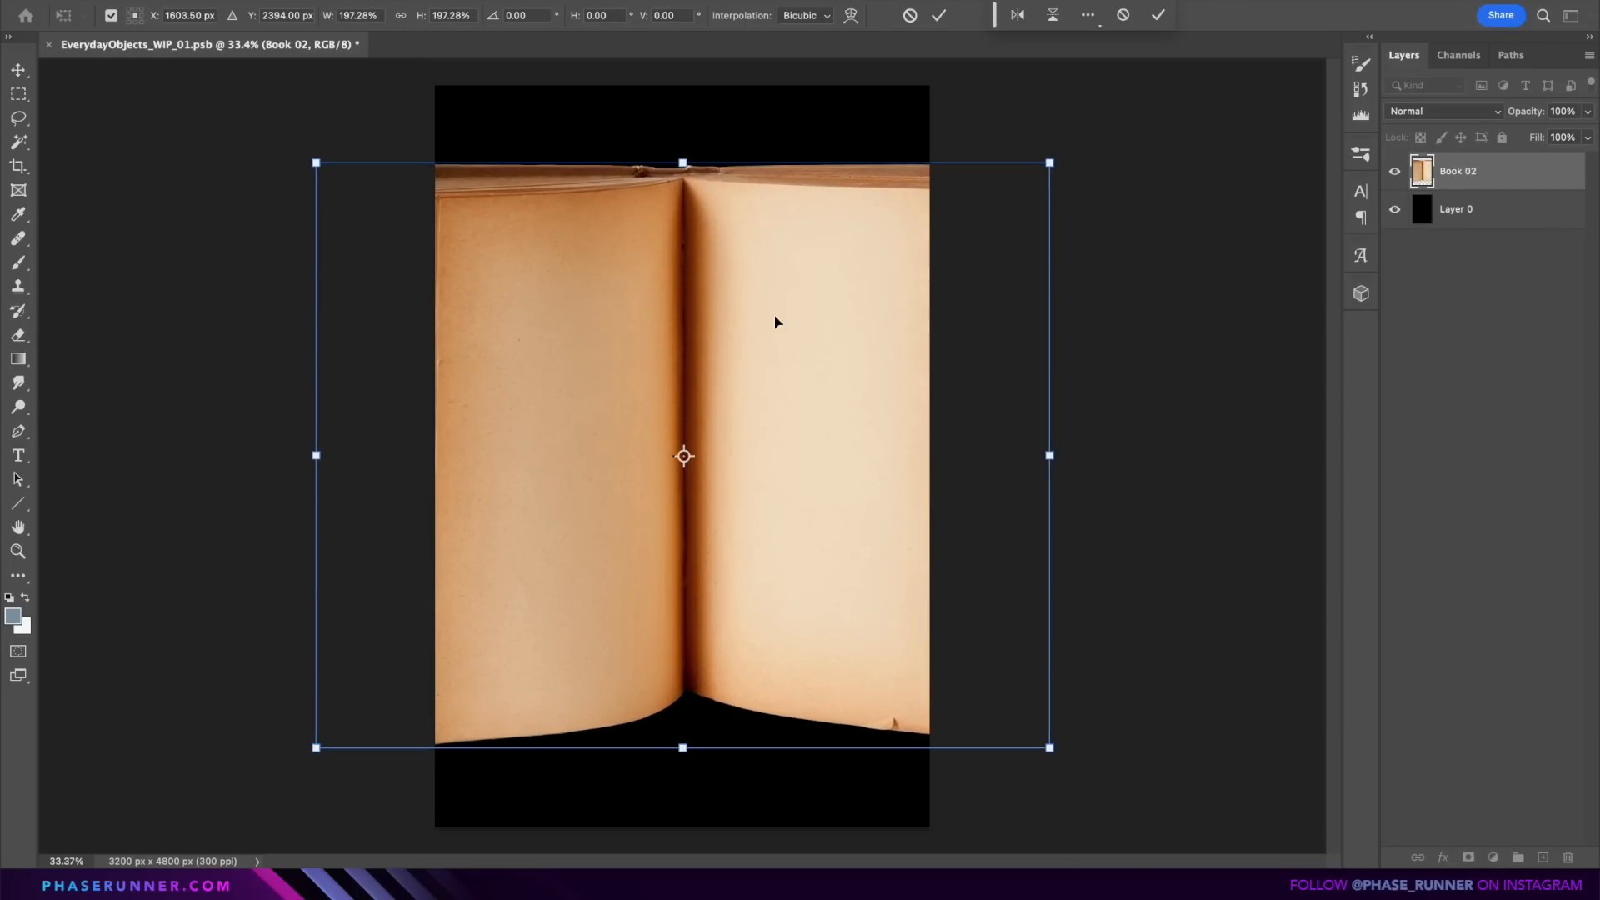
right_click(777, 314)
left_click(833, 766)
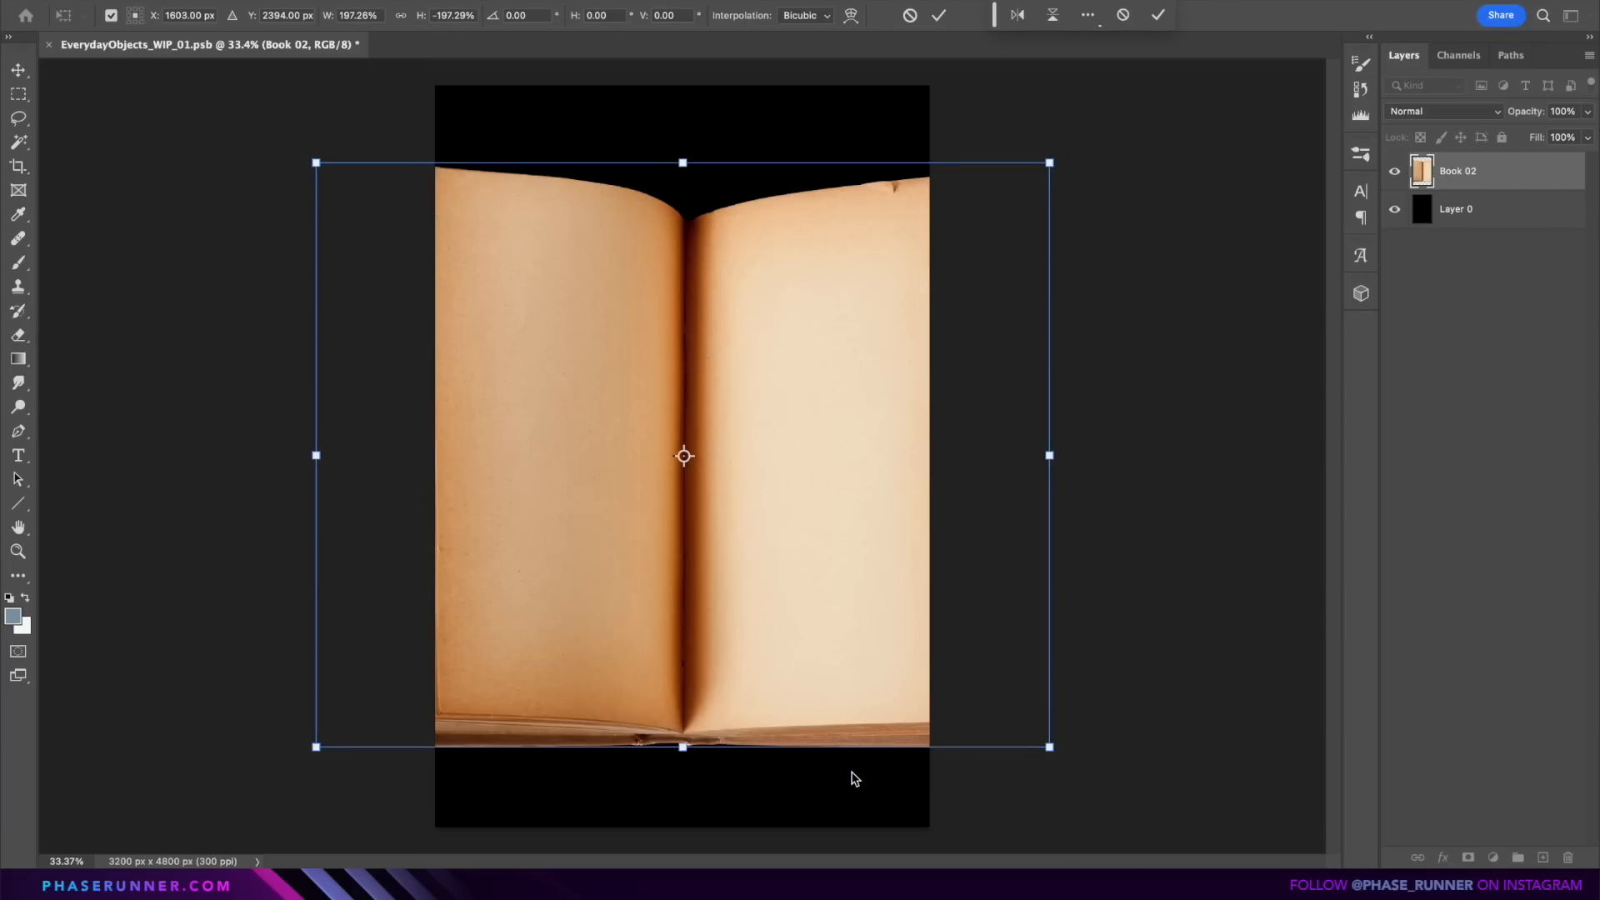
Step: Reduce the book to about 182%, move it up, and narrow it evenly around its centre to fit the canvas width
left_click_drag(903, 567, 903, 530)
left_click_drag(1049, 710, 1020, 689)
left_click_drag(939, 613, 938, 573)
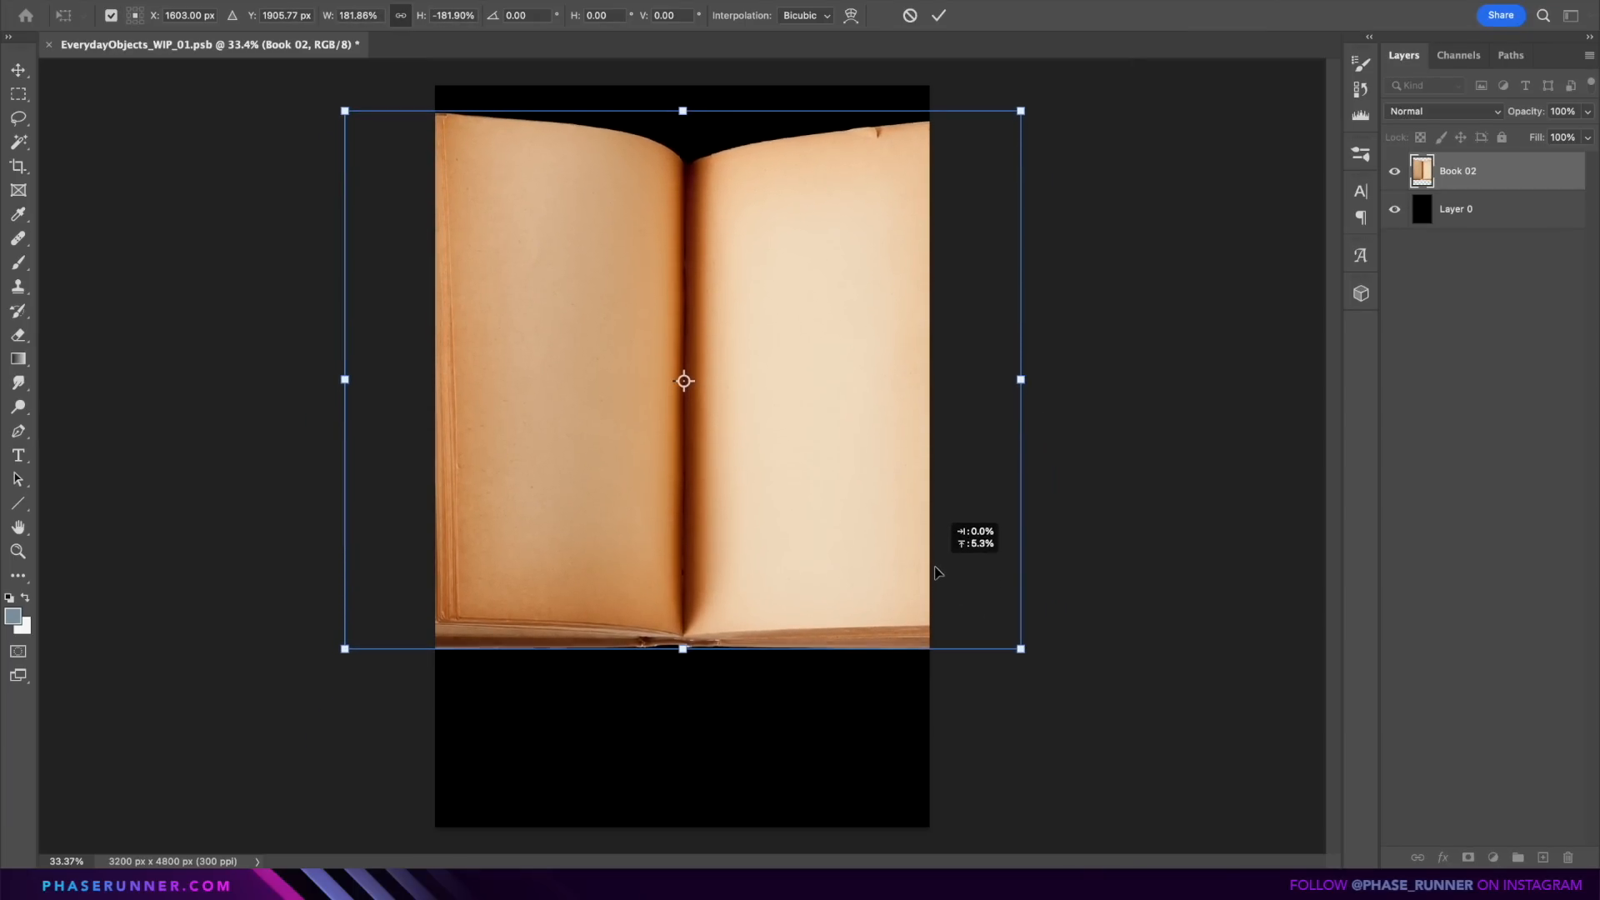
left_click_drag(1027, 379, 921, 375, "alt")
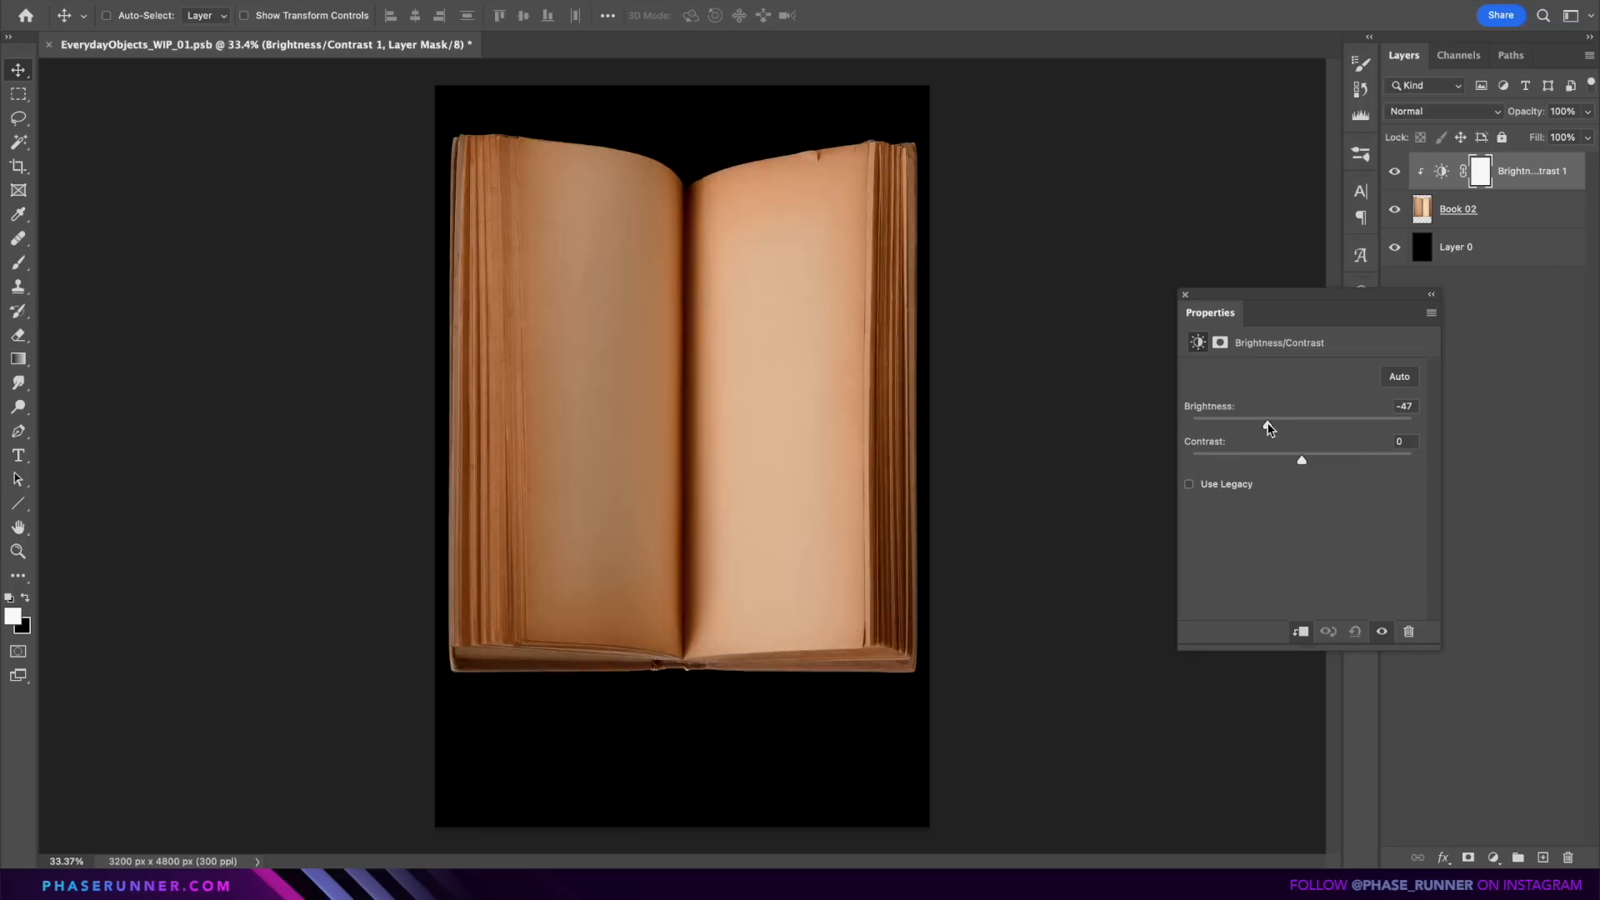
Step: Darken the book and increase its contrast with the clipped Brightness/Contrast adjustment
left_click_drag(1267, 423, 1247, 425)
left_click_drag(1300, 457, 1352, 463)
mouse_move(1247, 425)
left_mouse_down()
mouse_move(1232, 425)
mouse_move(1250, 425)
left_mouse_up()
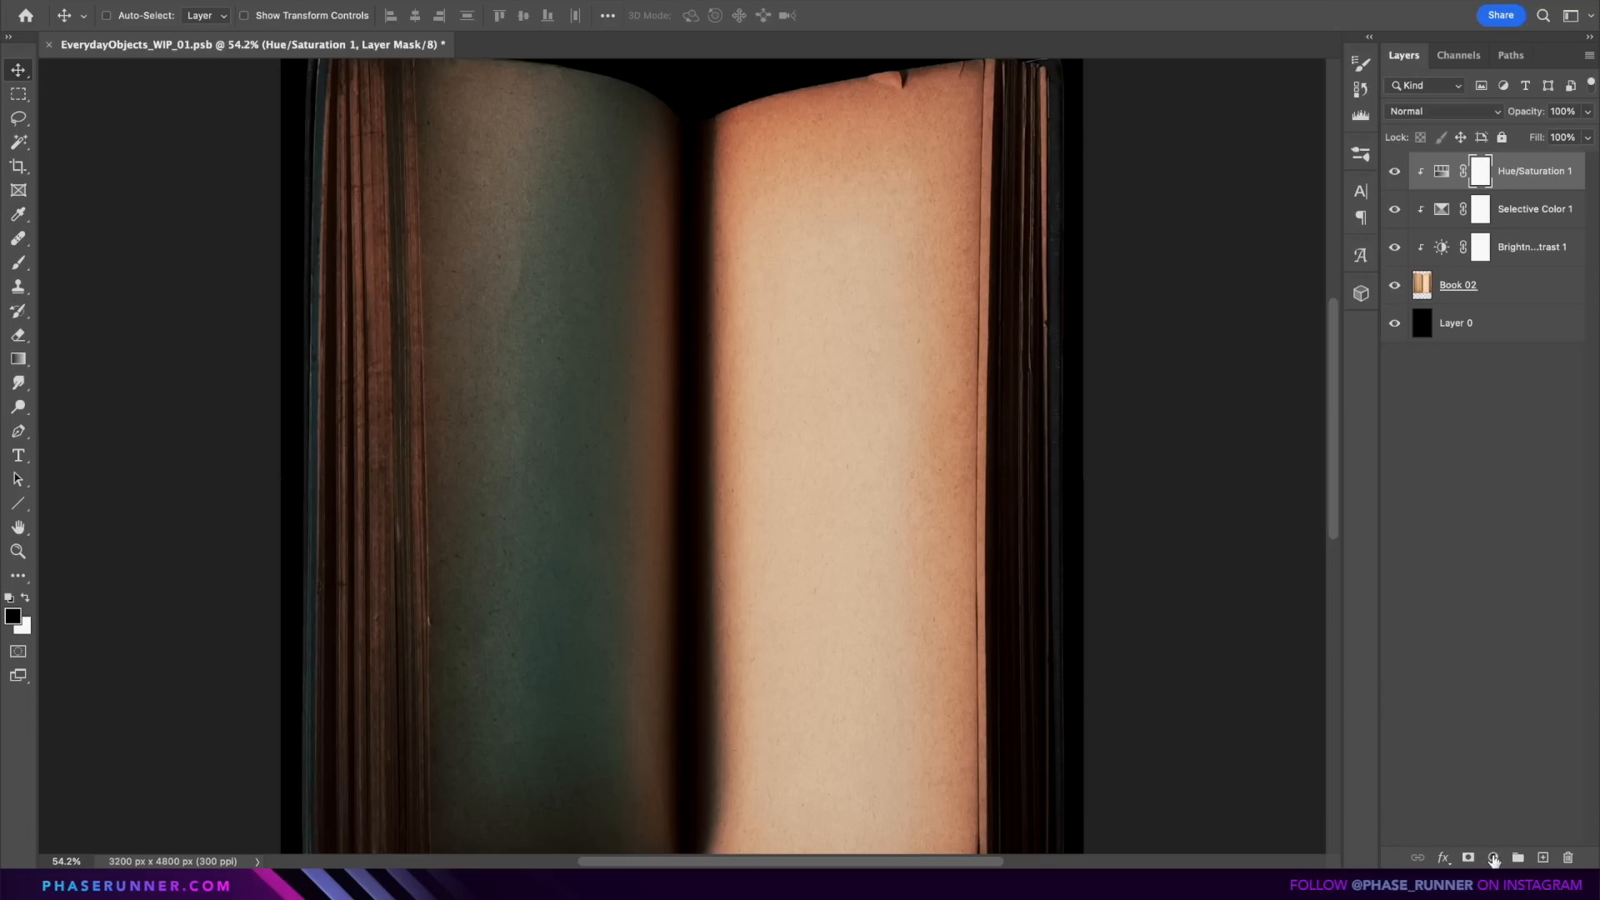
Step: Add a white (#ffffff) Solid Color fill above Hue/Saturation 1 and clip it to the book
left_click(1493, 857)
left_click(1507, 583)
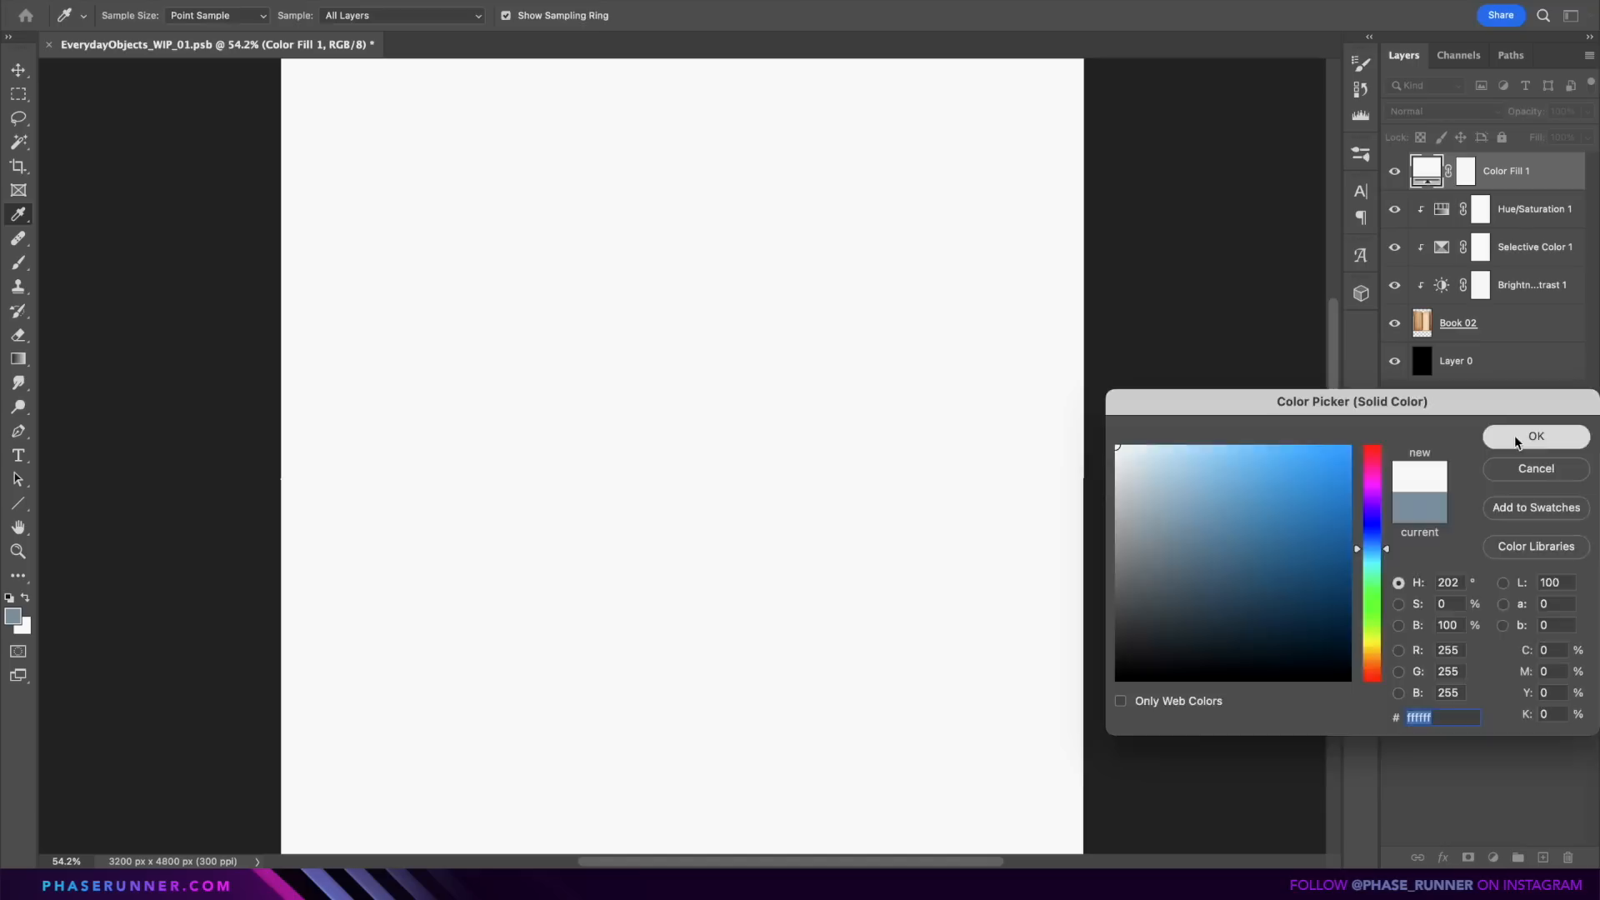
left_click(1514, 435)
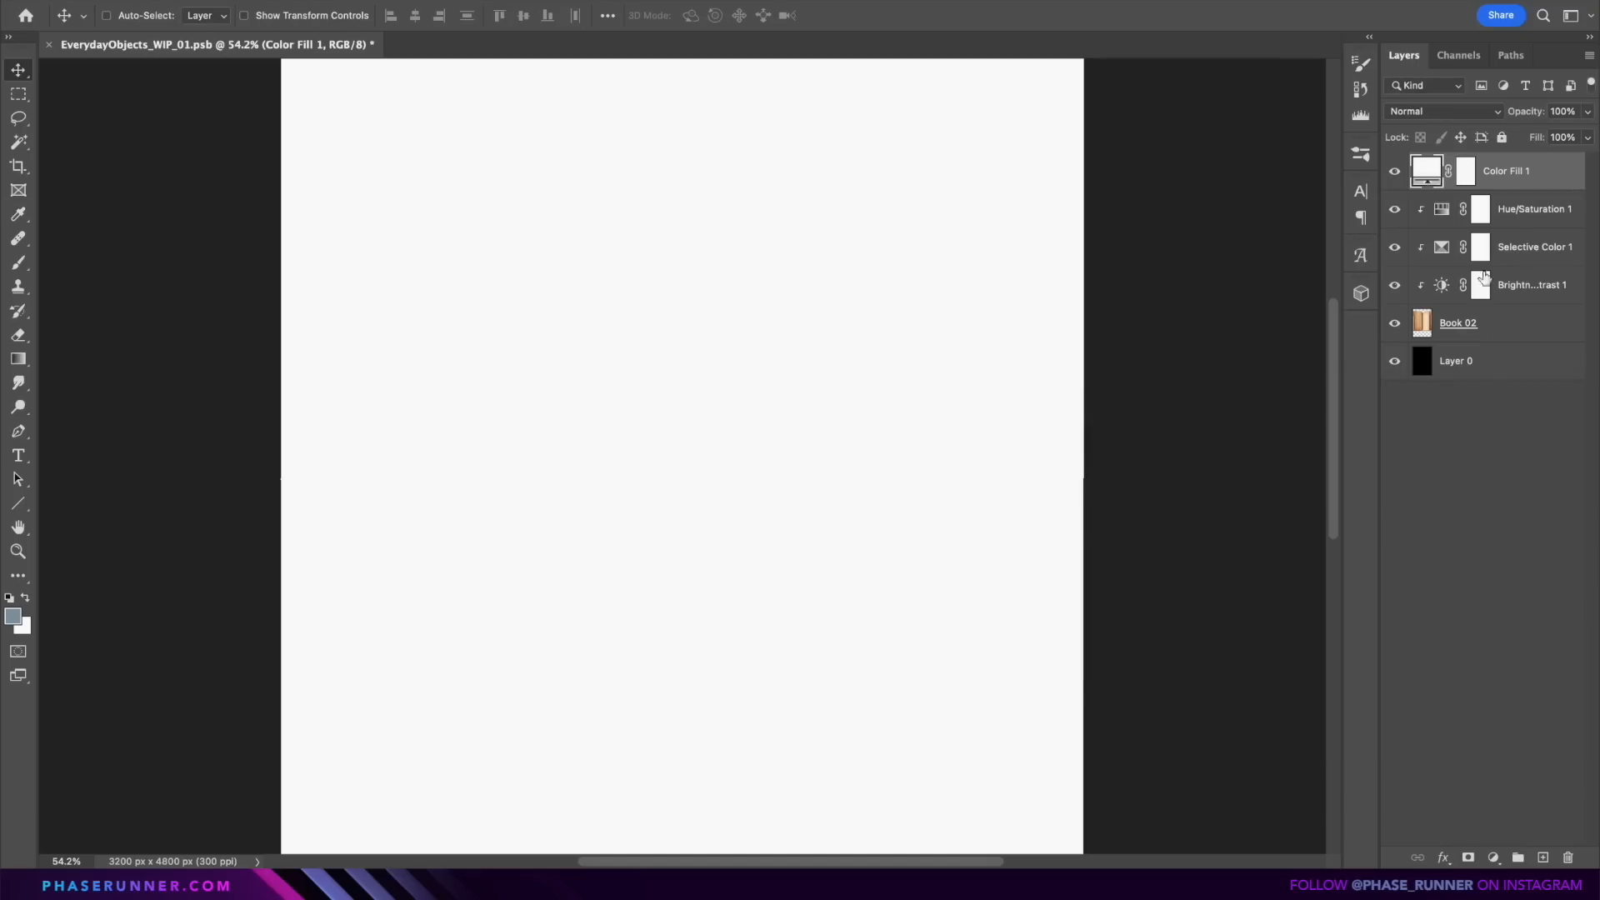
left_click(1530, 188, "alt")
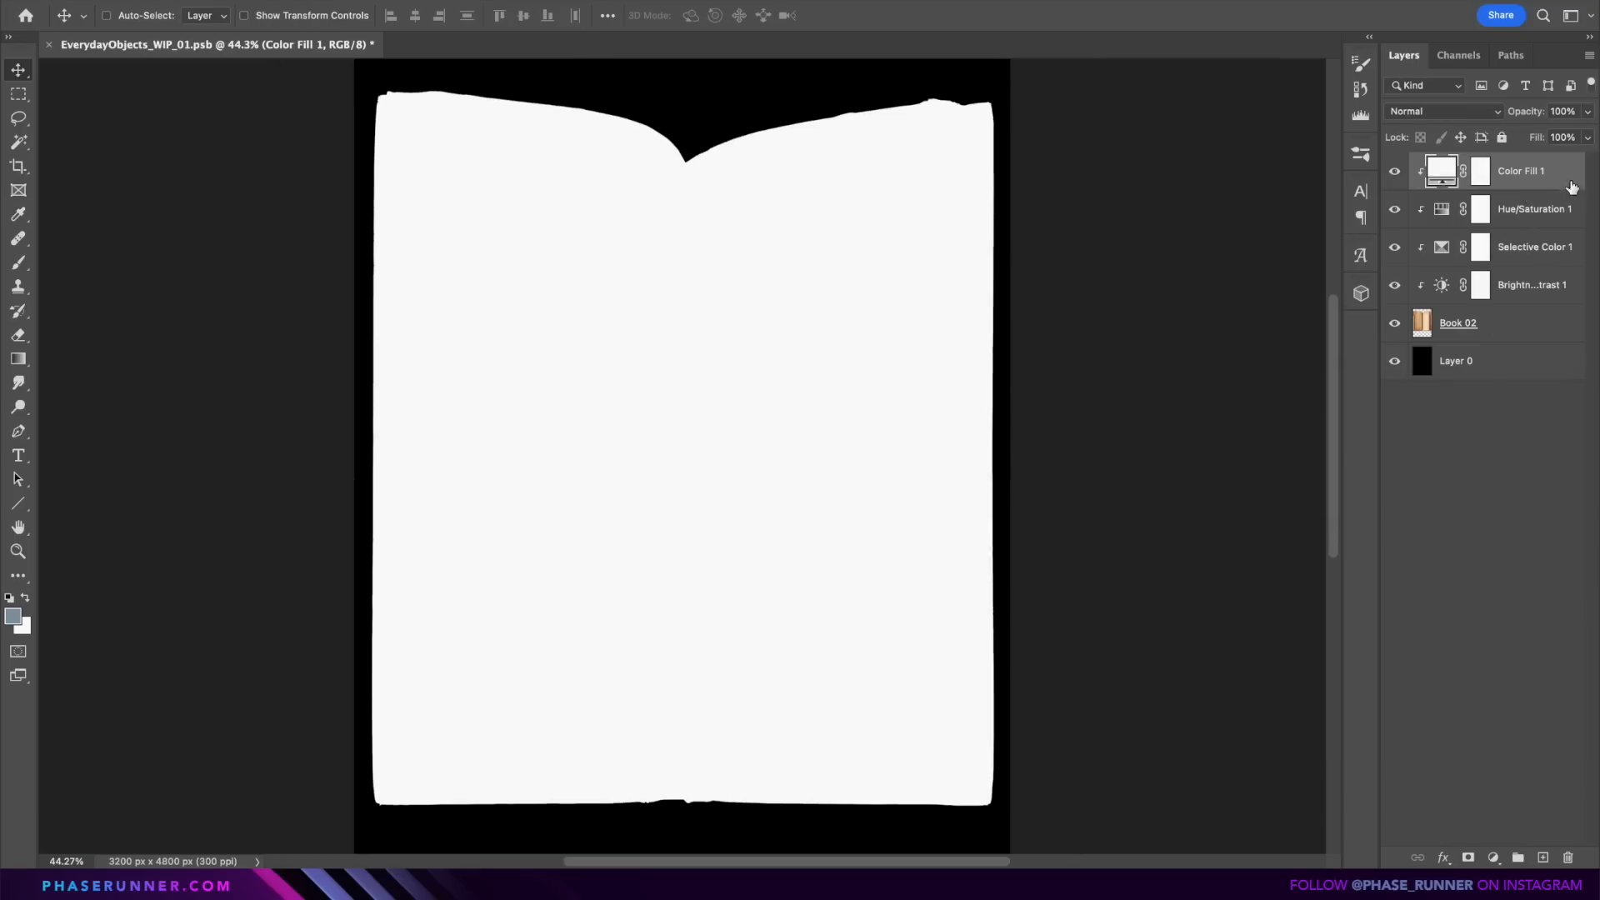
Step: In Color Fill 1's blending options, split the white Blend If slider of the underlying layer and bring one half to 0
double_click(1572, 187)
left_click_drag(1295, 554, 1027, 564)
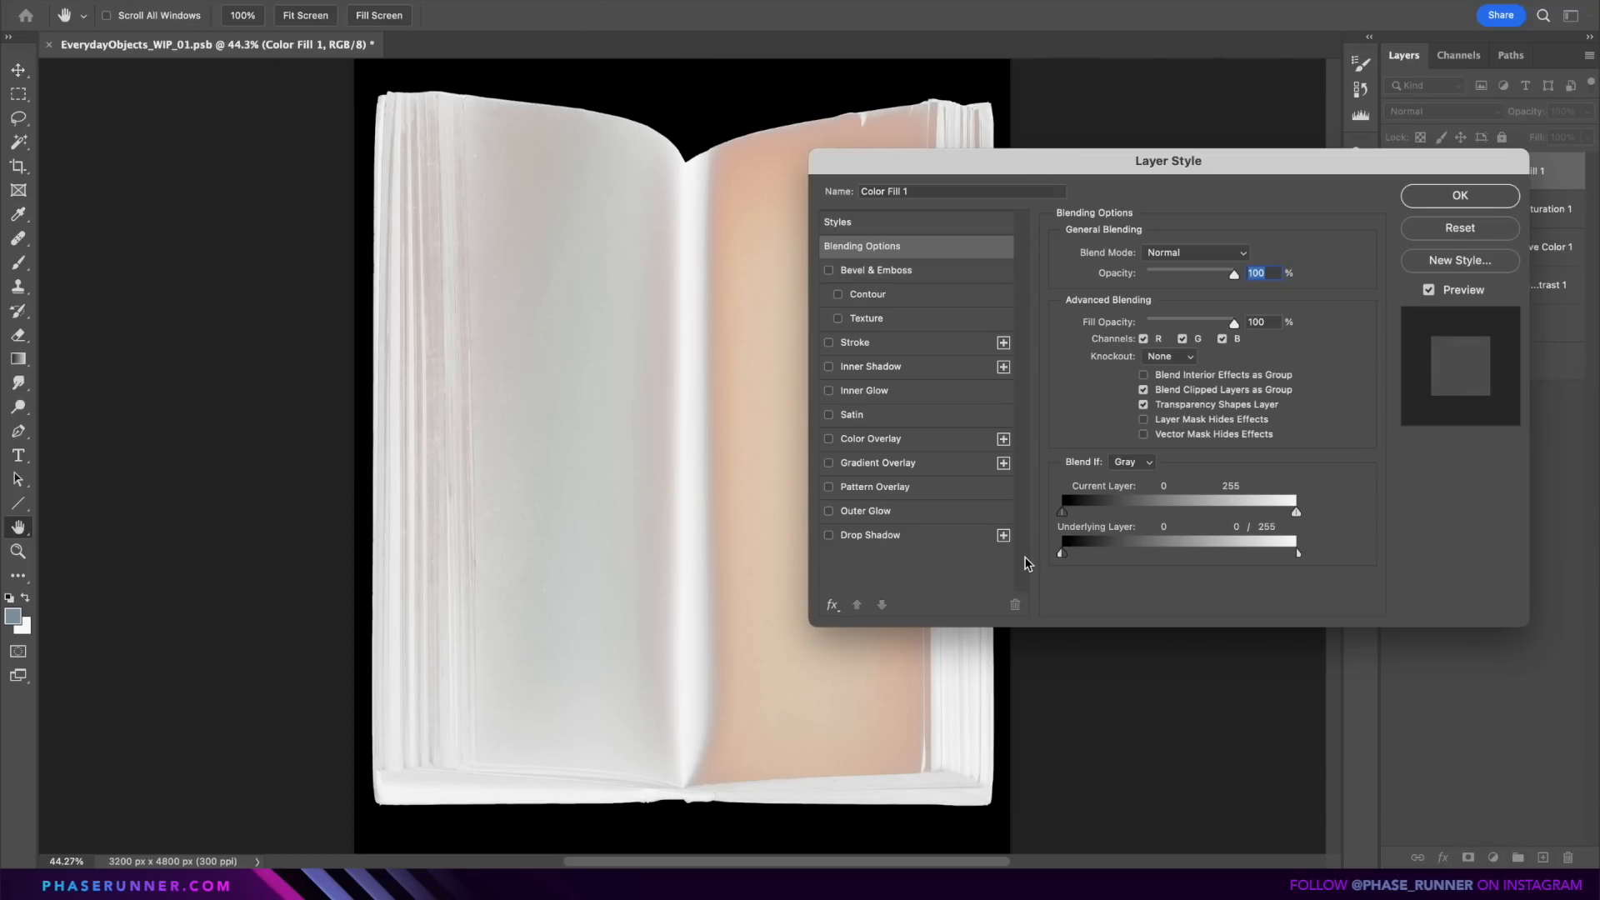
left_click(1459, 195)
Step: Invert Color Fill 1's mask and paint a soft white glow down the full length of the book's spine
left_click(1480, 171)
key("ctrl+i")
key("b")
left_click_drag(688, 156, 688, 799)
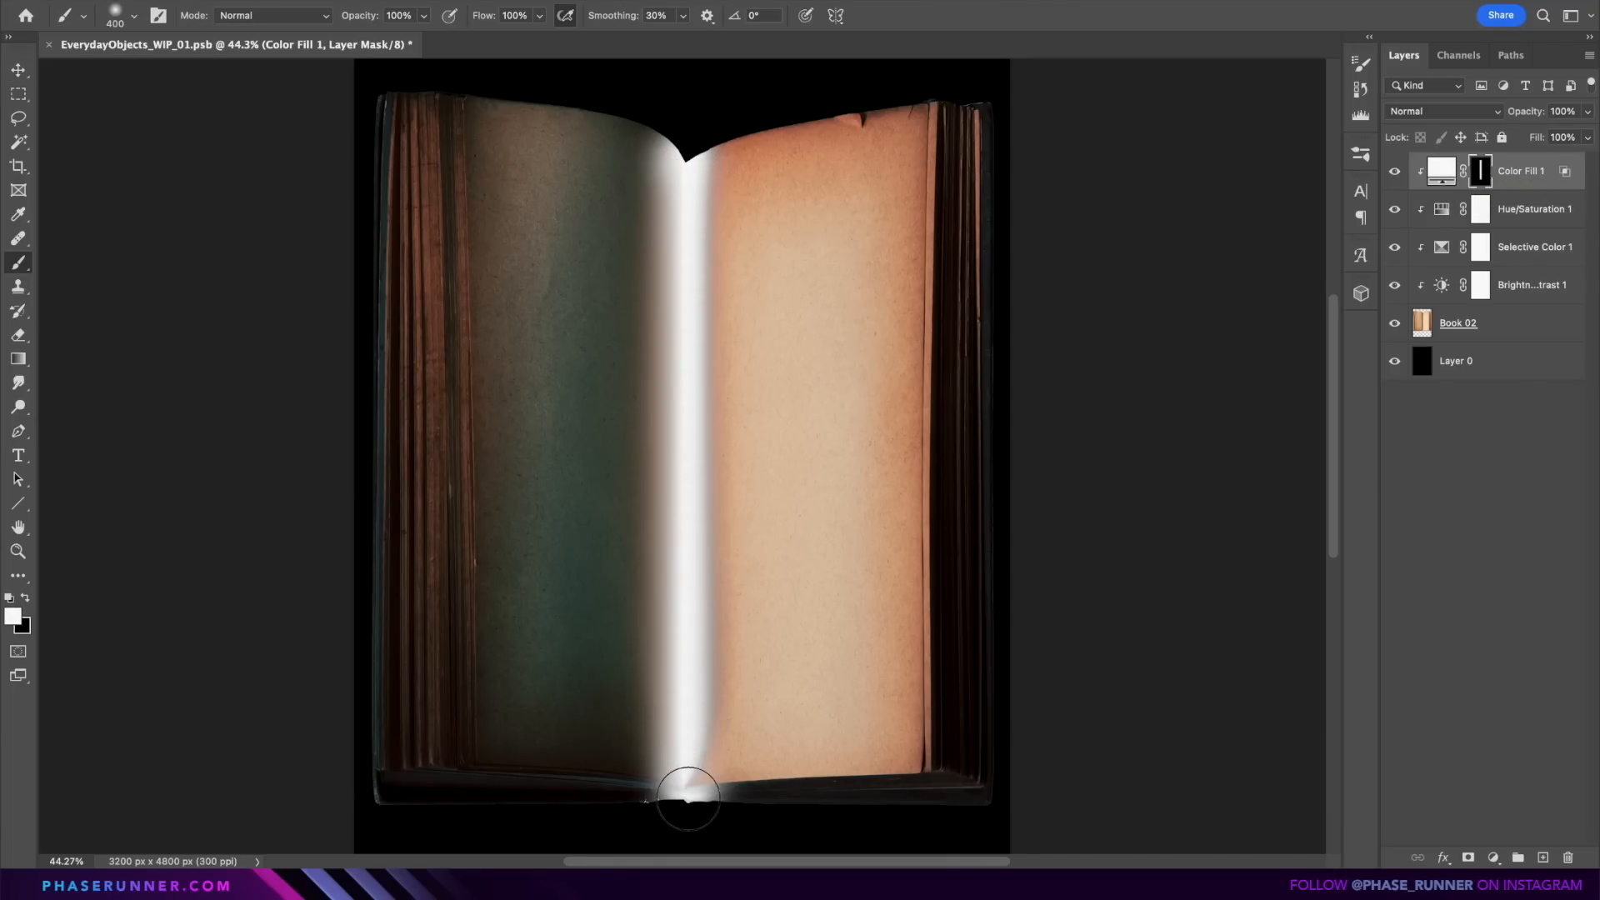
Step: Add a blue Solid Color fill, set it to Overlay, and paint its mask along the book's spine
left_click(1493, 857)
left_click(1471, 583)
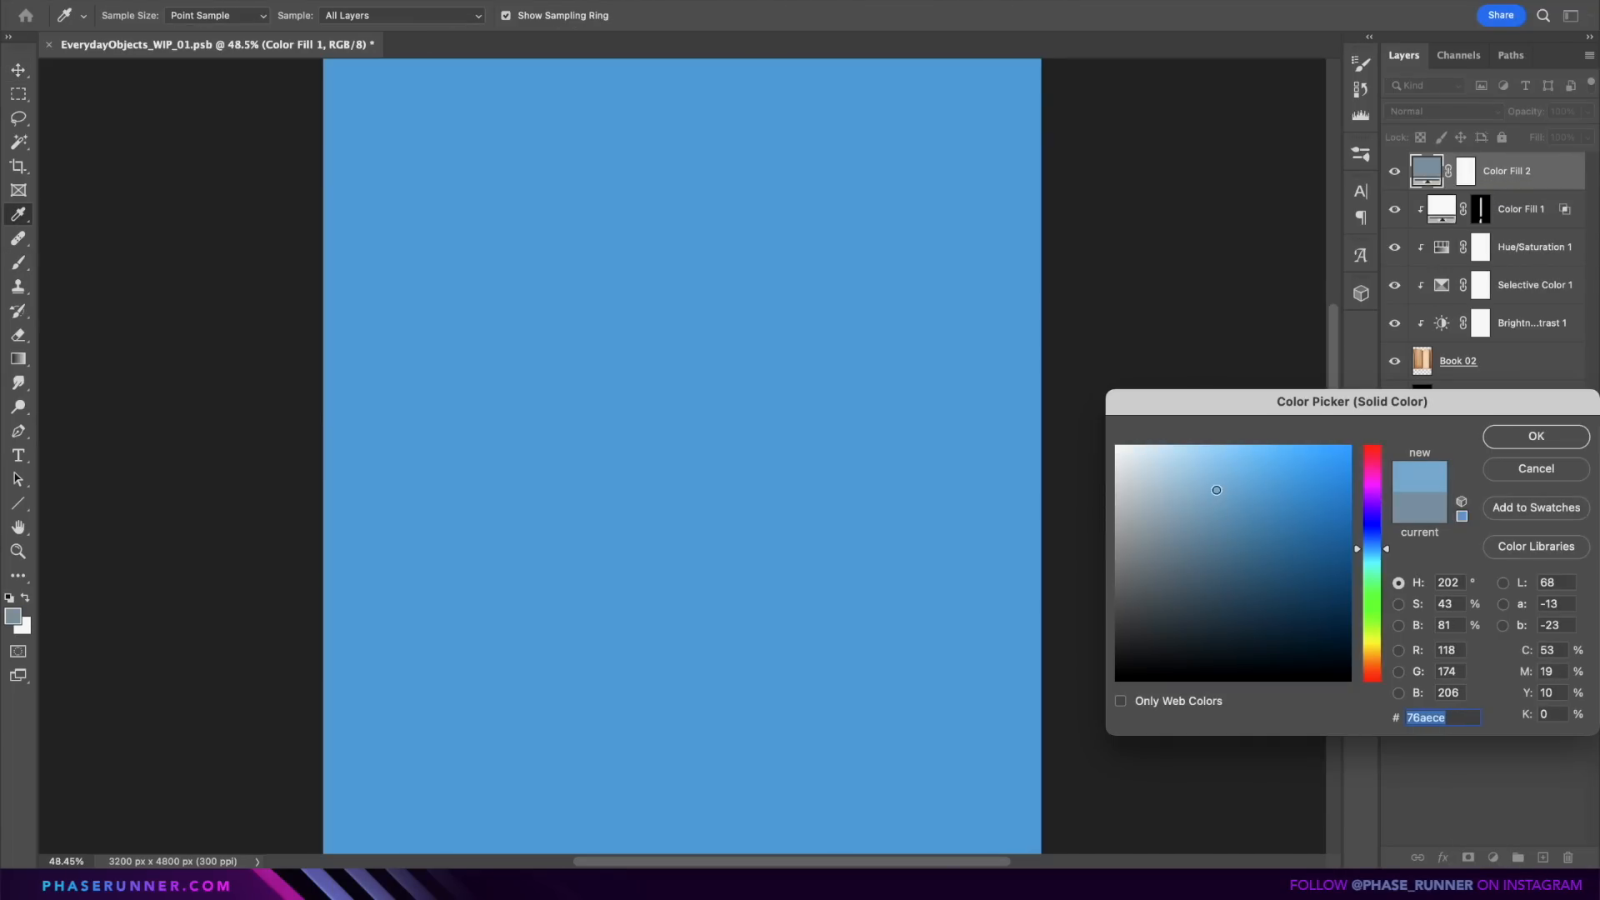
left_click_drag(1356, 548, 1351, 536)
left_click(1507, 438)
left_click(1446, 111)
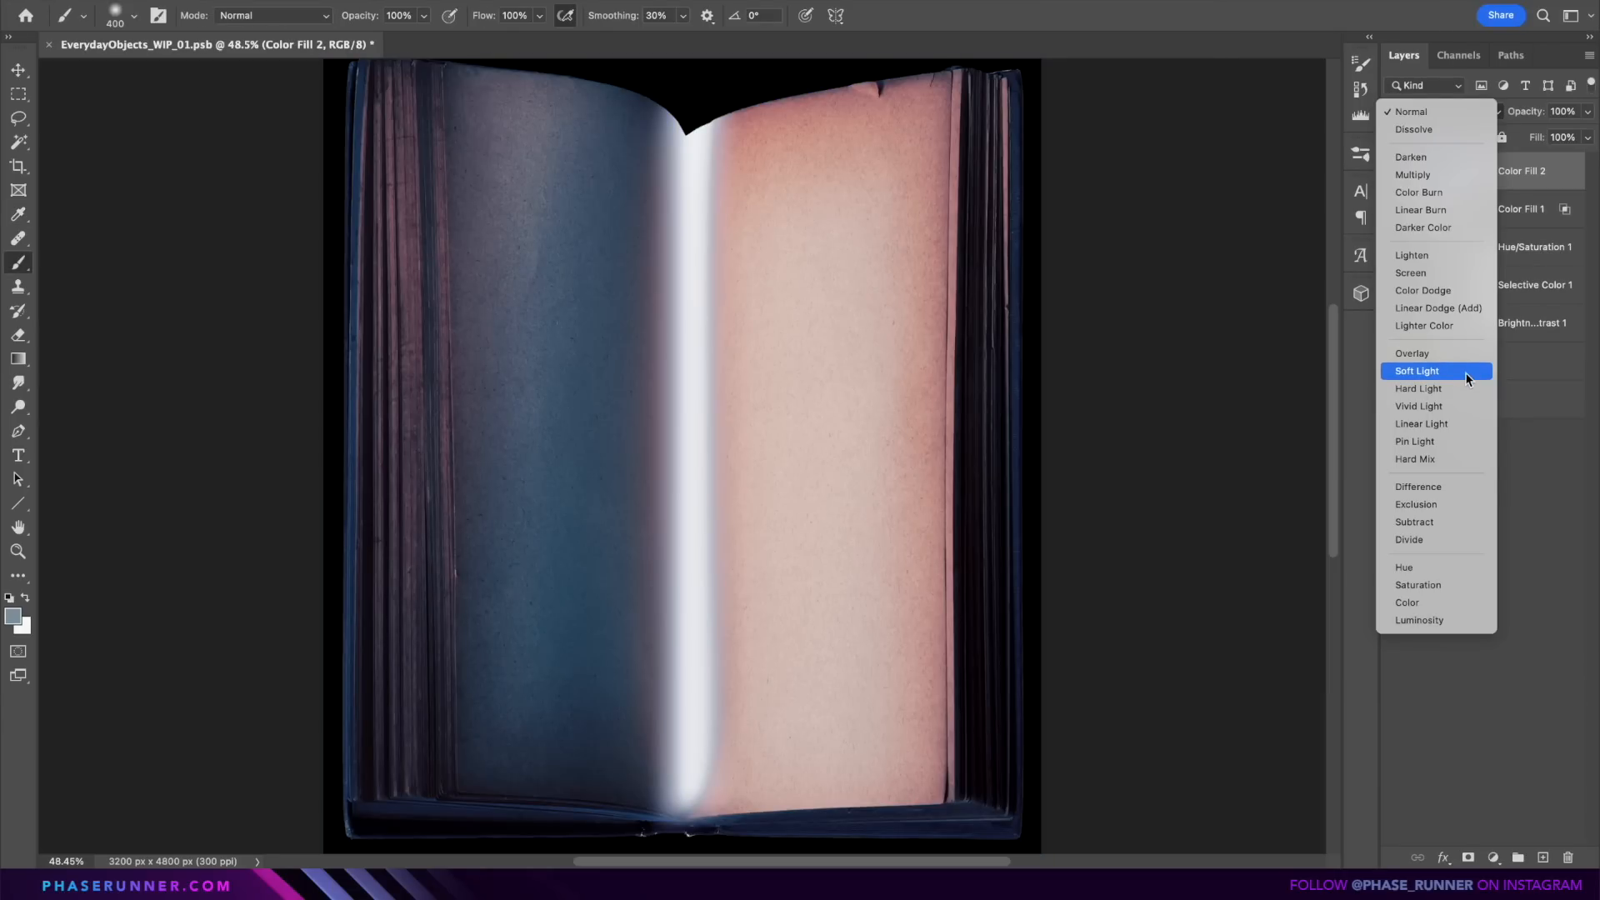
left_click(1462, 355)
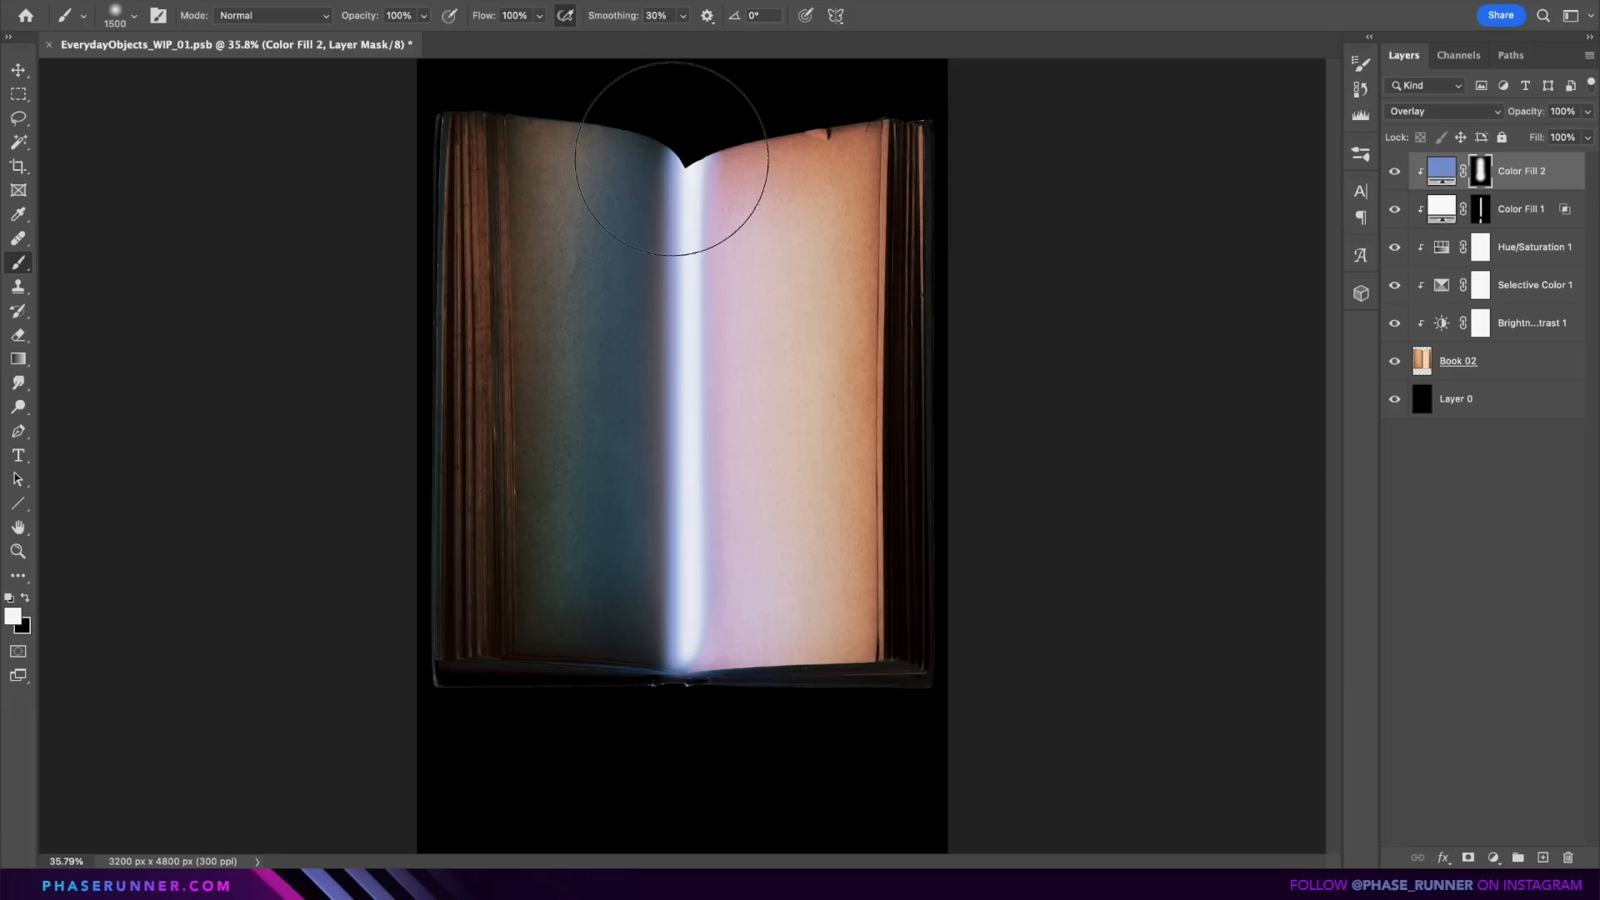
left_click_drag(692, 641, 688, 219)
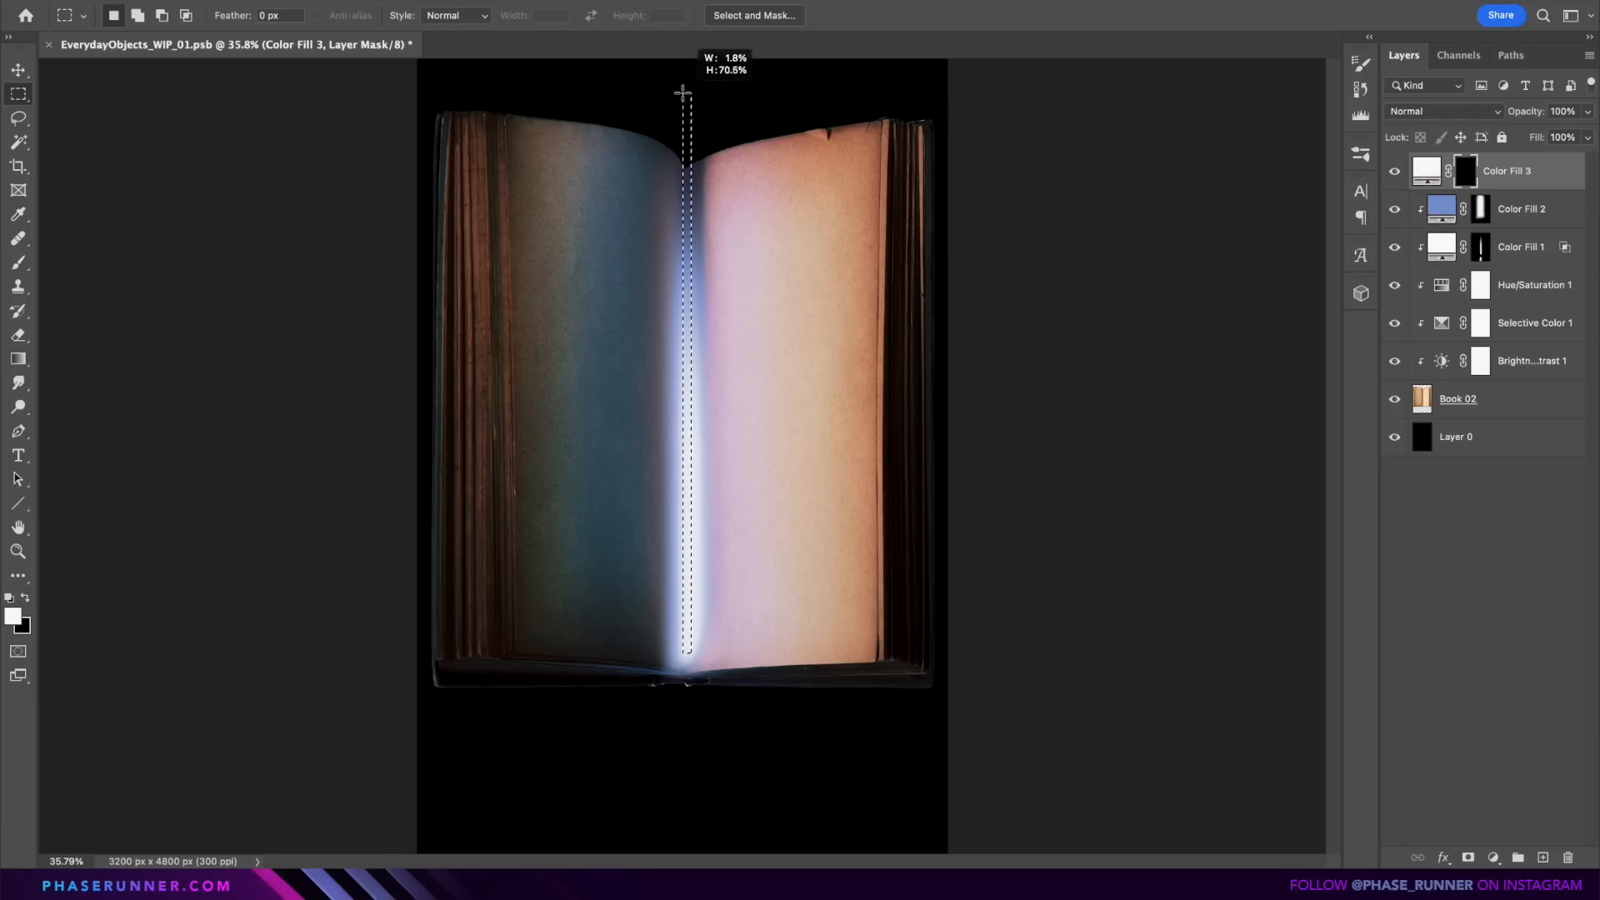
Step: On Color Fill 3's mask, fill a thin vertical strip along the spine with white and set the layer to Overlay
left_click_drag(682, 107, 682, 107)
key("x")
key("super+BackSpace")
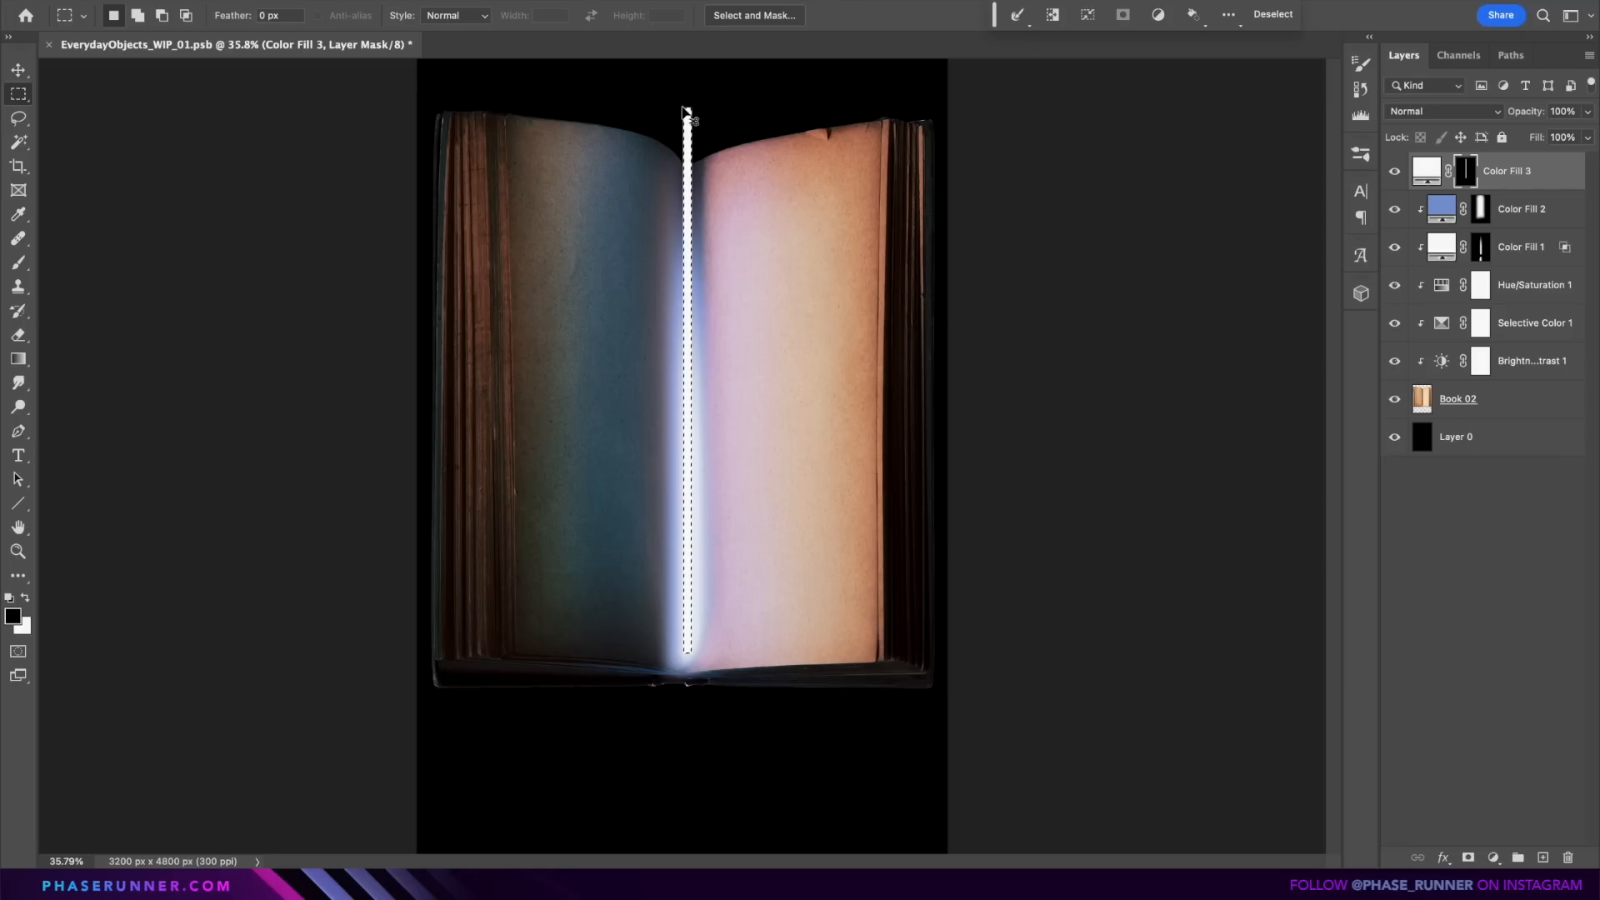
key("super+d")
key("b")
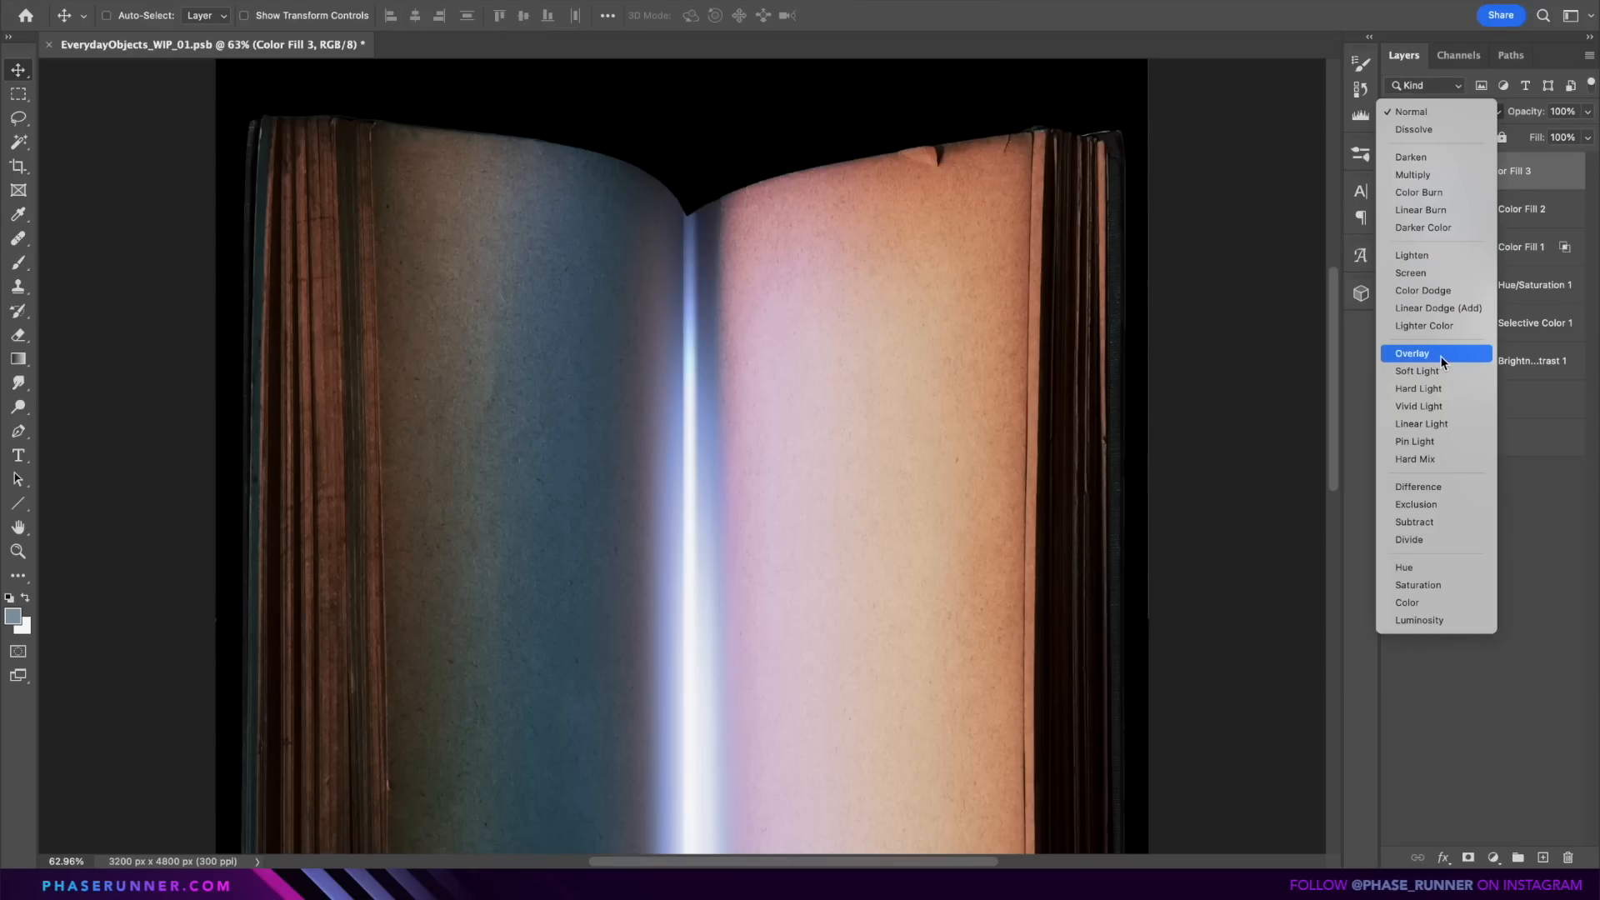
left_click(1442, 360)
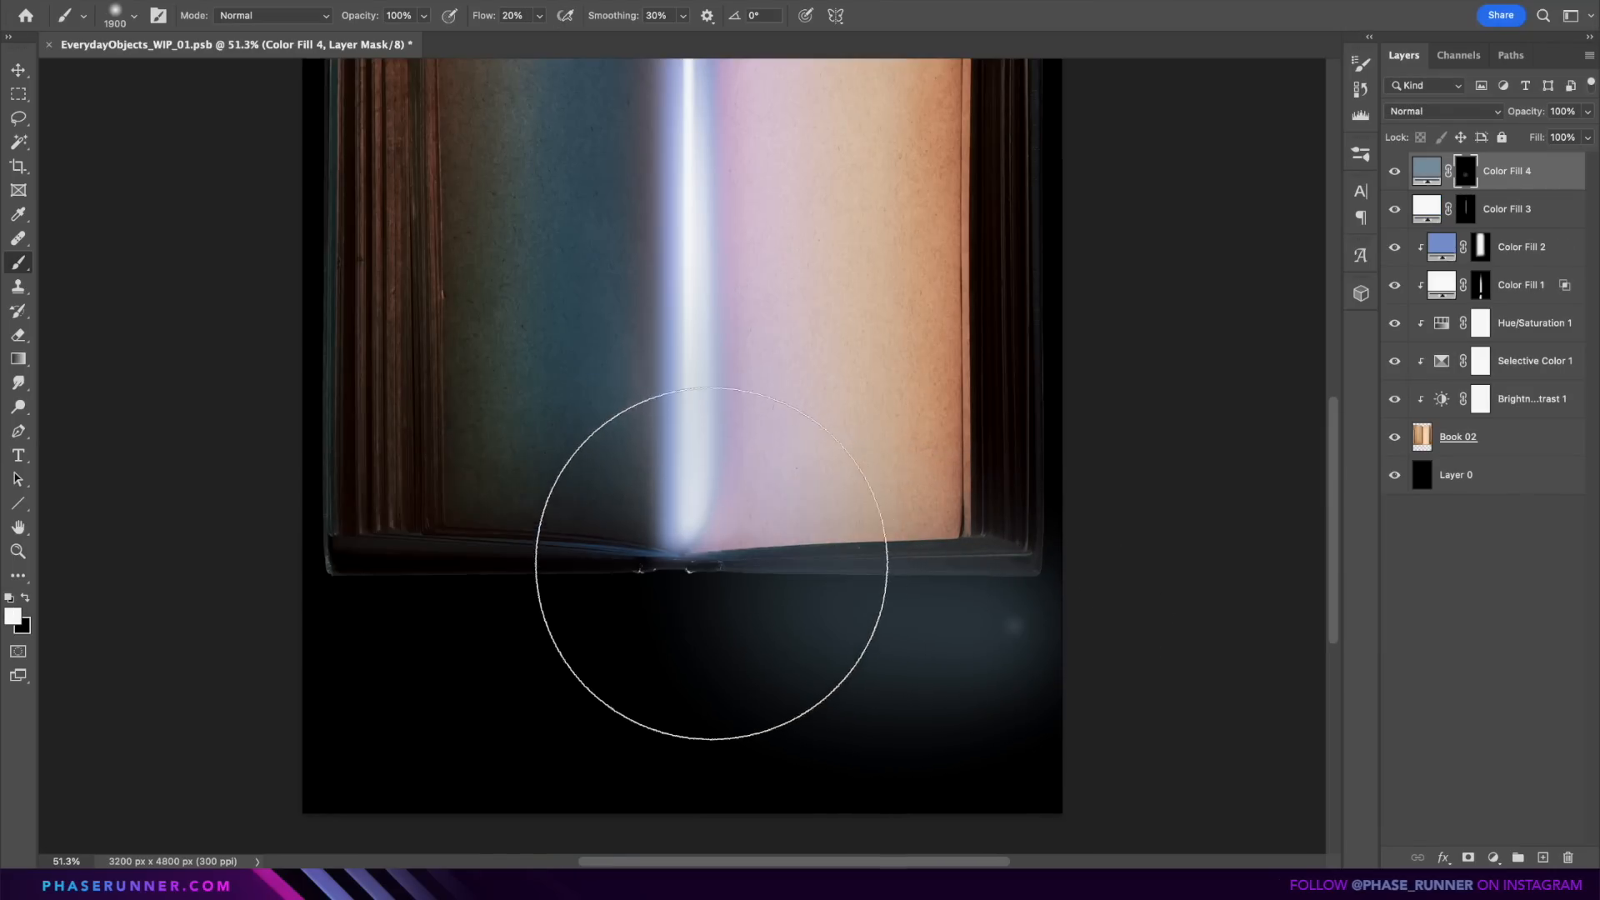
Step: Paint soft fog around the book's base on Color Fill 4's mask and break it up with a cloud-textured brush
mouse_move(647, 561)
left_mouse_down()
mouse_move(909, 610)
mouse_move(934, 634)
mouse_move(723, 583)
mouse_move(587, 585)
mouse_move(429, 653)
mouse_move(589, 589)
left_mouse_up()
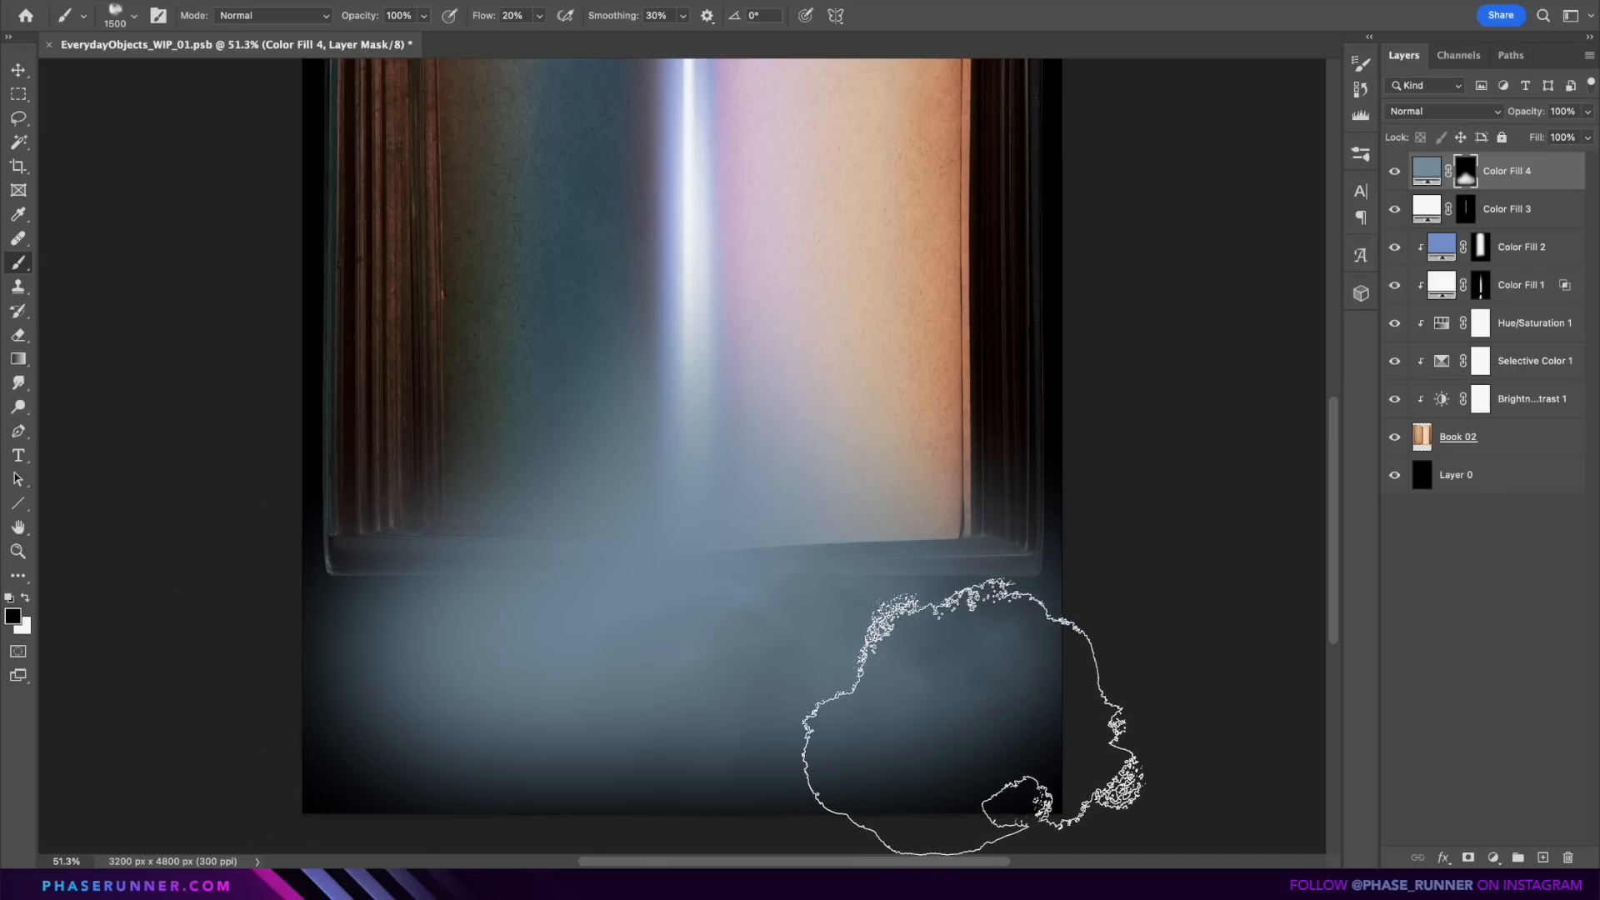
mouse_move(972, 714)
left_mouse_down()
mouse_move(1019, 734)
mouse_move(659, 774)
mouse_move(1073, 766)
mouse_move(788, 802)
mouse_move(1114, 743)
mouse_move(1120, 658)
mouse_move(789, 753)
mouse_move(561, 739)
left_mouse_up()
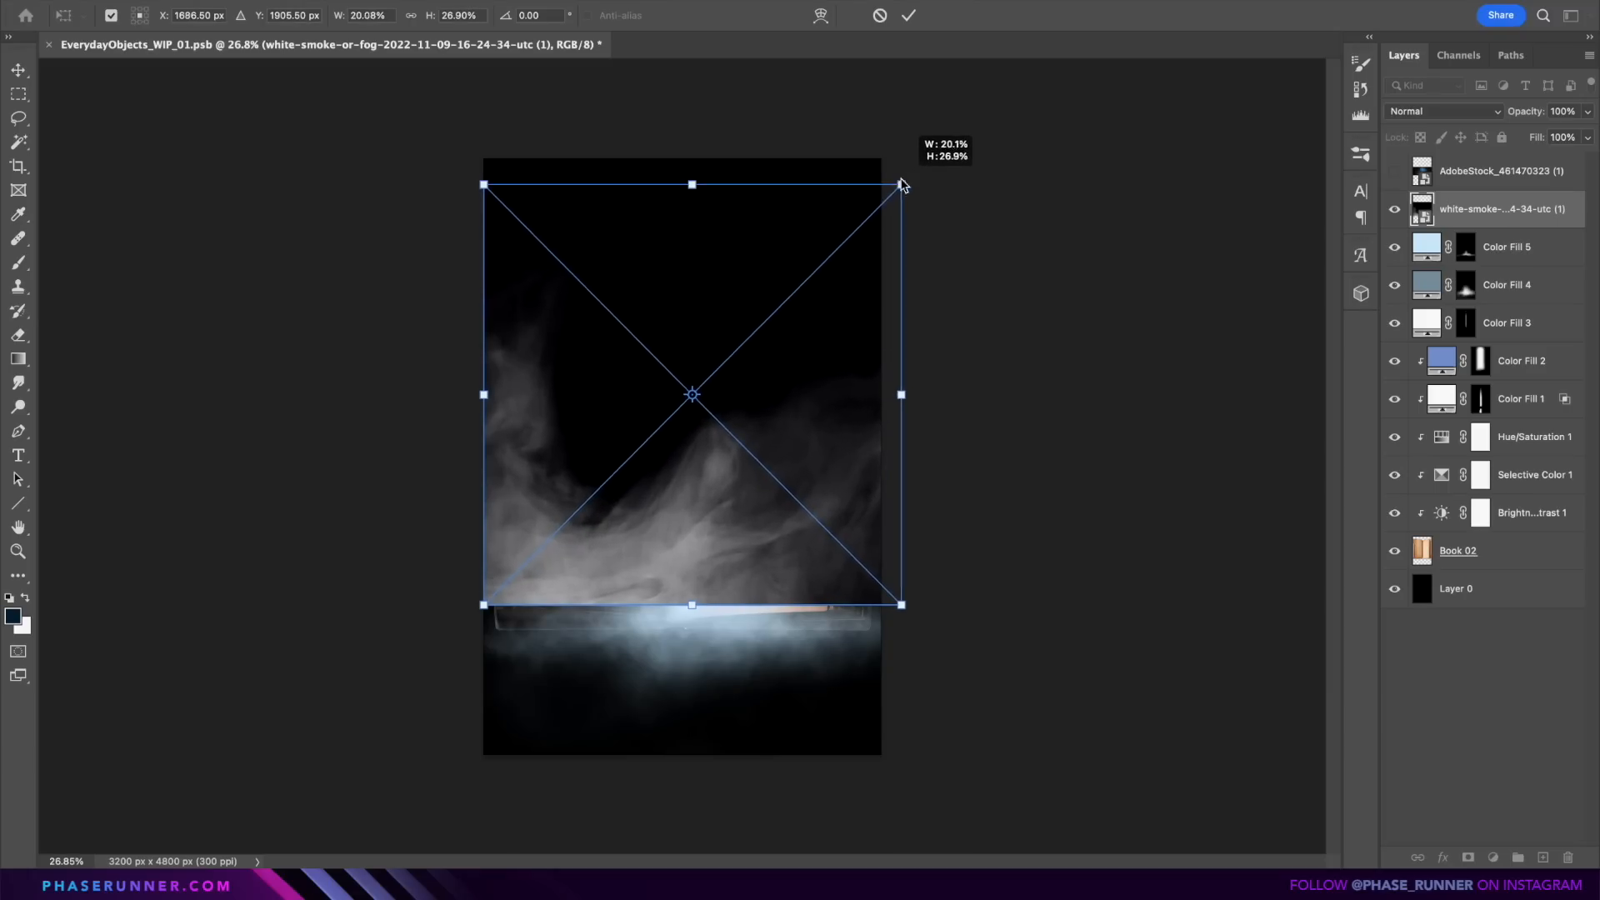
Step: Scale the white smoke image to about the canvas width, set it to Screen, and move it over the book's base
left_click_drag(900, 178, 886, 185)
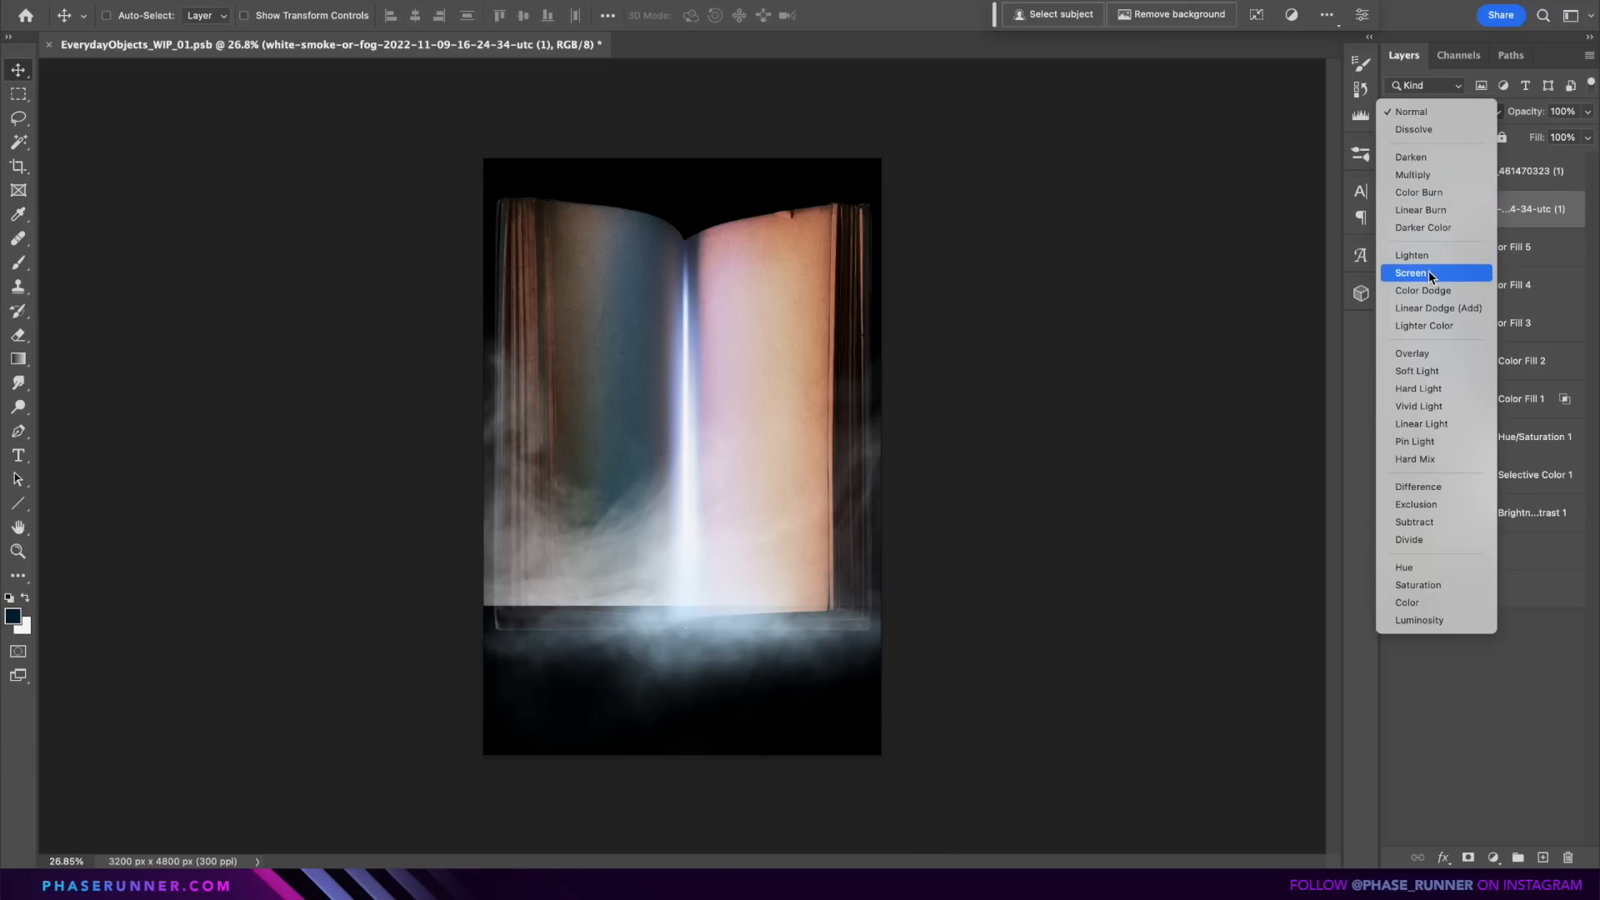
left_click(1428, 273)
left_click_drag(859, 434, 874, 470)
Step: Stretch the white smoke layer to about 34% height and fit its sides to the canvas width
key("super+t")
left_click_drag(698, 320, 707, 99)
left_click_drag(900, 360, 889, 360)
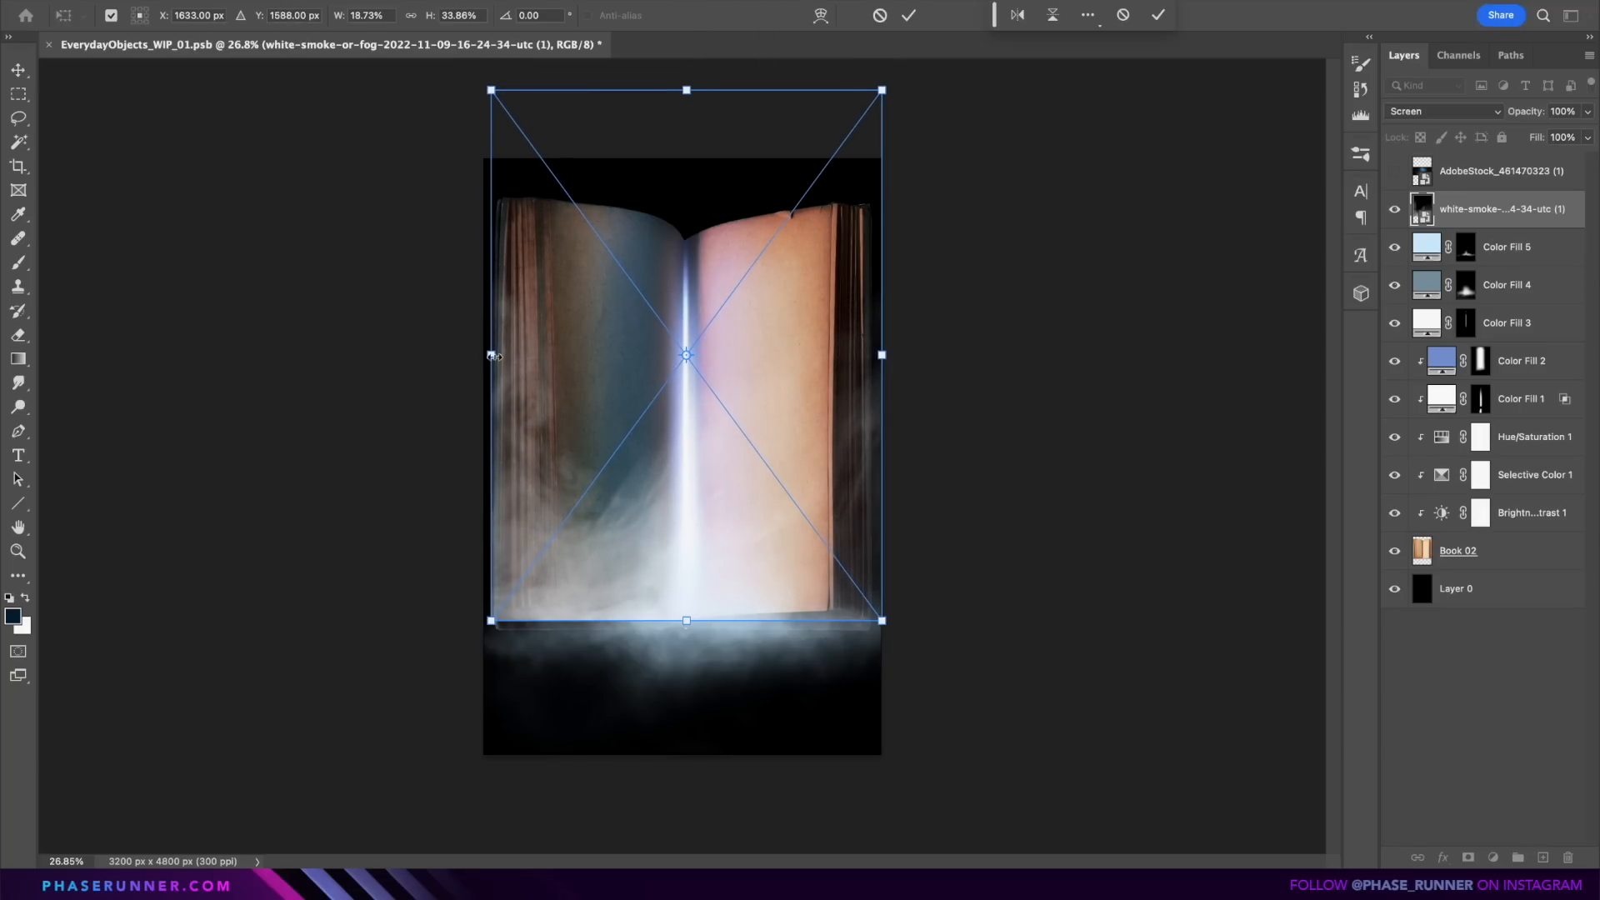
left_click_drag(493, 356, 482, 356)
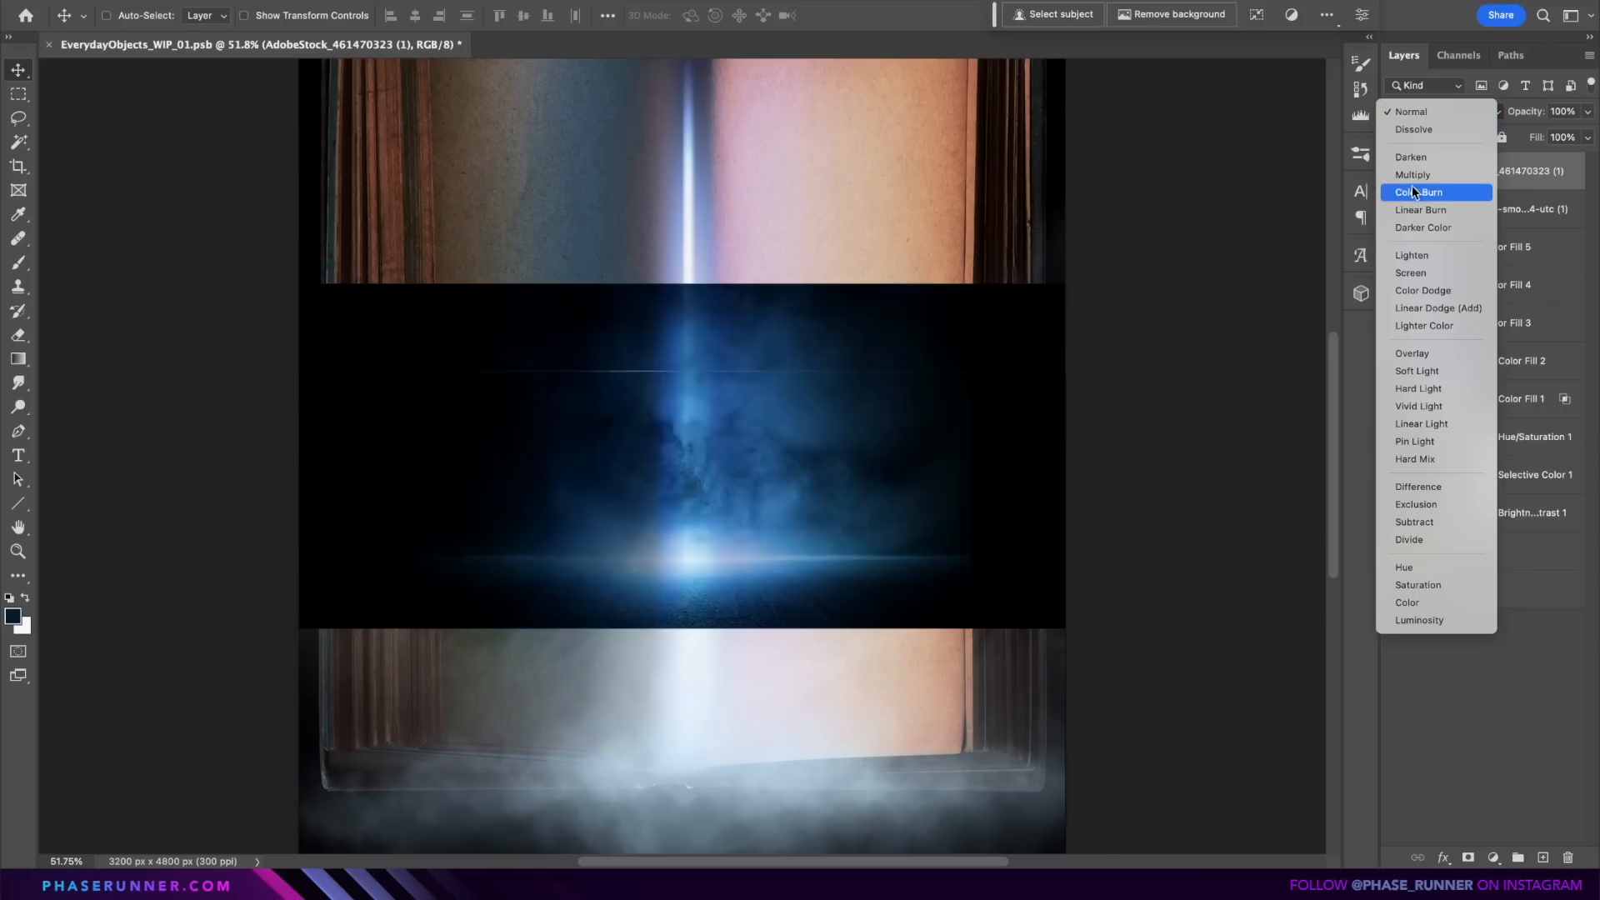
Step: Set the blue light image to Screen and reshape it into a tall, narrow column centred on the book's spine
left_click(1410, 273)
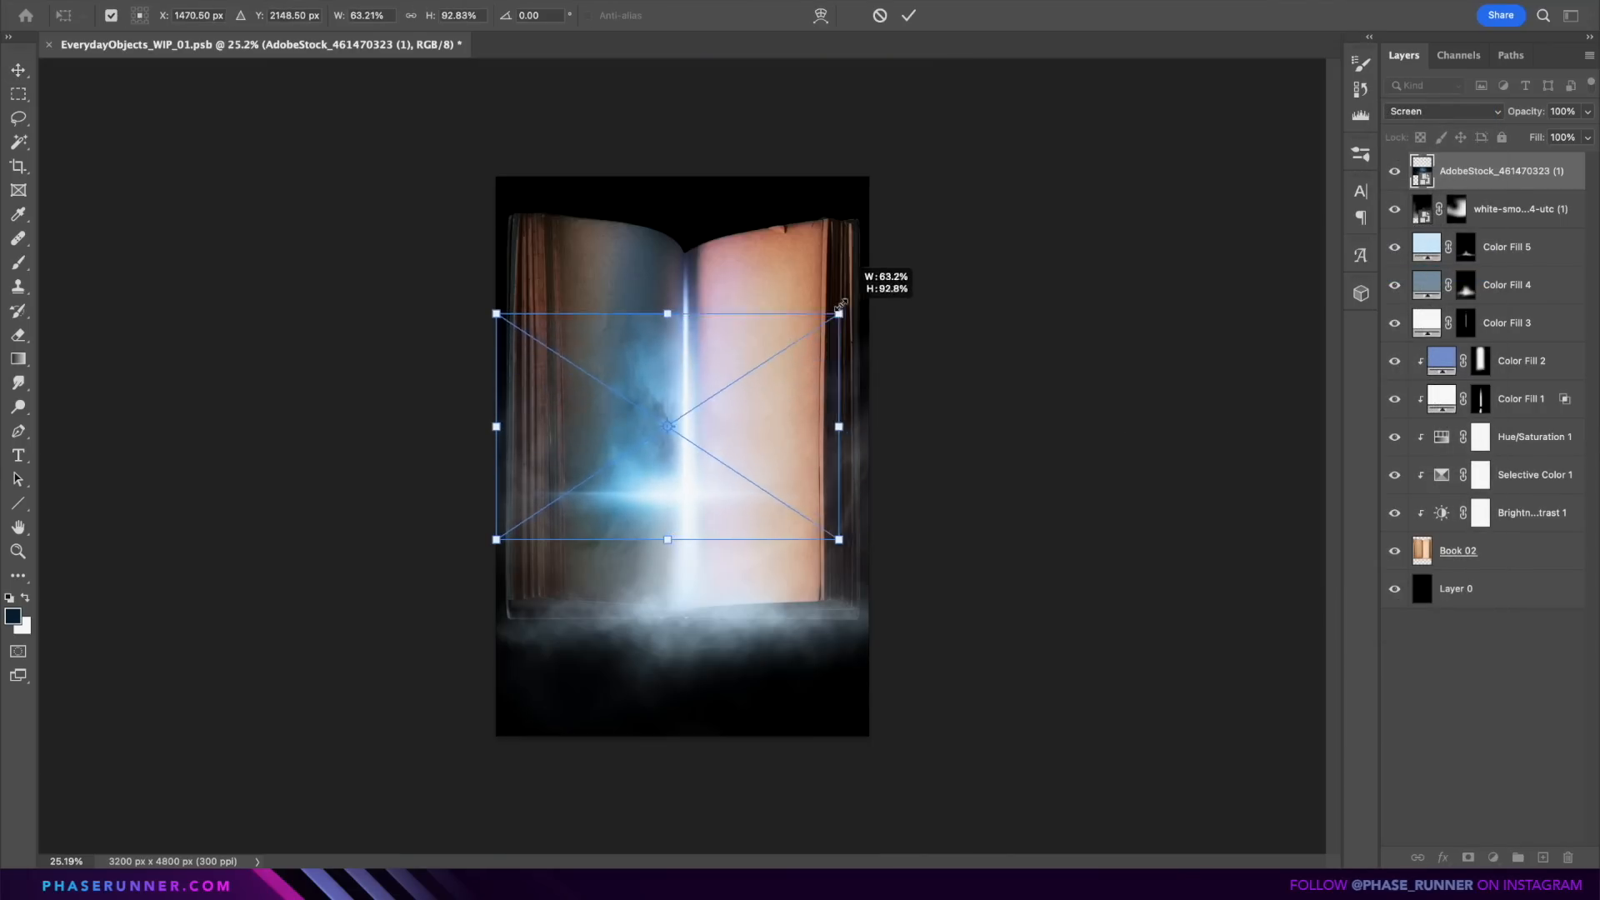
left_click_drag(839, 303, 749, 136)
left_click_drag(722, 204, 787, 277)
left_click_drag(685, 208, 685, 171)
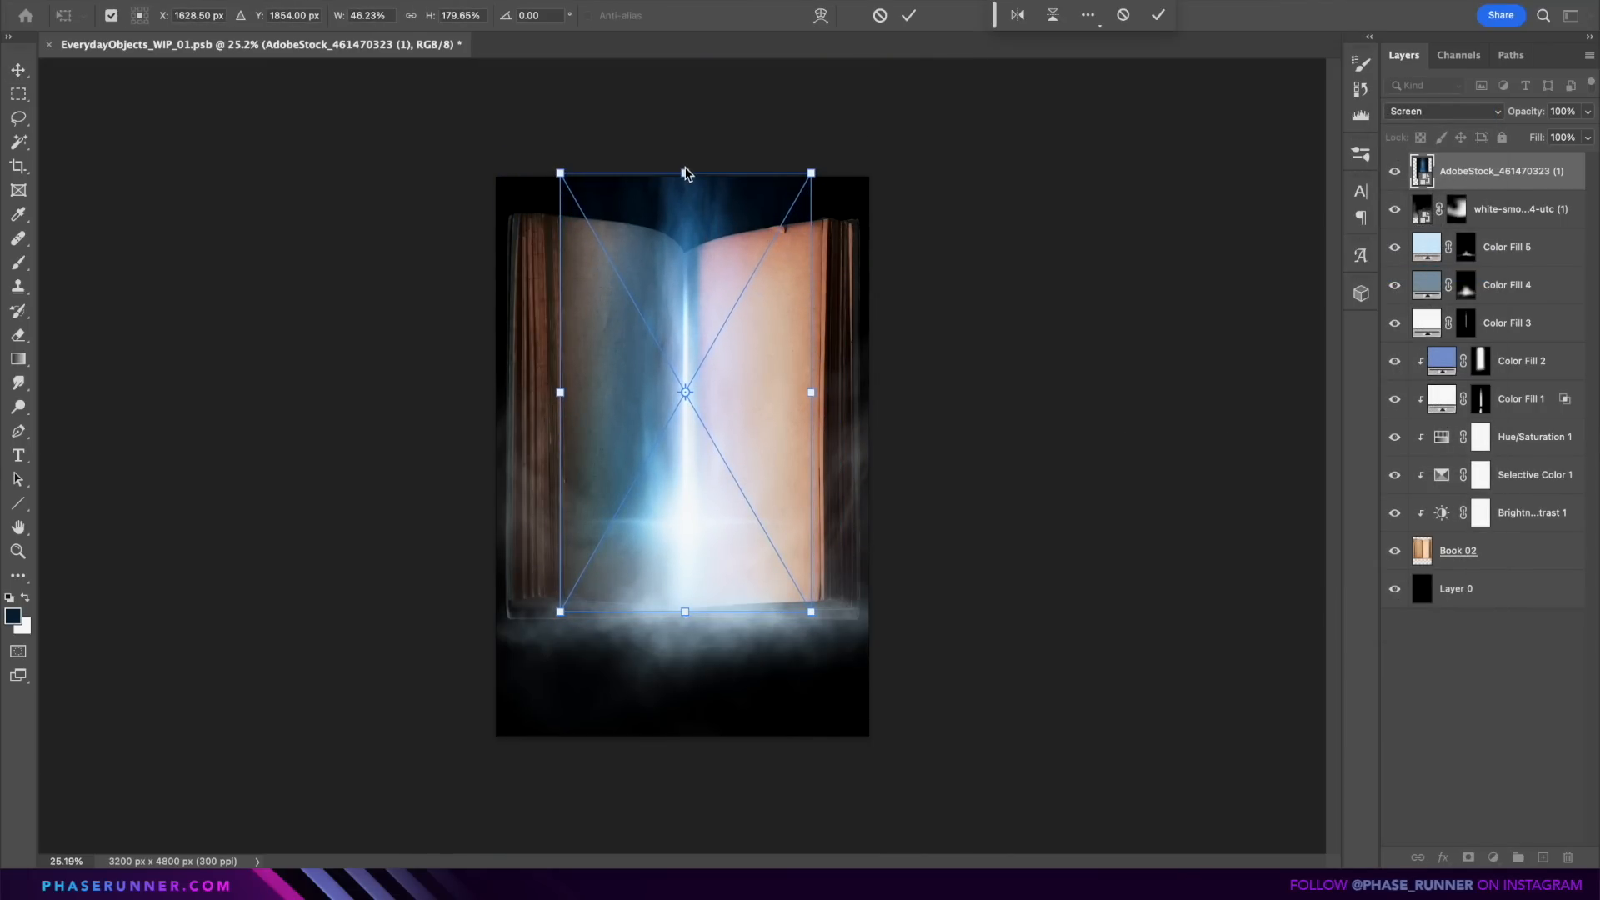
left_click_drag(811, 390, 767, 390)
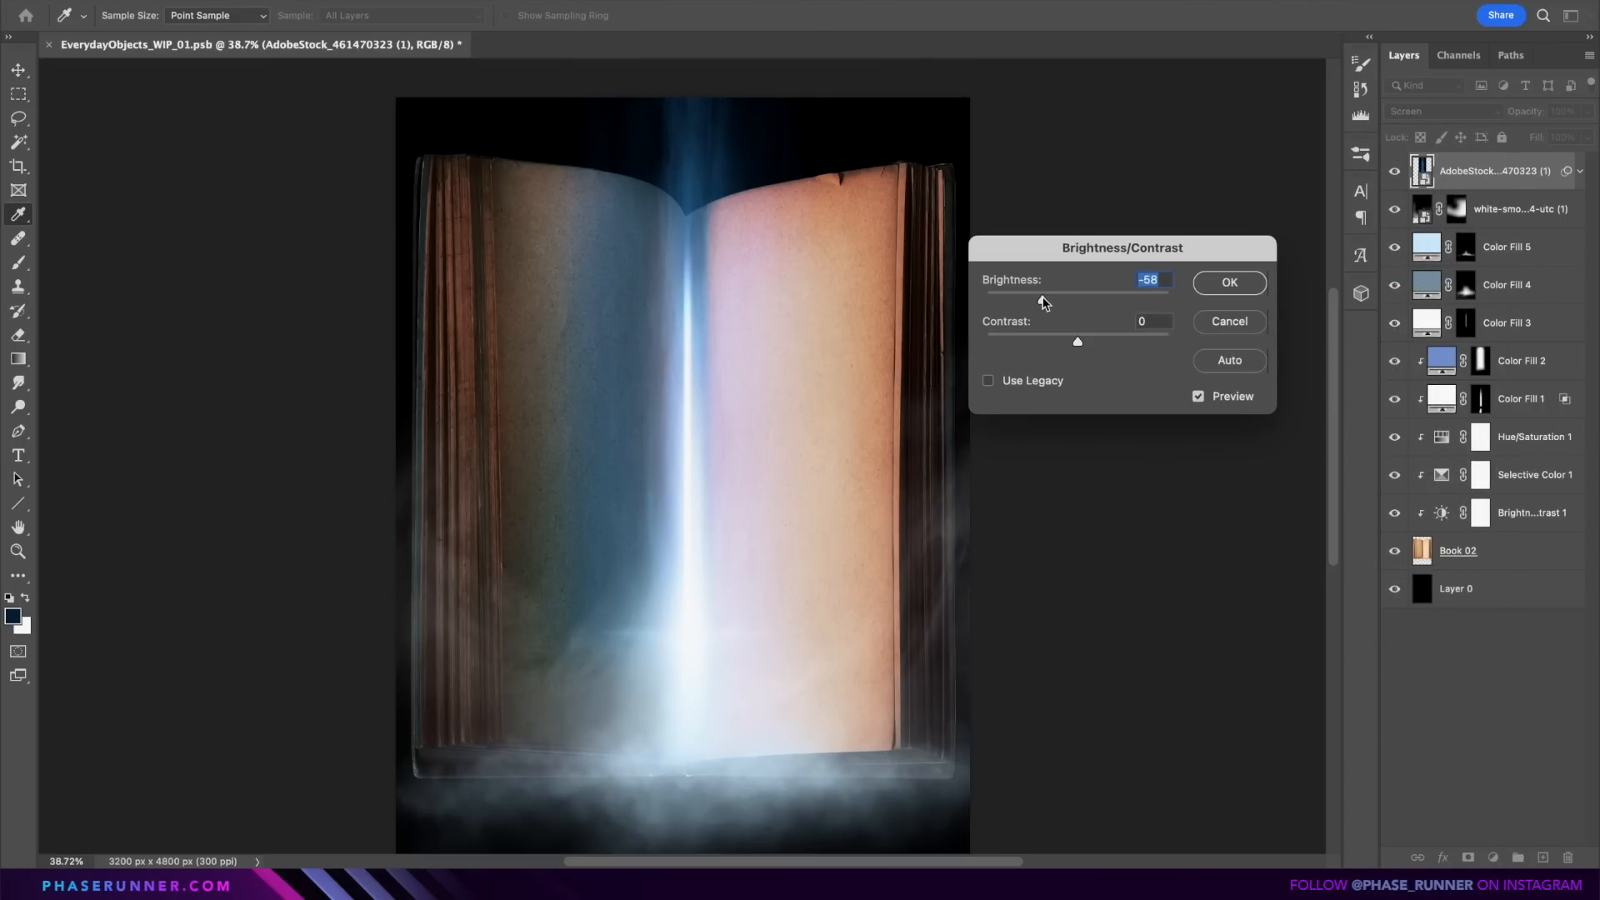
Step: Apply Brightness/Contrast with brightness -58 and contrast 100 to the blue light layer, and start a Hue/Saturation adjustment
left_click_drag(1042, 322, 1150, 324)
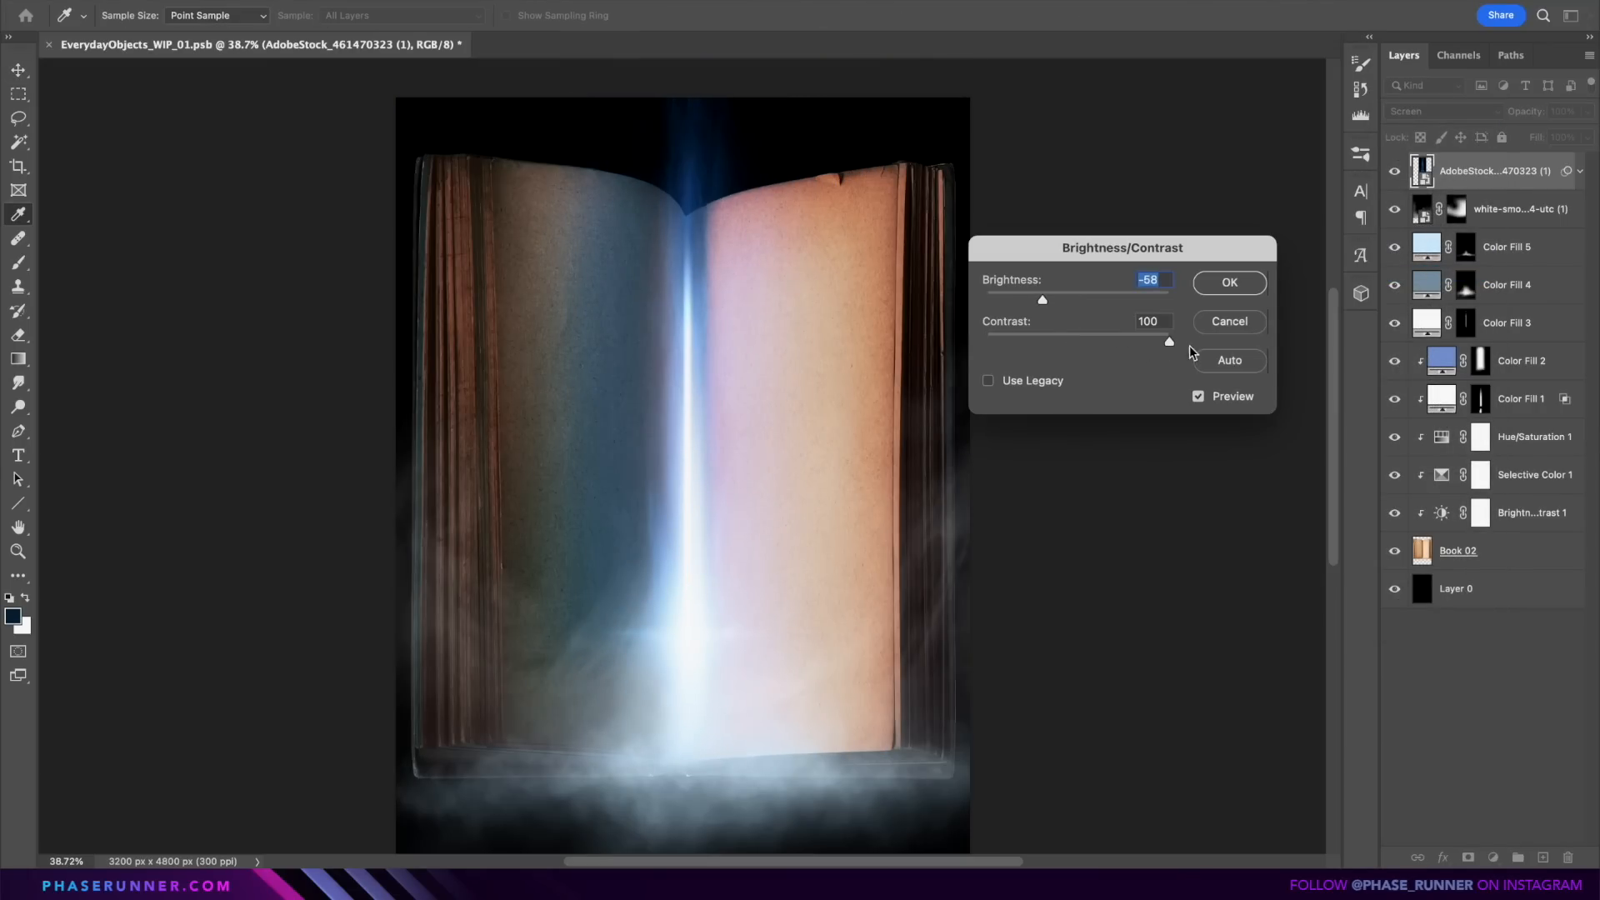
left_click(1228, 278)
key("super+u")
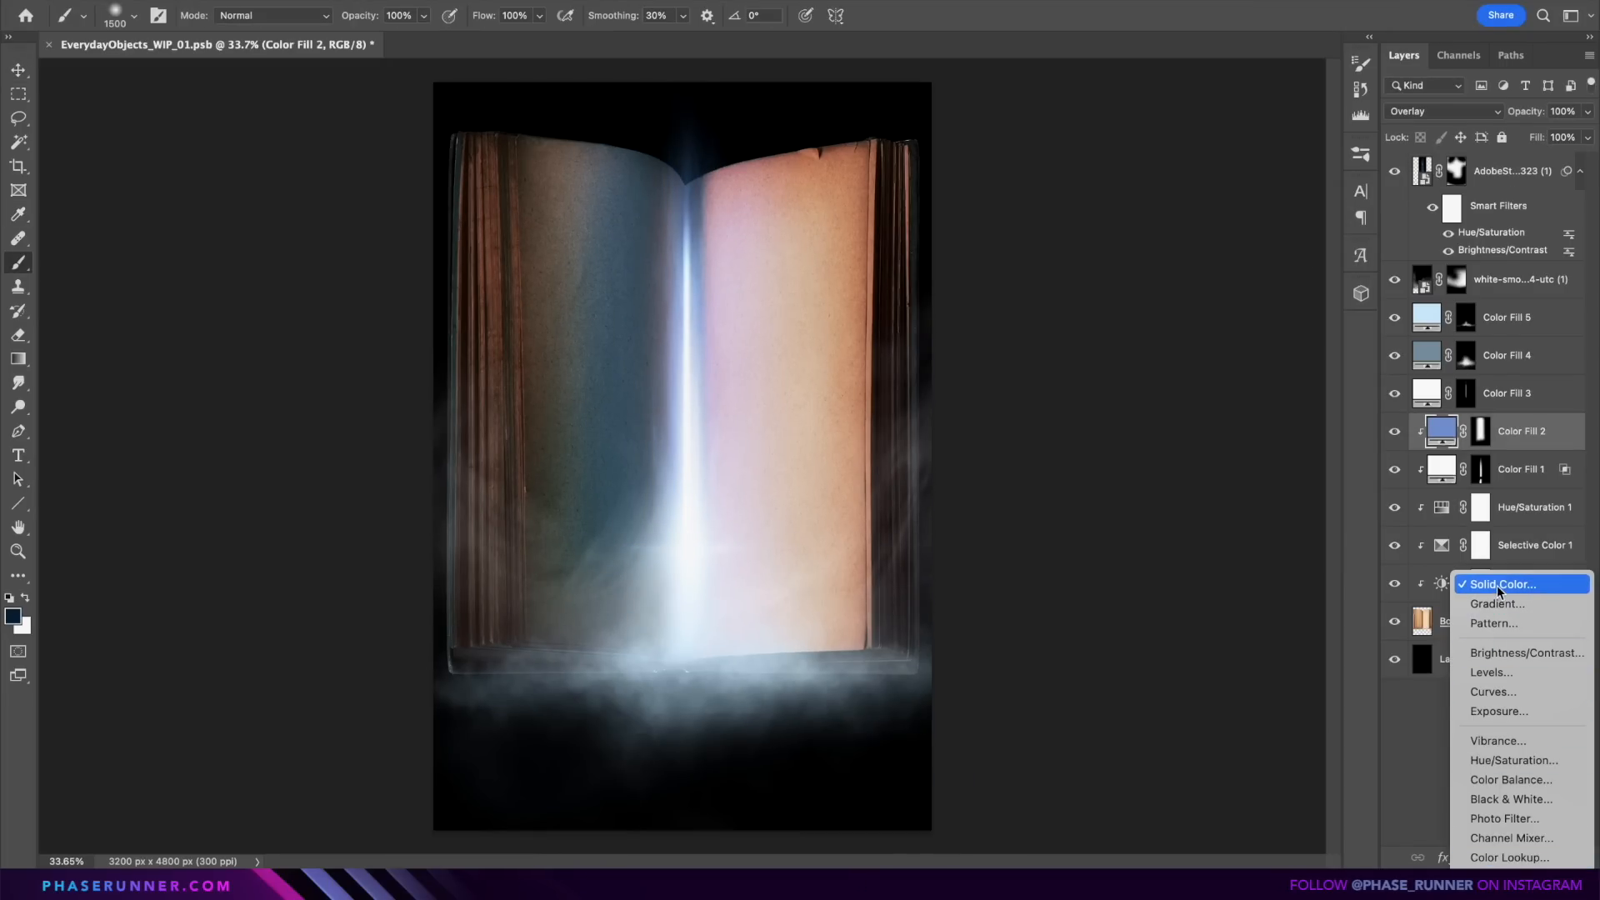
Step: Add a dark blue (#002236) Solid Color fill above Color Fill 2 and set its blend mode to Lighten
left_click(1499, 586)
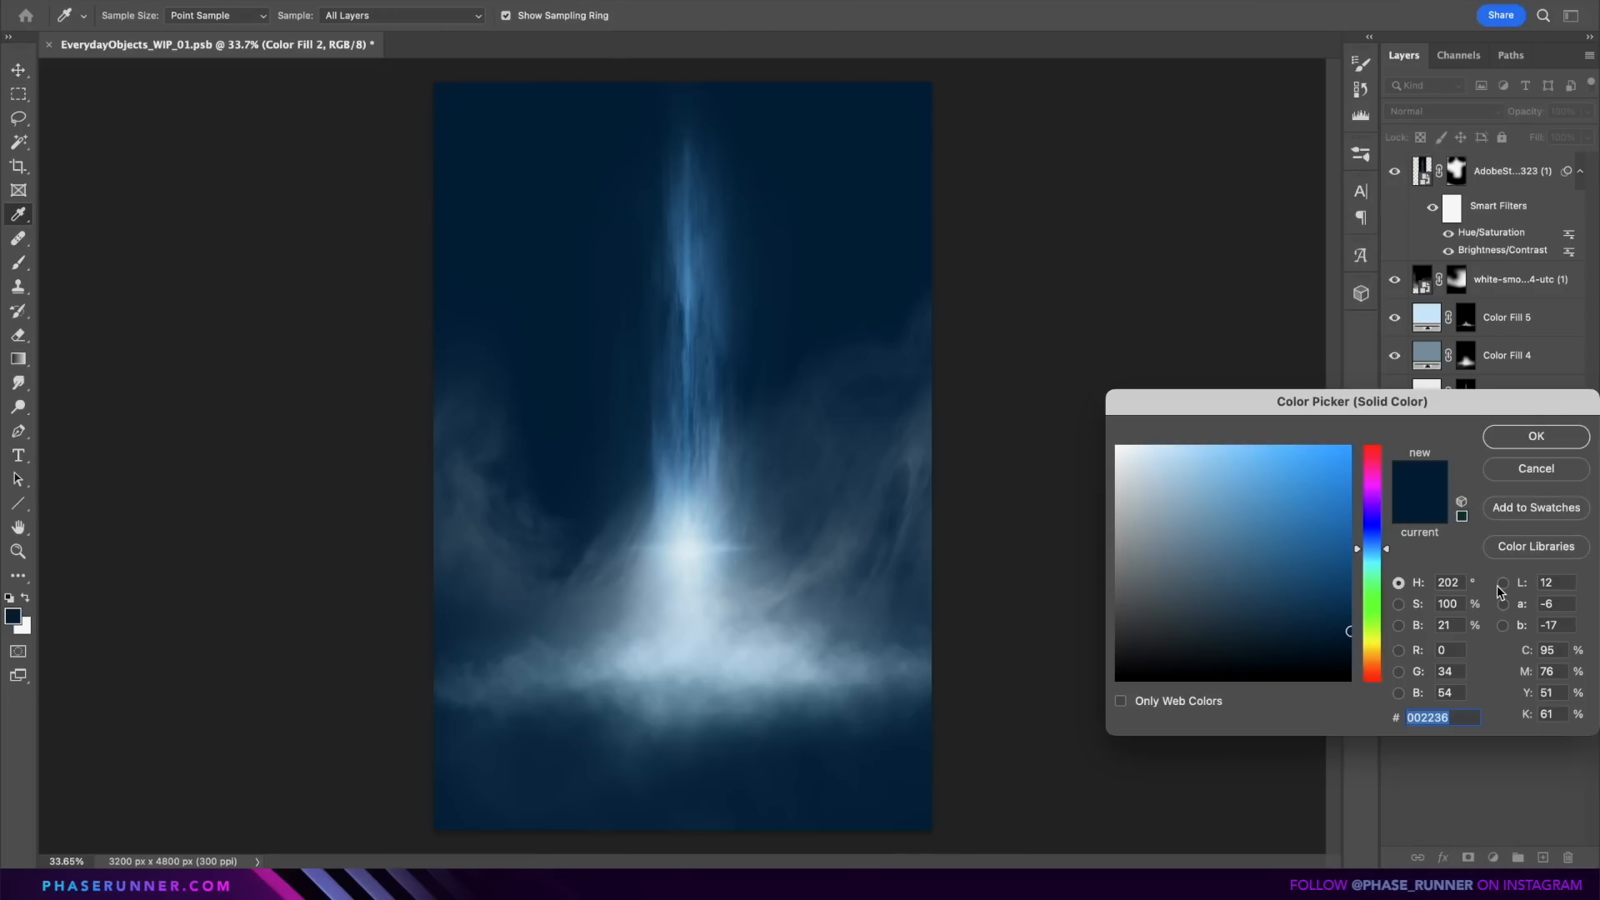
left_click(1534, 435)
left_click(1441, 110)
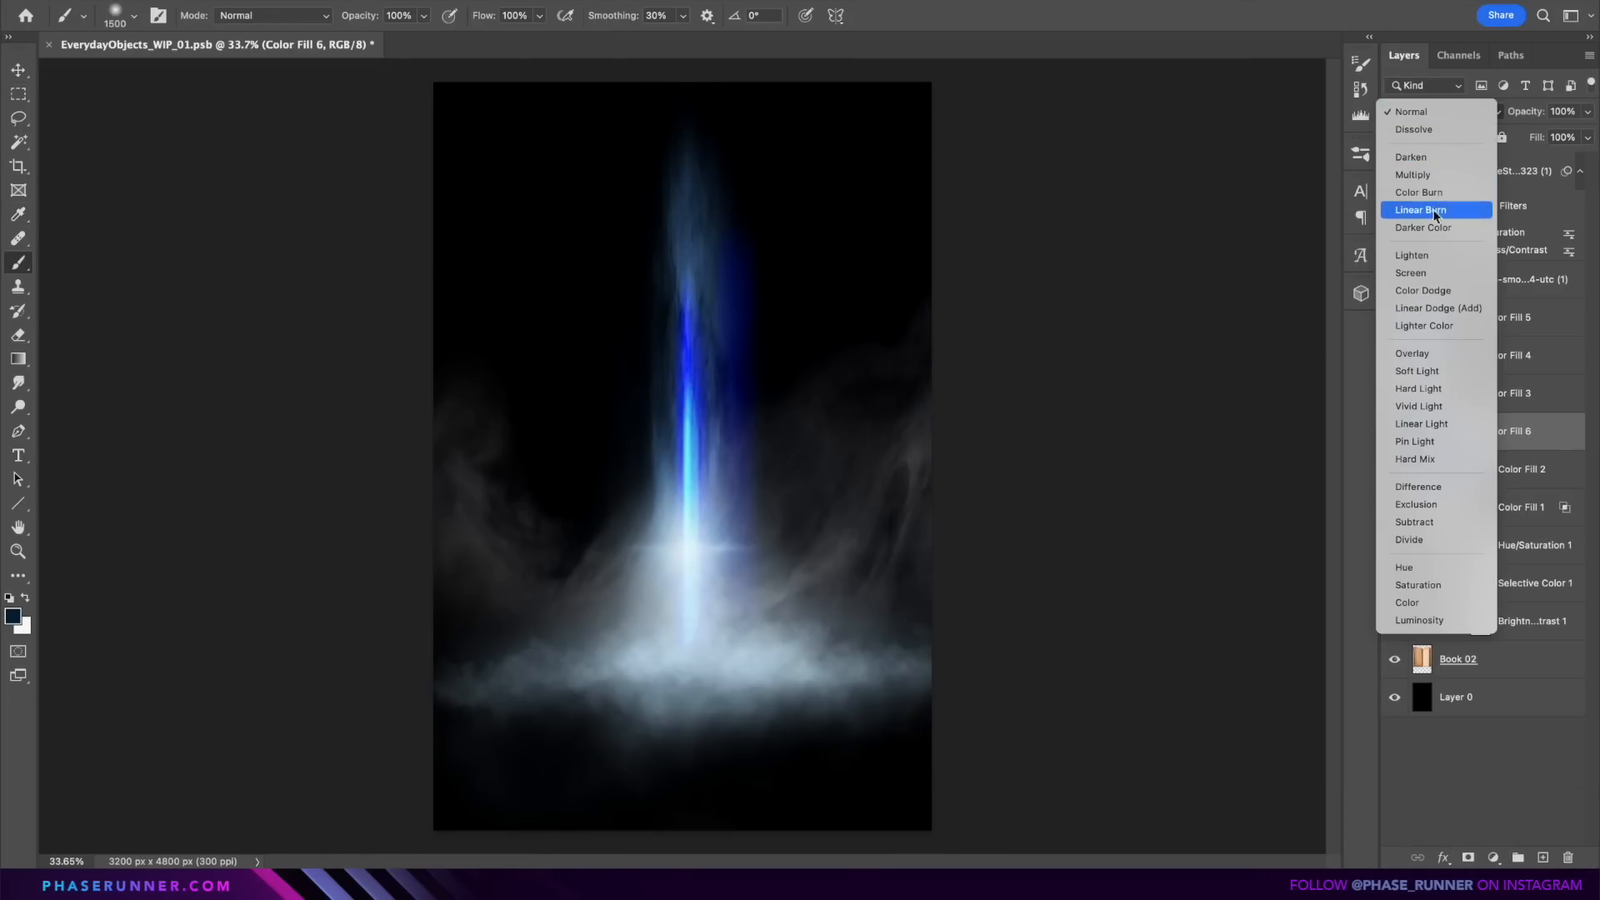
left_click(1430, 254)
Step: Mask the dark blue fill with a soft brush of about 4100 px, fading it across the canvas's upper area and lower edge
key("bracketright")
key("bracketright")
key("bracketright")
key("bracketright")
key("bracketright")
key("bracketright")
key("bracketright")
key("bracketright")
key("bracketright")
key("bracketright")
key("bracketright")
key("bracketright")
key("bracketright")
key("bracketright")
key("bracketright")
key("bracketright")
key("bracketright")
key("bracketright")
key("bracketright")
key("bracketright")
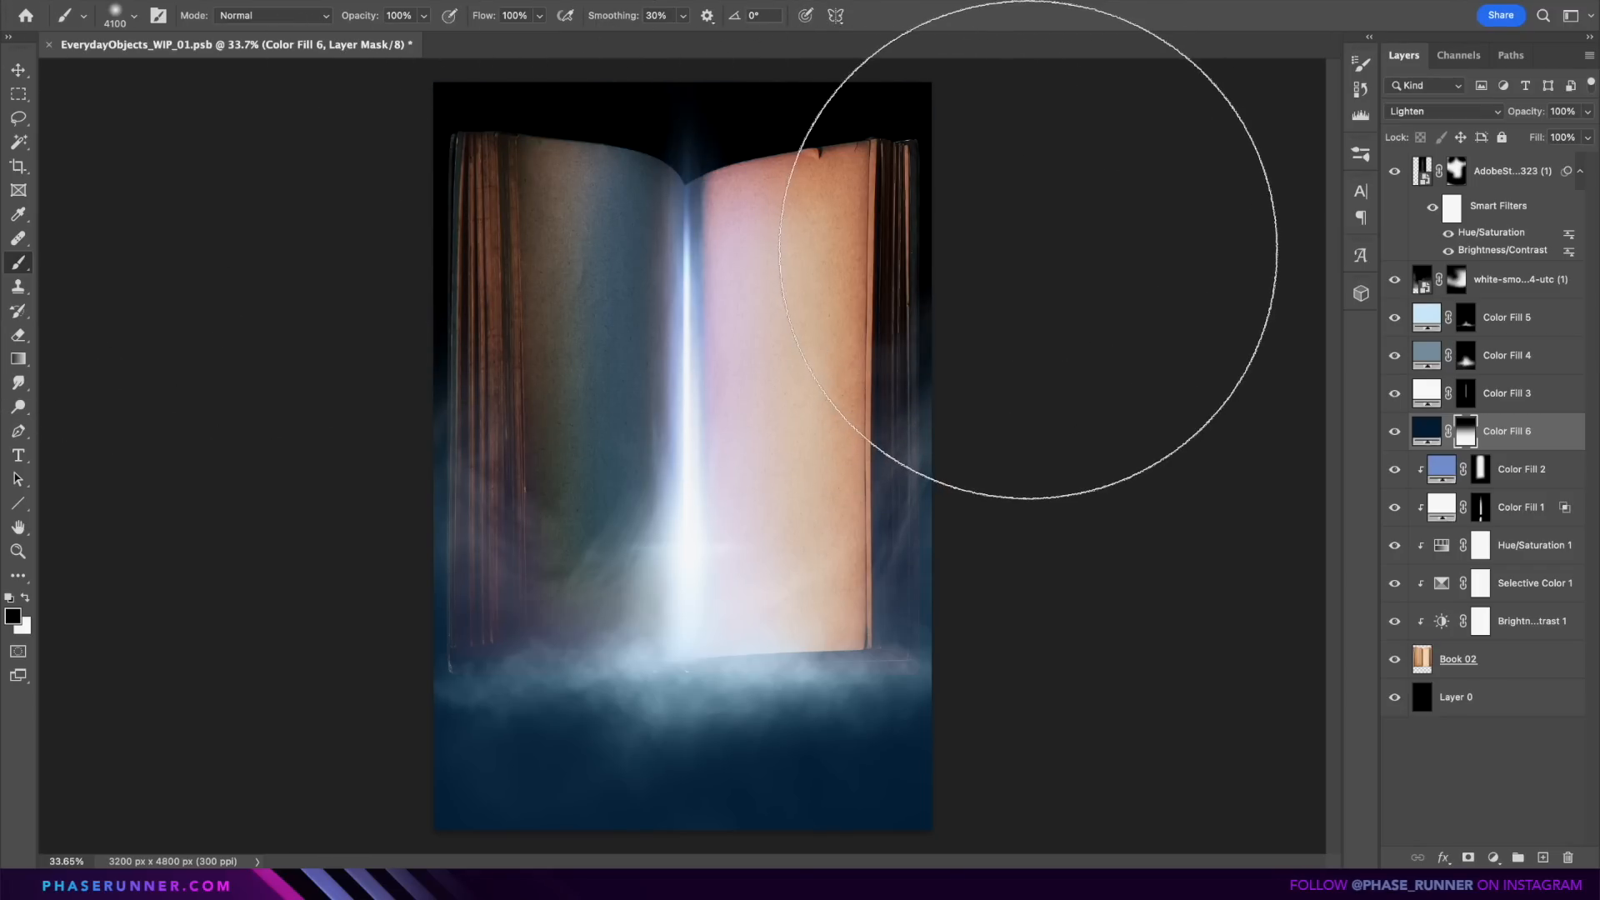
left_click_drag(1028, 250, 4, 242)
scroll(654, 325, "down", 5)
left_click_drag(877, 782, 17, 790)
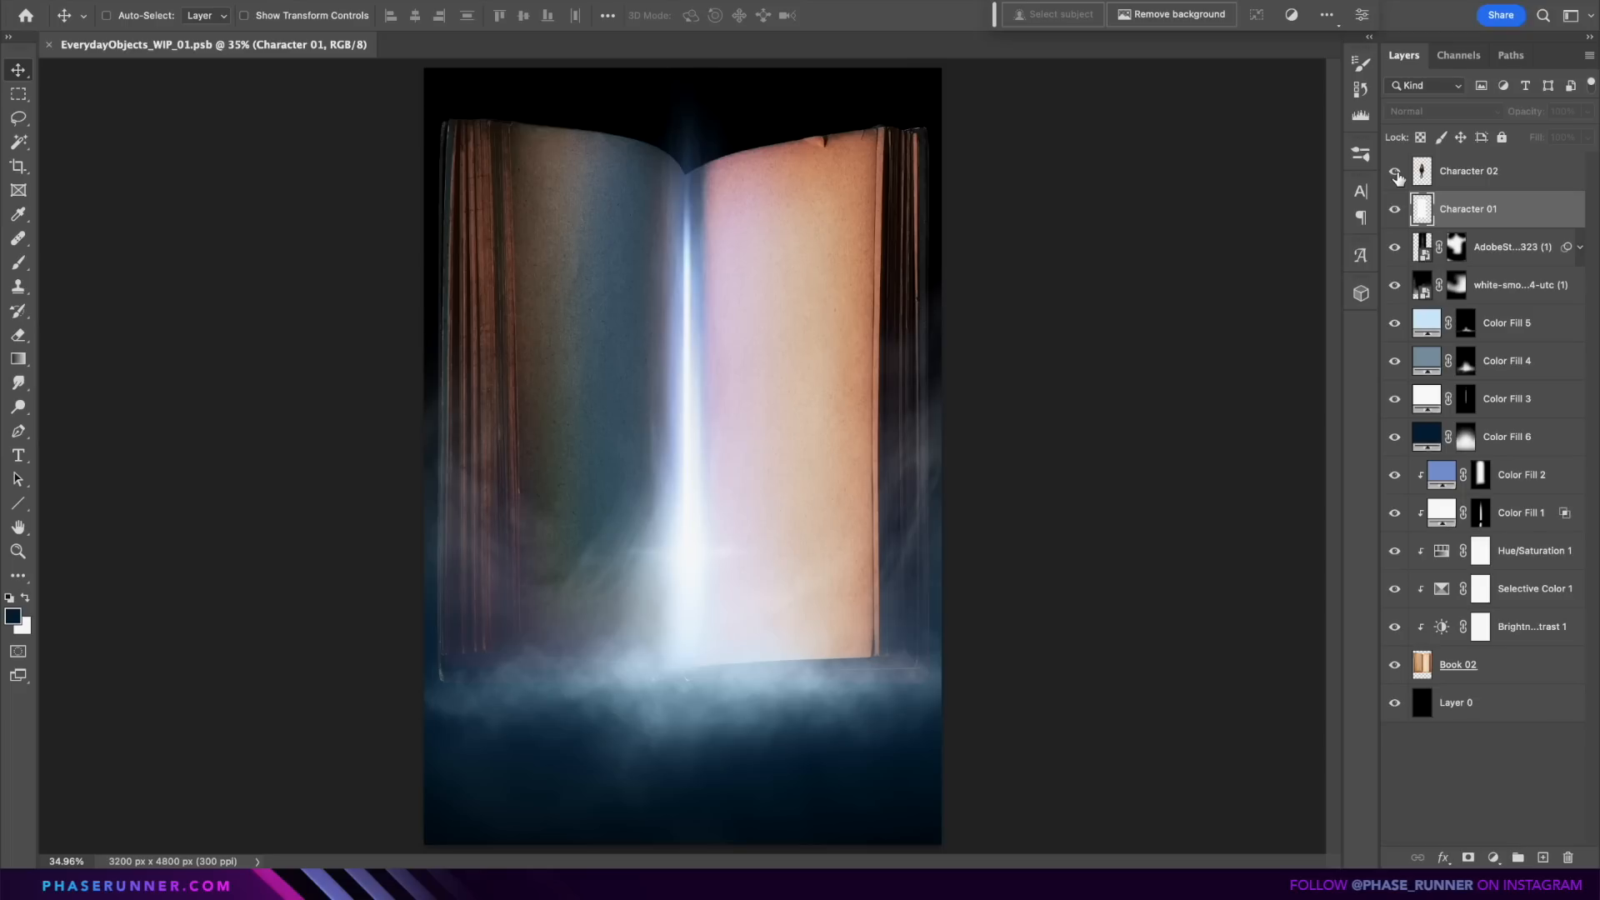
Step: Show Character 02, hide Character 01, and scale the backpacker down in front of the book's spine
left_click(1396, 172)
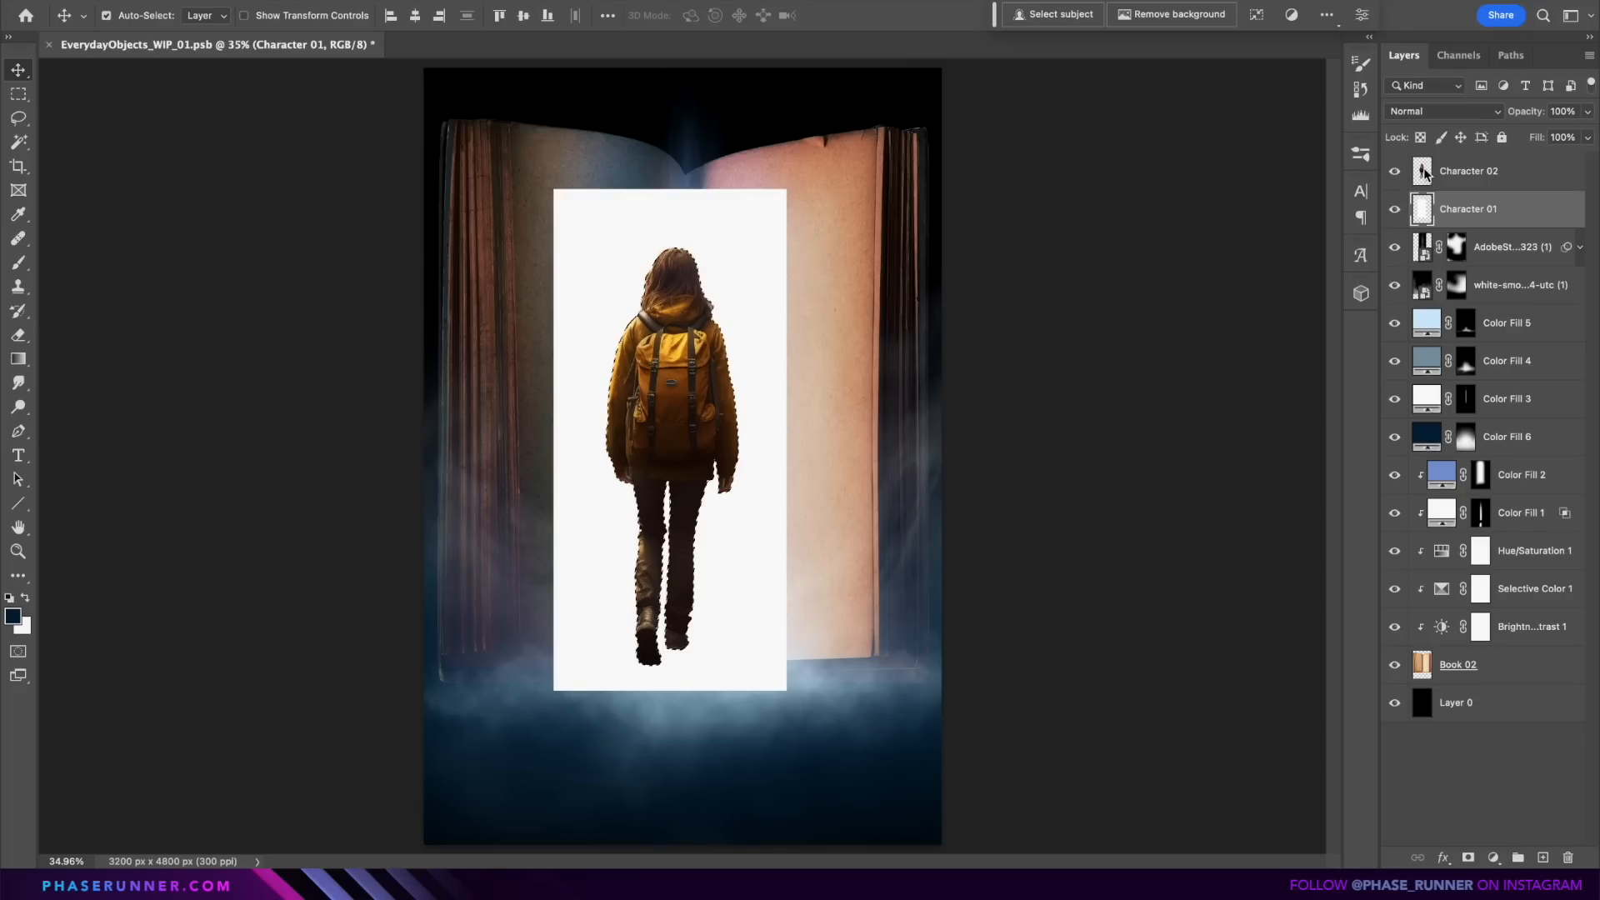
left_click(1396, 210)
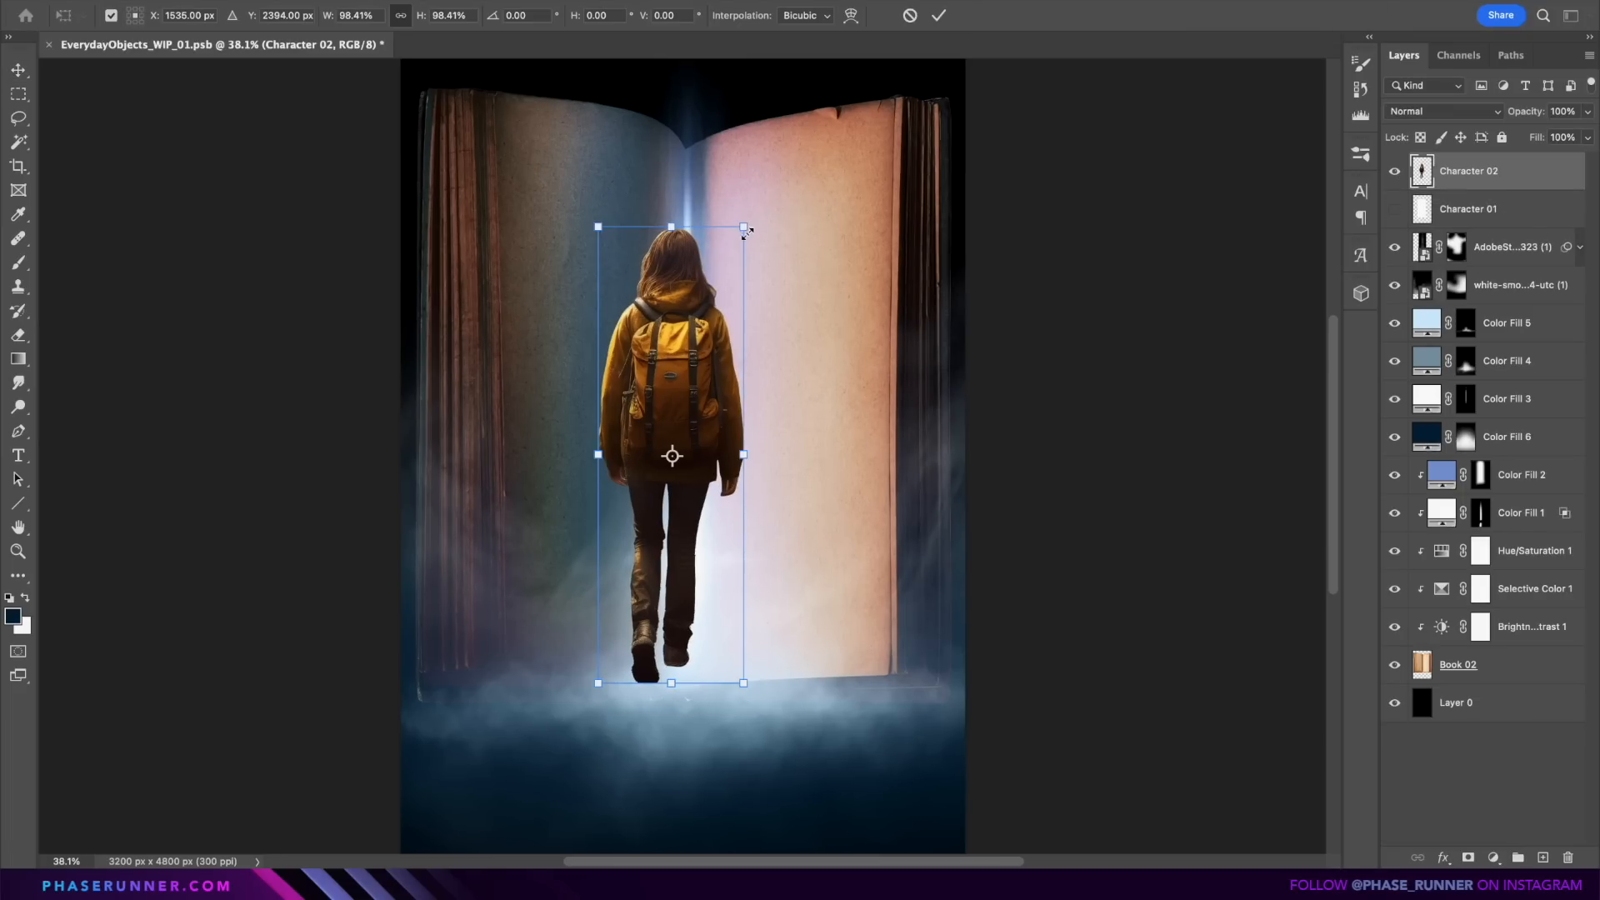
left_click_drag(744, 227, 702, 458)
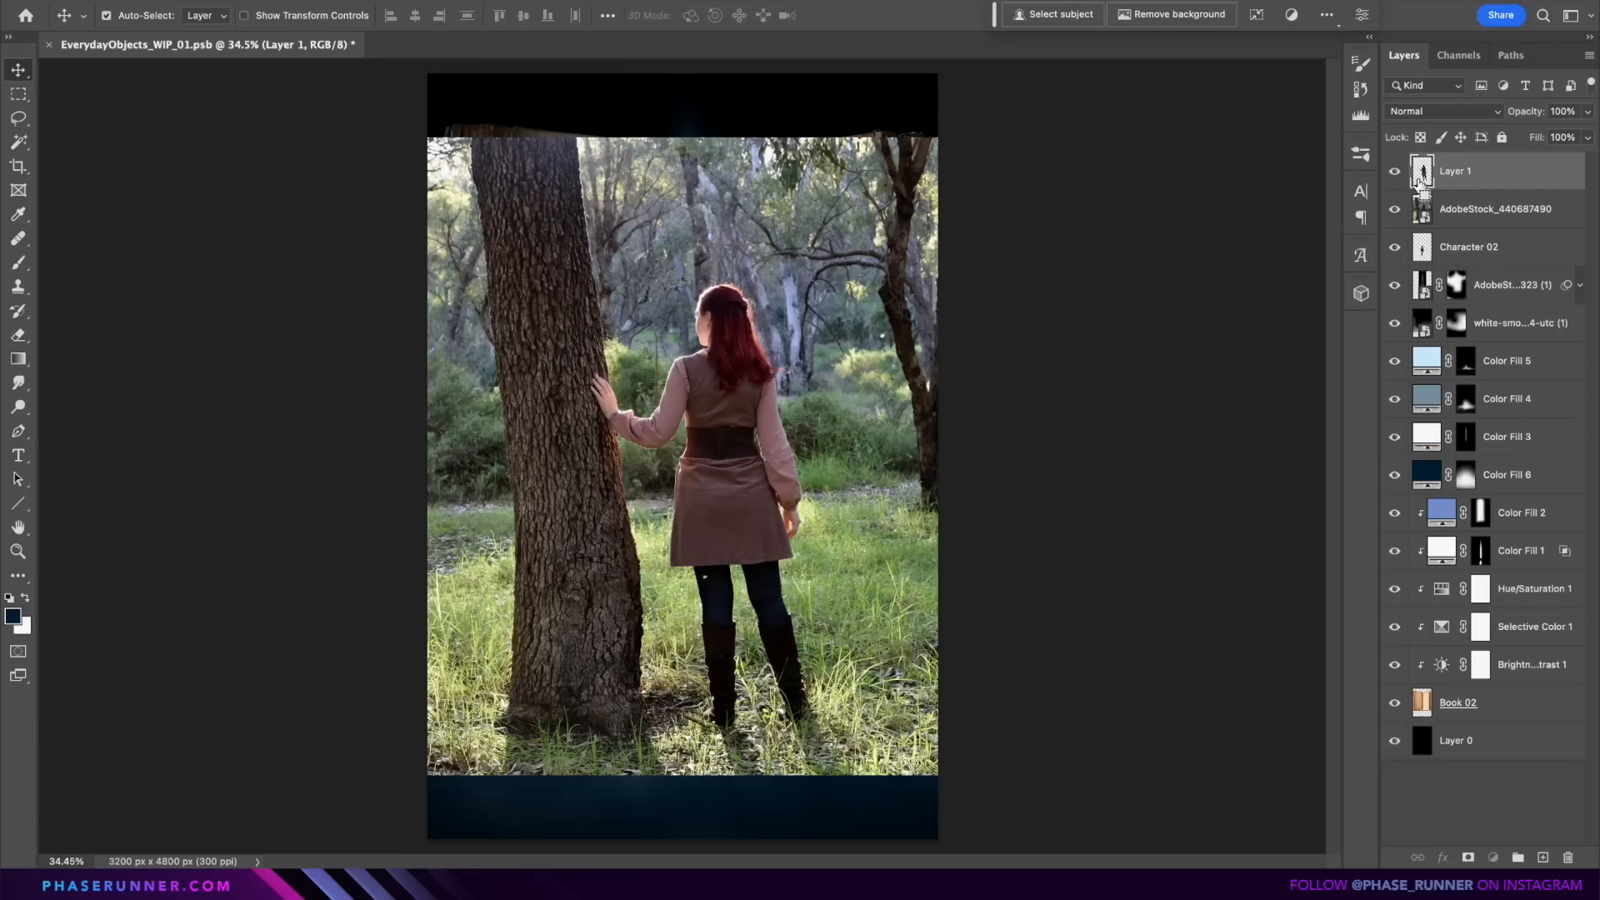
Step: Load the cut-out woman on Layer 1 as a selection and hide the forest photo beneath her
left_click(1420, 177, "ctrl")
left_click(1396, 210)
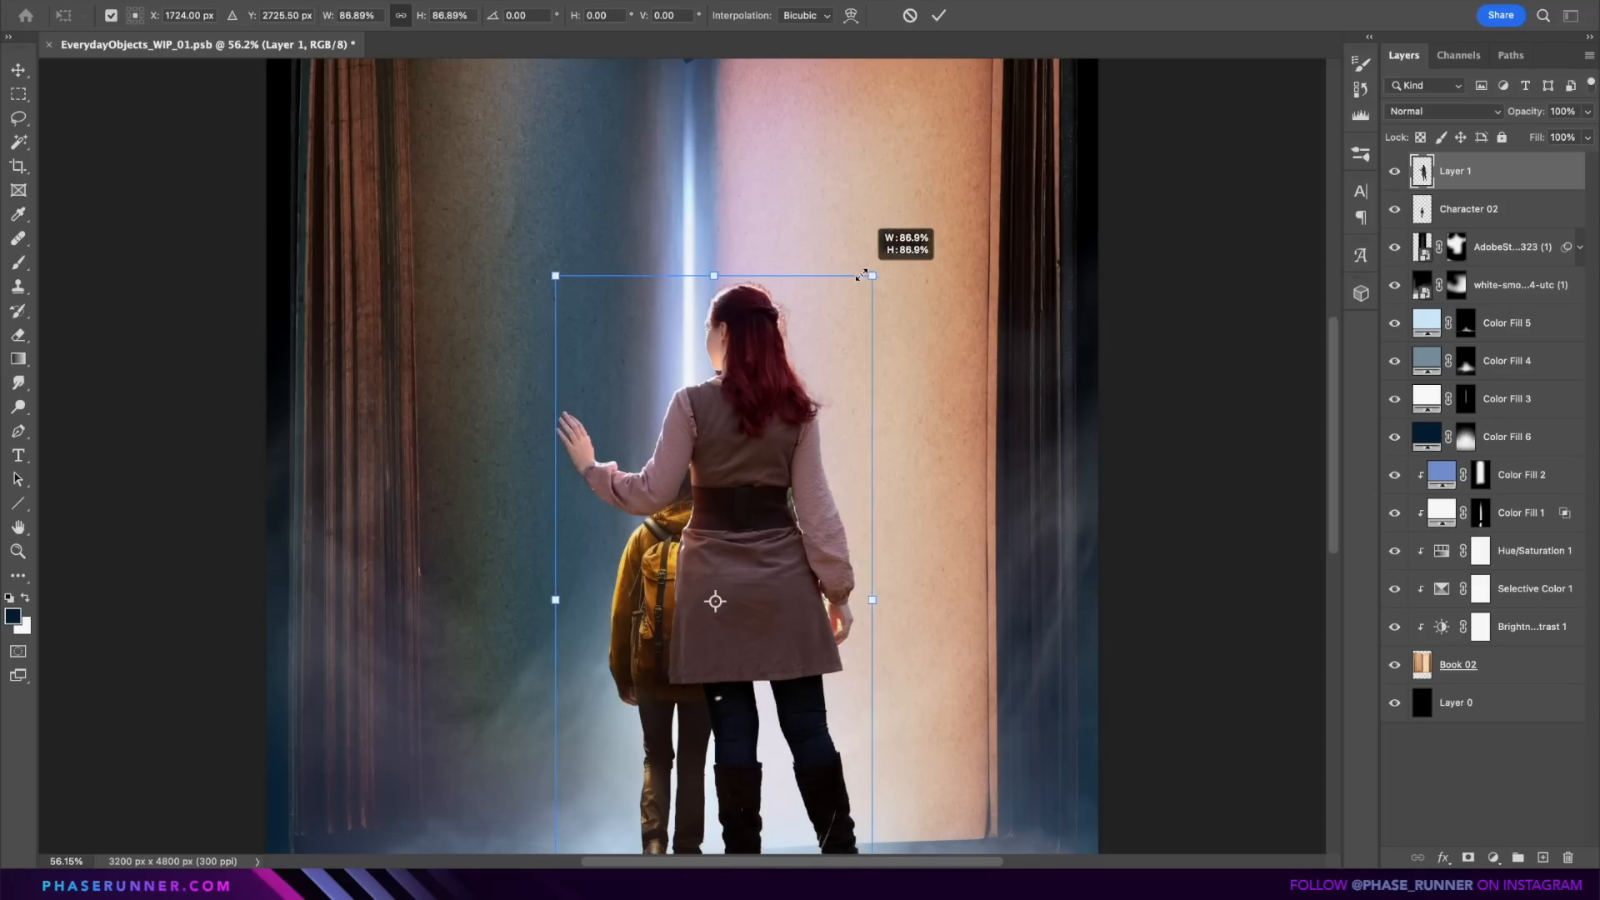
Step: Scale the cut-out woman on Layer 1 down to about the backpacker's size and align her over the backpacker
left_click_drag(875, 267, 814, 357)
left_click_drag(773, 471, 723, 553)
scroll(723, 553, "down", 4)
left_click_drag(775, 765, 763, 748)
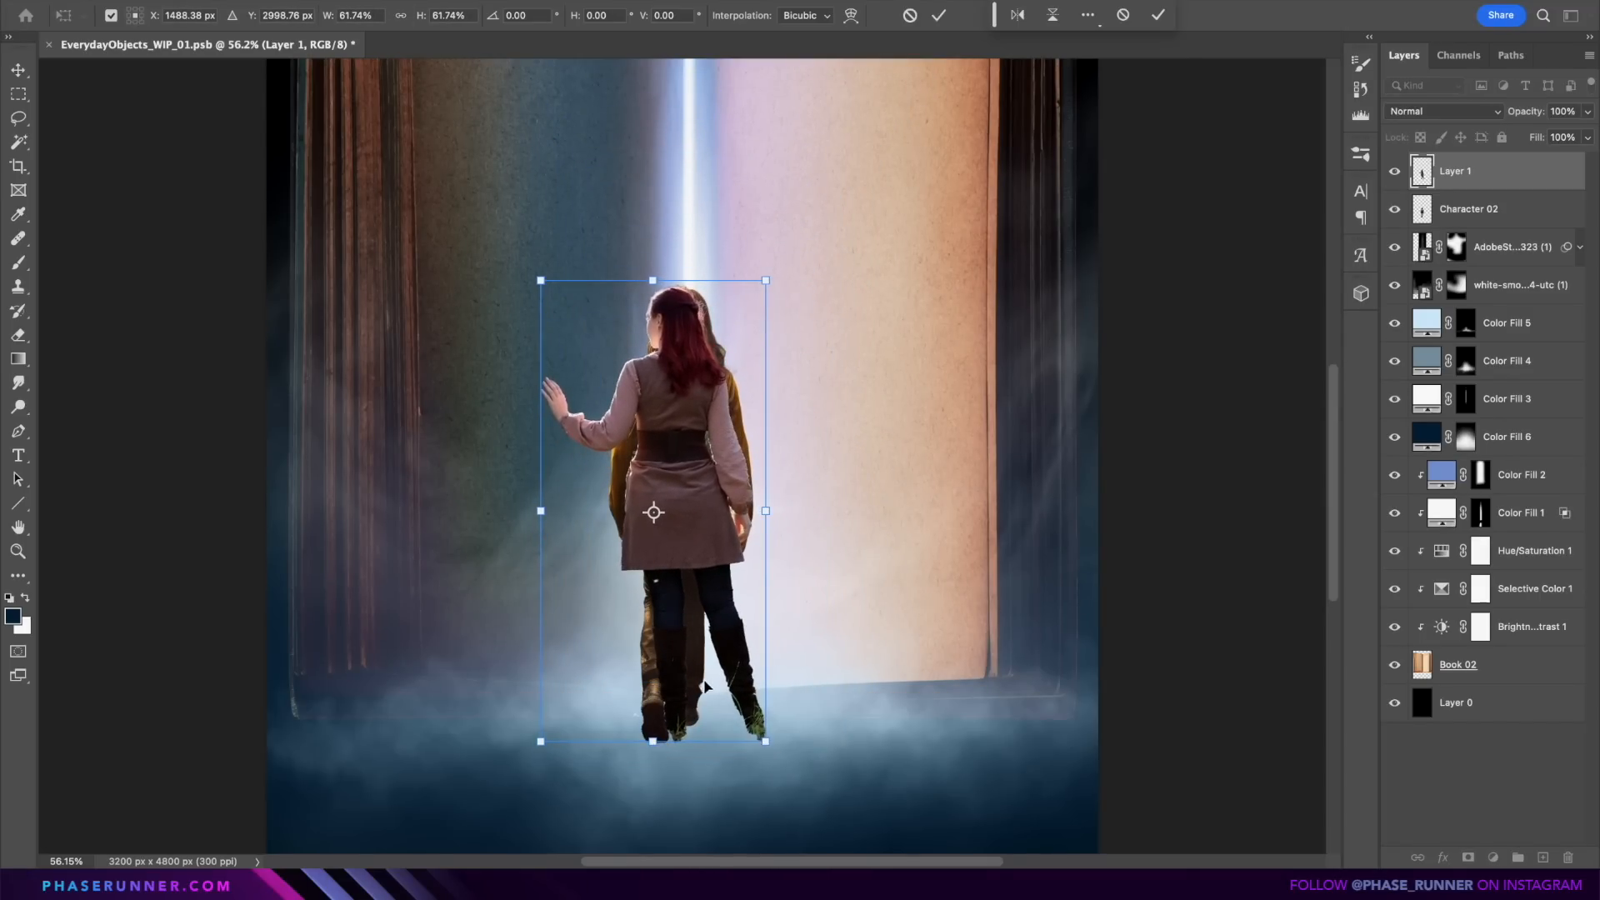
mouse_move(697, 675)
left_mouse_down()
mouse_move(677, 675)
mouse_move(691, 690)
left_mouse_up()
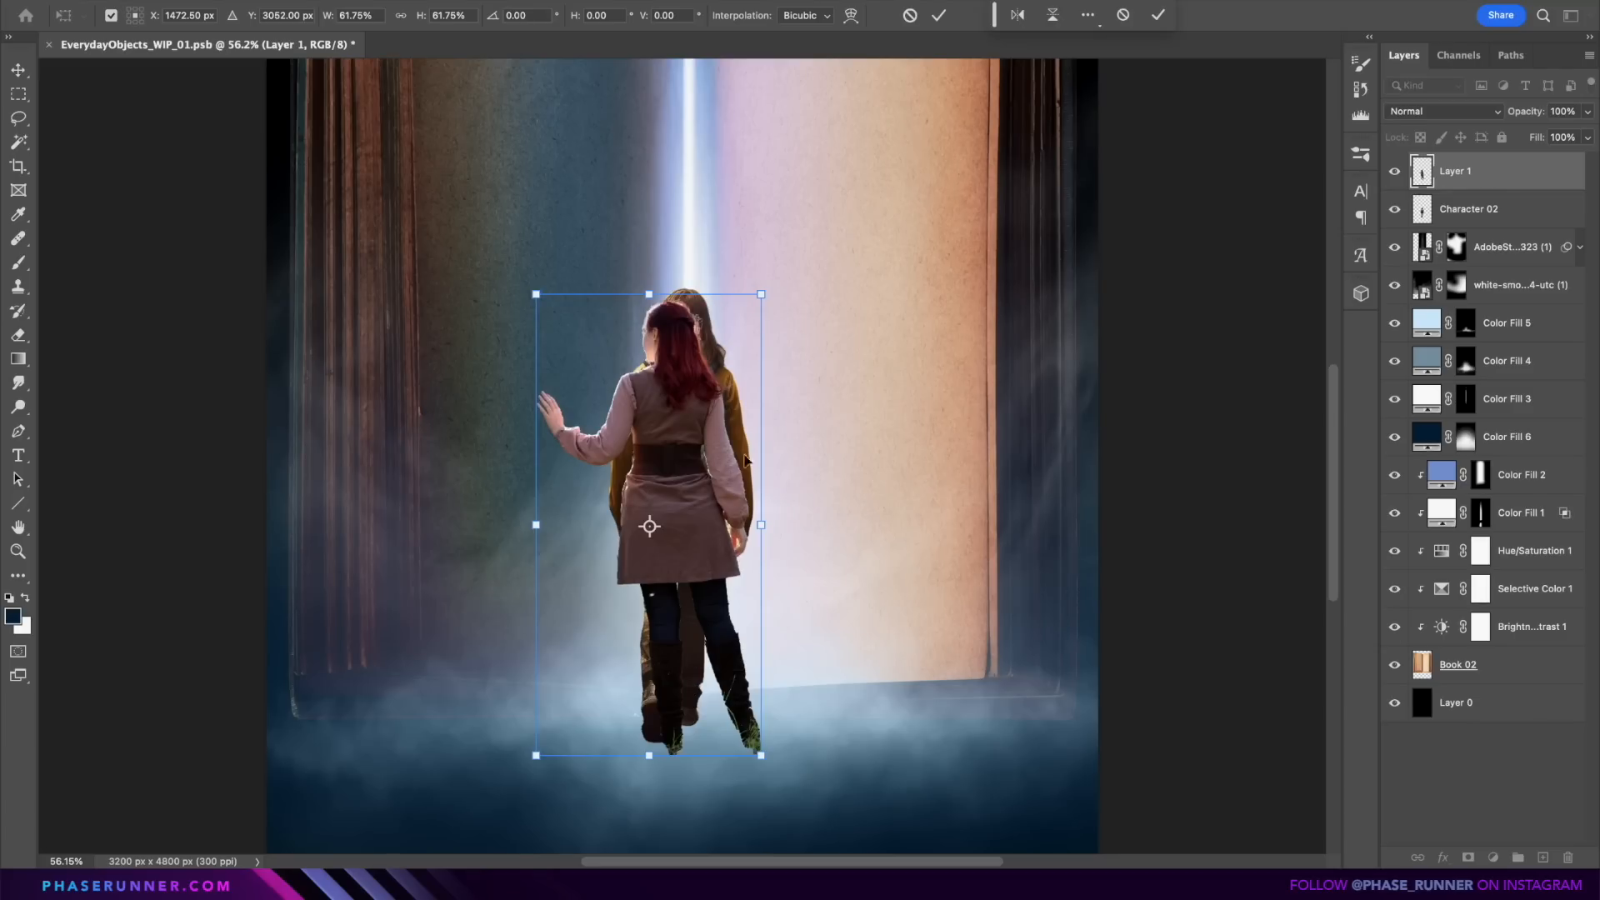
left_click_drag(765, 290, 773, 285)
left_click_drag(728, 429, 717, 500)
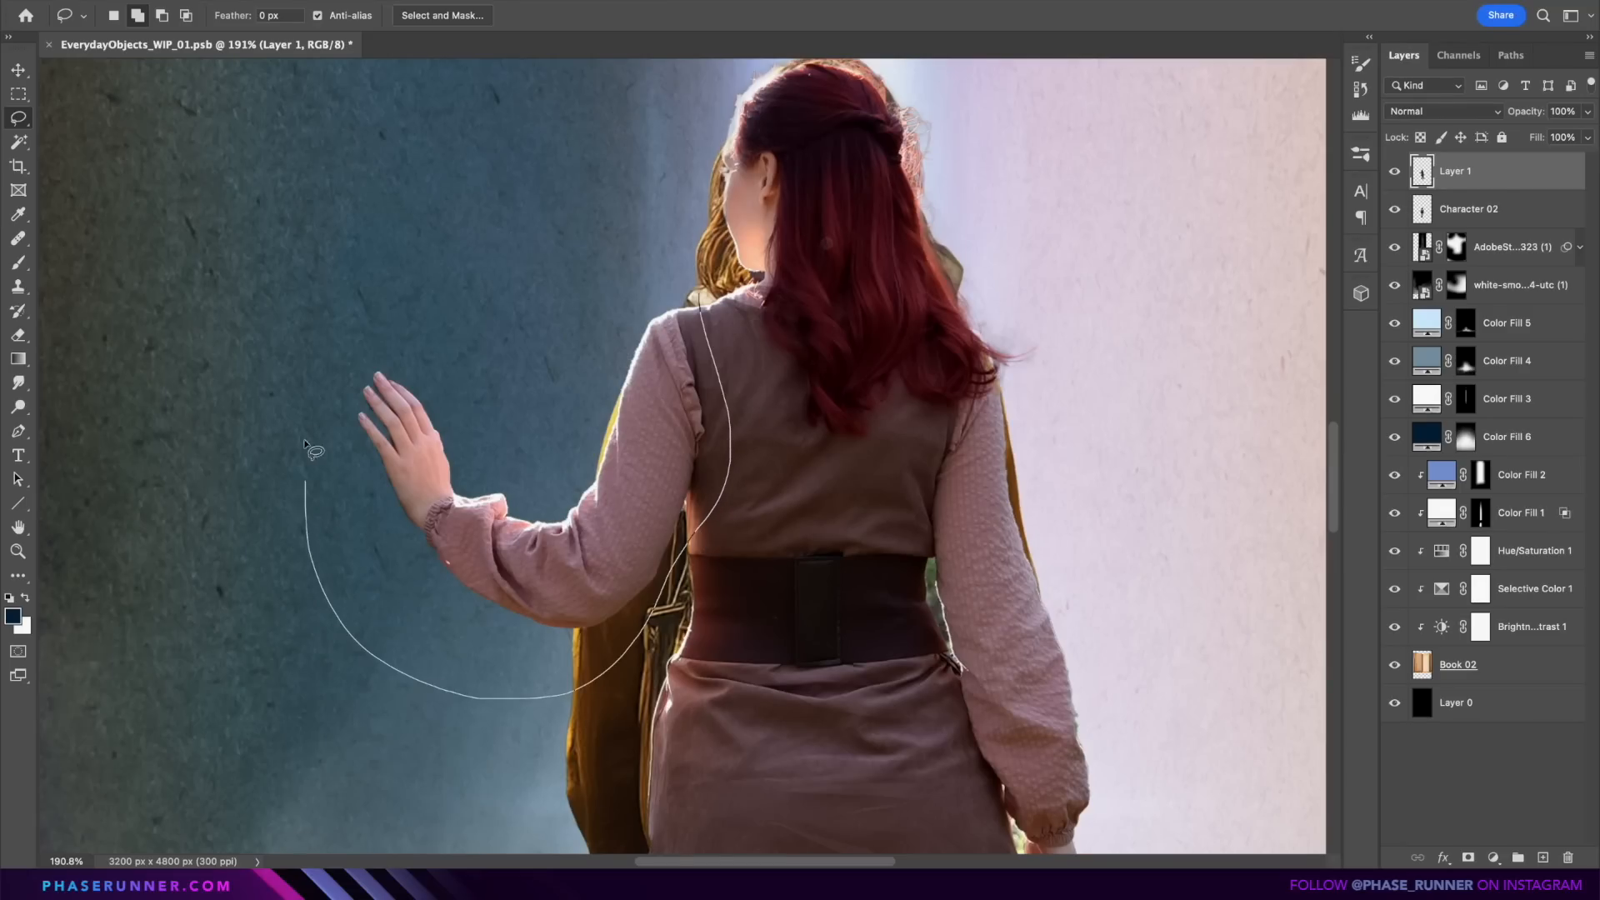
Step: Isolate the woman's raised arm on Layer 2 and show it in place of the backpacker's masked arm
left_click(1394, 210)
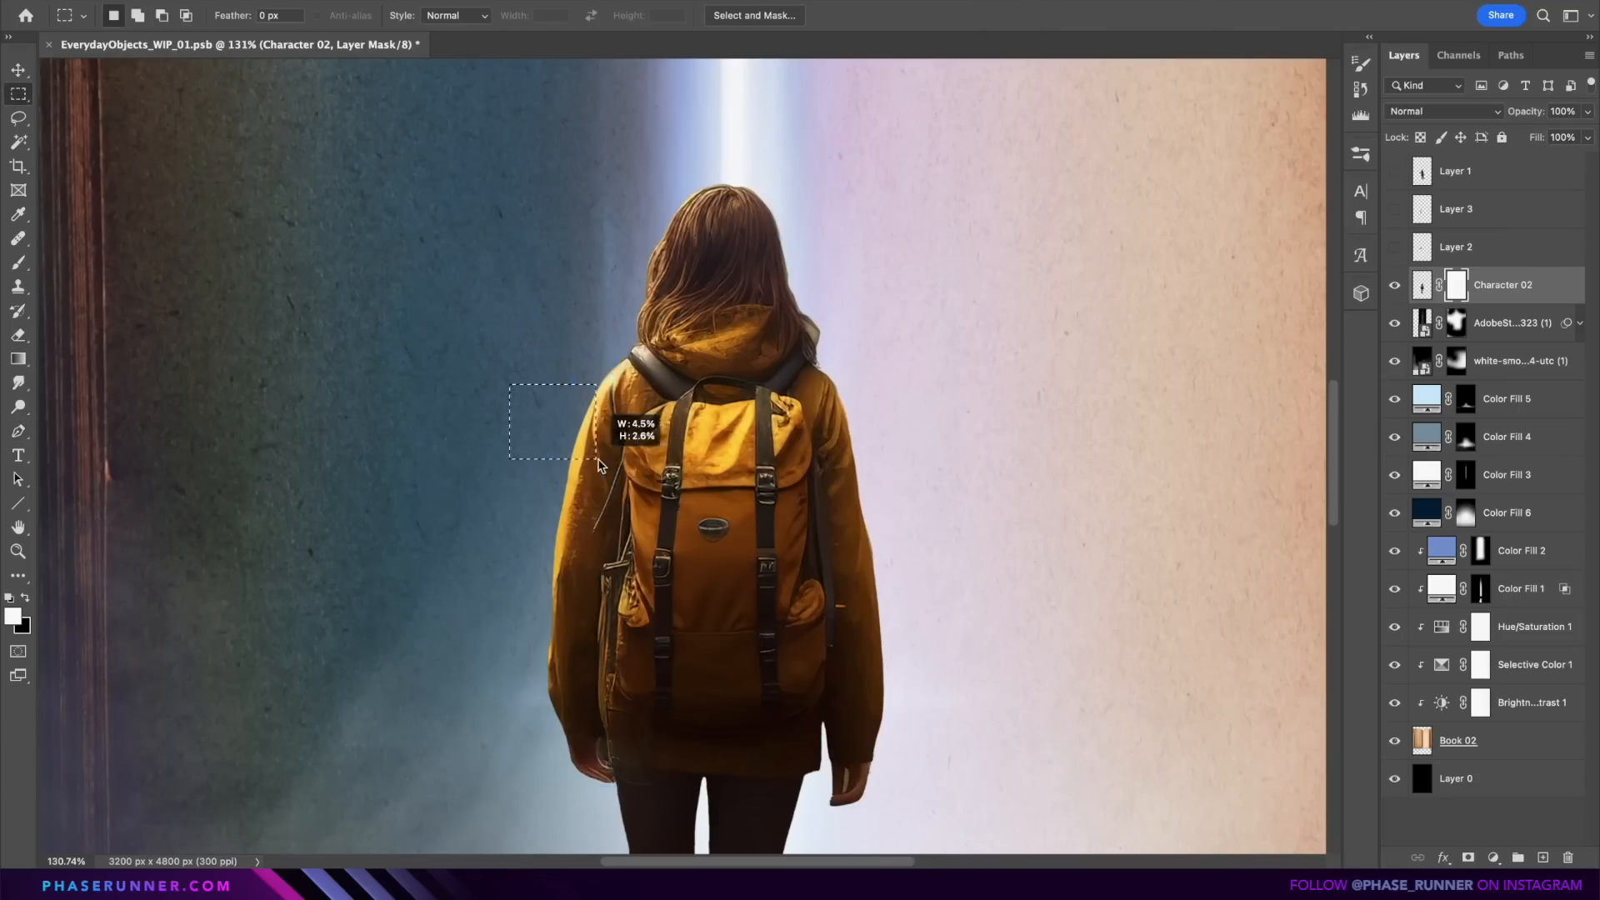
left_click(1395, 248)
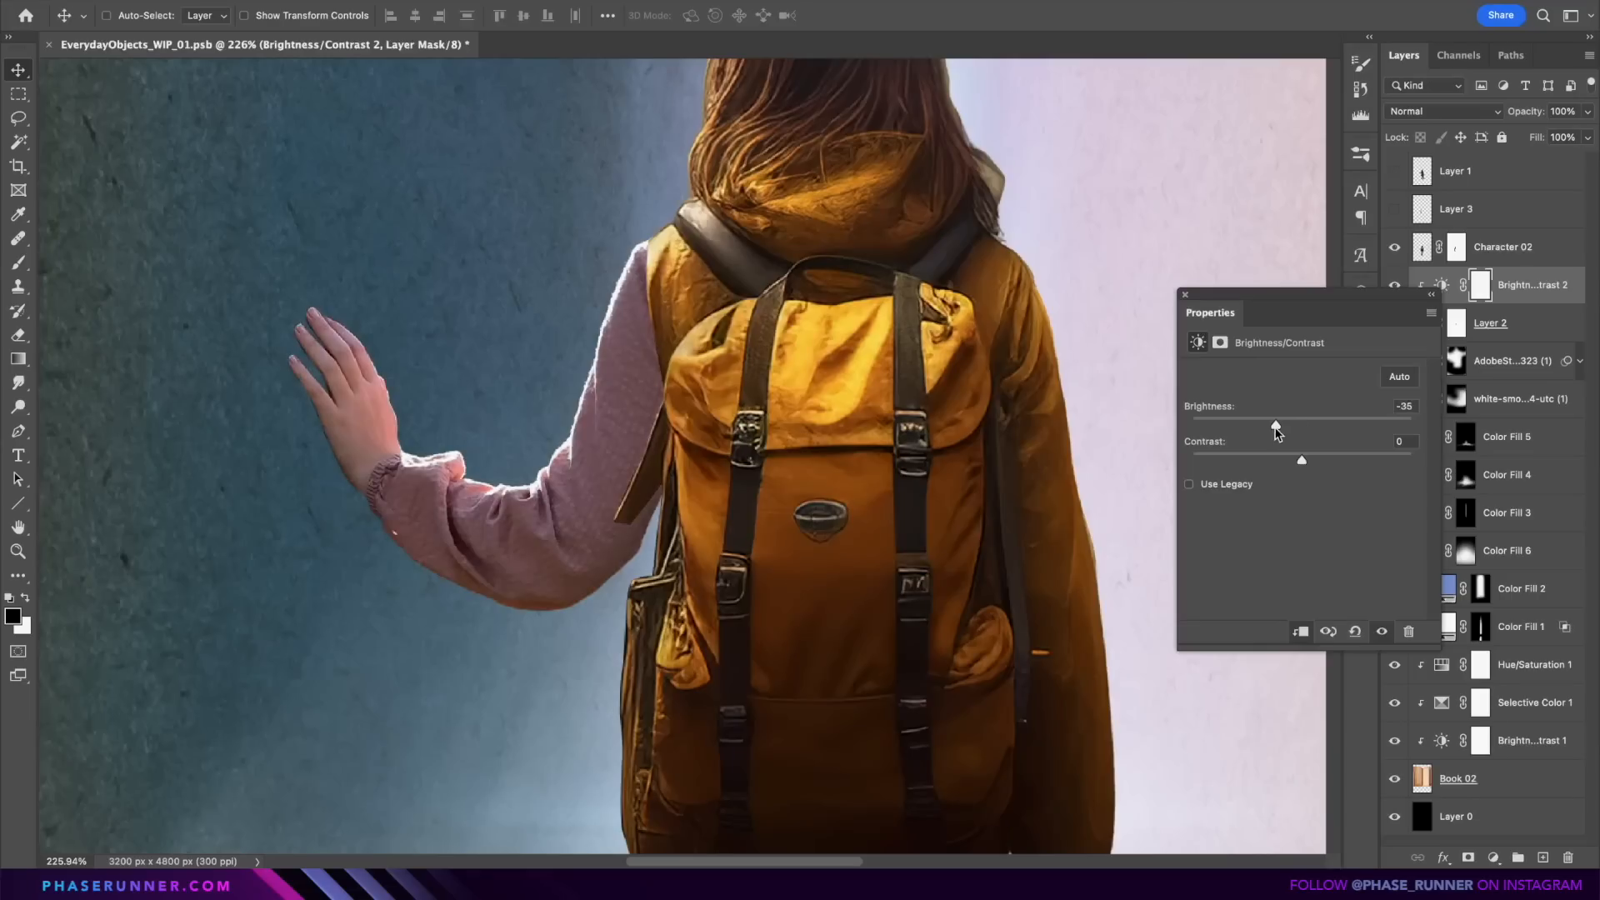
Step: Clip Brightness/Contrast and Hue/Saturation adjustments to the raised arm, with brightness -35, higher contrast and hue +34
left_click_drag(1340, 455, 1402, 457)
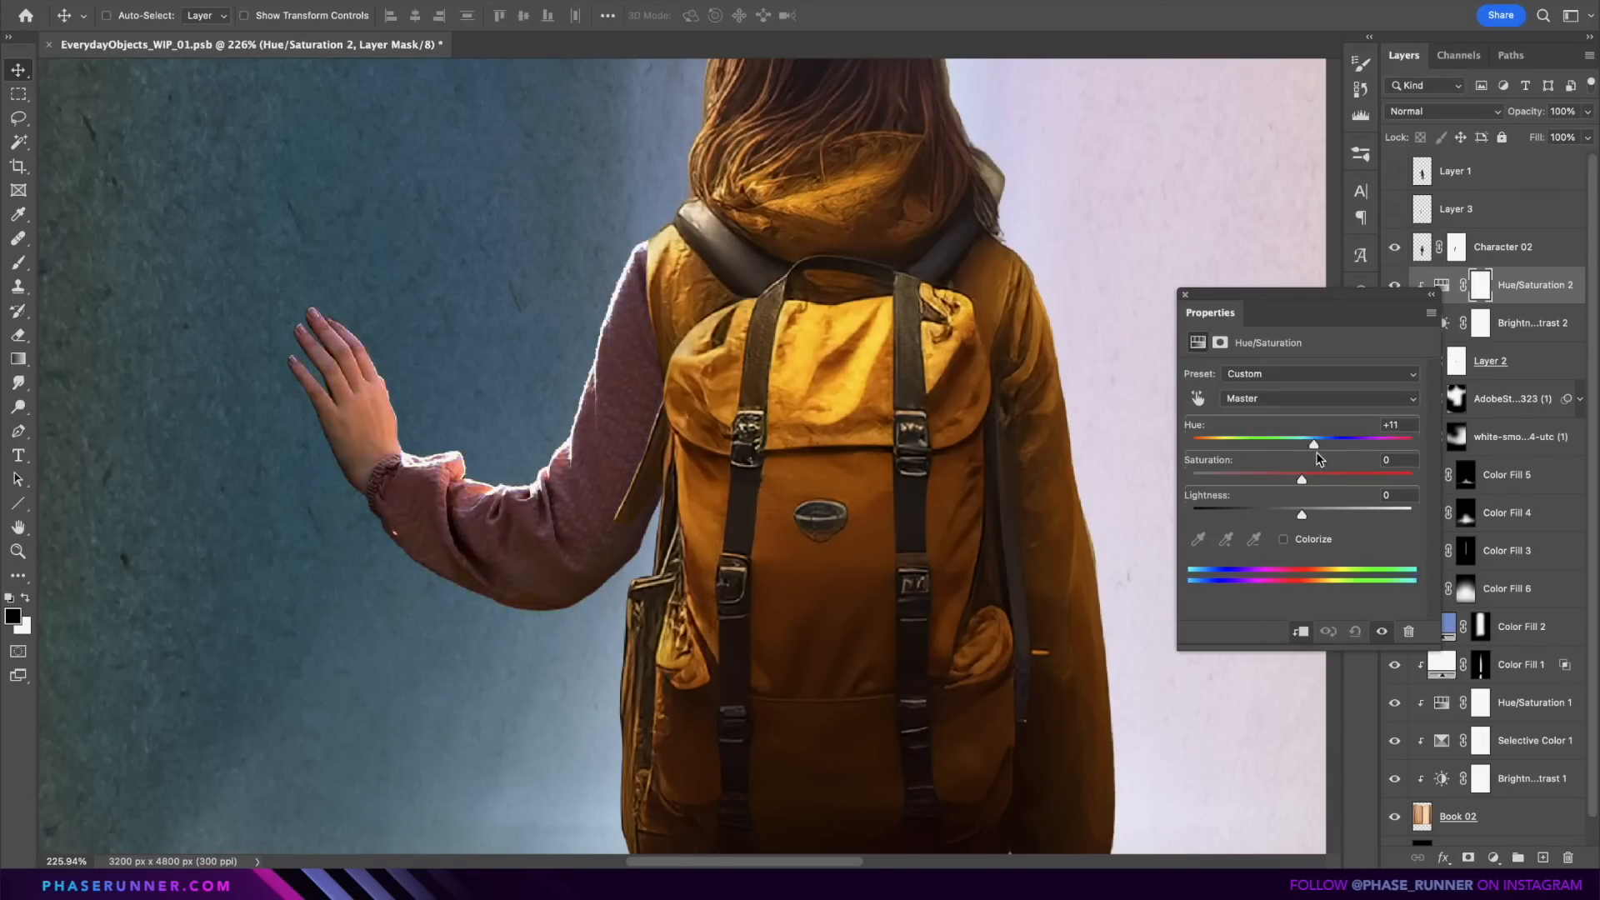
left_click_drag(1317, 455, 1340, 445)
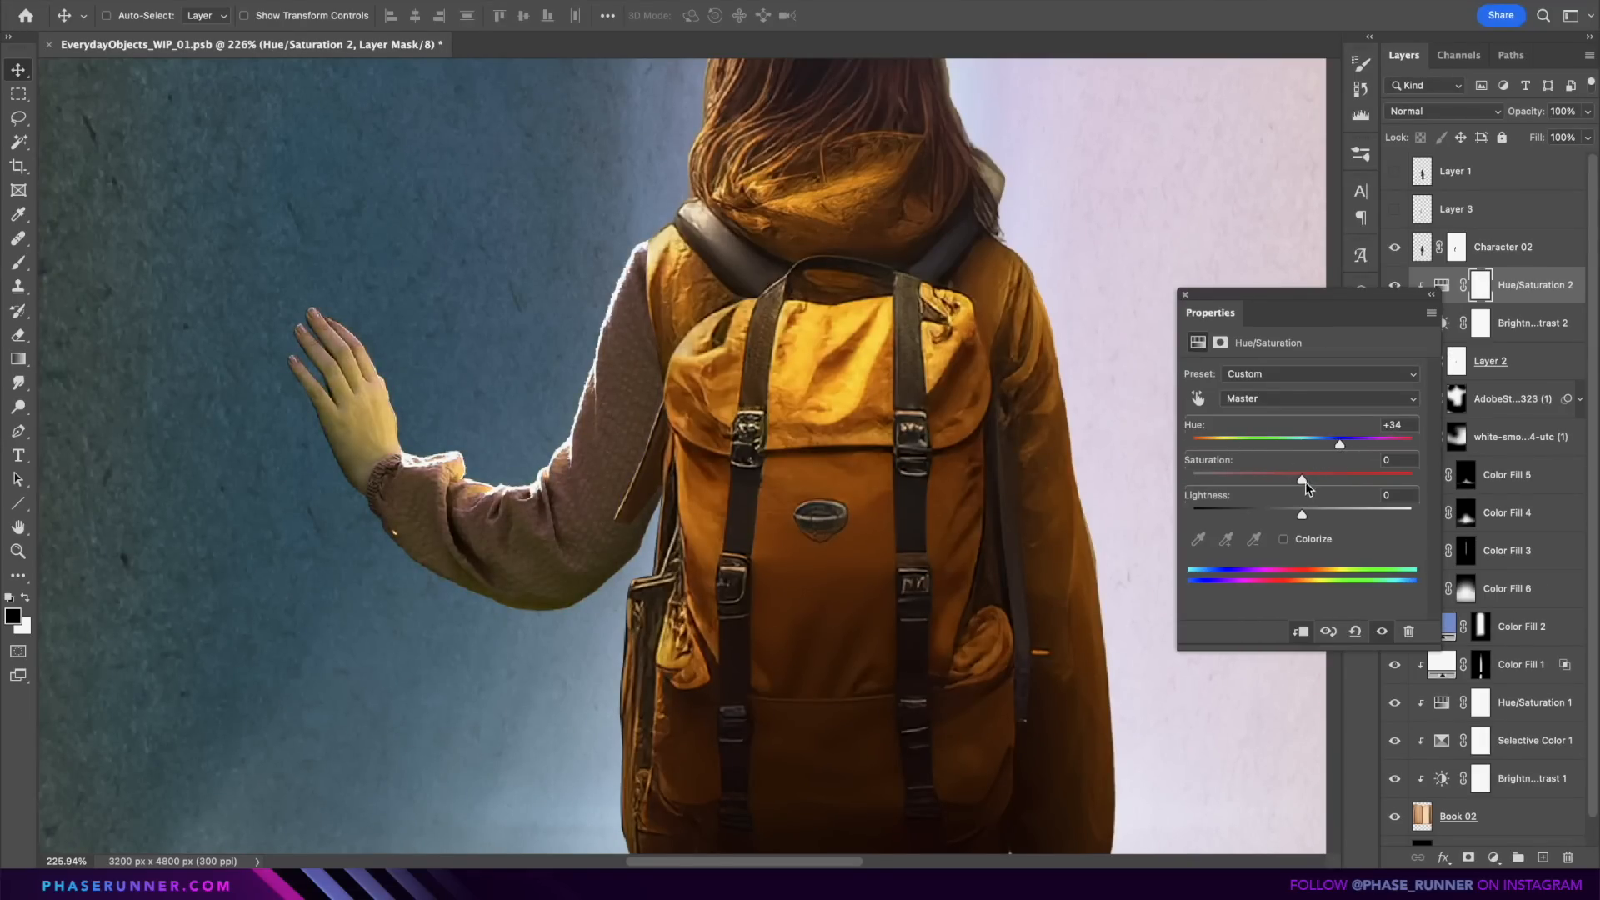
left_click(1185, 294)
Step: Select the raised hand with the Lasso and mask it out of the Hue/Saturation 2 adjustment
key("l")
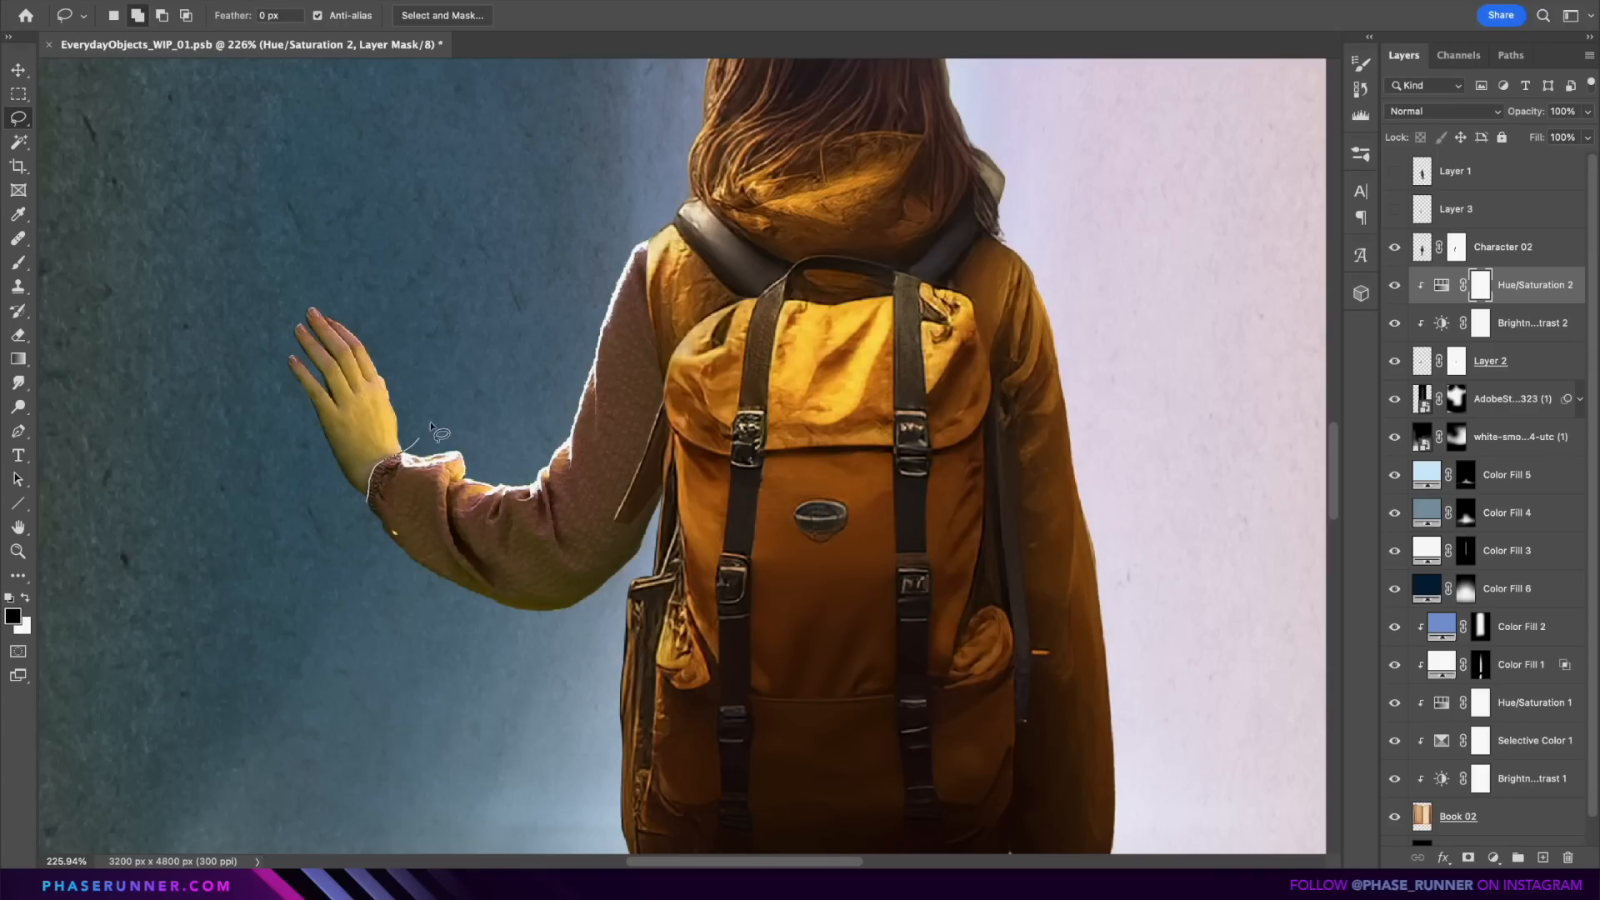
key("x")
key("ctrl+BackSpace")
key("ctrl+d")
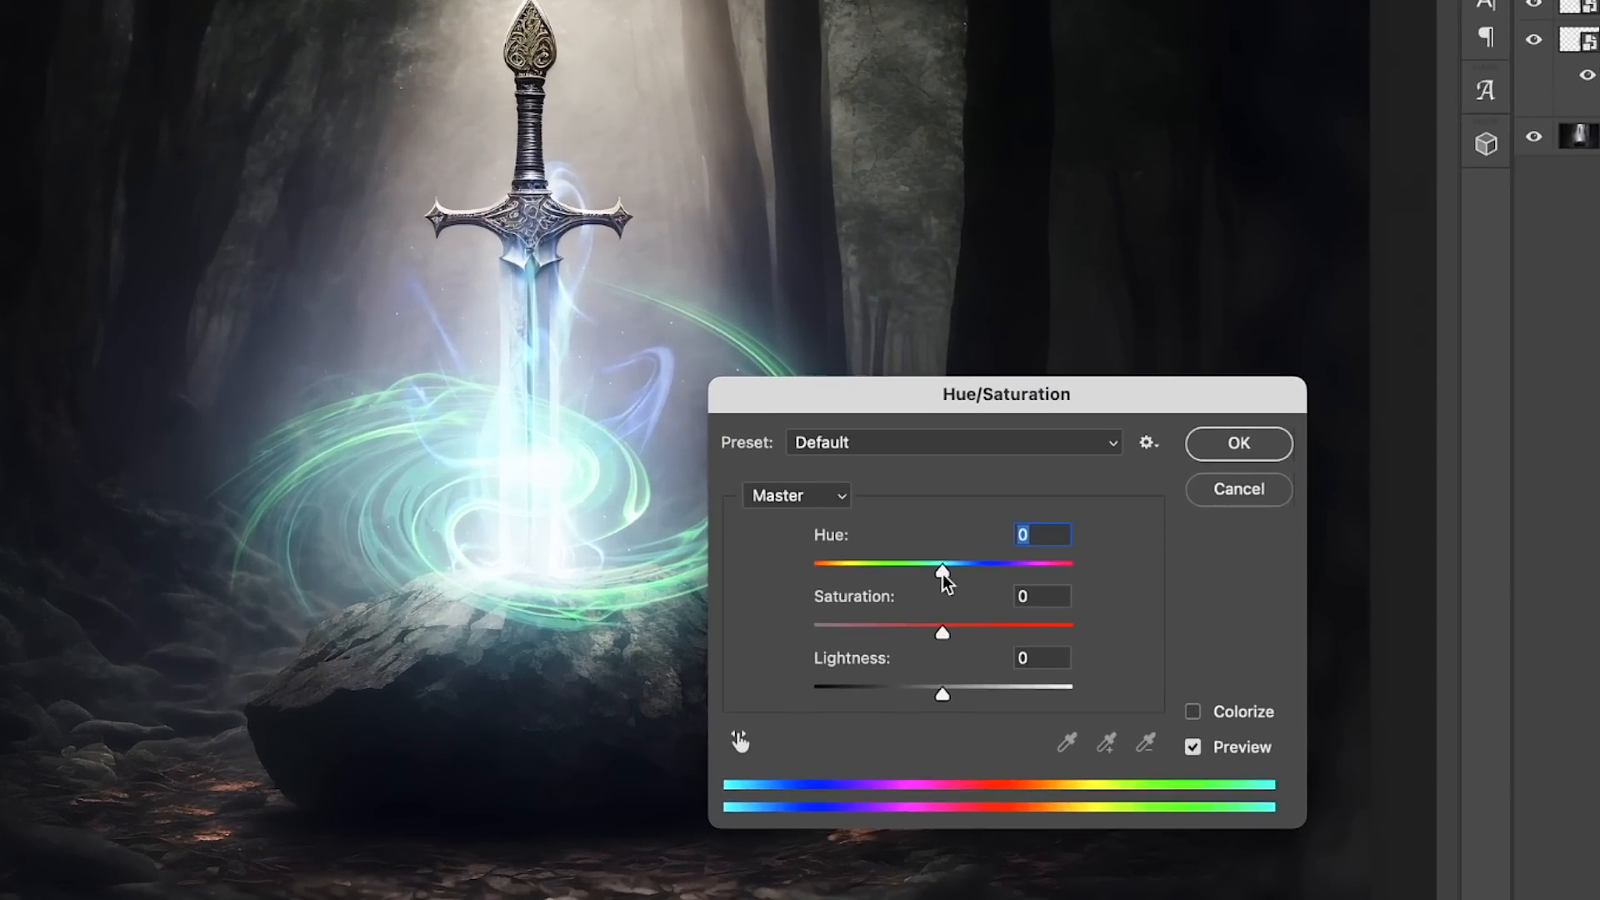
Step: In the sword image, shift the green swirl's hue to blue and lower the fill of Swirl_01
left_click_drag(943, 574, 1008, 575)
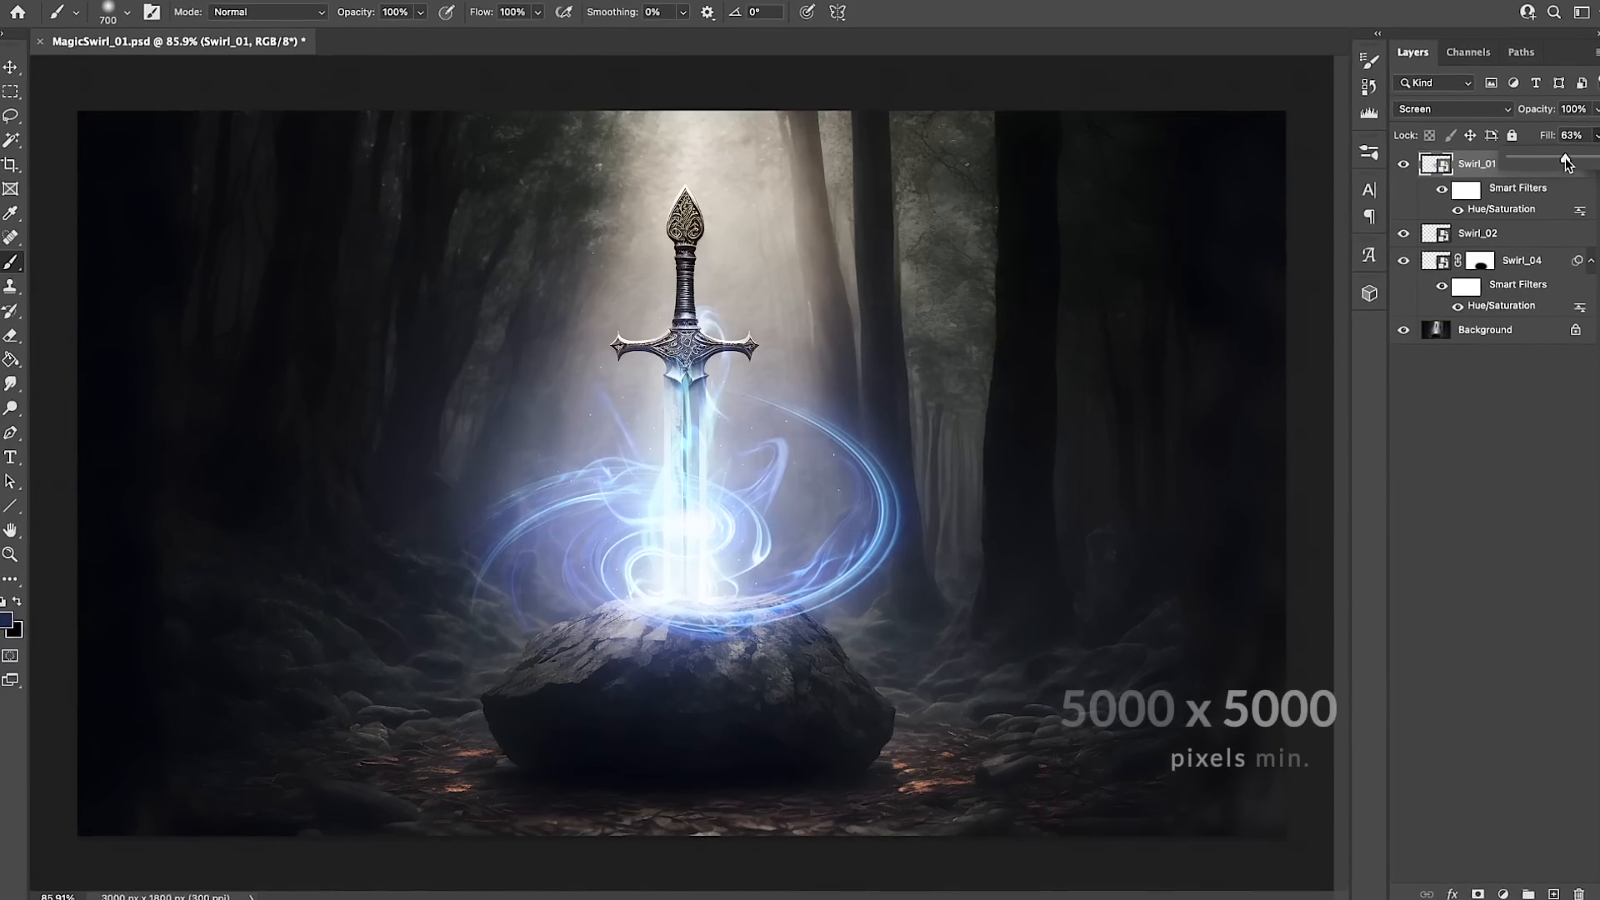
left_click_drag(1567, 163, 1527, 161)
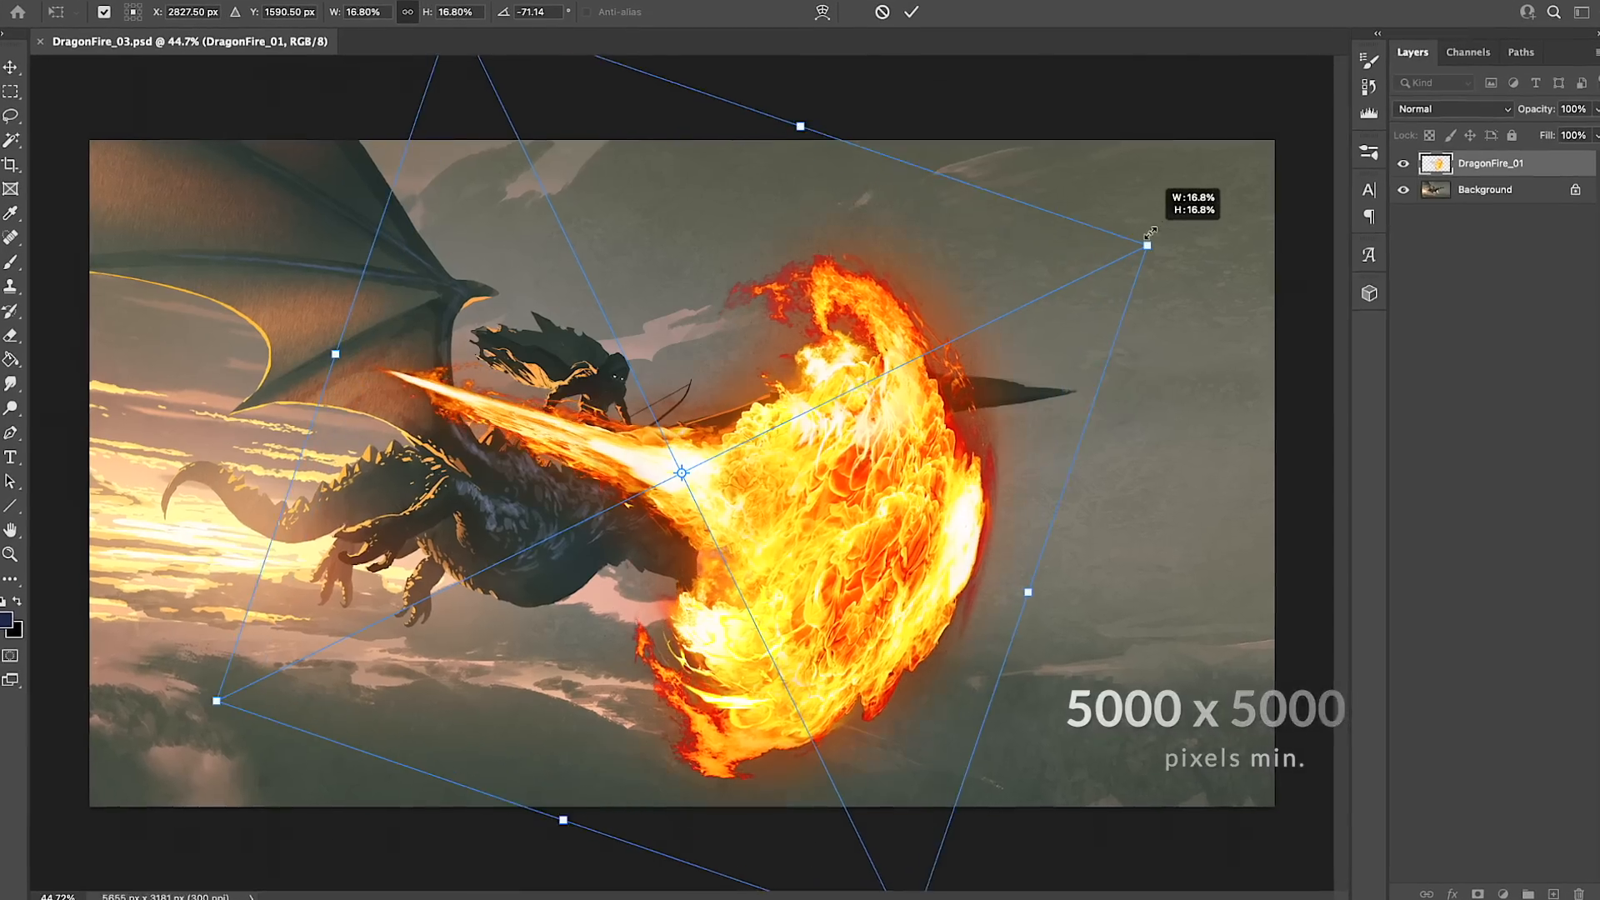
Step: Scale the DragonFire_01 flames in the dragon image and reposition the Meteor_04 fireball in the sunset sky
left_click_drag(1192, 208, 888, 533)
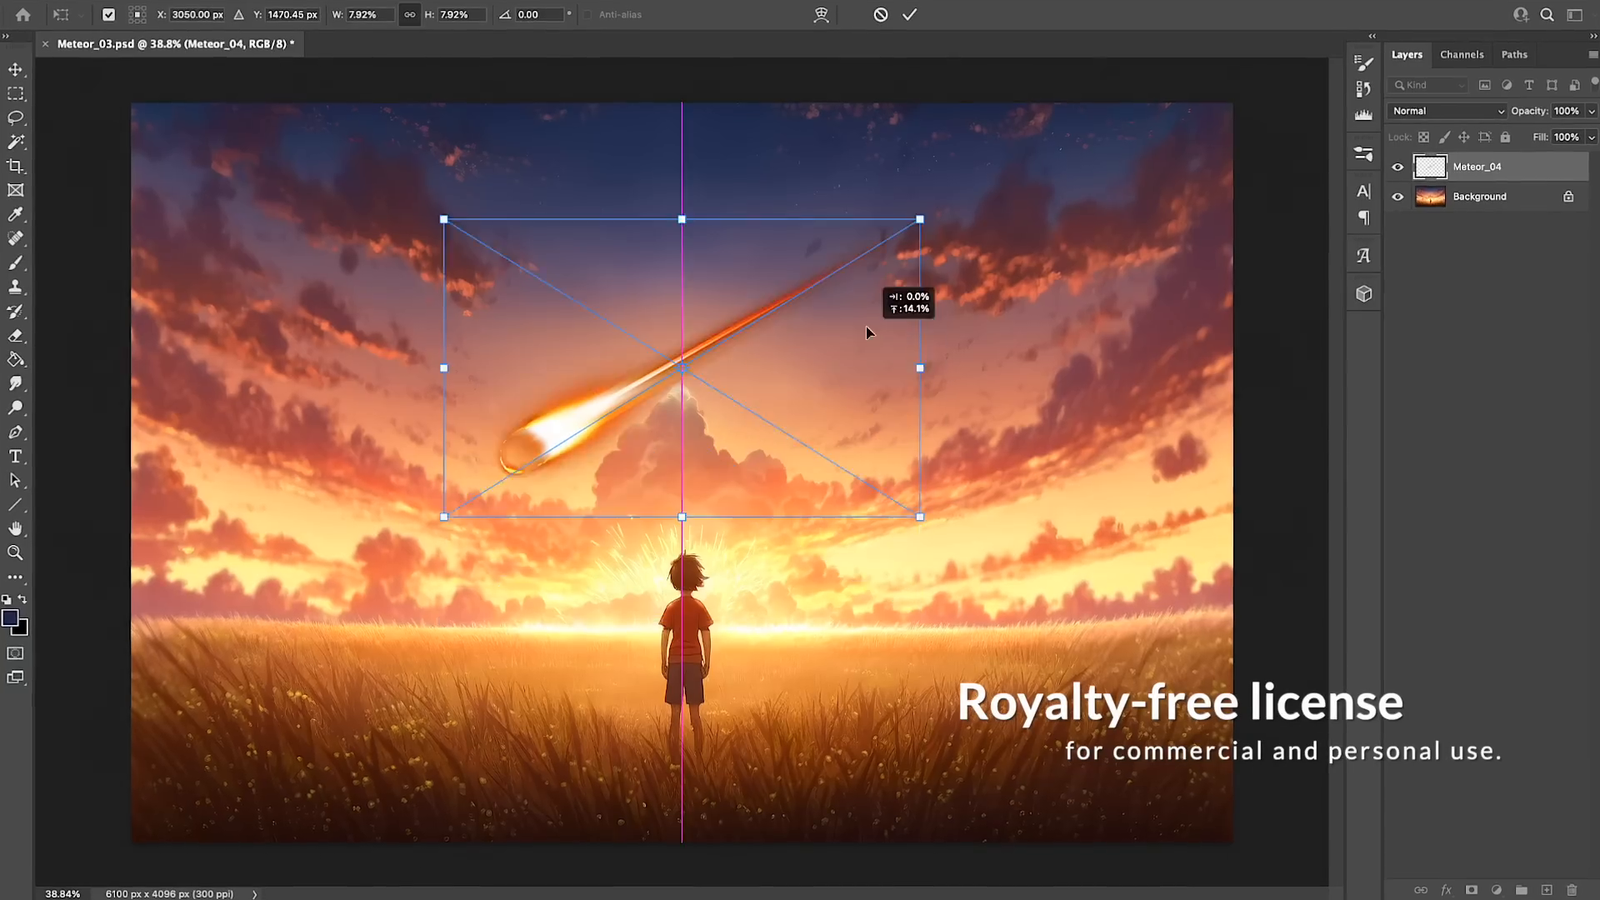
left_click_drag(867, 327, 1000, 292)
key("Return")
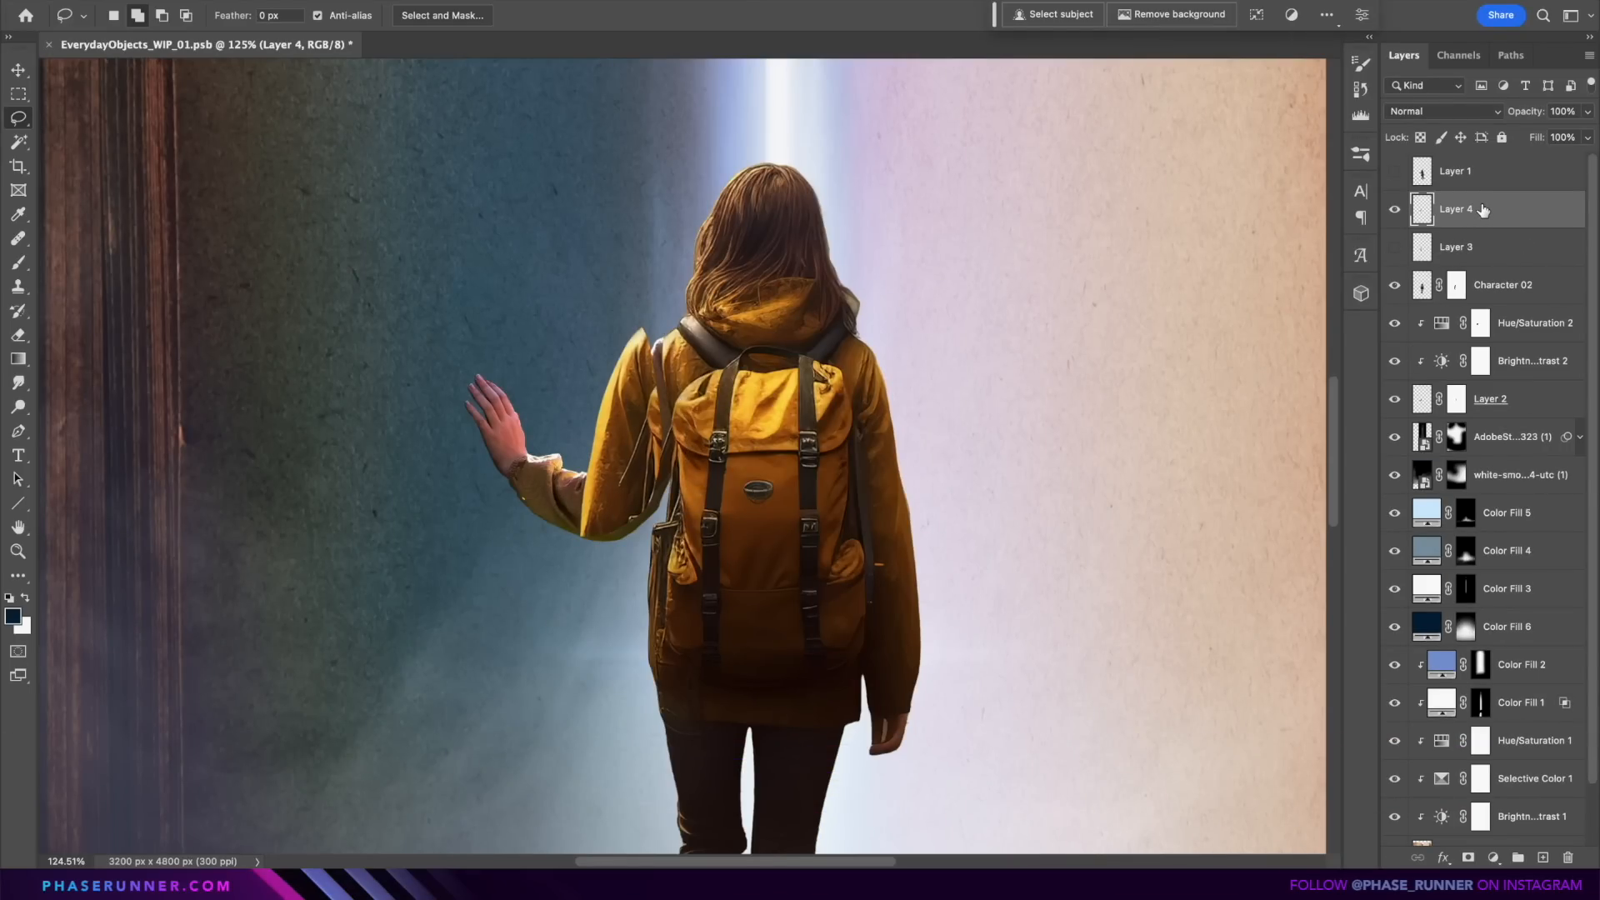
Step: Move the copied sleeve on Layer 4 below Character 02, then rotate and warp it to join the shoulder and raised forearm
left_click_drag(1483, 210, 1490, 264)
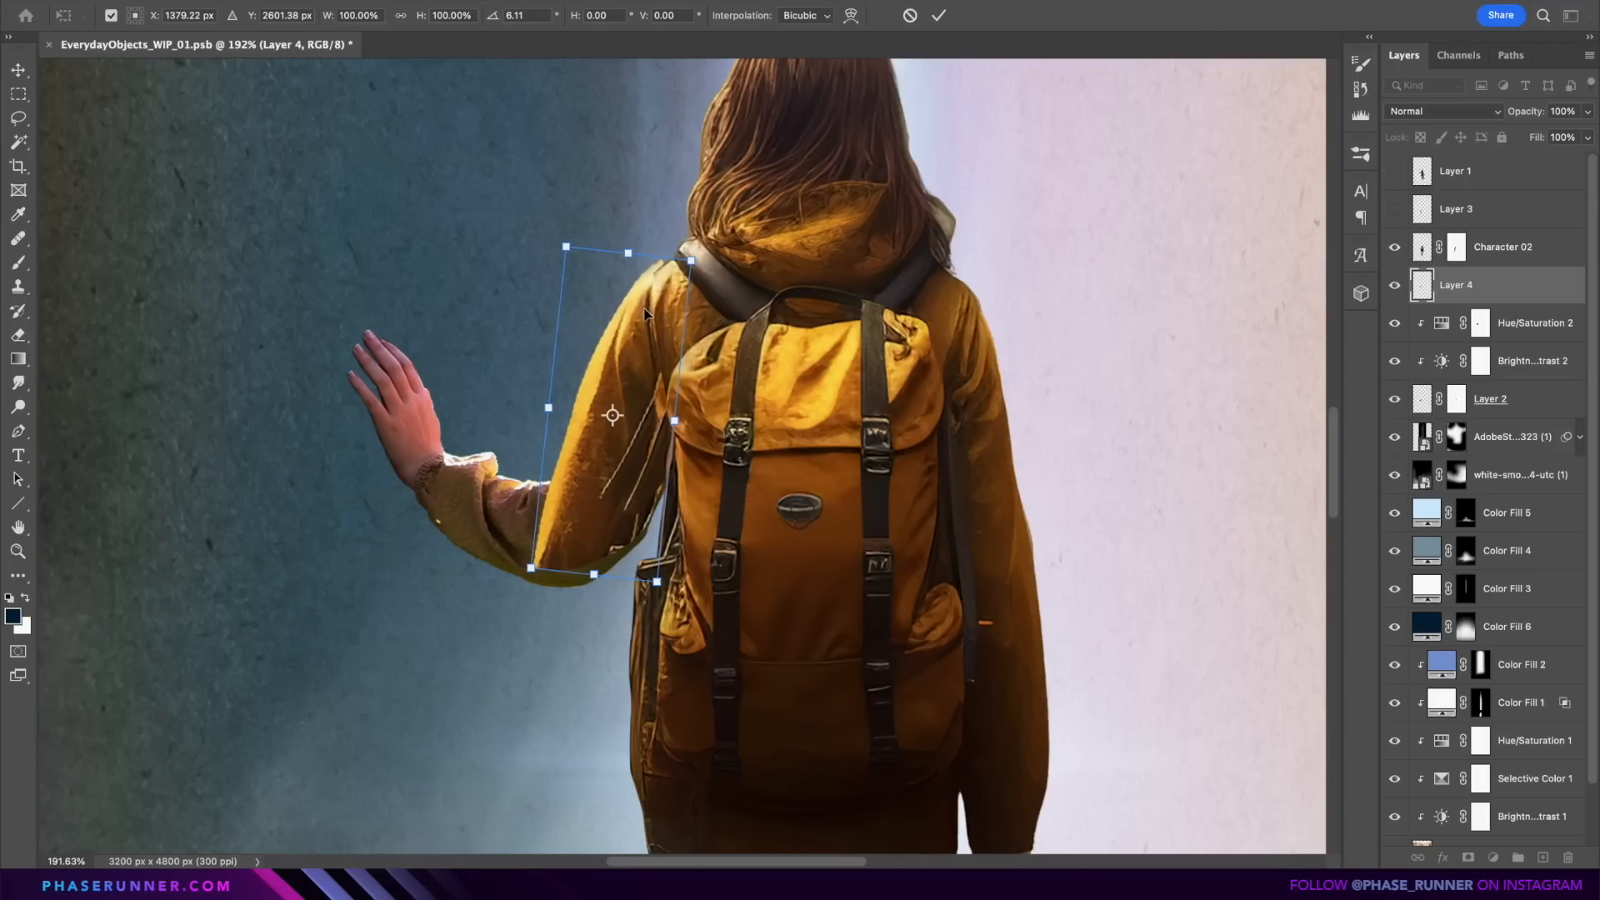
left_click_drag(644, 308, 643, 314)
right_click(638, 308)
left_click(660, 452)
left_click_drag(575, 375, 599, 379)
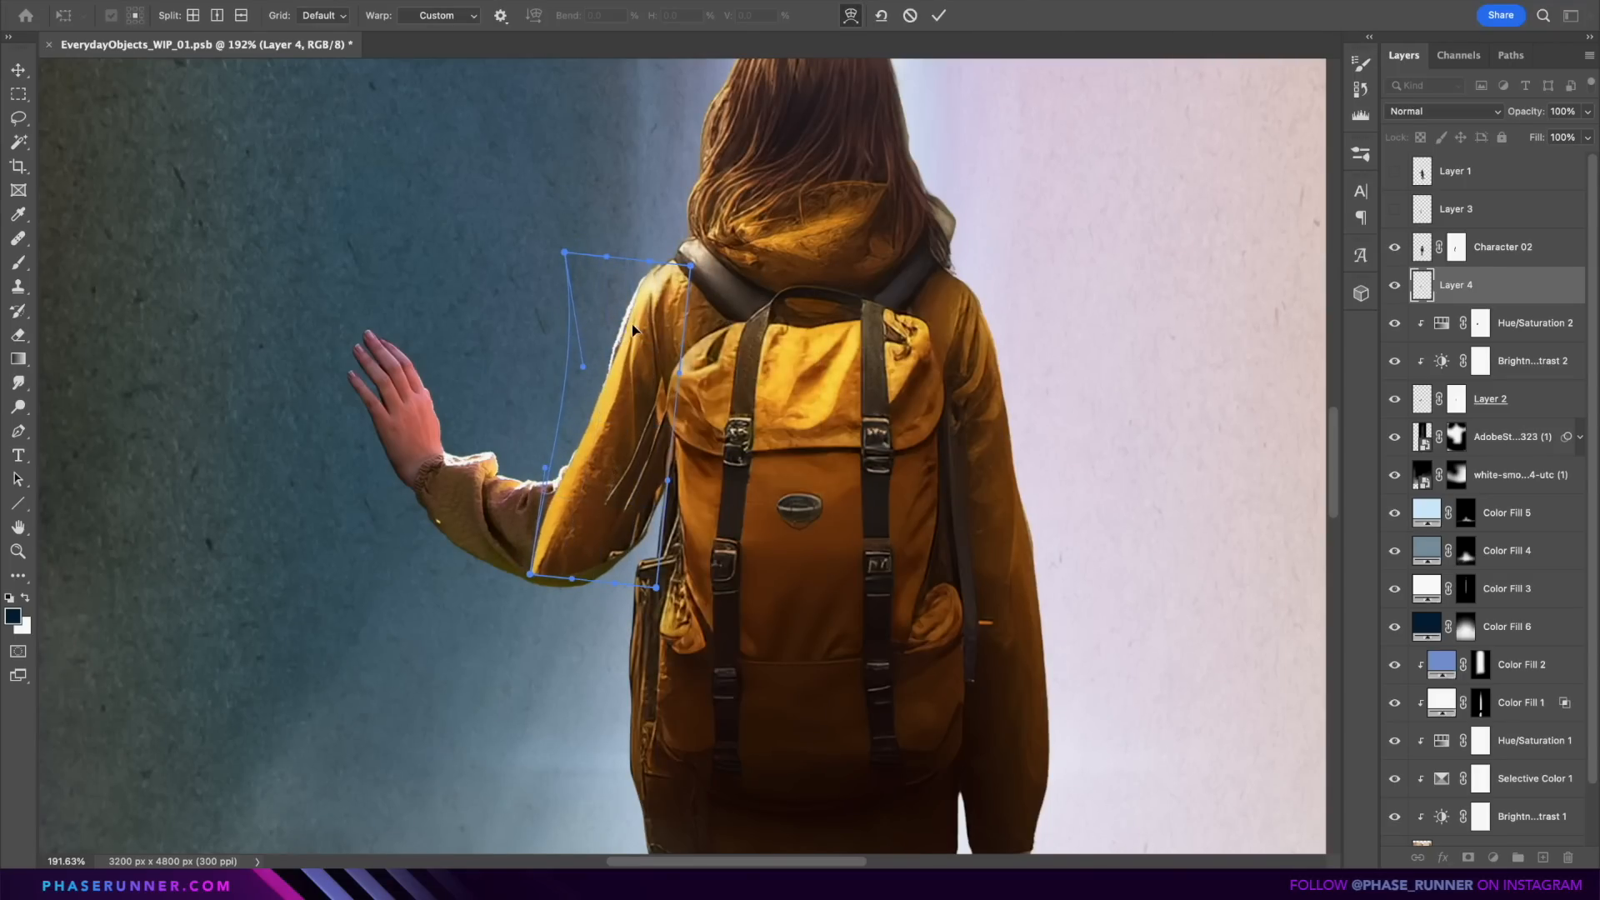
left_click_drag(690, 266, 699, 276)
left_click_drag(581, 429, 589, 422)
left_click_drag(531, 575, 573, 498)
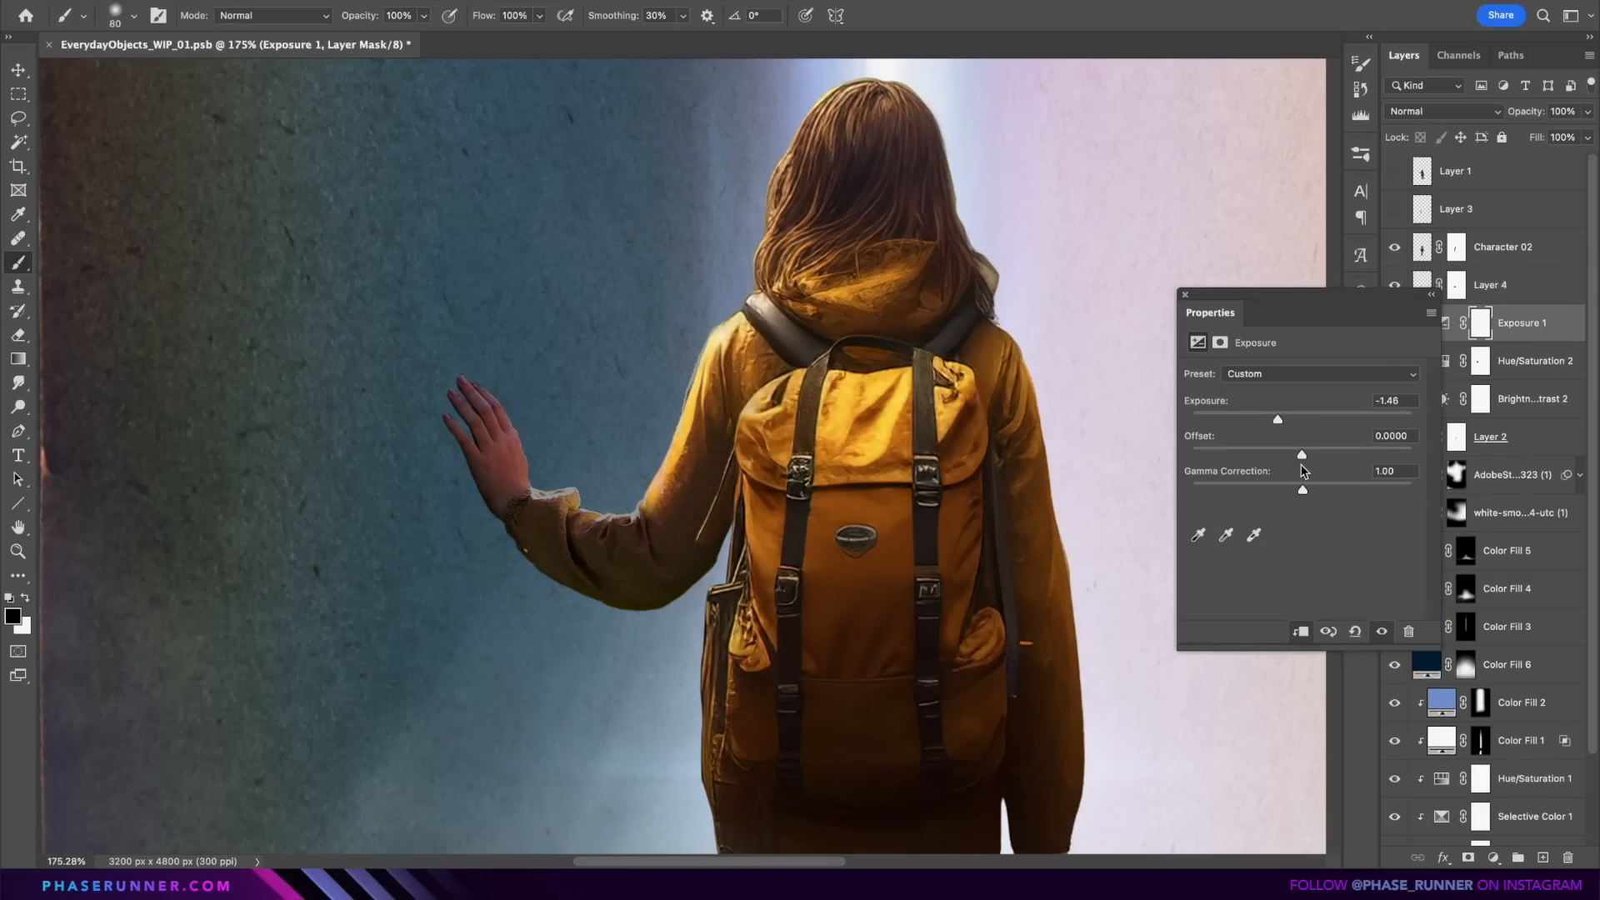
Step: Darken the raised forearm with a clipped Exposure adjustment of -1.46, fine-tune its gamma, and brush its mask along the sleeve
left_click_drag(1302, 490, 1305, 491)
left_click(1185, 295)
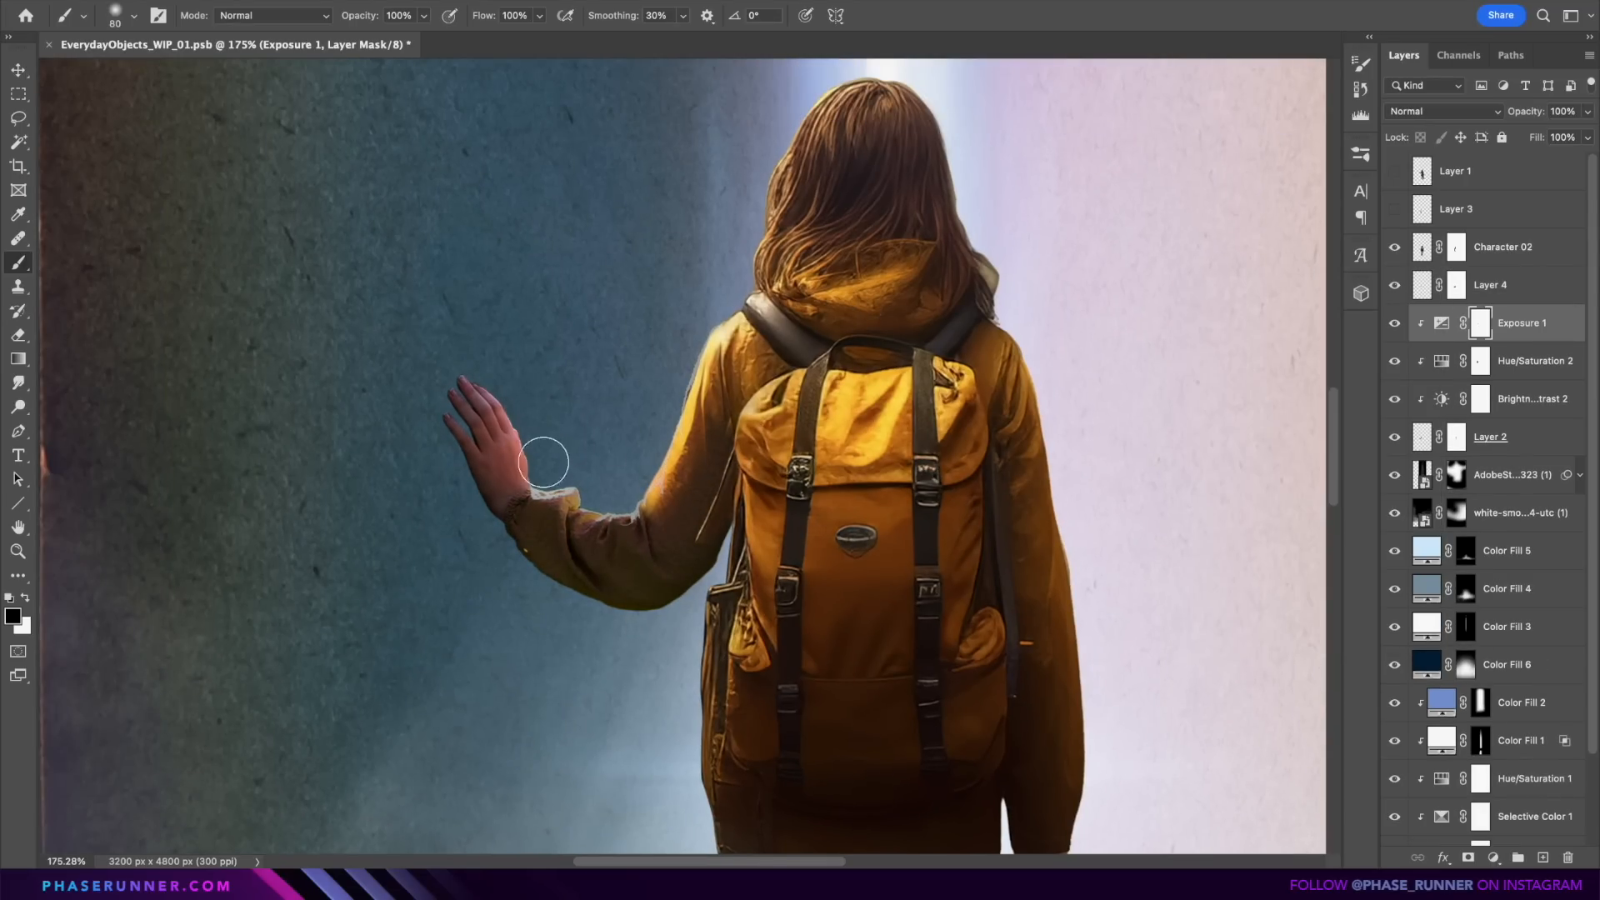
left_click_drag(720, 352, 614, 494)
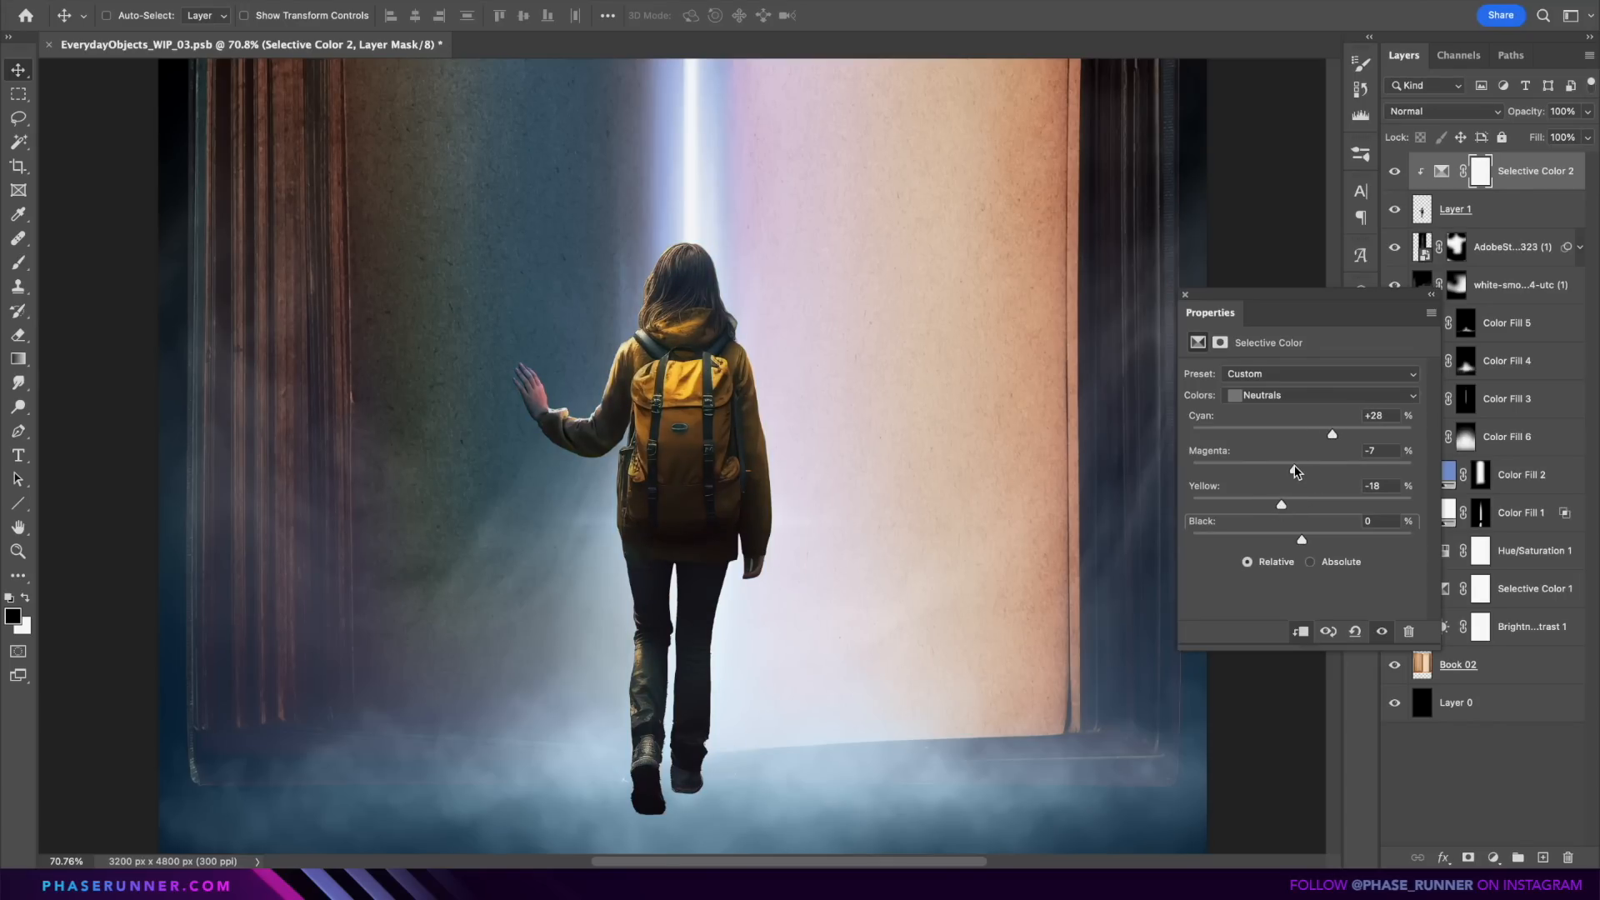
Step: Add a Solid Color fill above Selective Color 2, clip it to the backpacker, and recolor it with grey-blue sampled from the fog
left_click(1185, 295)
left_click(1493, 857)
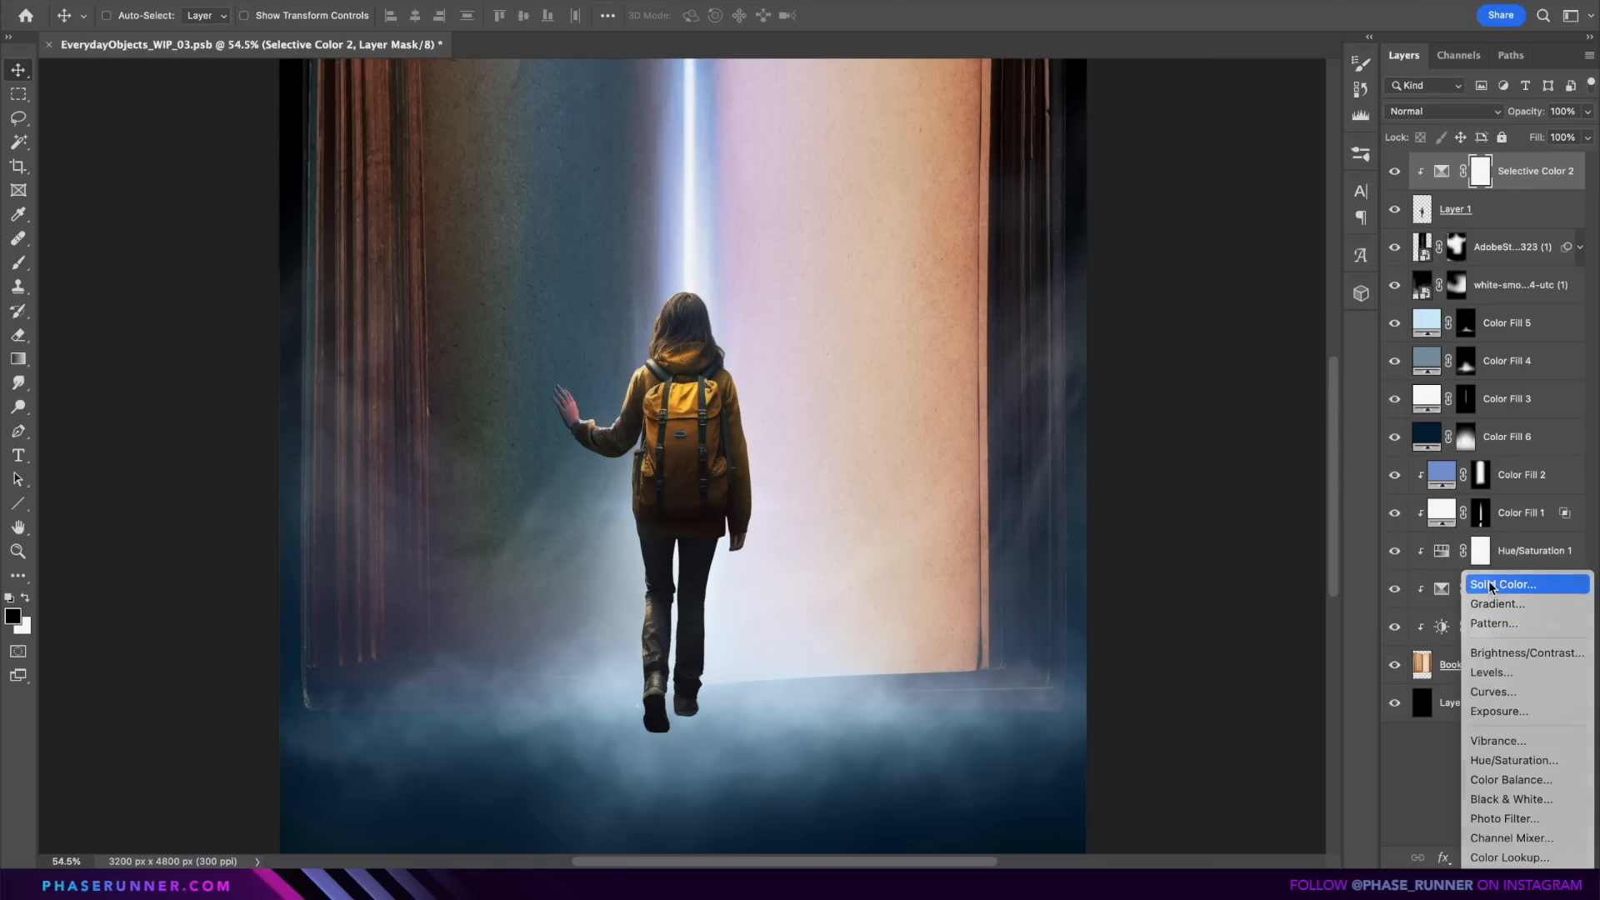
left_click(1434, 582)
left_click(1505, 444)
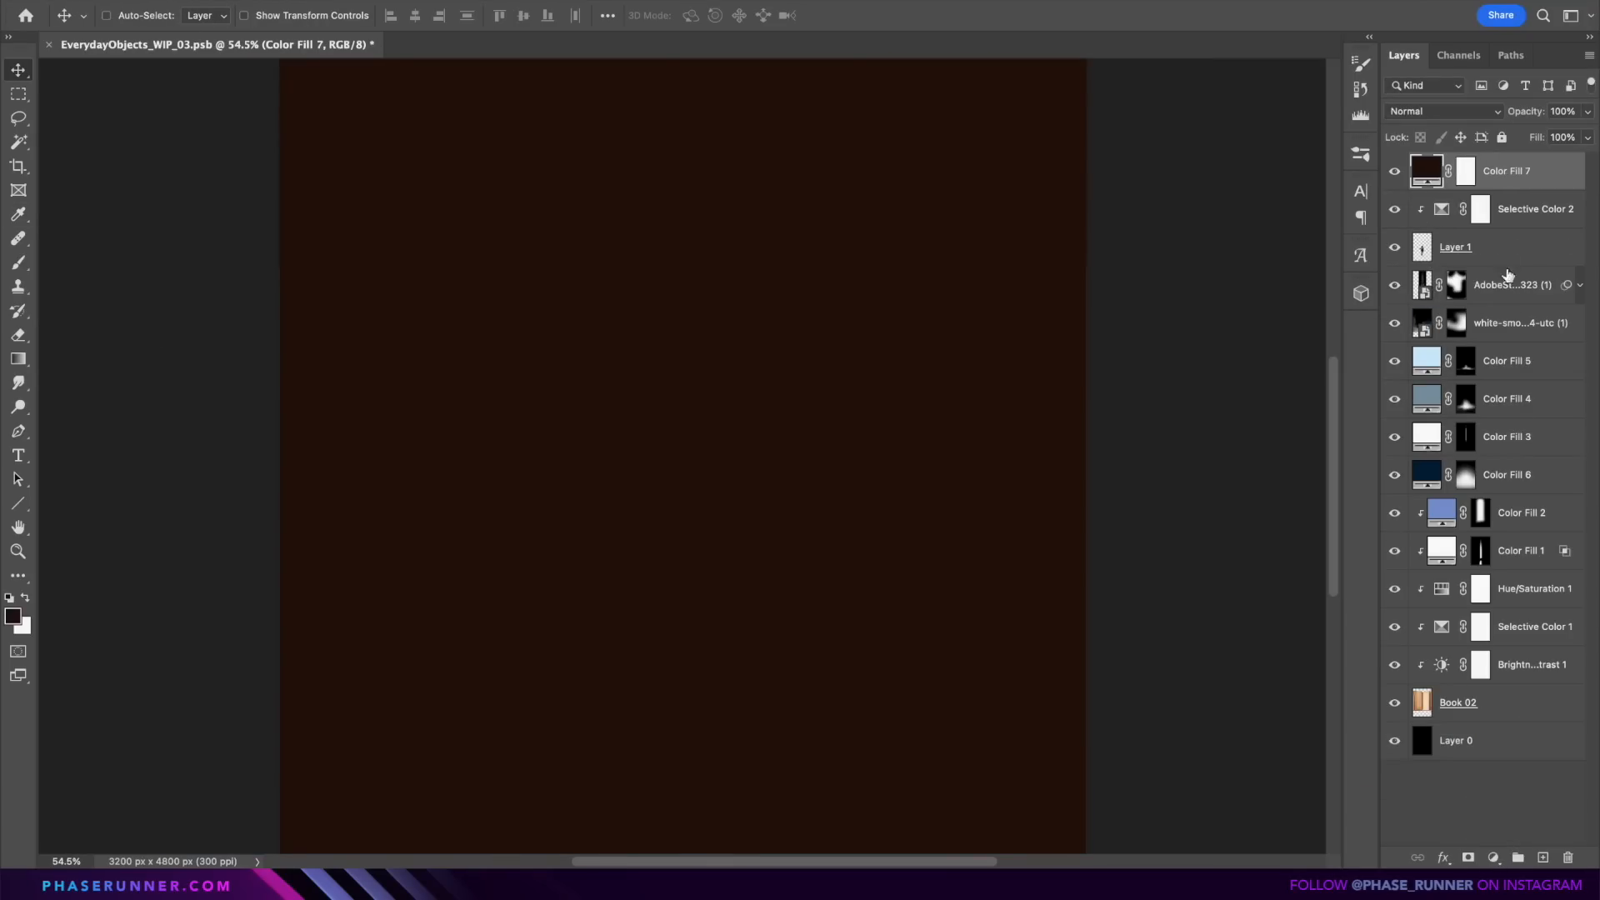
left_click(1517, 181, "alt")
double_click(1441, 171)
left_click(702, 714)
key("Return")
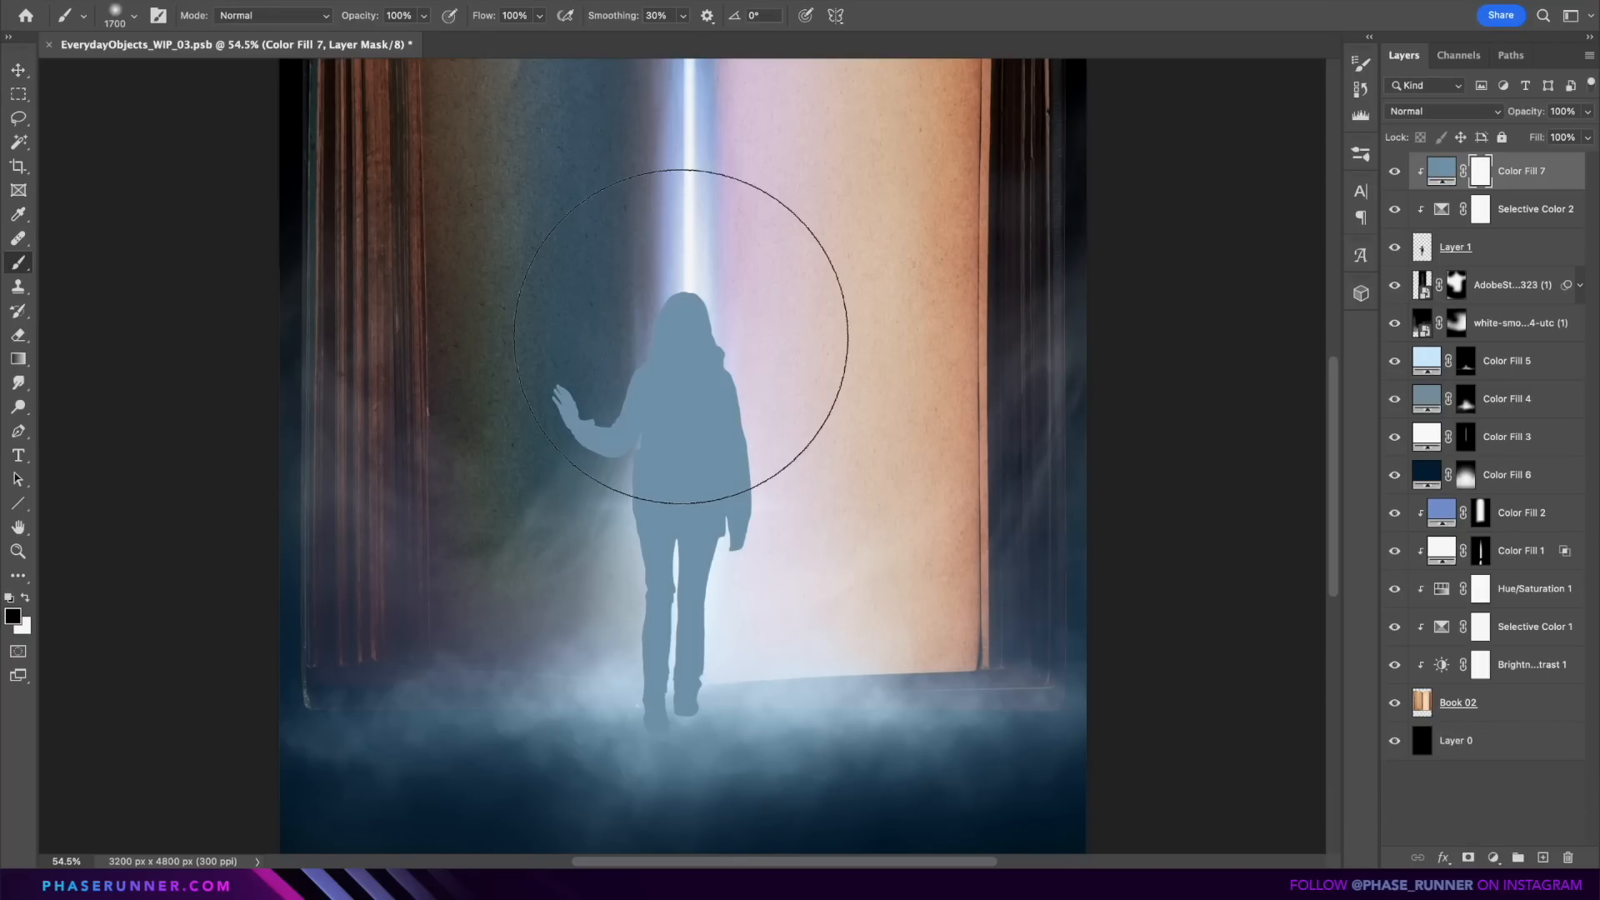
Step: Mask the grey-blue fill off the backpacker's upper body with a soft 1700 px brush, keeping it over her legs
left_click(683, 336)
left_click(680, 337)
mouse_move(955, 477)
left_mouse_down()
mouse_move(883, 506)
mouse_move(472, 189)
left_mouse_up()
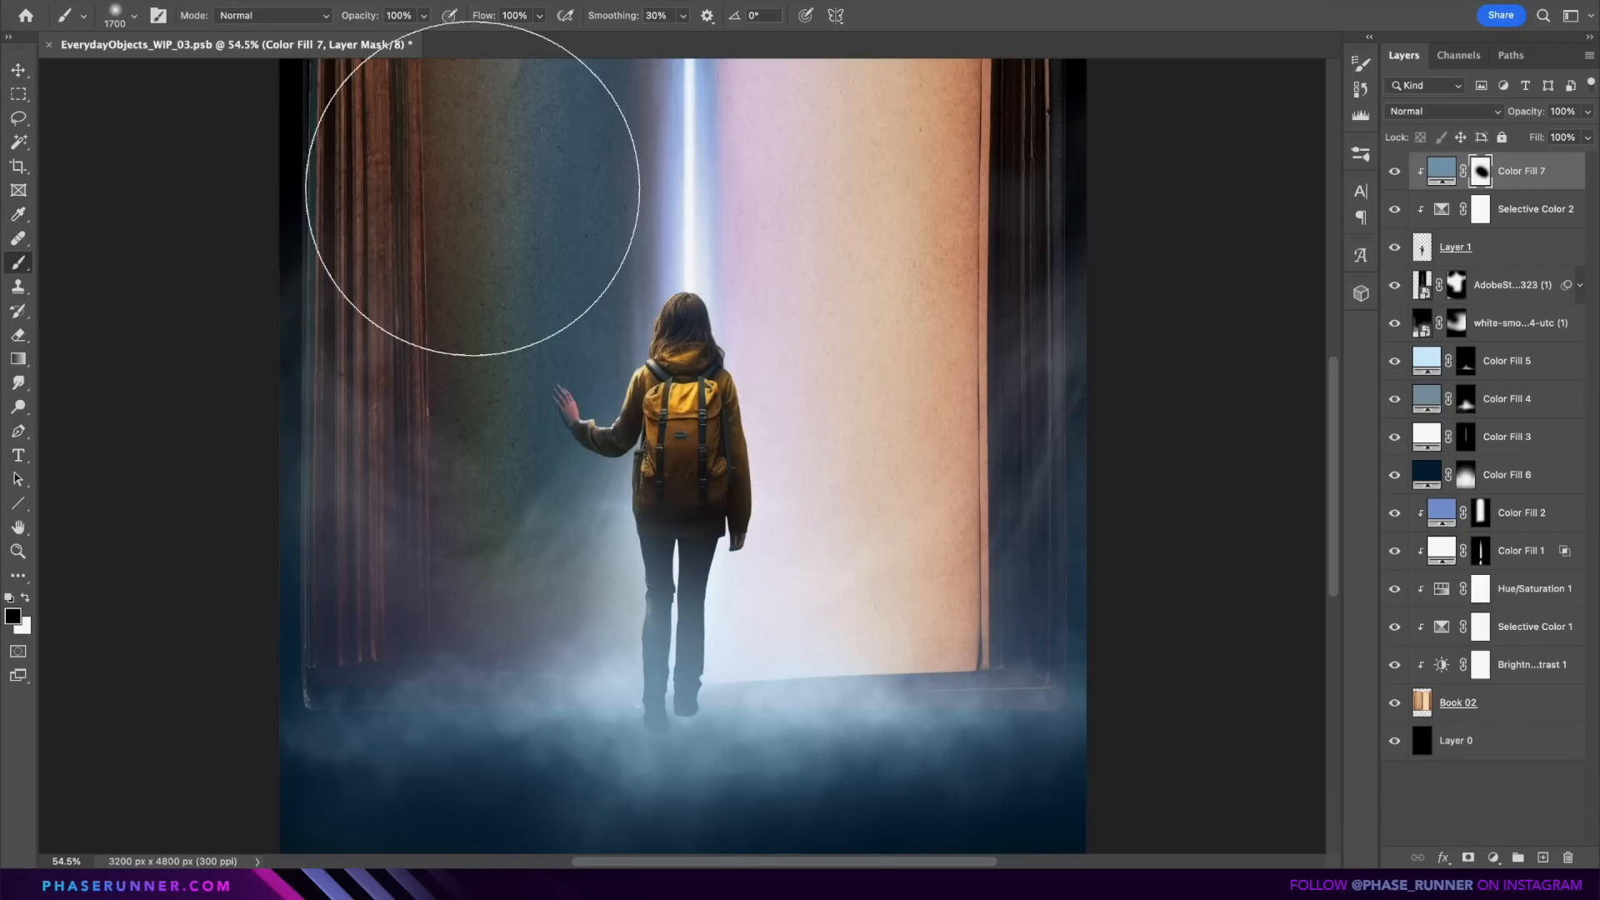
Step: Add a near-white Solid Color fill above Color Fill 7 and clip it to the backpacker
left_click(1493, 857)
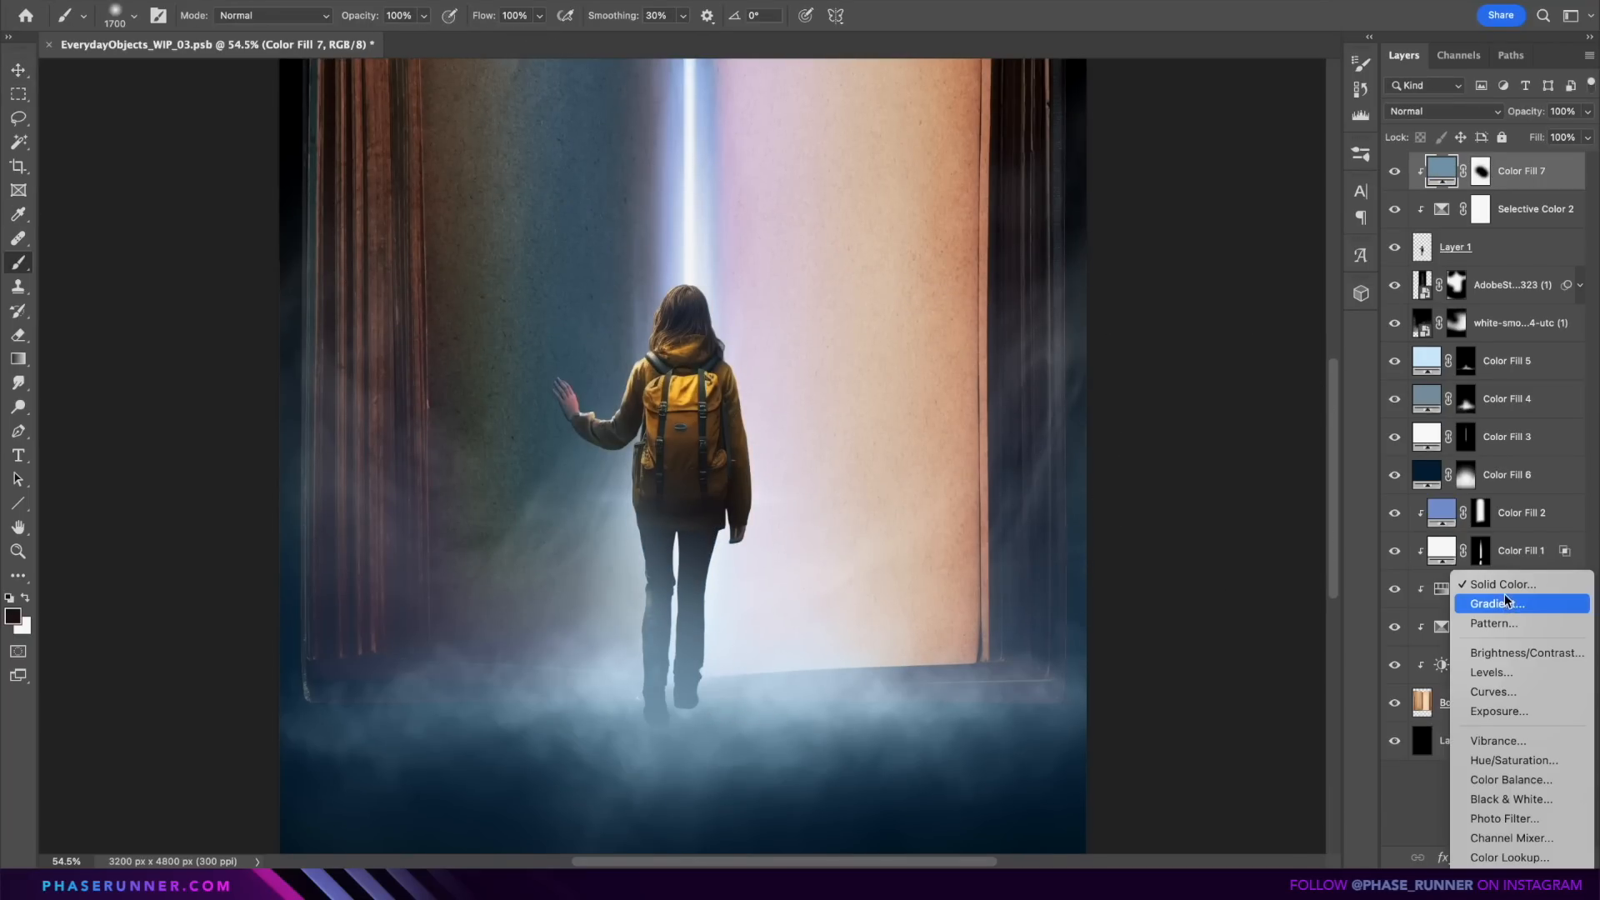
left_click(1503, 585)
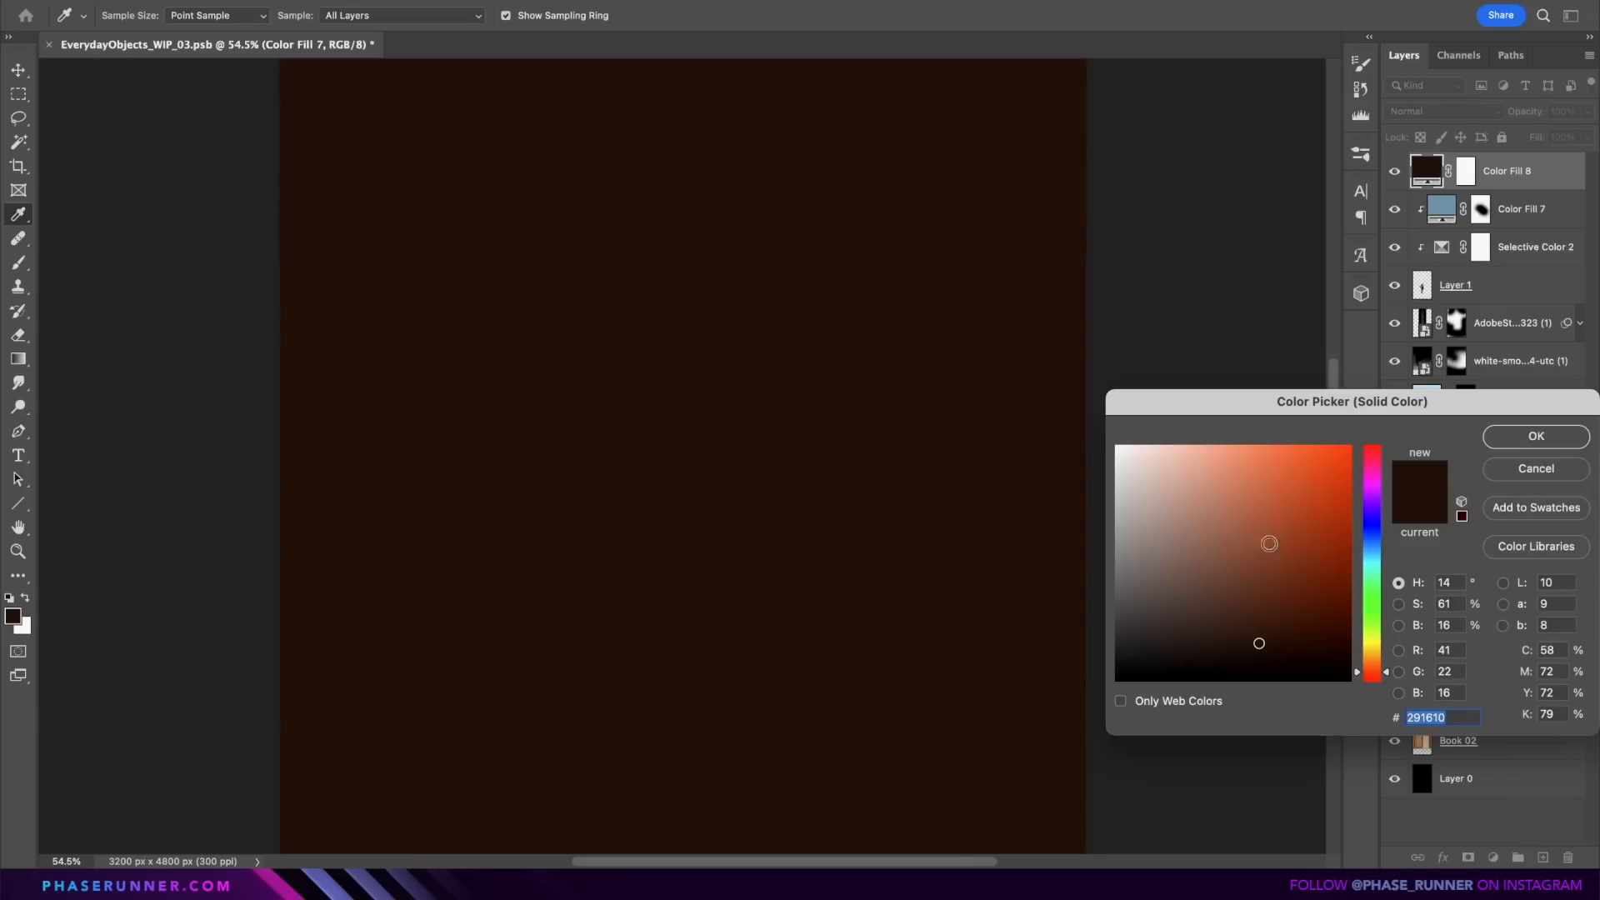
left_click_drag(1265, 546, 1097, 398)
left_click(1535, 439)
key("b")
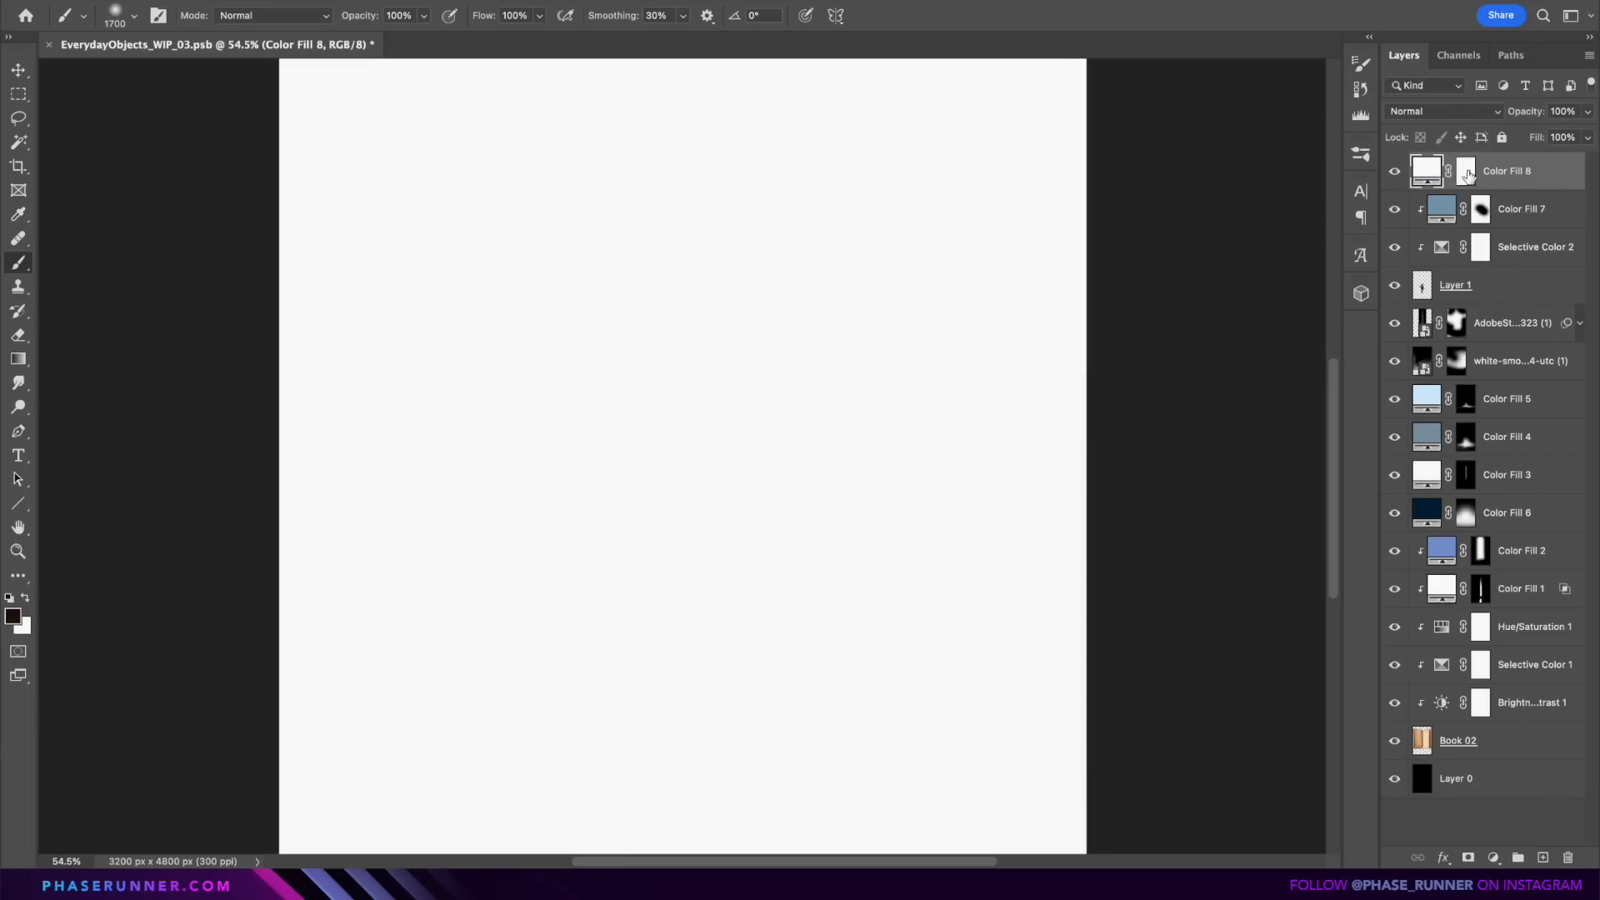
left_click(1505, 183, "alt")
Step: Set Color Fill 8 to the Screen blend mode and limit it to the underlying lighter tones with Blend If
left_click(1446, 113)
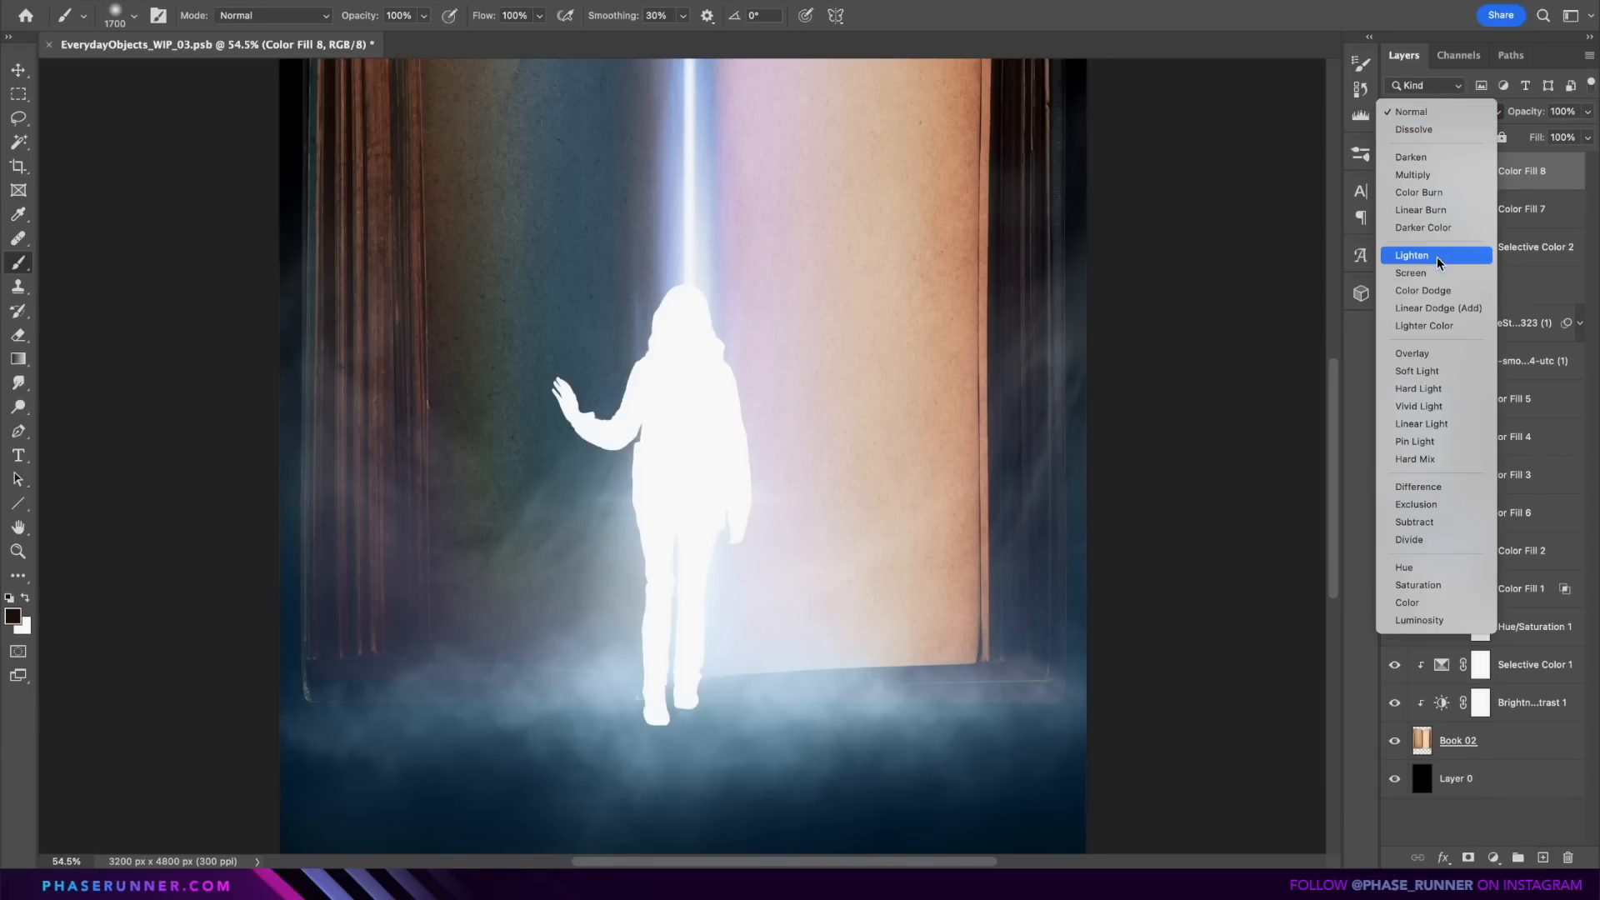
left_click(1436, 268)
double_click(1568, 184)
left_click_drag(1064, 553, 1123, 552)
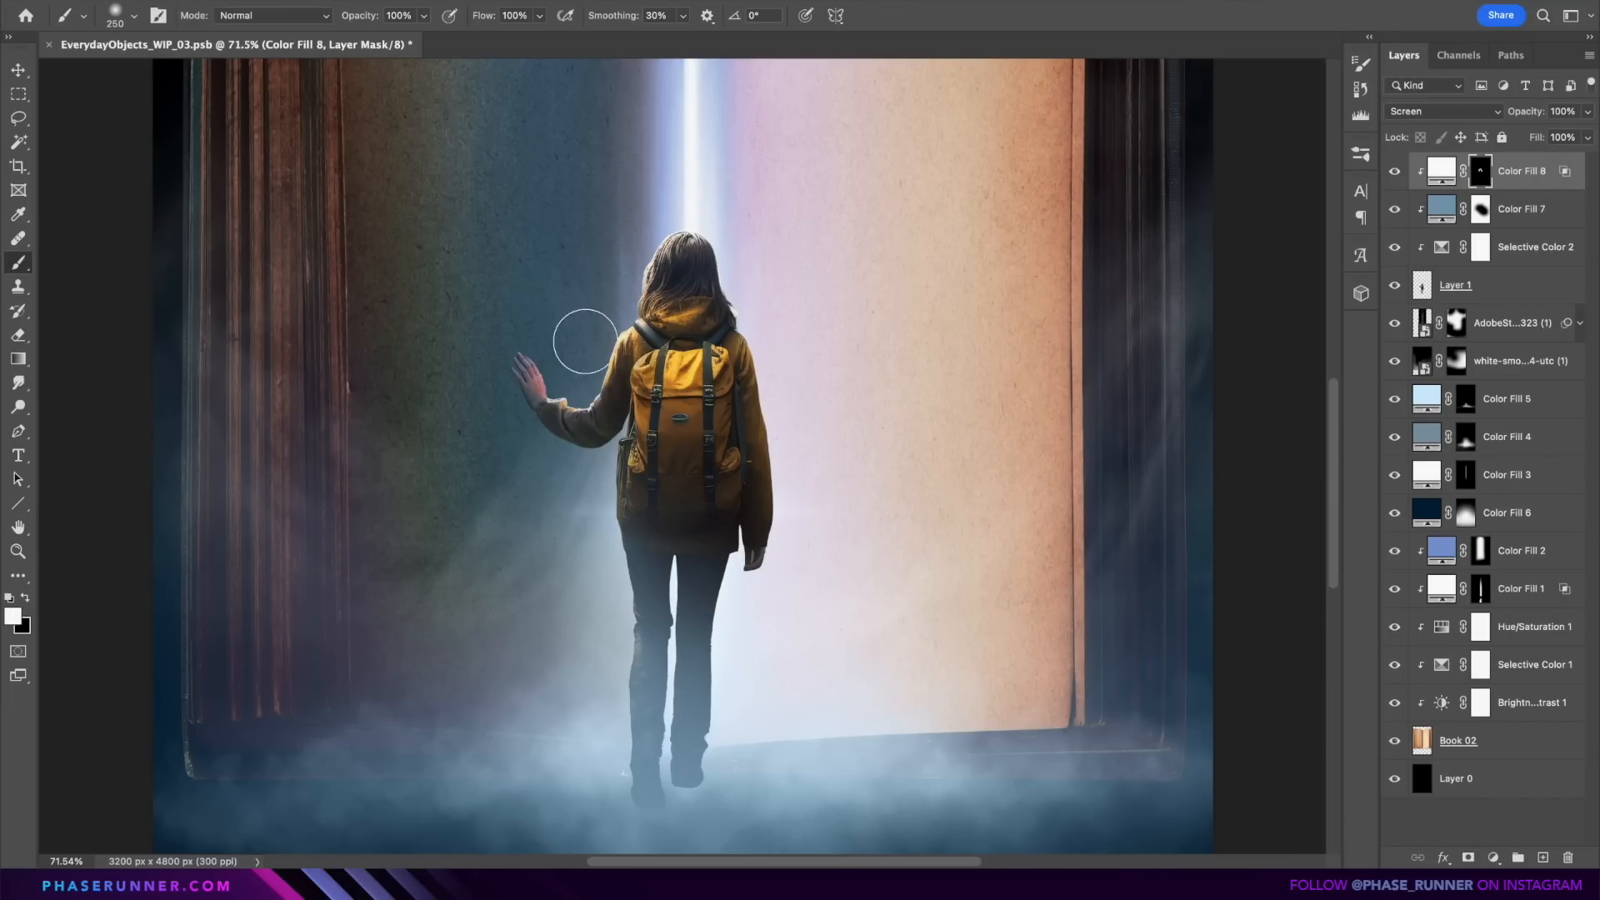
Step: Colorize the backpacker blue with the clipped Hue/Saturation 2 adjustment at saturation 82
left_click(1284, 539)
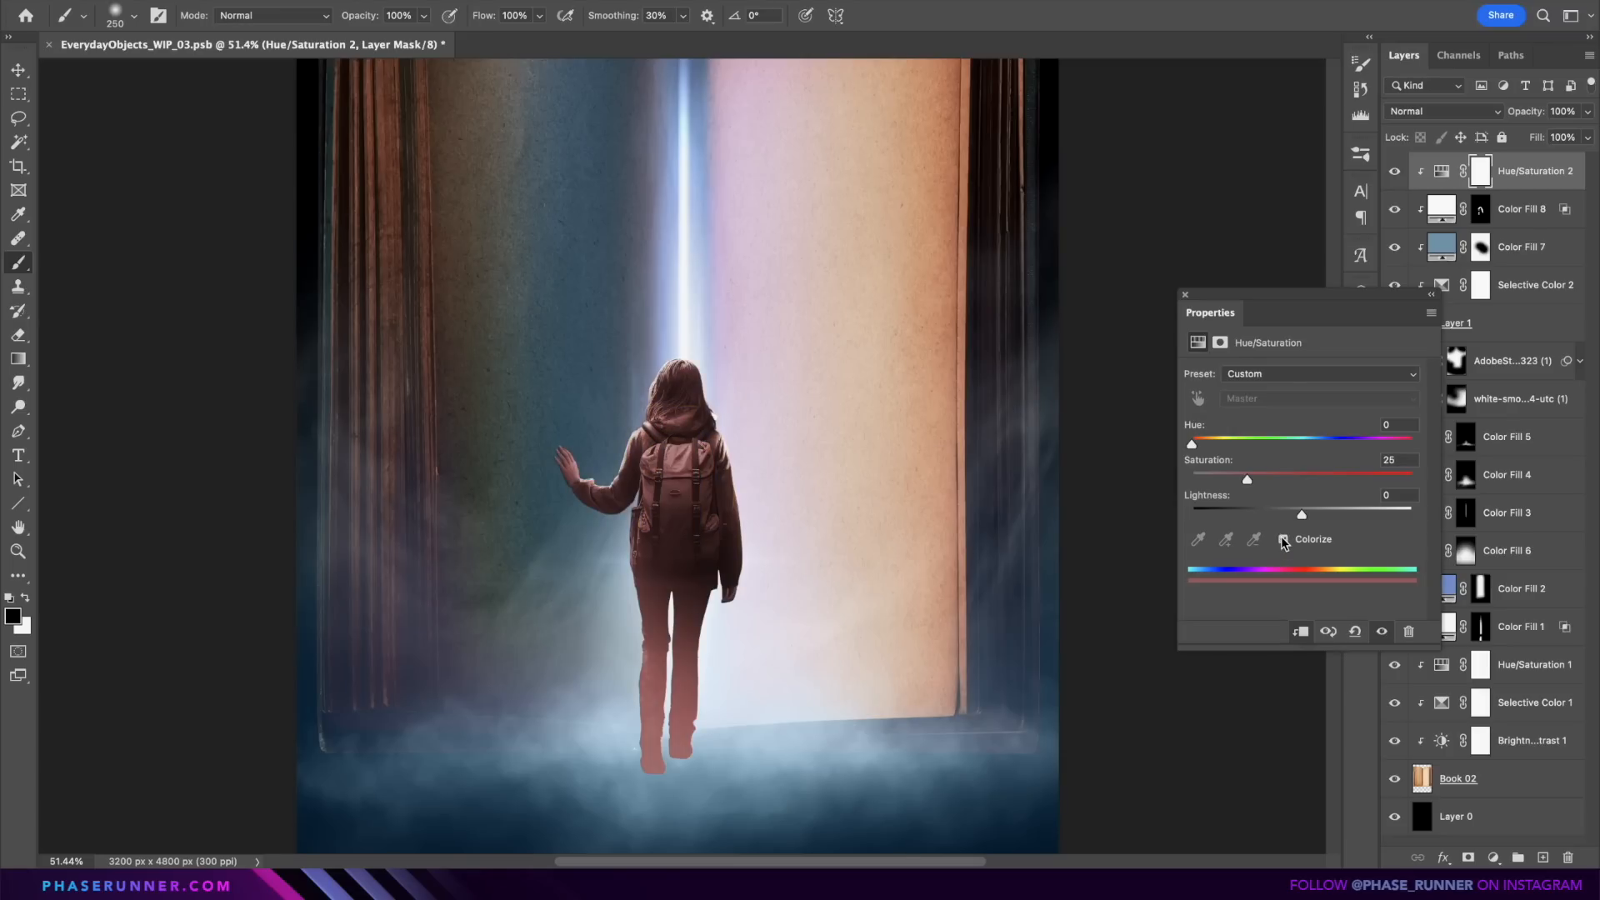
left_click_drag(1248, 479, 1373, 479)
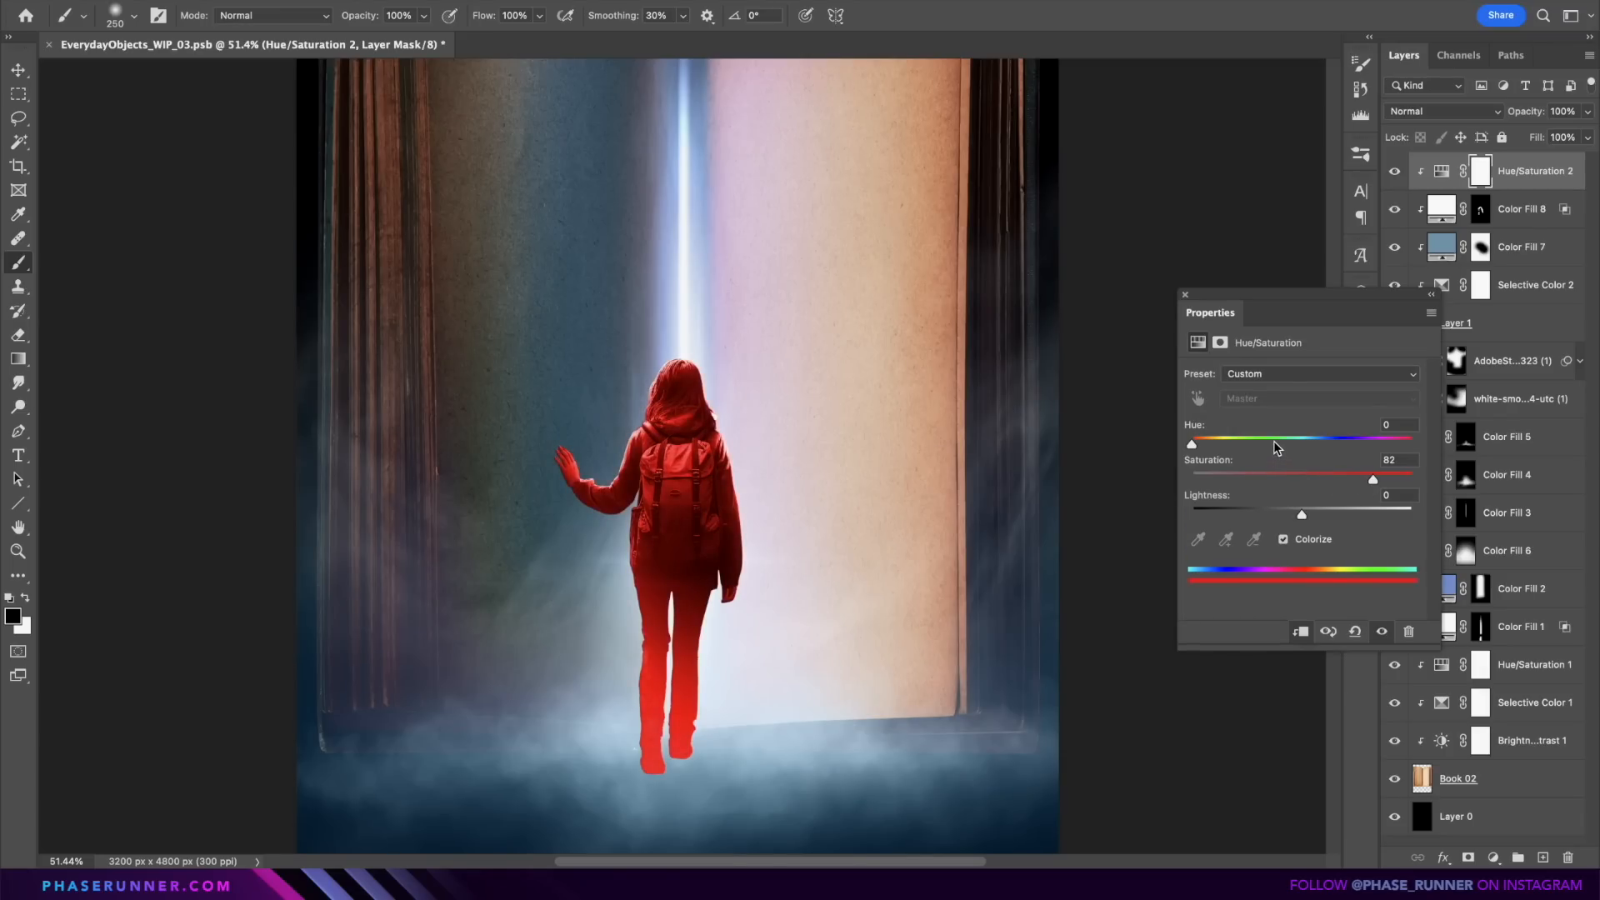
left_click_drag(1273, 441, 1314, 447)
left_click(1185, 296)
Step: Set the Hue/Saturation 2 layer's blend mode to Linear Dodge (Add) and undo the last mask stroke
left_click(1444, 111)
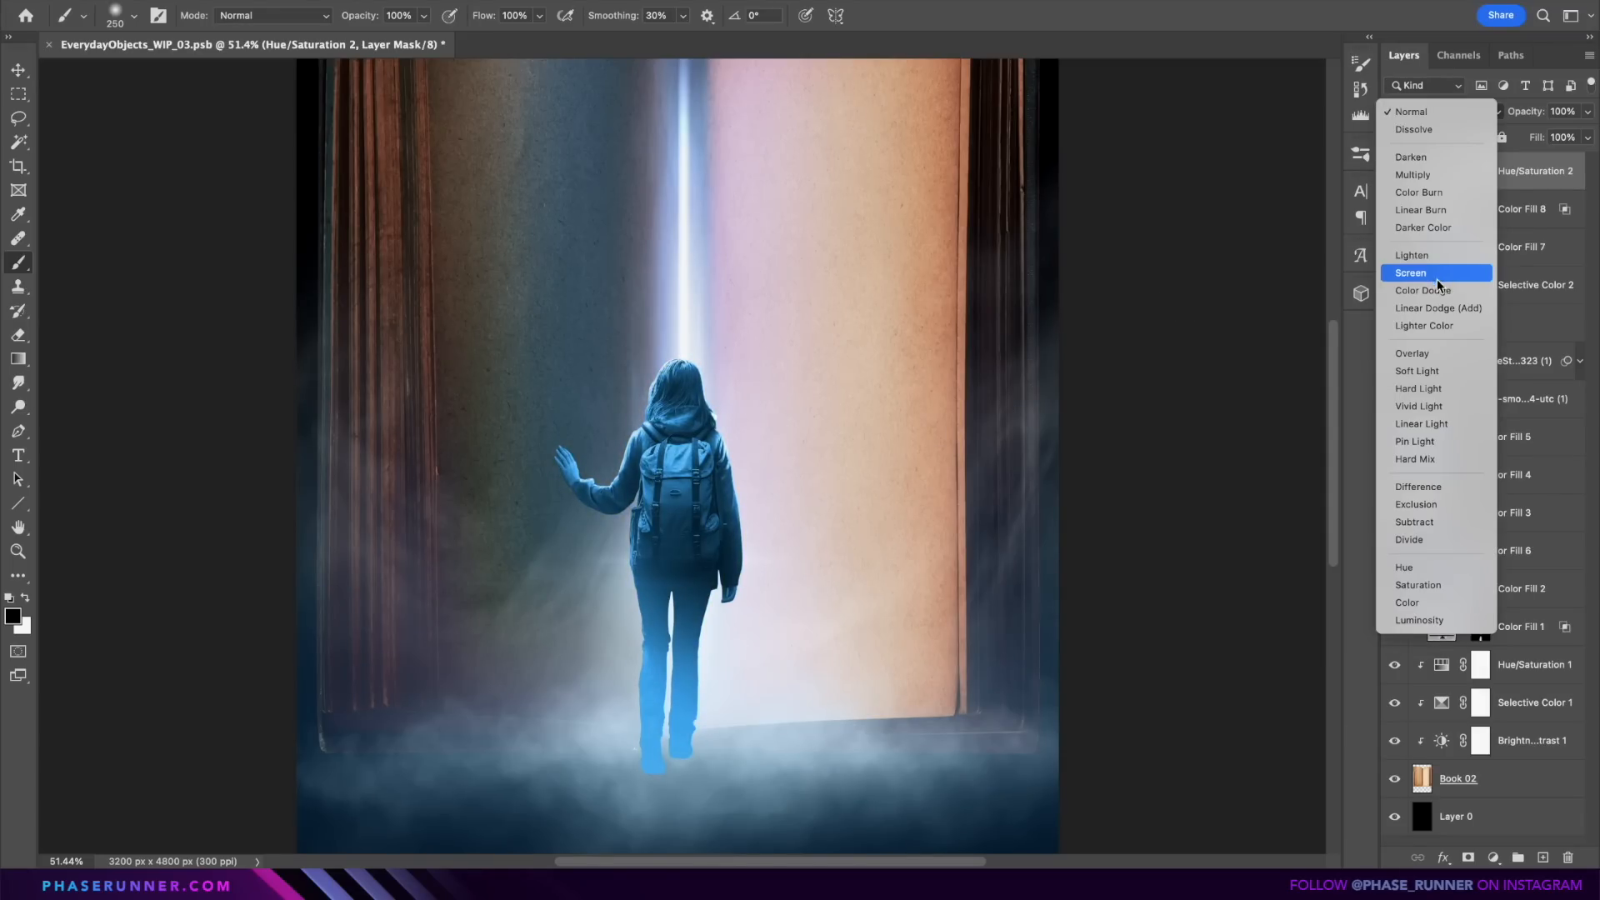
left_click(1439, 291)
left_click(1439, 111)
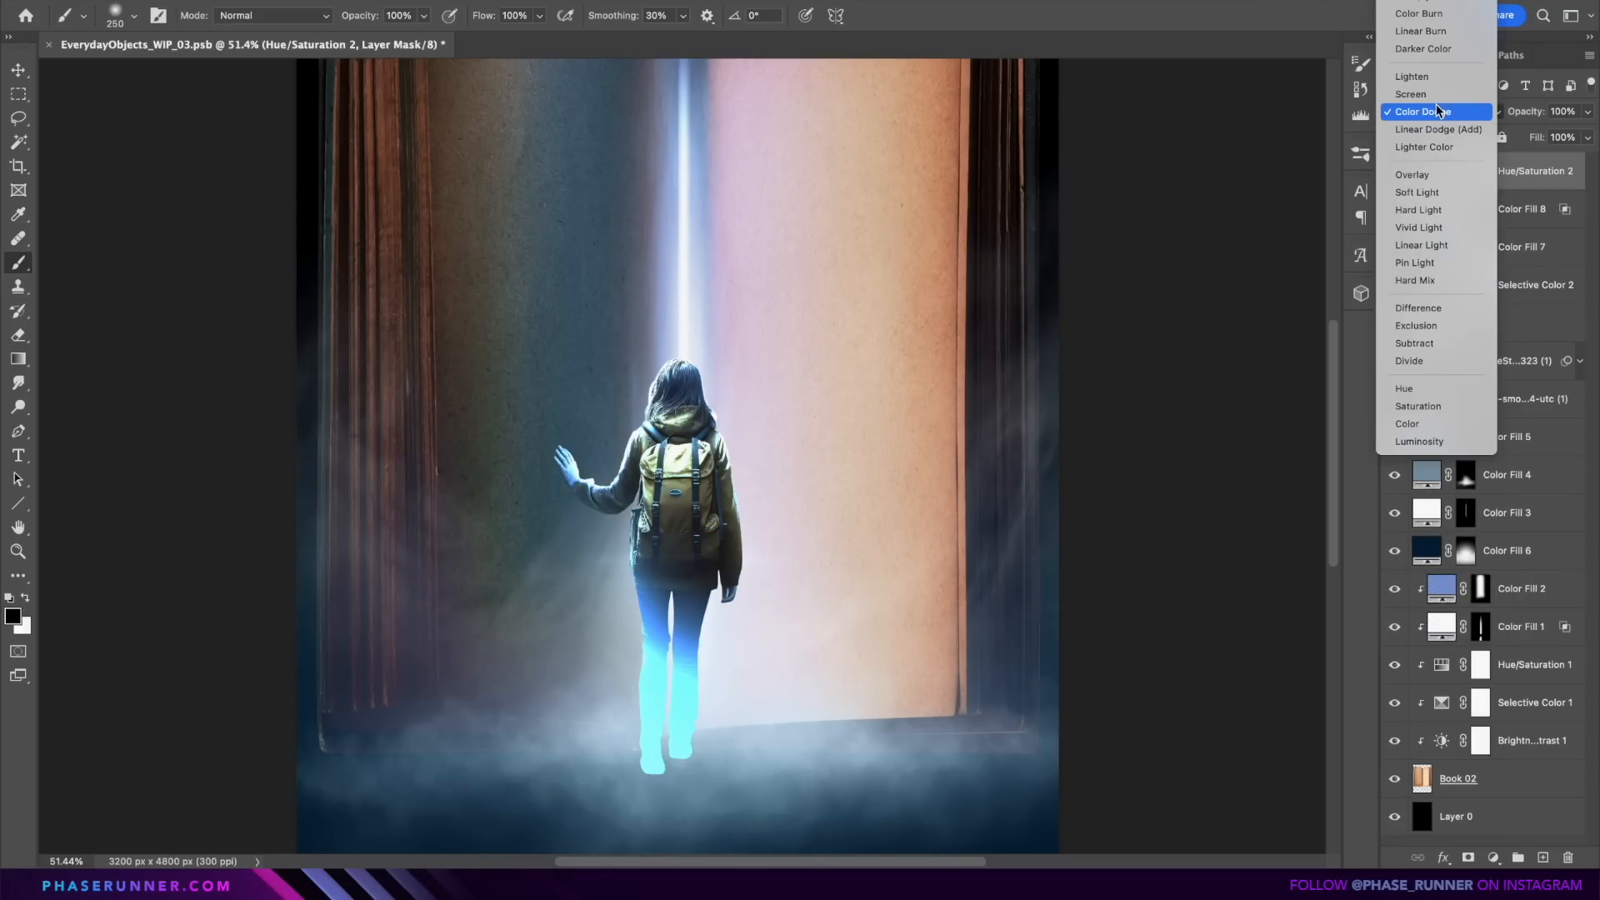
left_click(1437, 133)
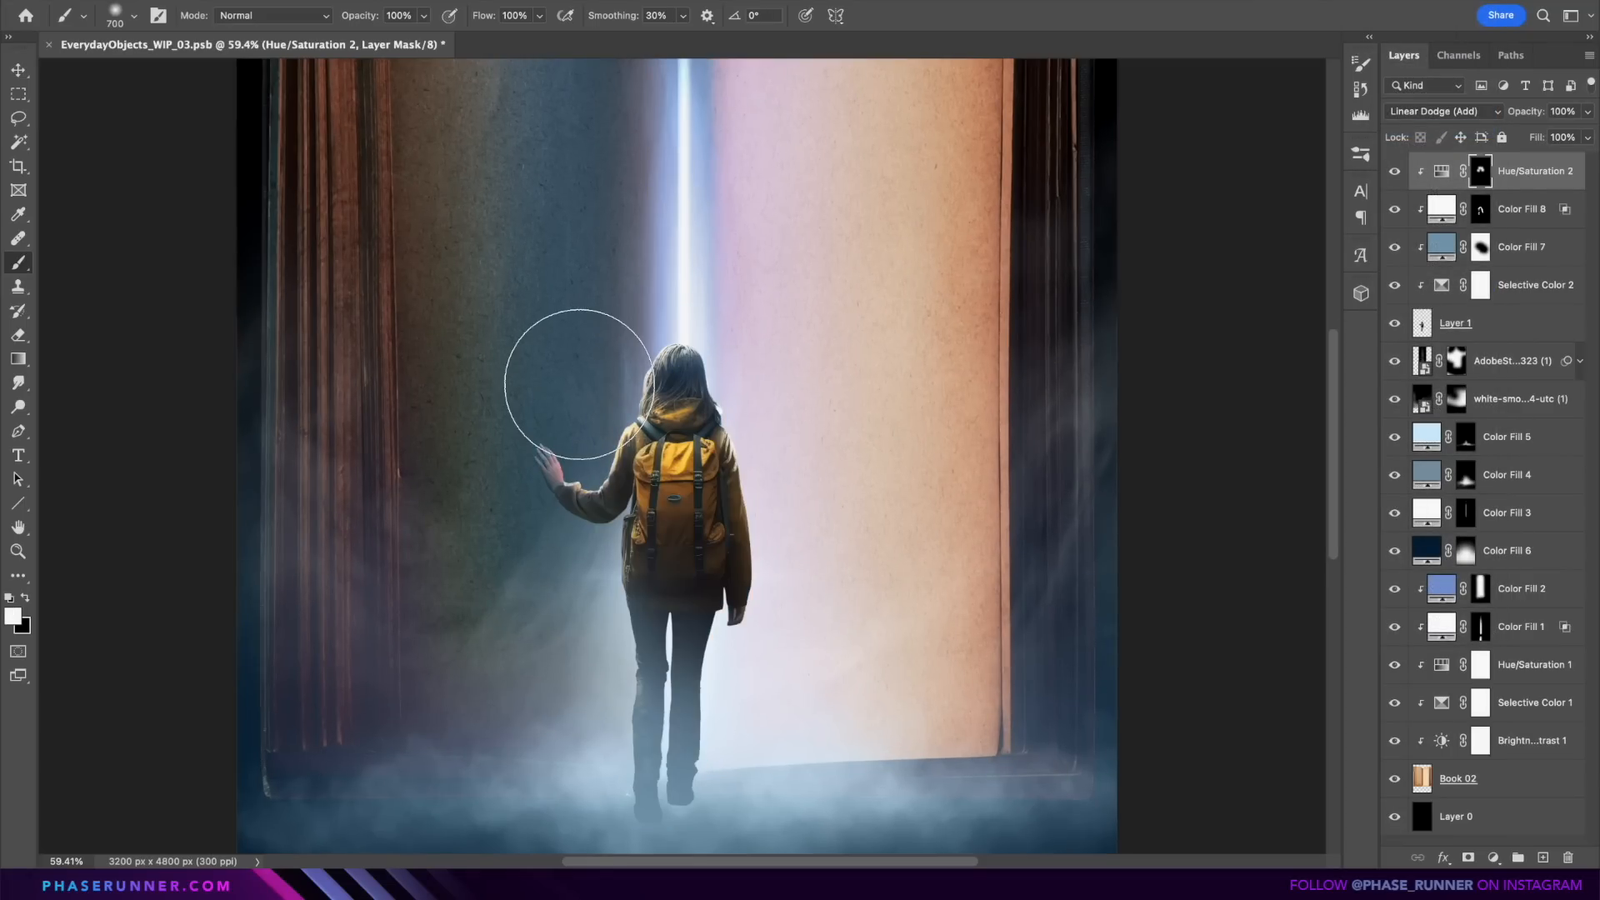
key("super+z")
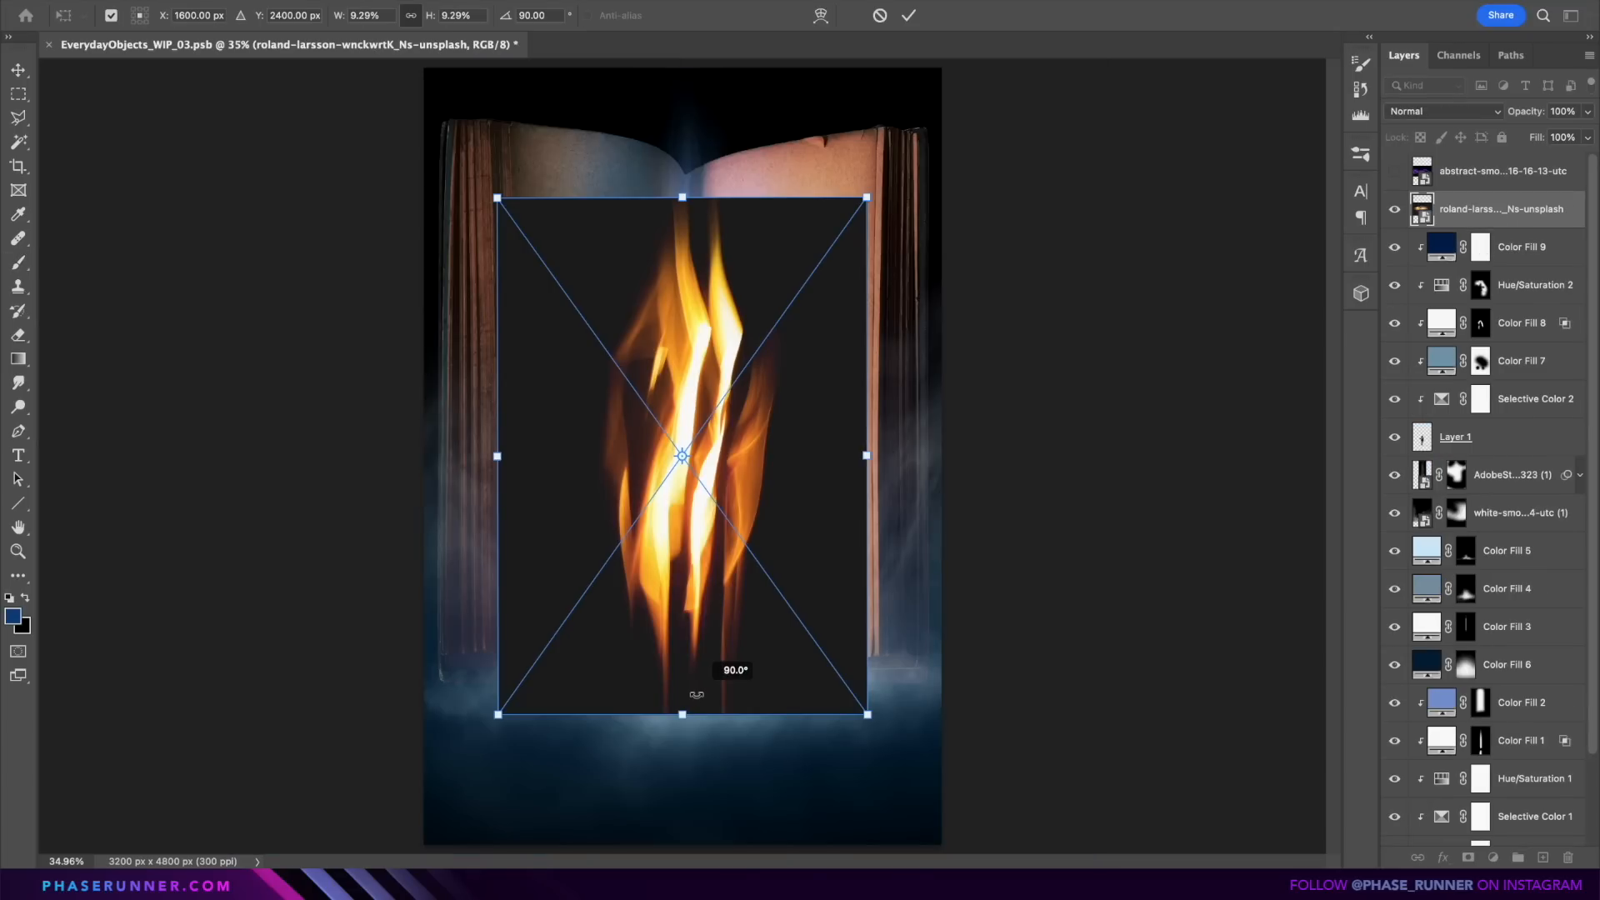
Step: Rotate the flame image to -90° and raise its black input level to 31 with a Levels adjustment
left_click_drag(696, 694, 691, 252)
key("Return")
key("super+l")
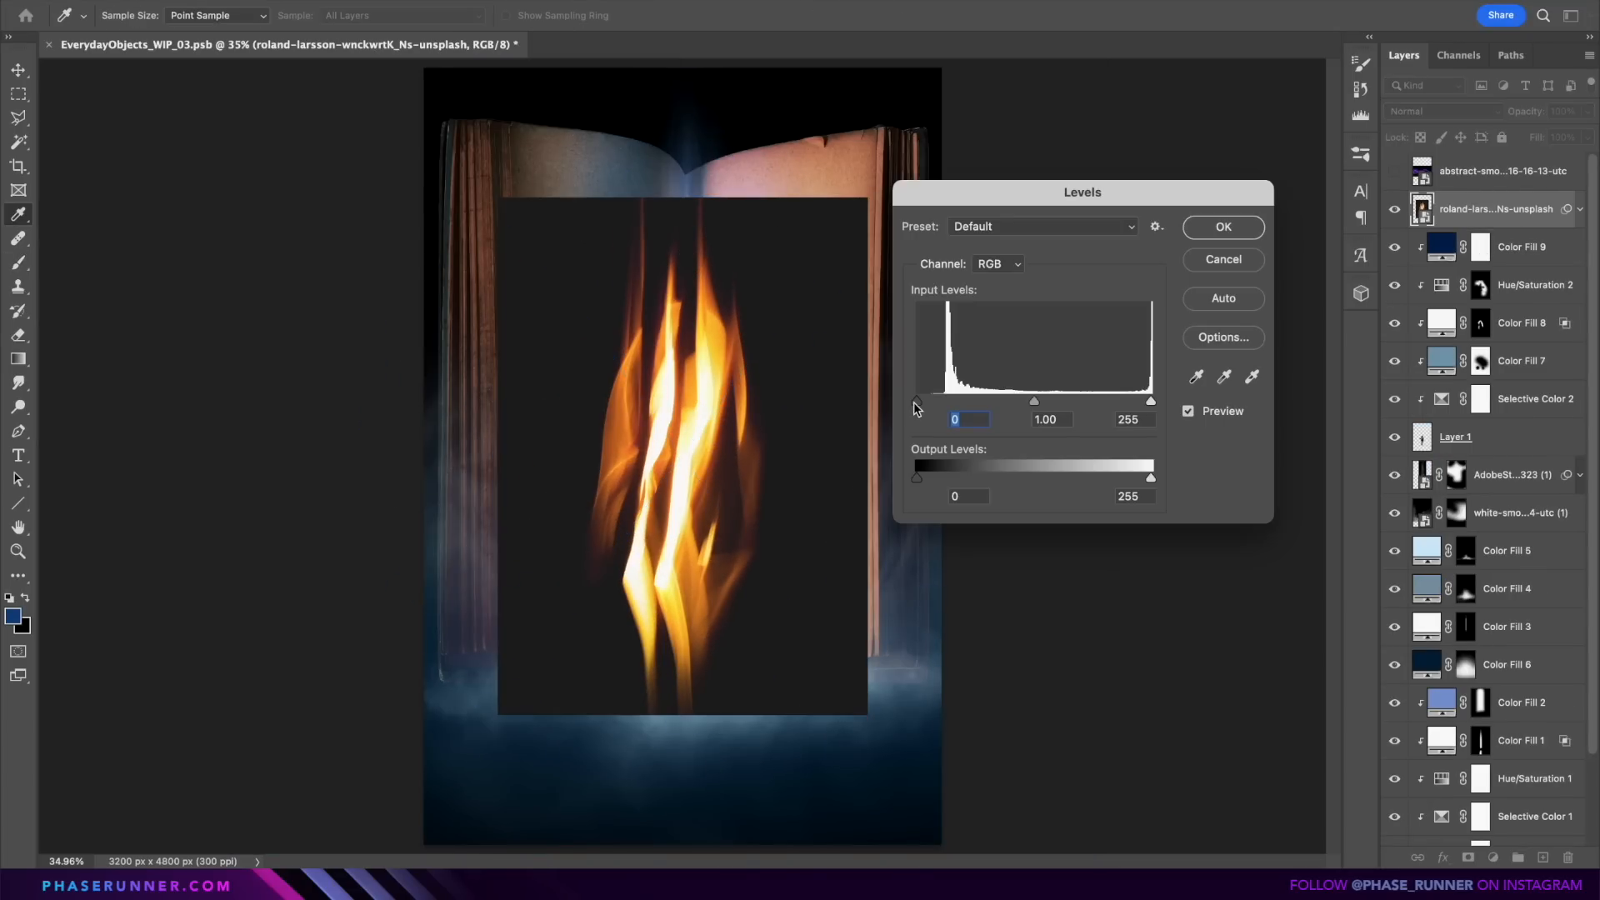
left_click_drag(917, 402, 942, 406)
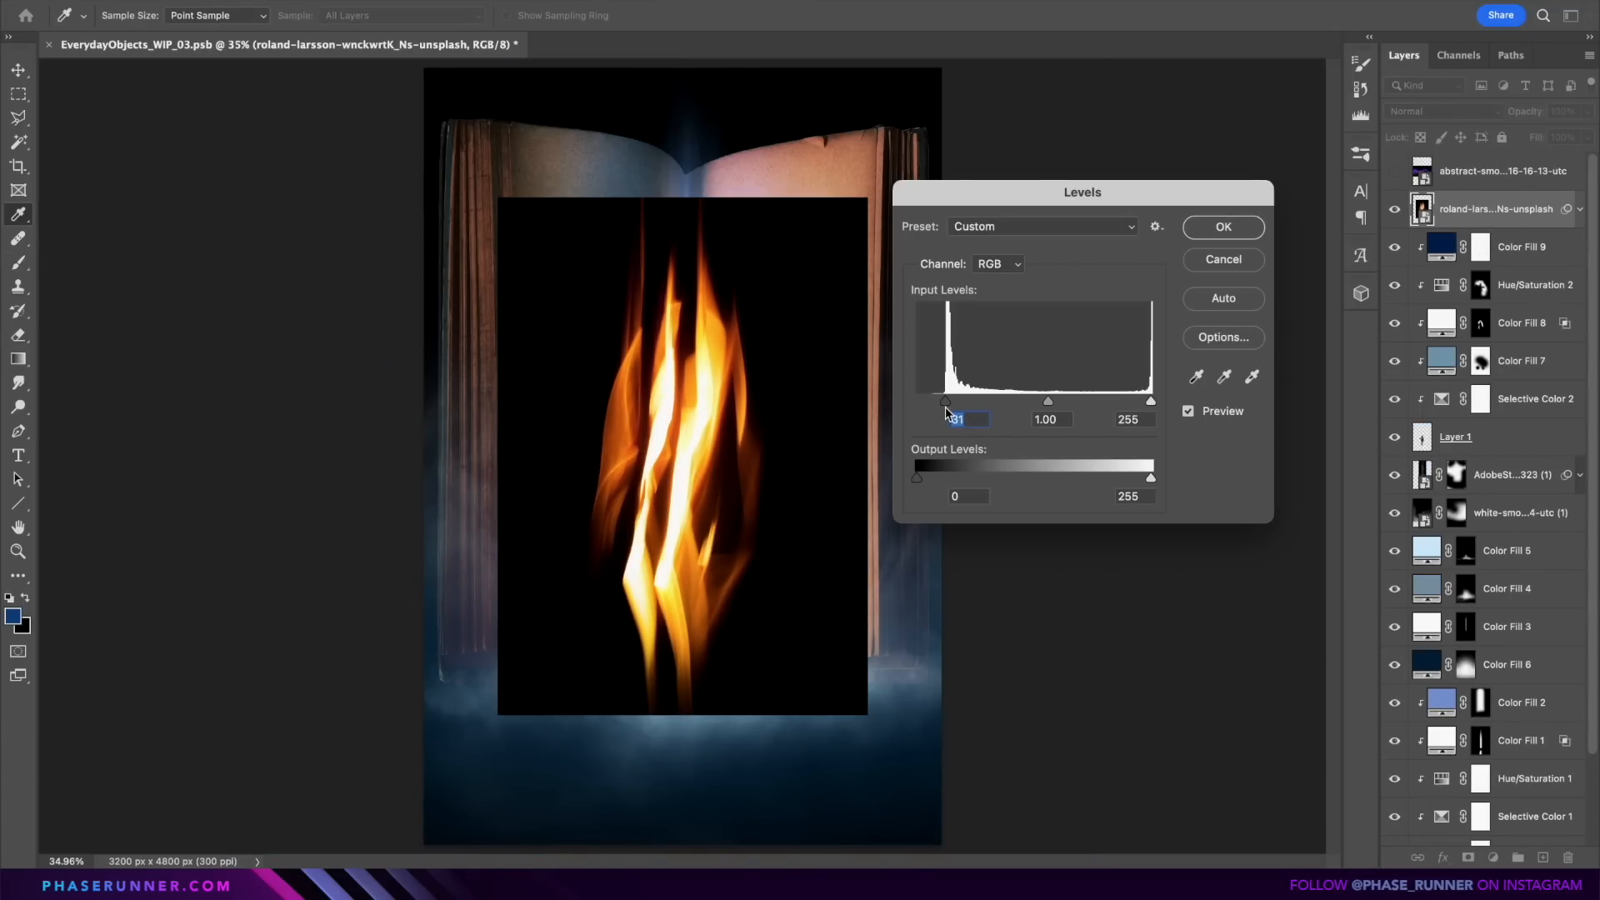
left_click(1221, 229)
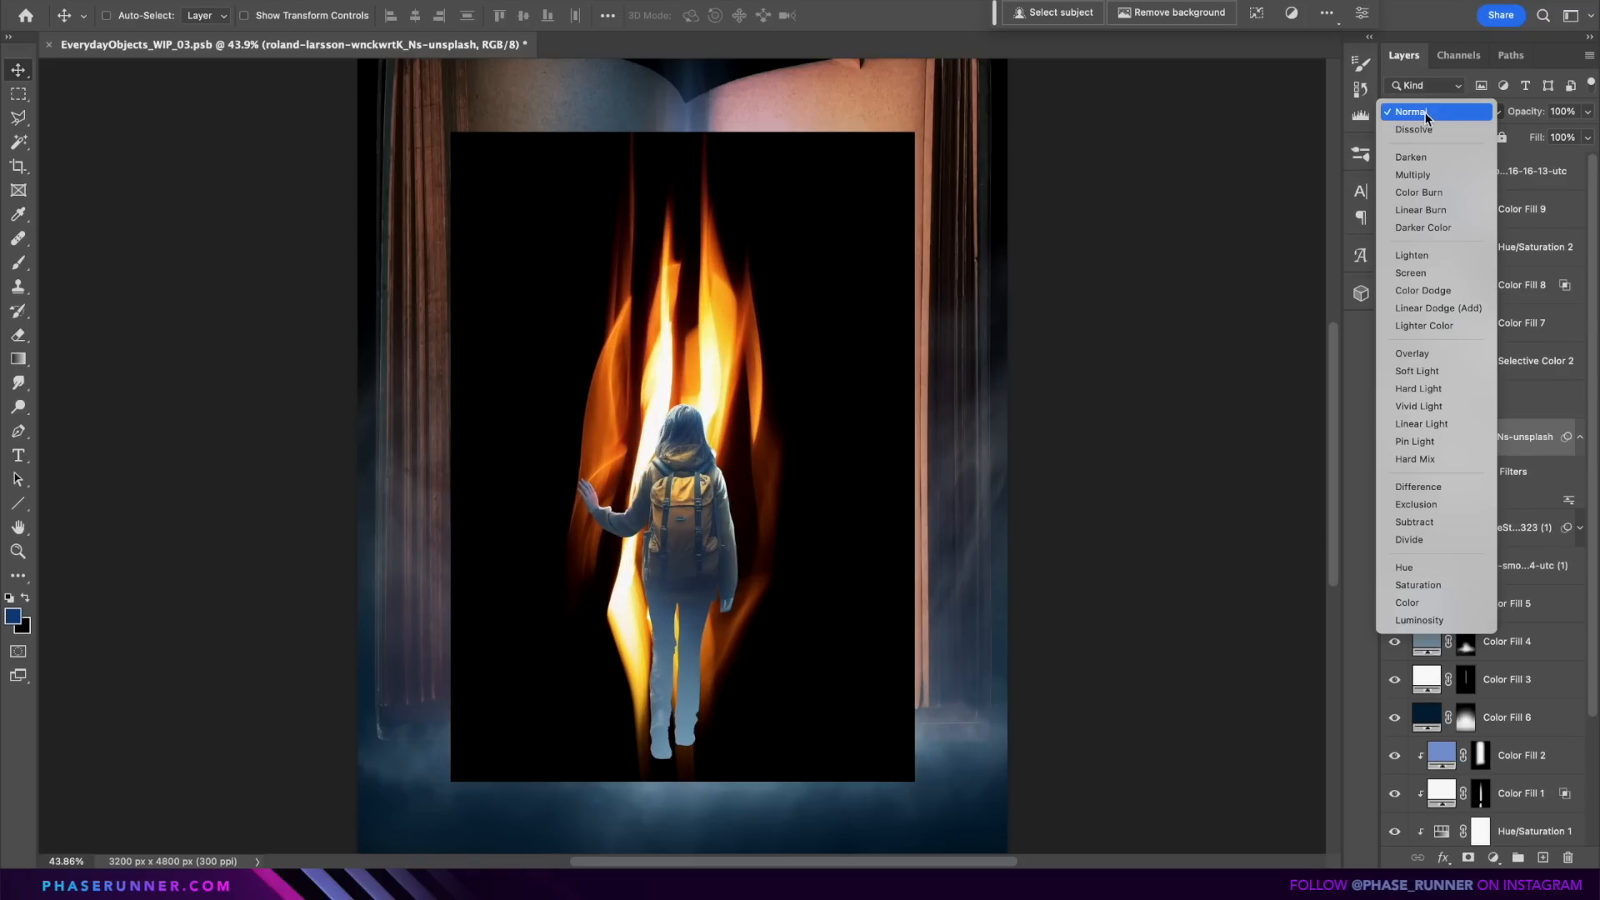
Step: Set the flame layer to the Screen blend mode, then narrow it and position it over the book's glowing spine
left_click(1436, 273)
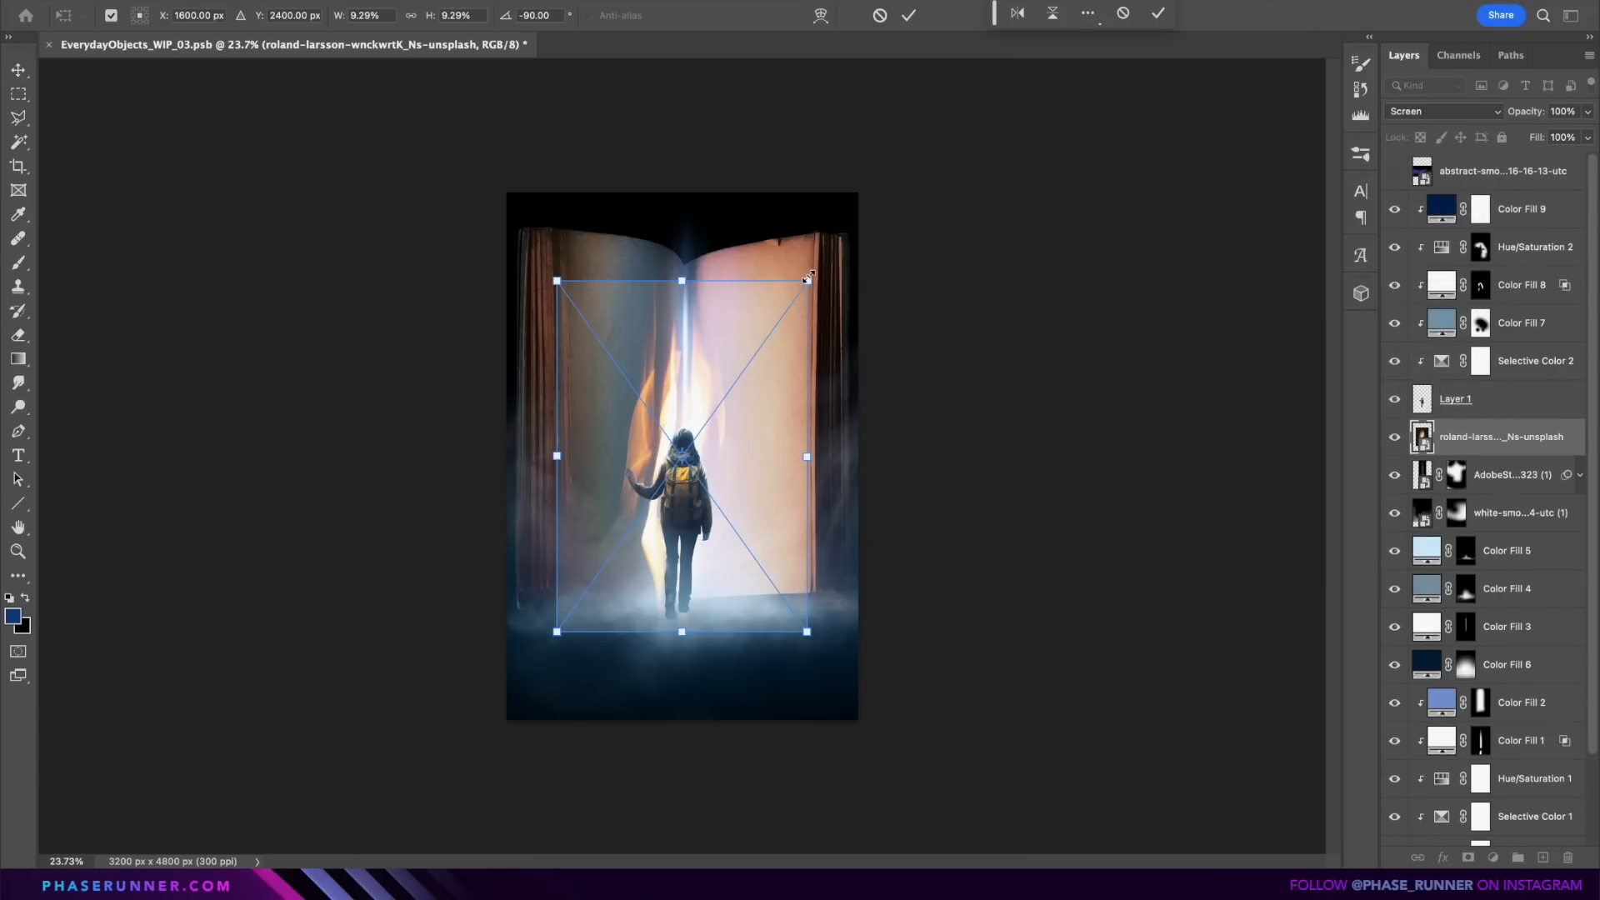
left_click_drag(981, 203, 626, 192)
left_click_drag(592, 409, 727, 354)
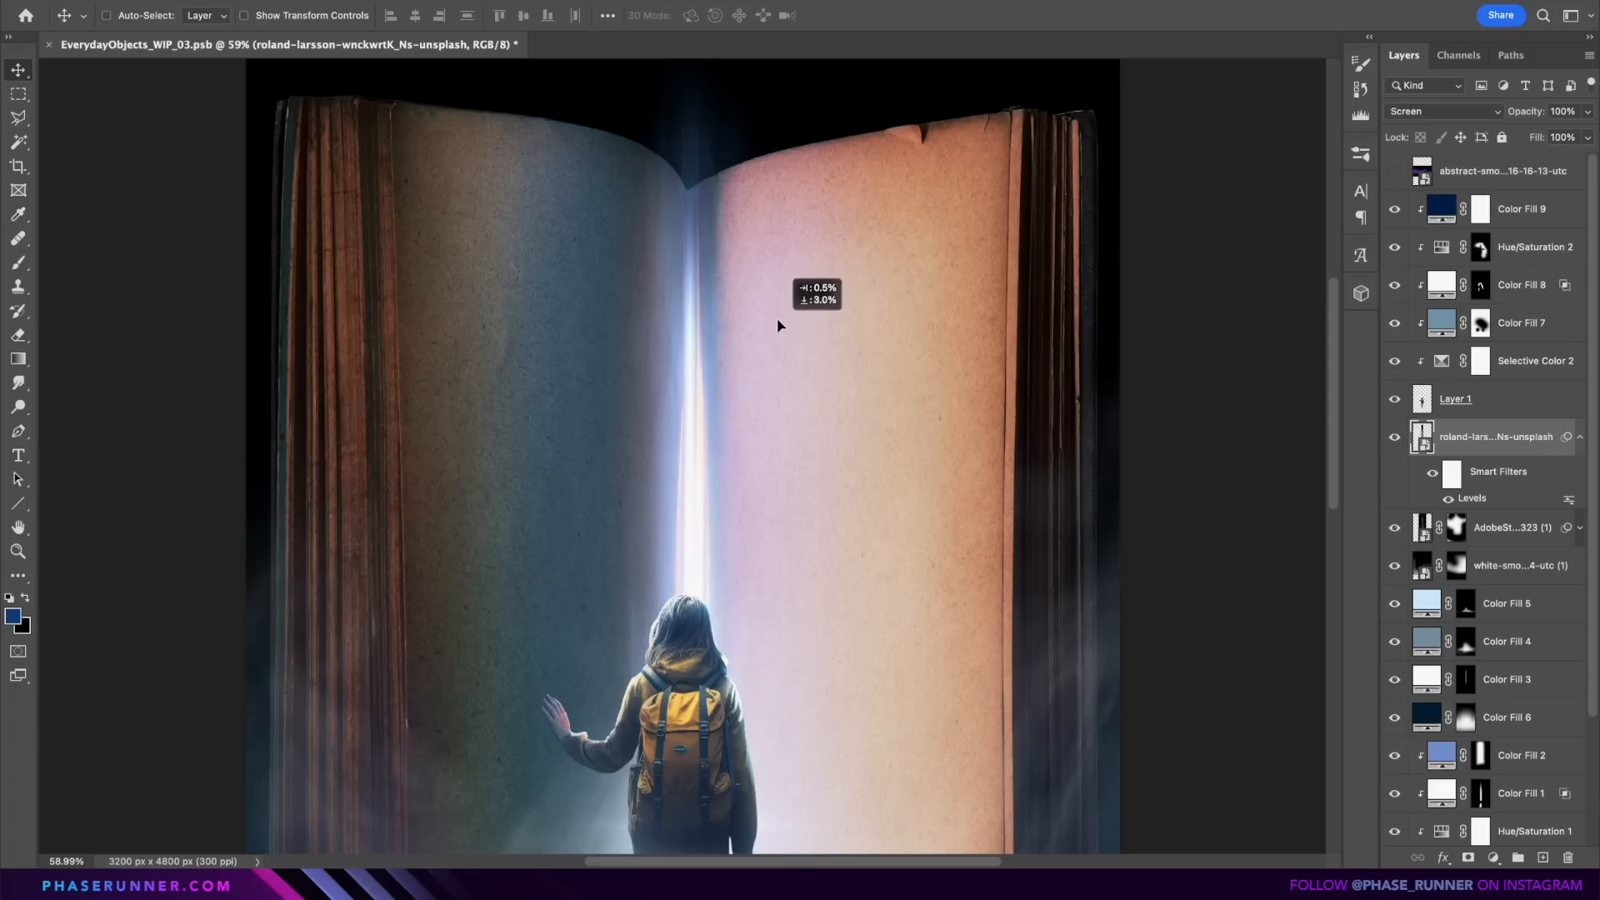
left_click_drag(777, 317, 774, 274)
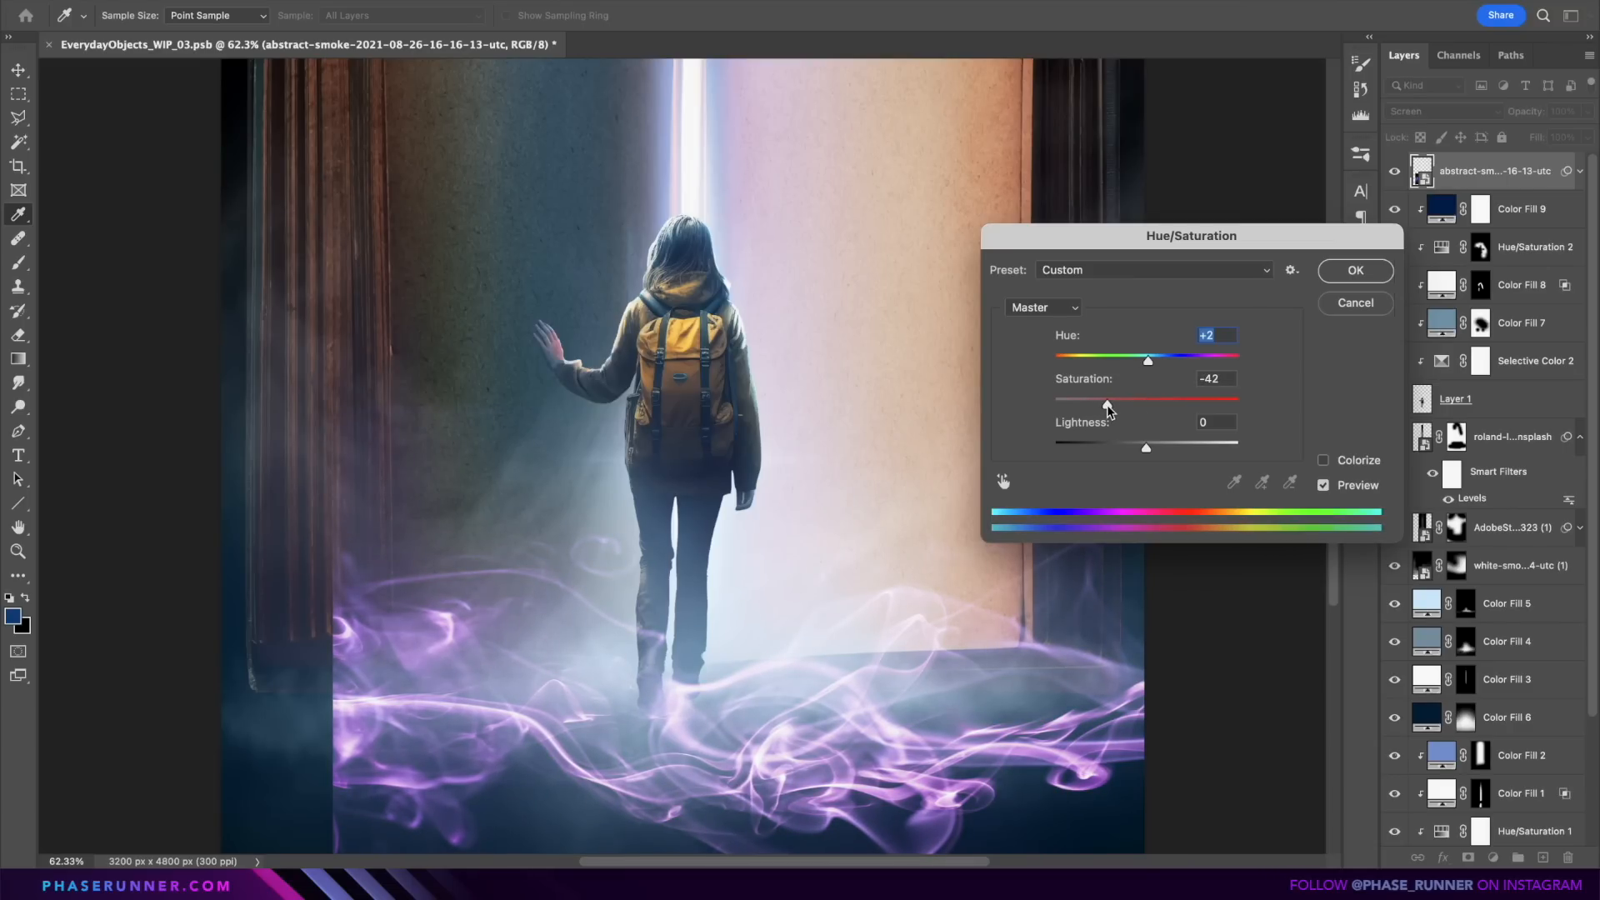
Step: Shift the purple abstract smoke toward blue with Hue/Saturation and place its duplicate over the fog at the book's lower left
left_click_drag(1147, 360, 1100, 362)
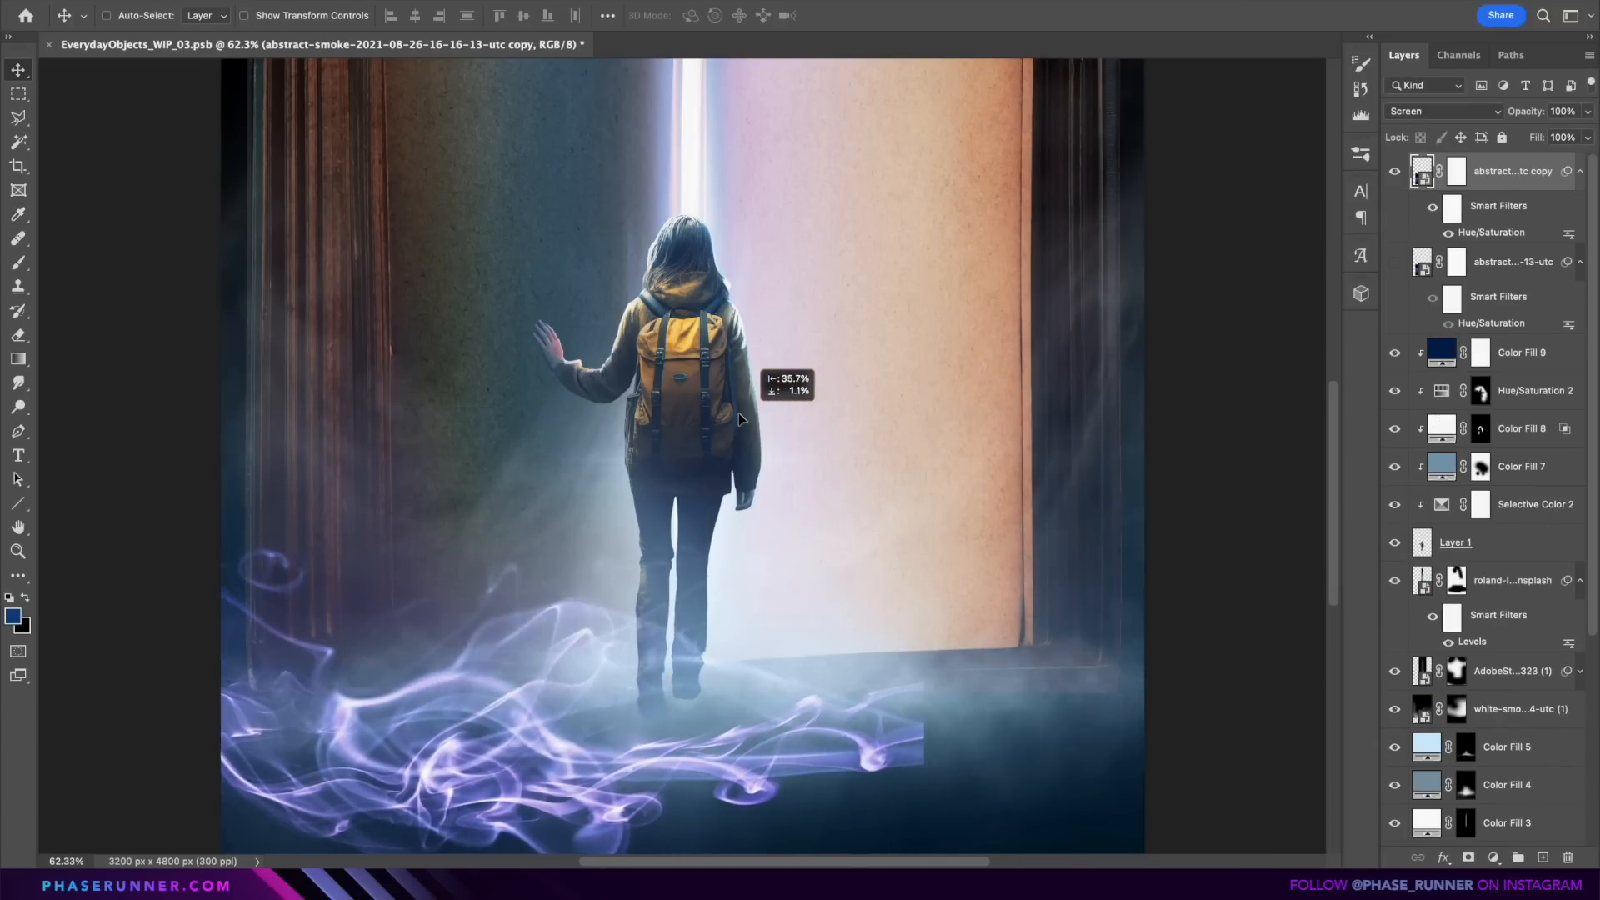
mouse_move(739, 412)
left_mouse_down()
mouse_move(618, 444)
mouse_move(665, 427)
left_mouse_up()
mouse_move(500, 833)
left_mouse_down()
mouse_move(277, 854)
mouse_move(432, 866)
mouse_move(603, 851)
mouse_move(600, 819)
mouse_move(356, 818)
left_mouse_up()
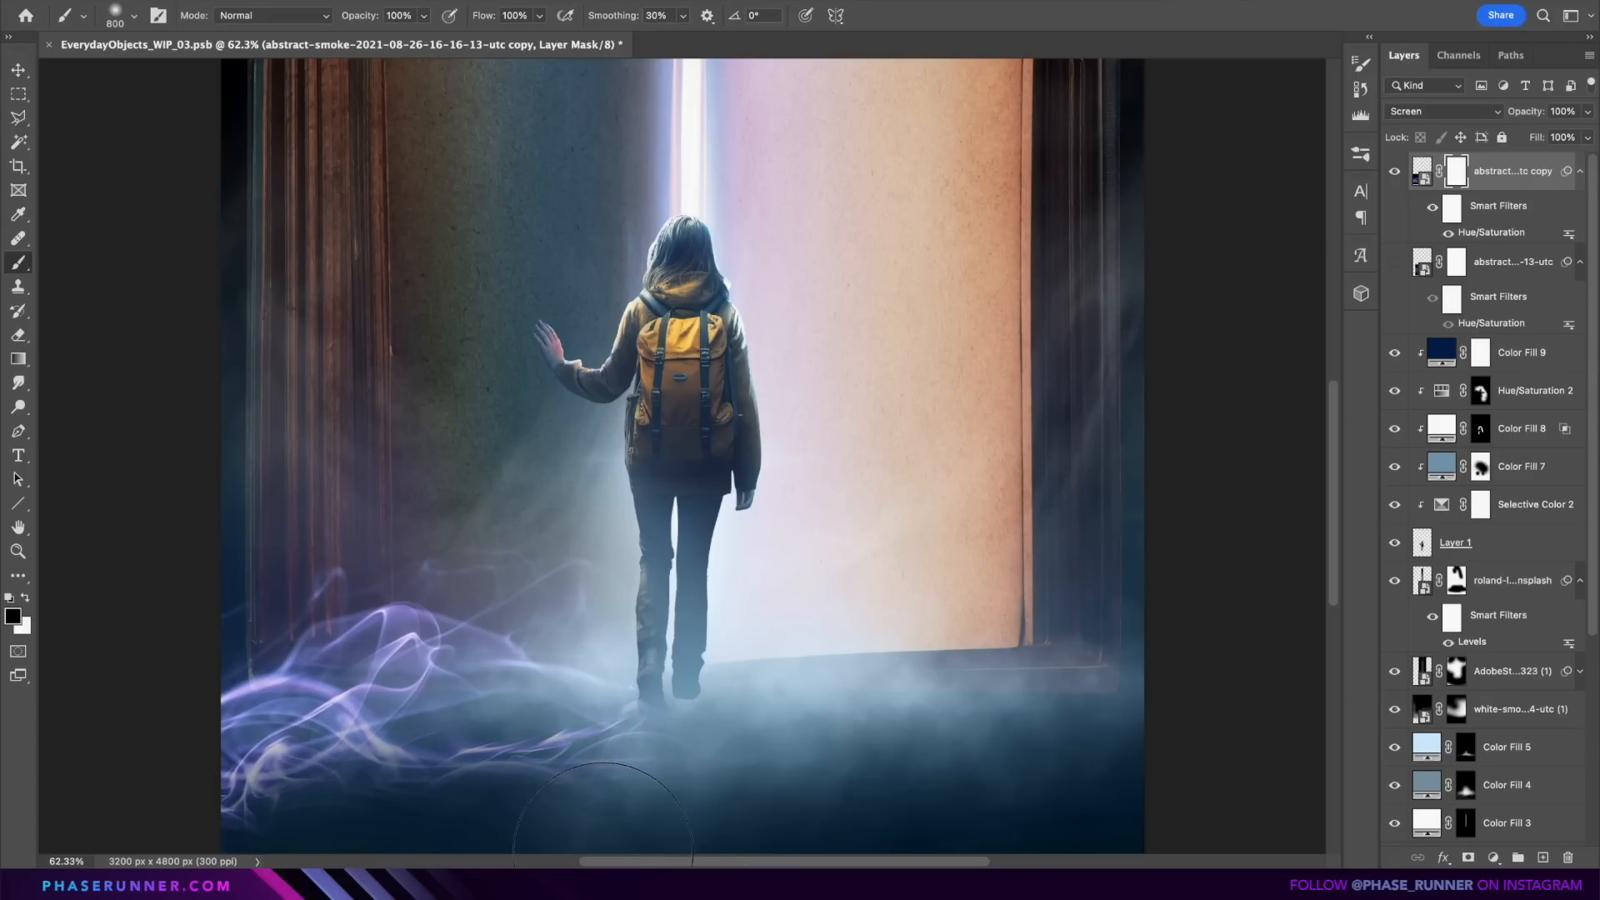
Step: Enlarge the brush and paint black on the duplicate smoke's mask over the lower left of the book
key("bracketright")
key("bracketright")
key("bracketright")
key("bracketright")
key("bracketright")
left_click_drag(288, 733, 267, 542)
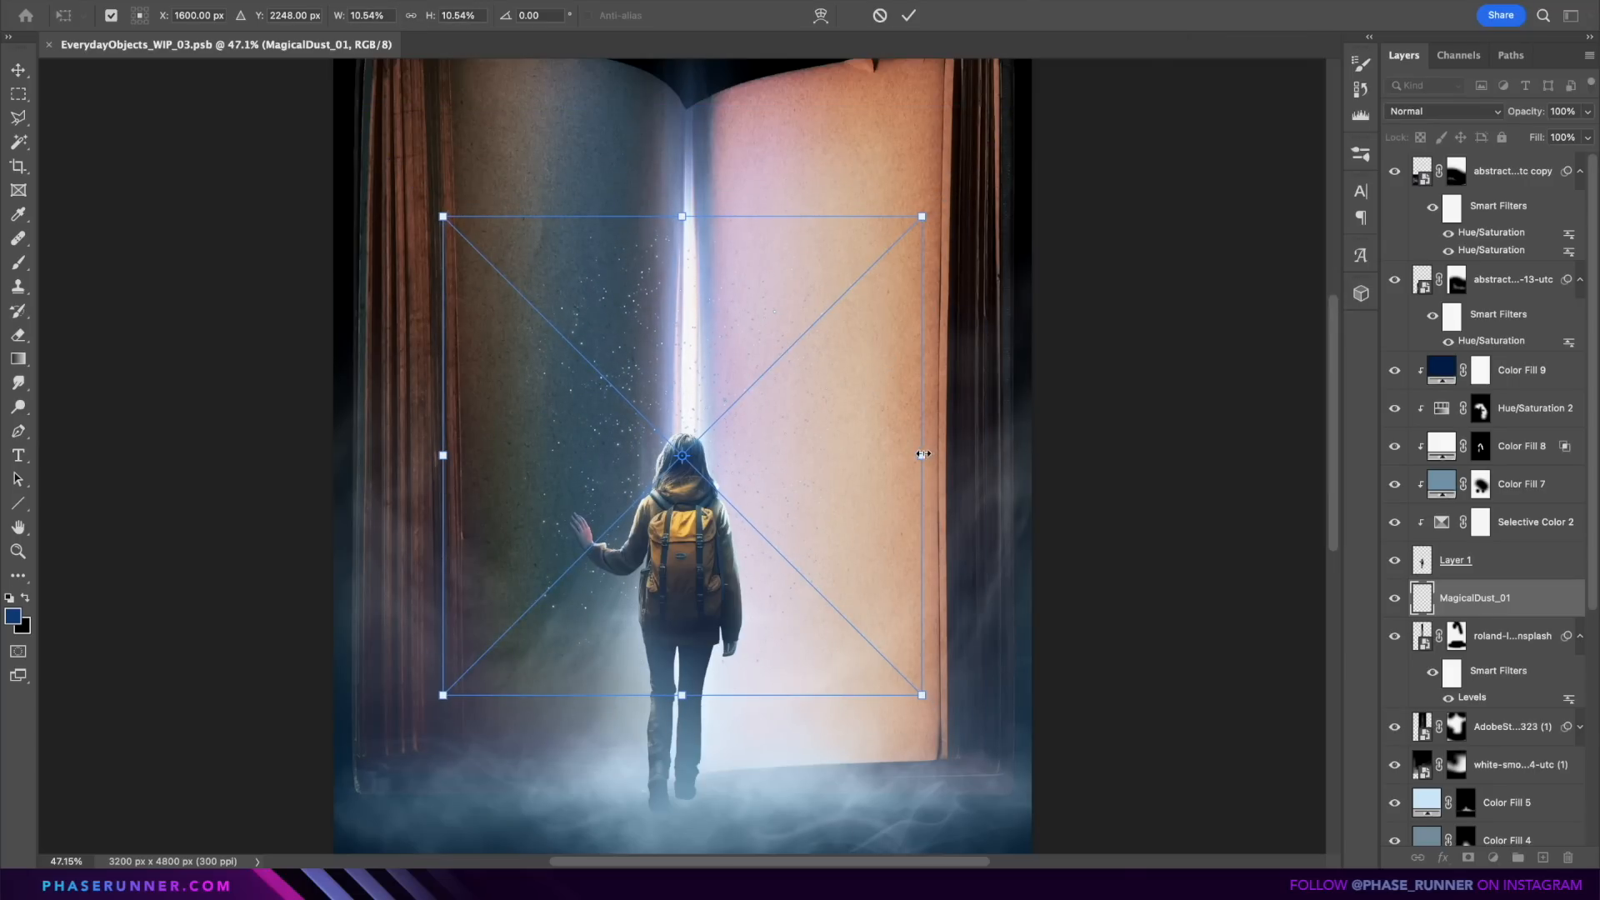
Step: Narrow the MagicalDust_01 image and scale it up around the book's glowing spine
left_click_drag(922, 454, 850, 455)
left_click_drag(850, 216, 894, 111)
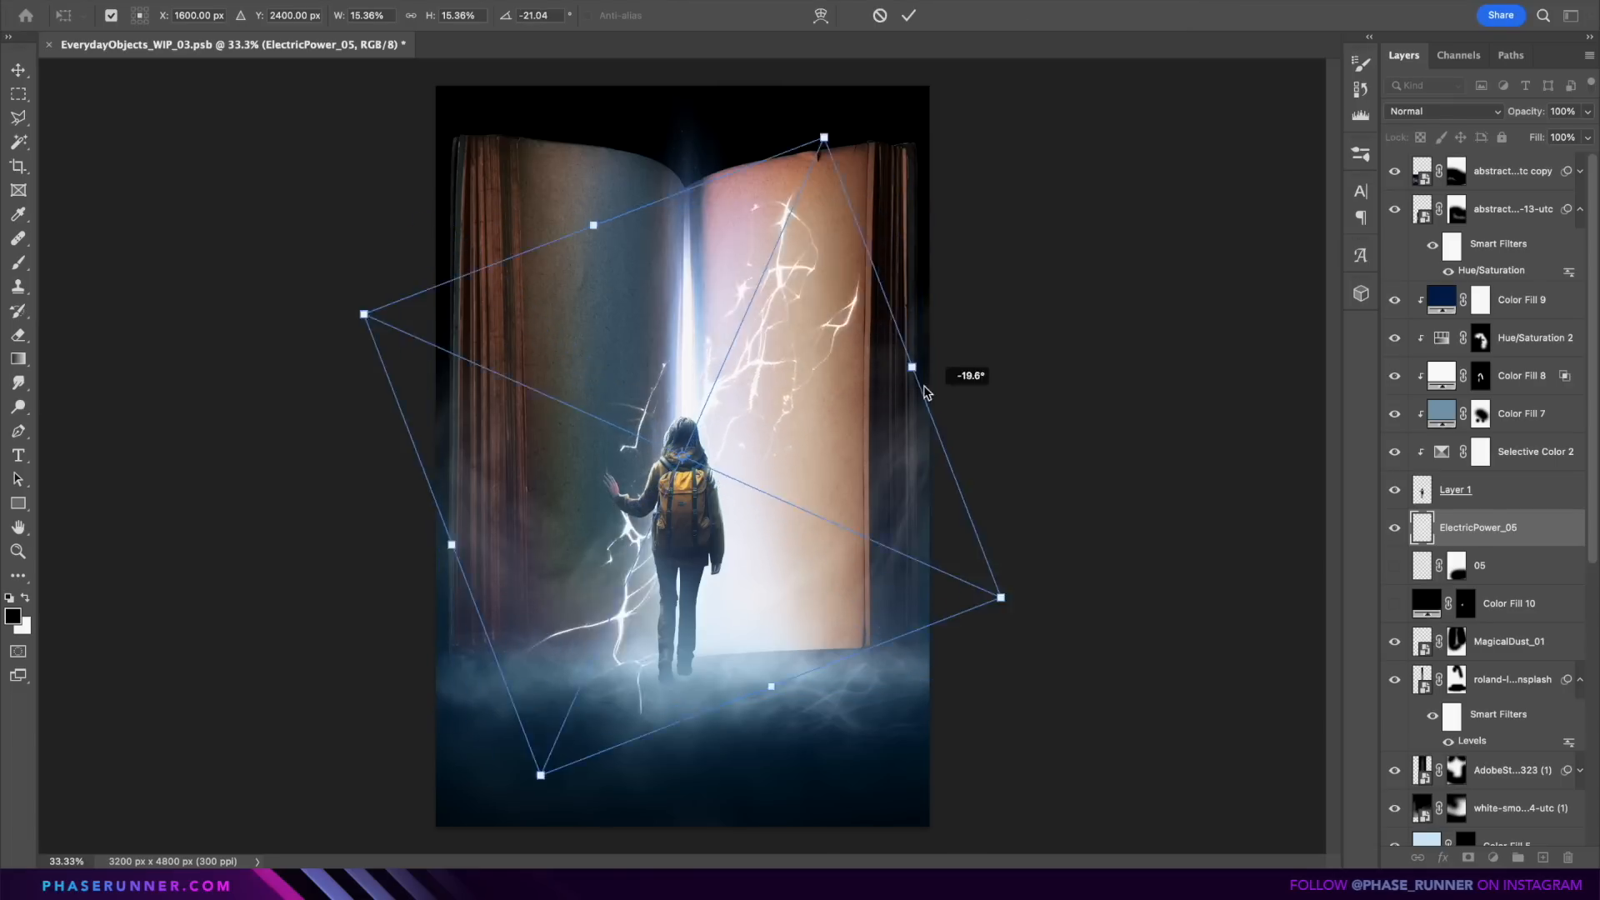
Step: Rotate the ElectricPower_05 lightning to about -46.7° along the spine, flip it horizontally, and mask out its lower bolts
left_click_drag(924, 397, 883, 298)
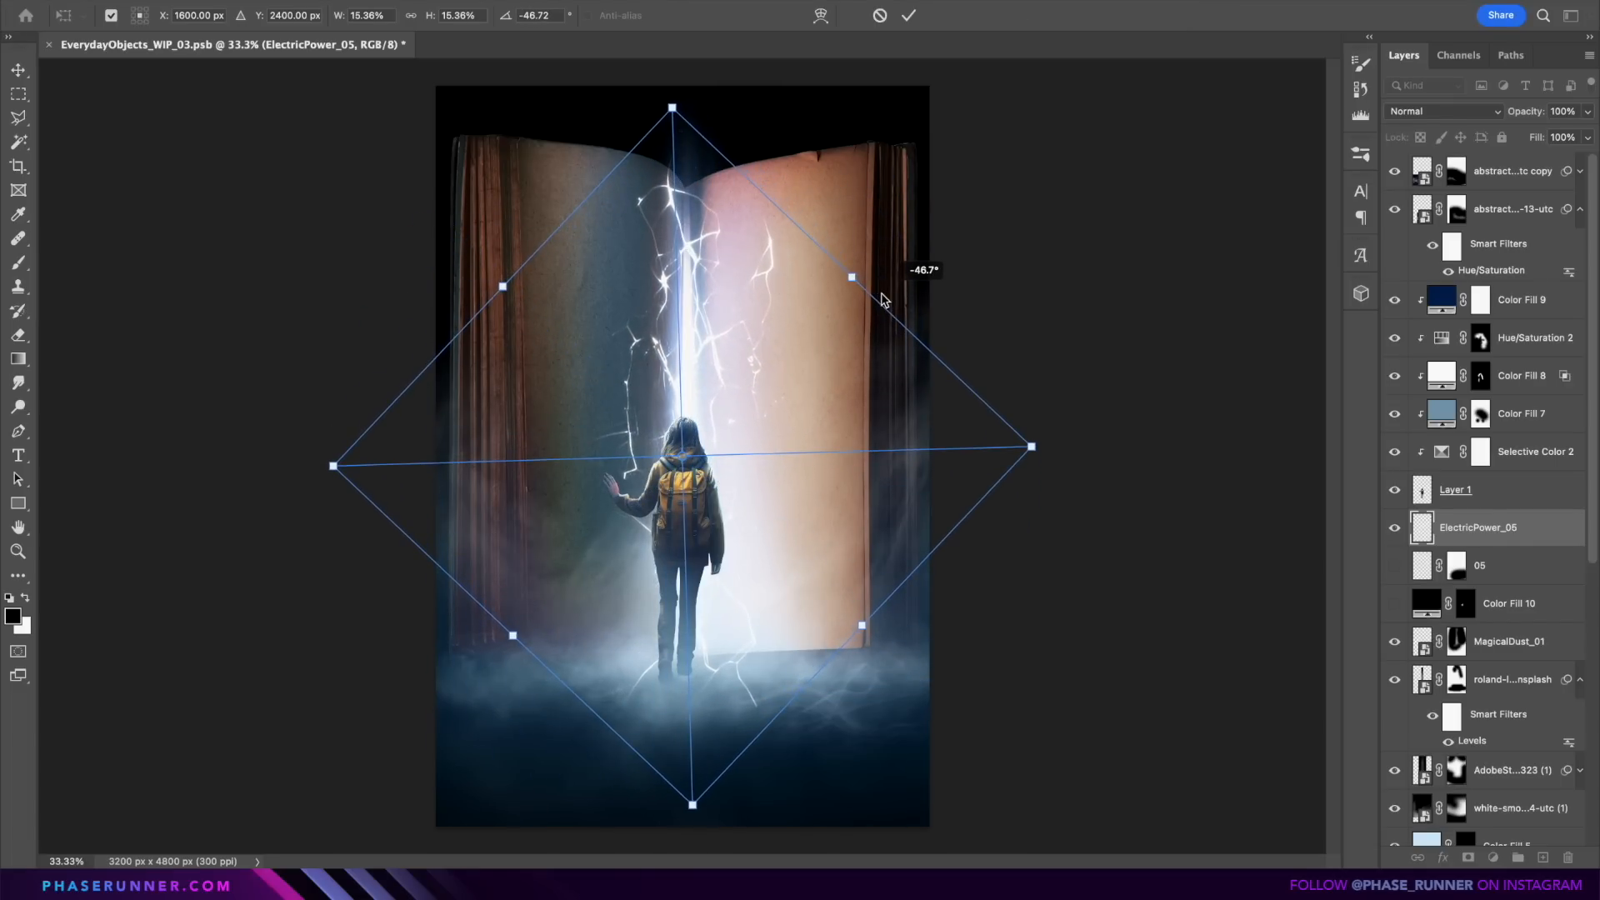
right_click(735, 304)
left_click(828, 702)
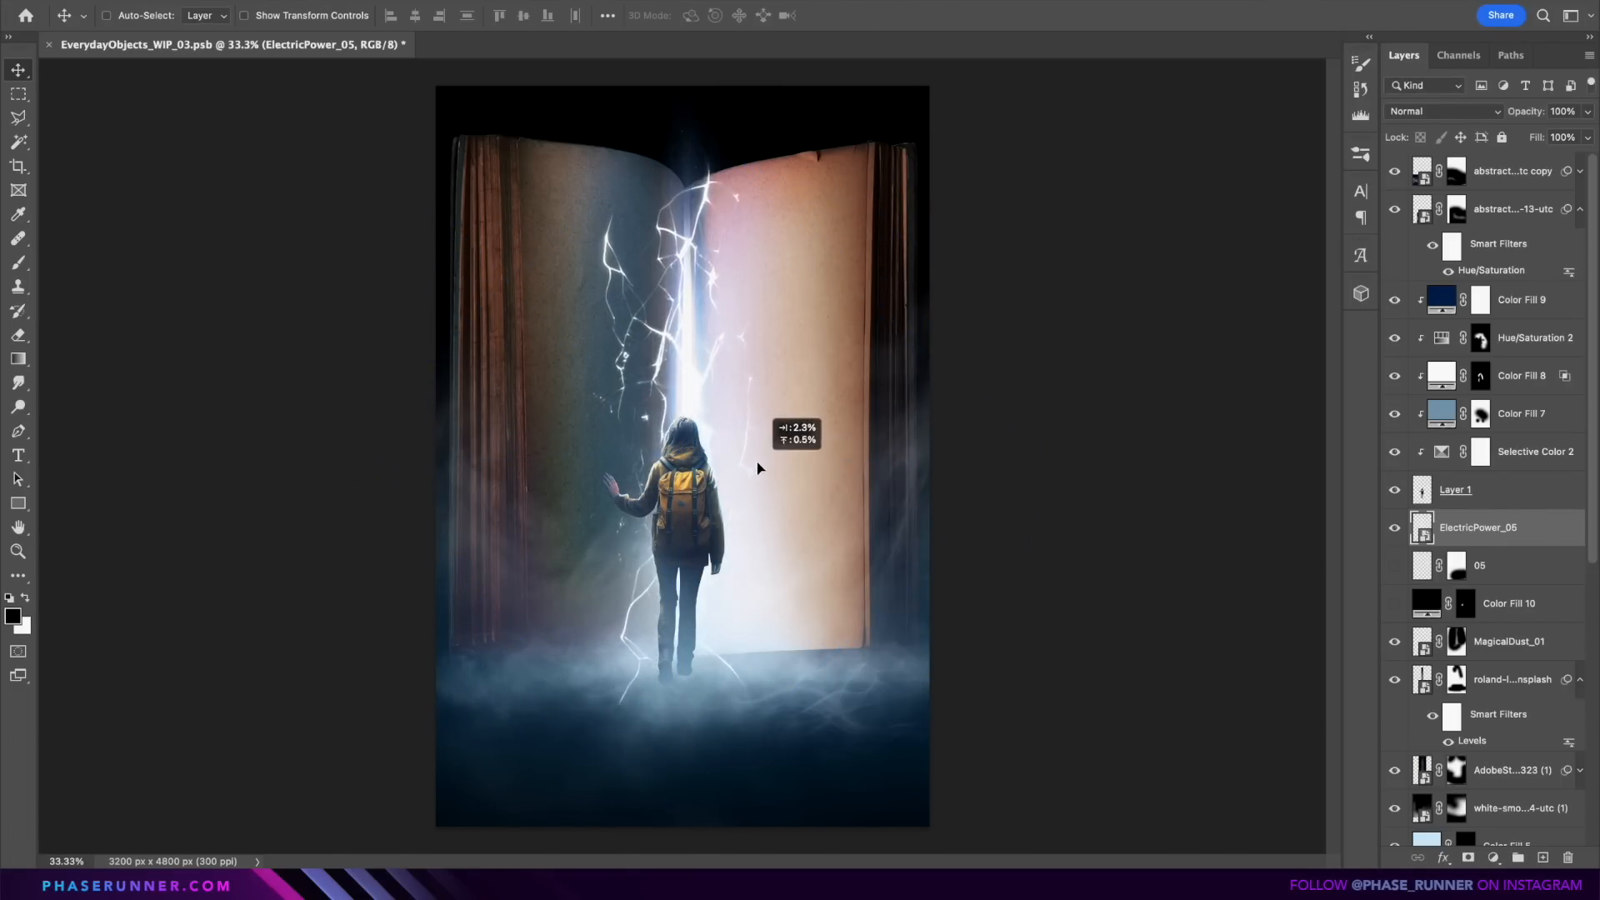
left_click_drag(843, 650, 740, 667)
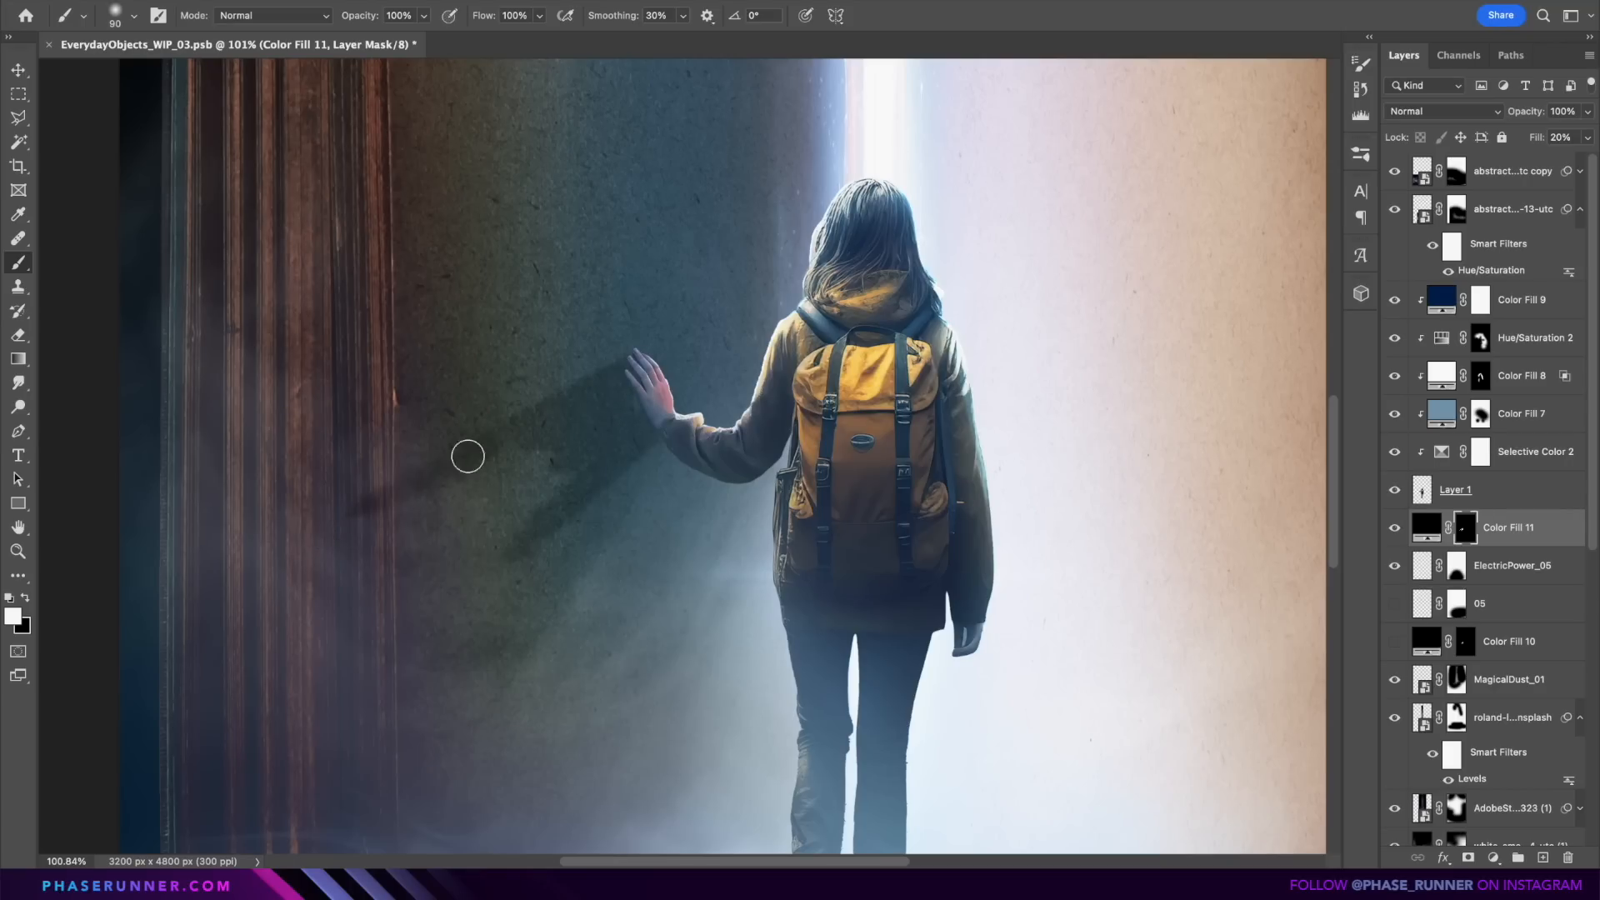
Step: Enlarge the brush for painting the shadow beside the raised hand on the Color Fill 11 mask
key("bracketright")
key("bracketright")
key("bracketright")
key("bracketright")
key("bracketright")
key("bracketright")
key("bracketright")
key("bracketright")
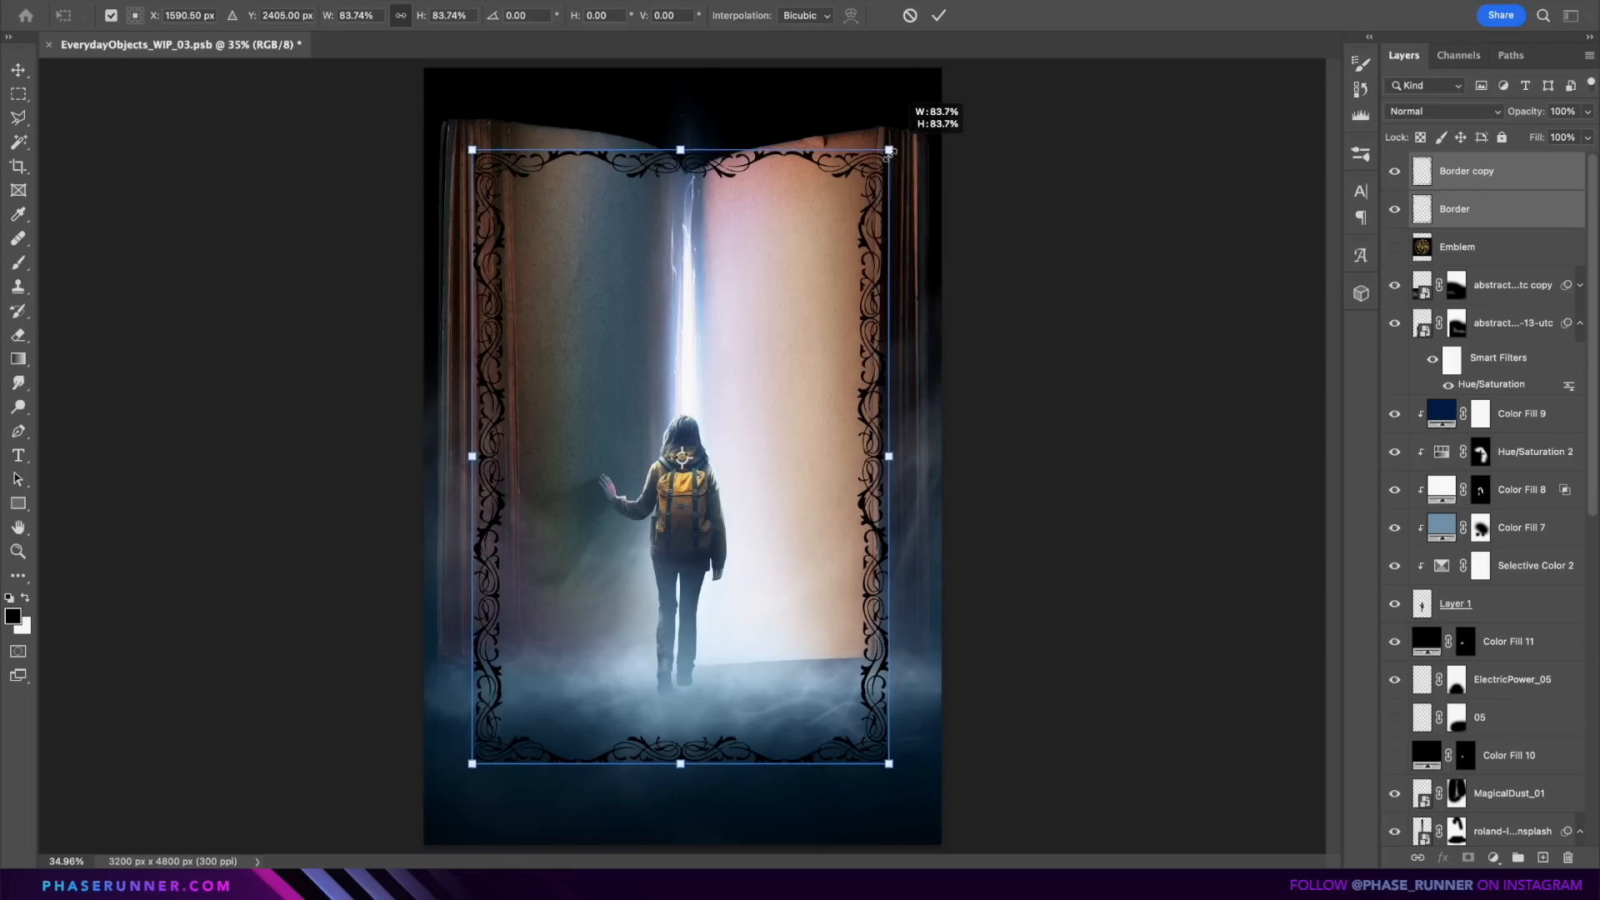
Step: Scale down both ornamental border layers to the page height and warp the Border layer to fit the left page
left_click_drag(895, 176, 853, 233)
left_click_drag(773, 347, 708, 297)
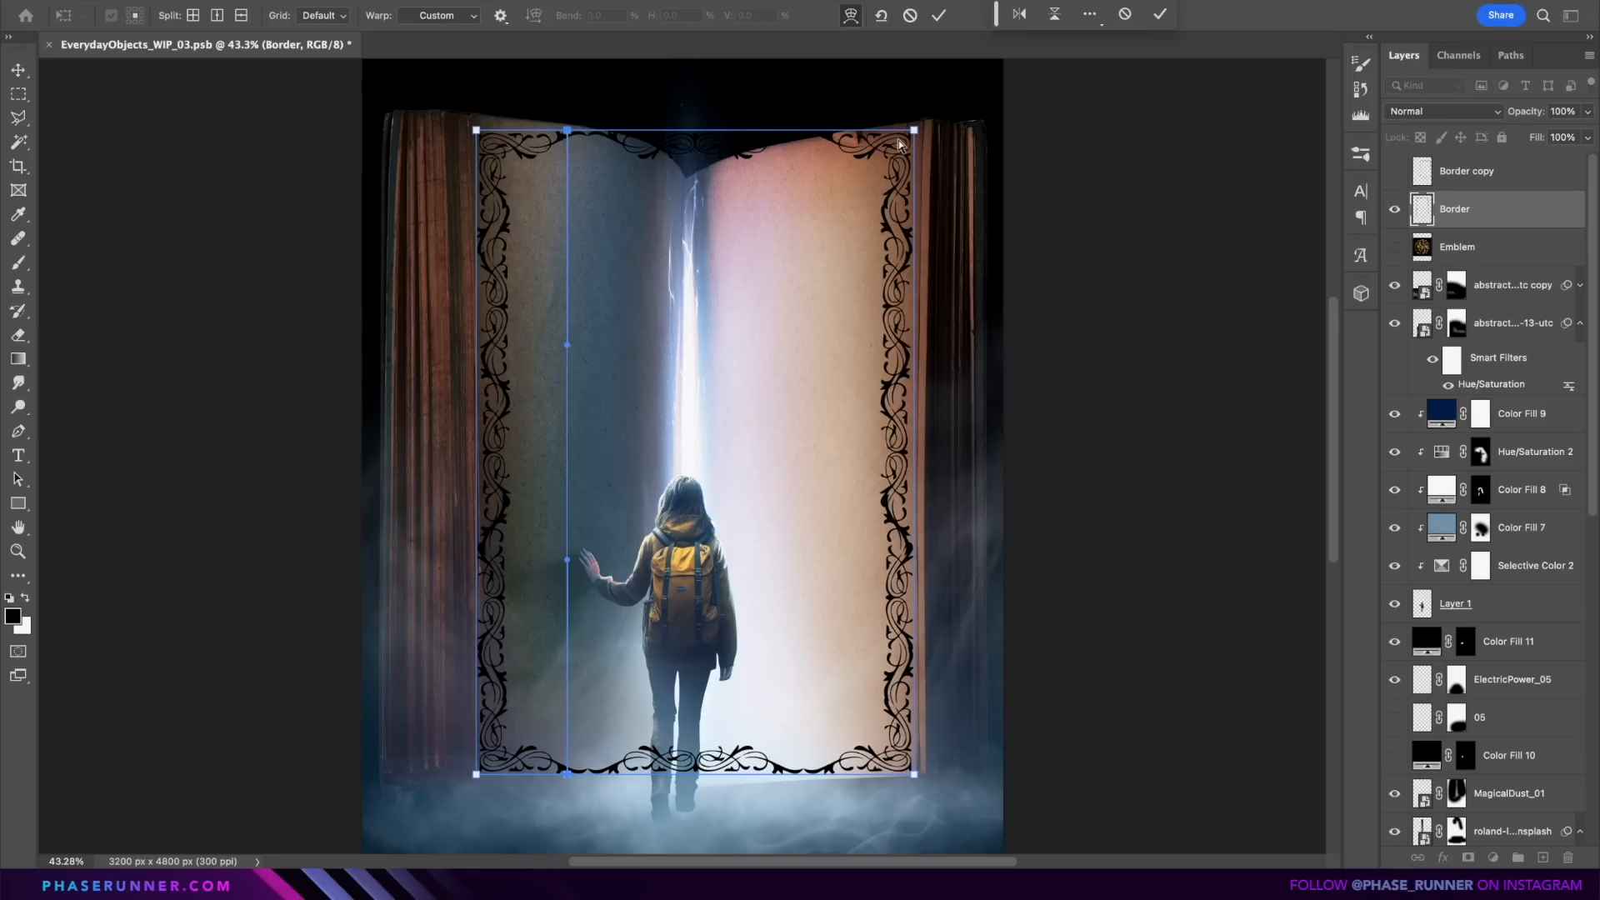
left_click_drag(914, 131, 705, 183)
left_click_drag(914, 775, 682, 774)
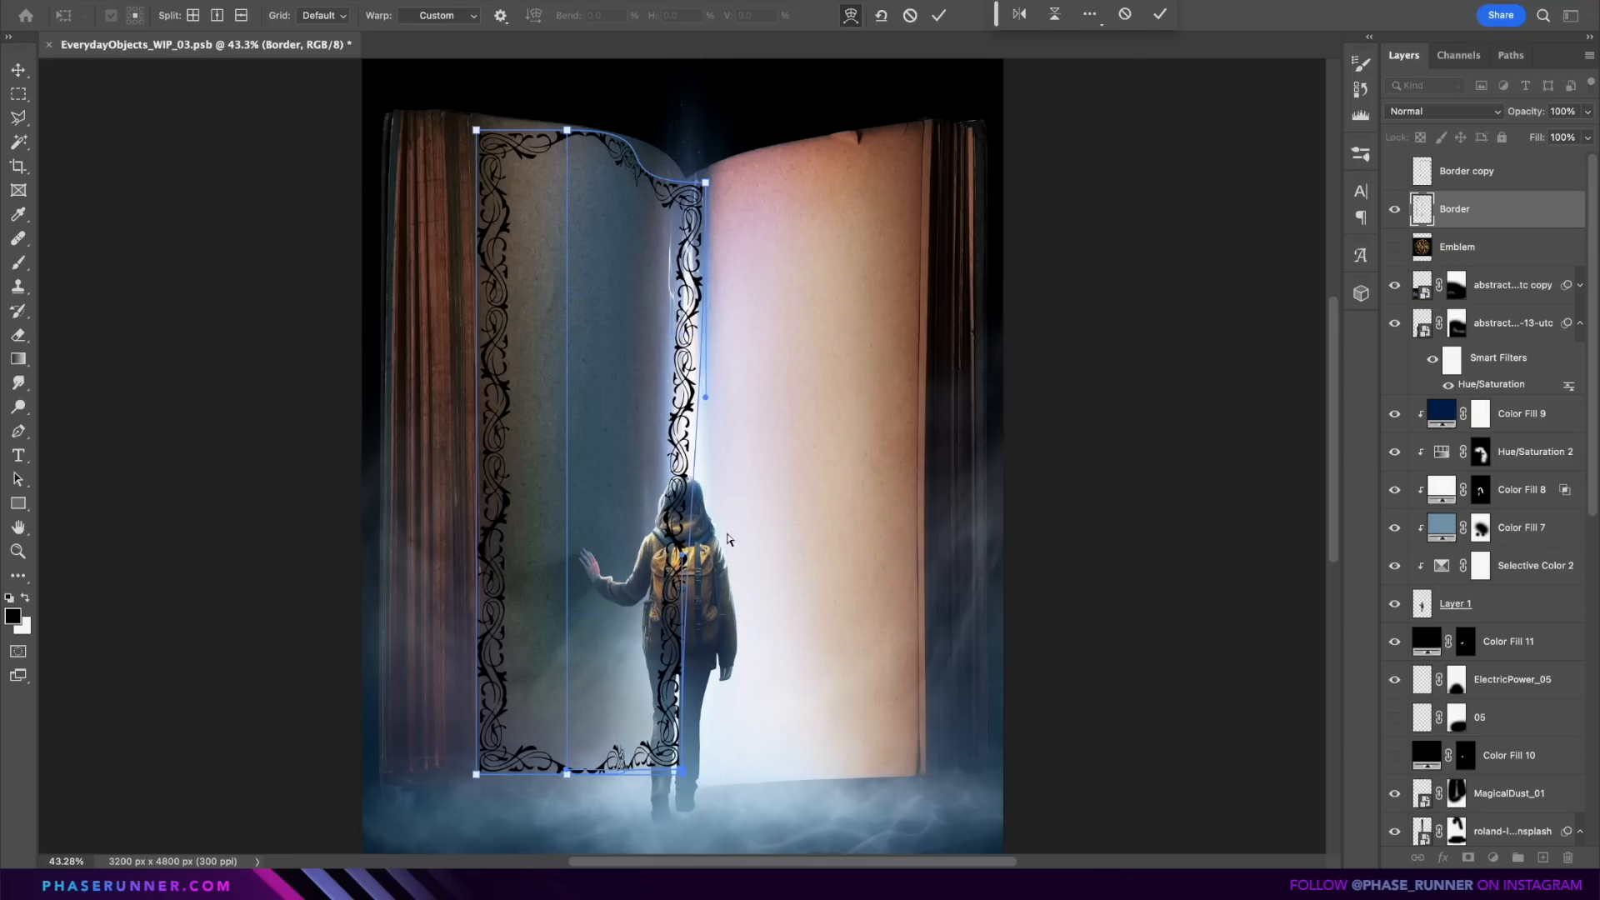
left_click_drag(549, 204, 554, 209)
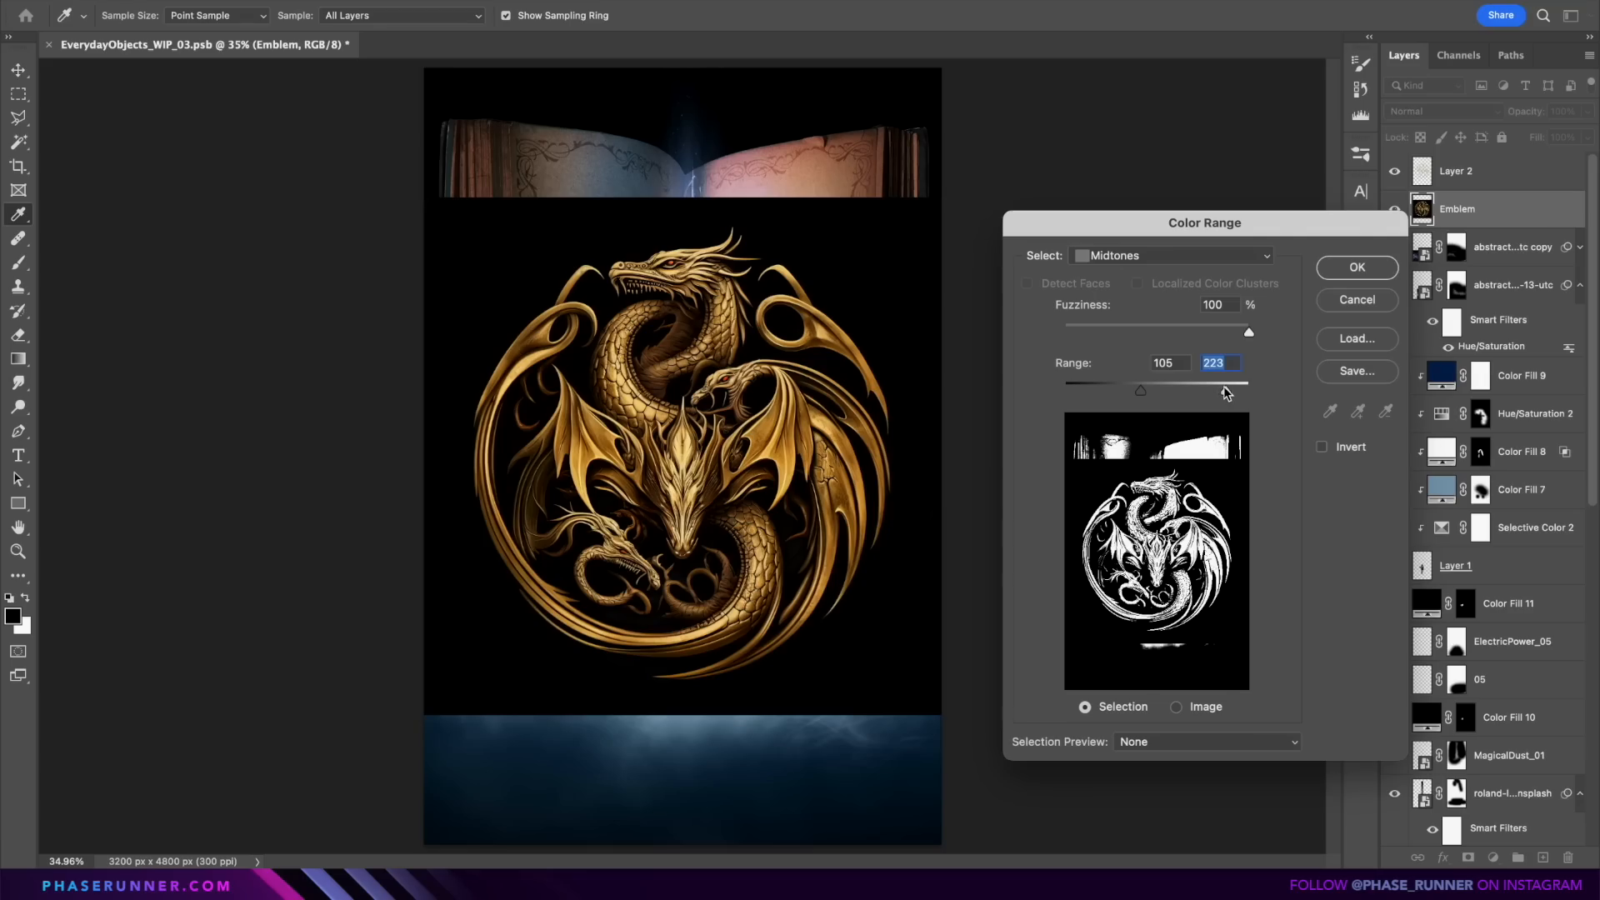
Step: Copy the Emblem's midtones from 116 to 223 to a new layer with Color Range and darken the extracted dragon layers to black
left_click_drag(1156, 392, 1149, 392)
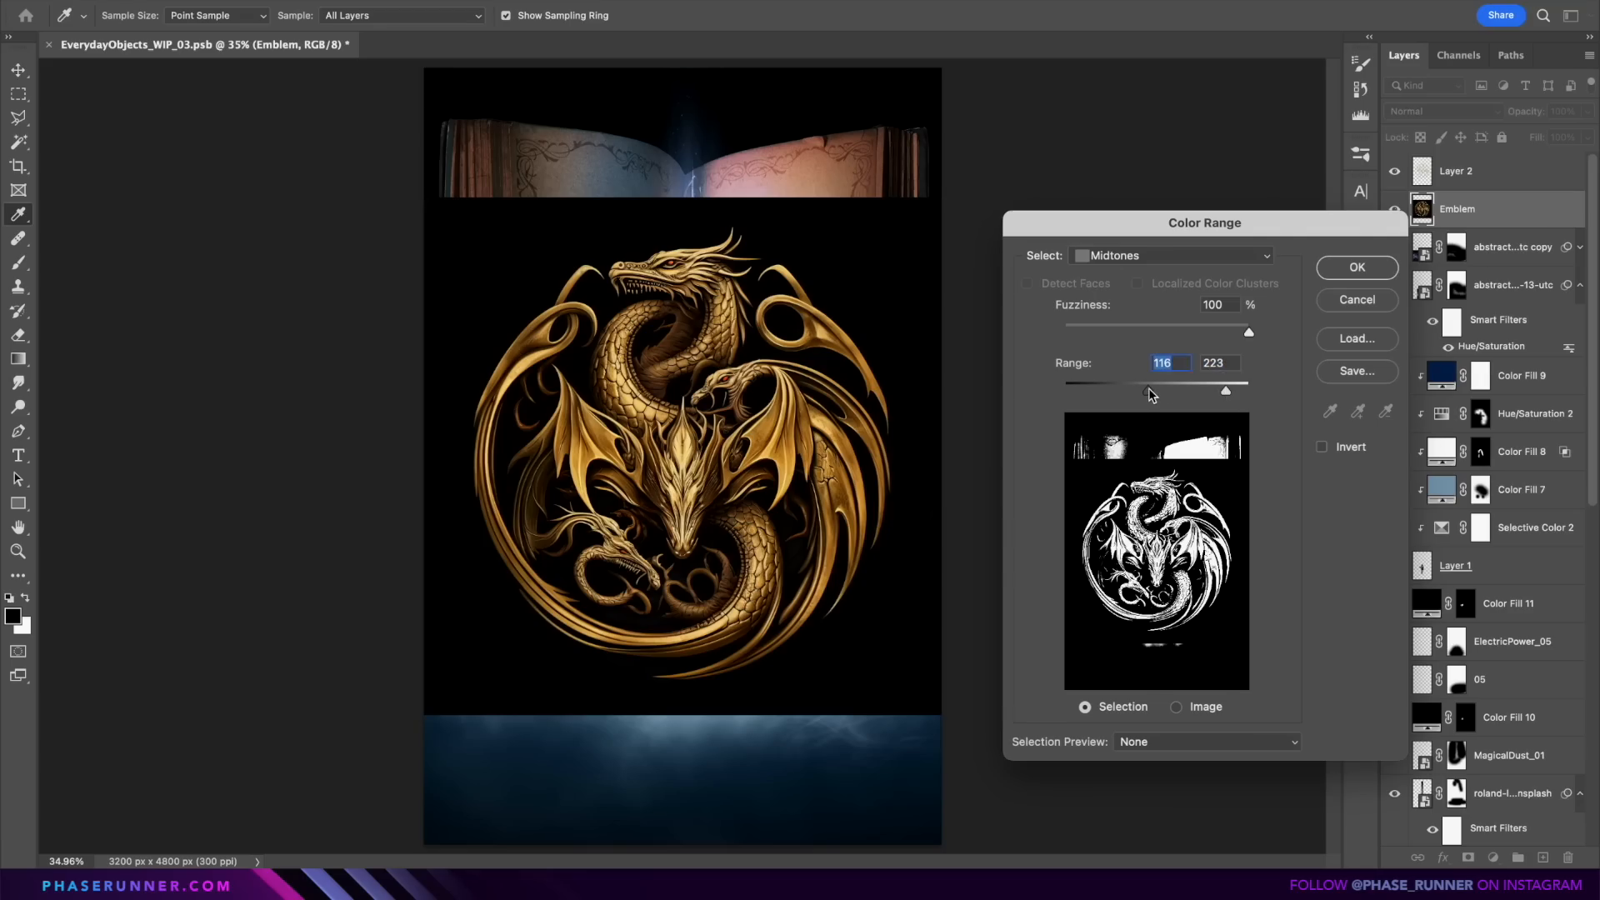
left_click(1357, 267)
key("ctrl+j")
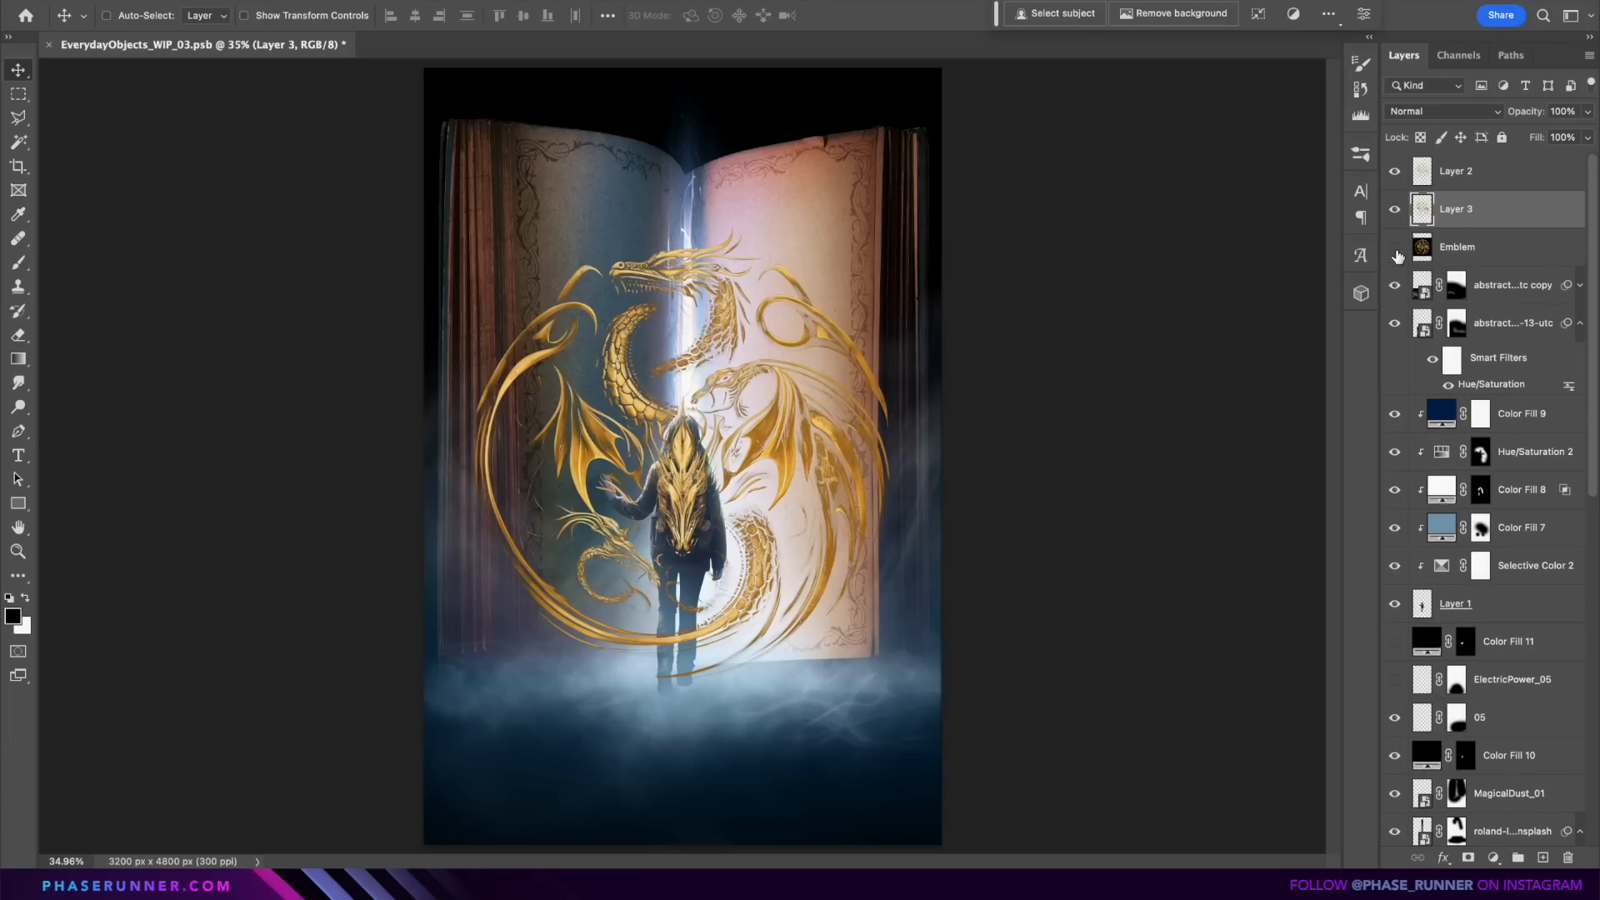
key("ctrl+u")
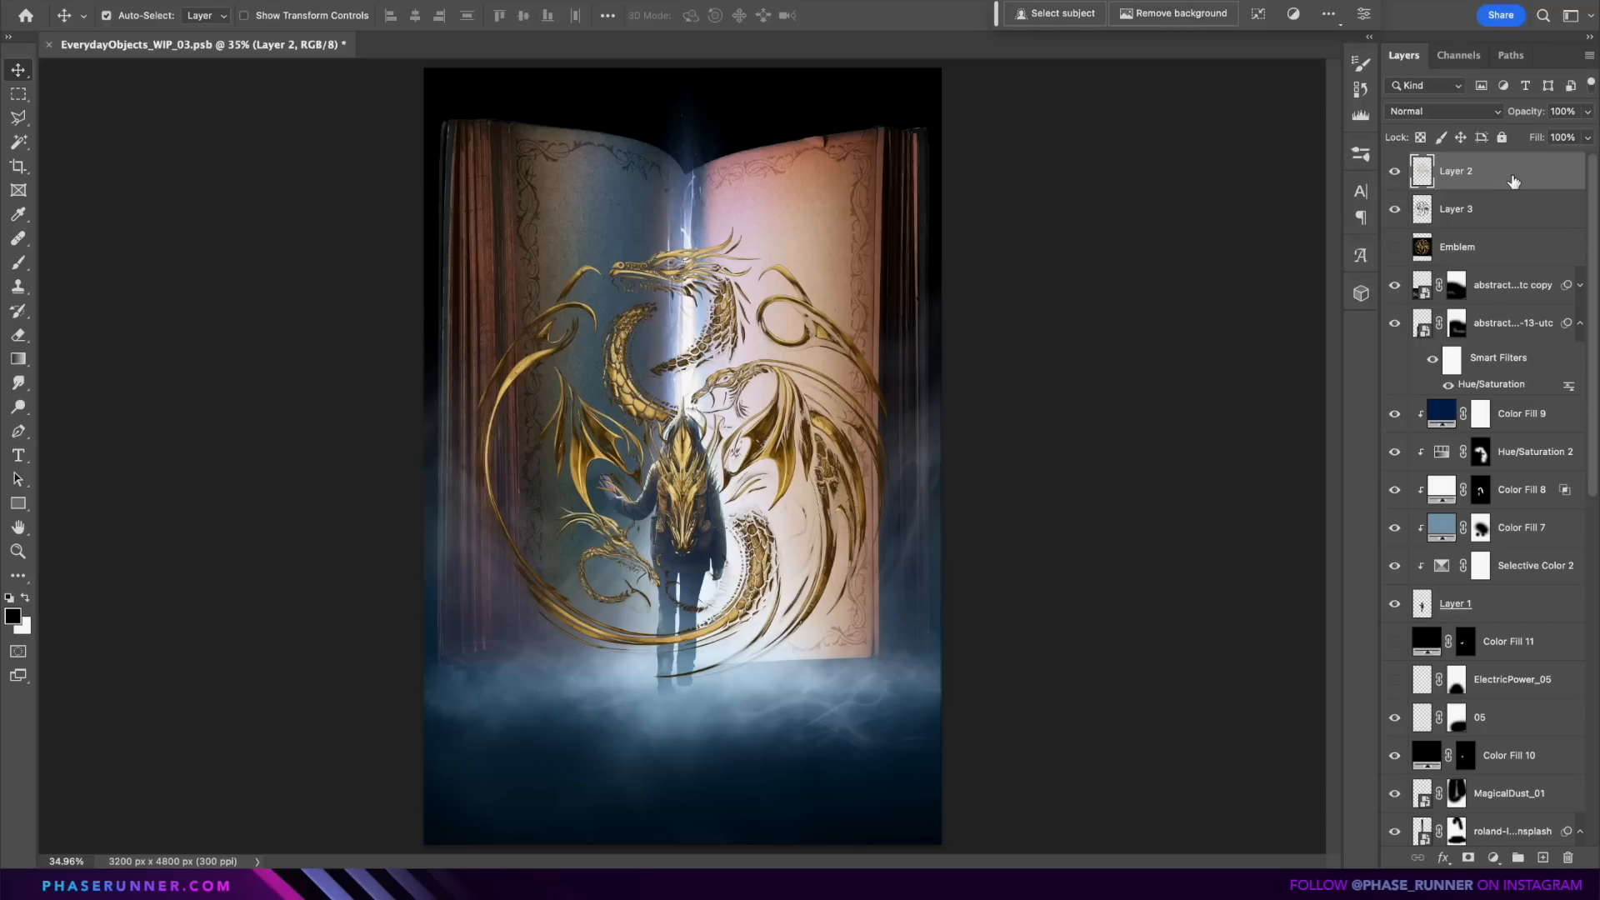
key("ctrl+u")
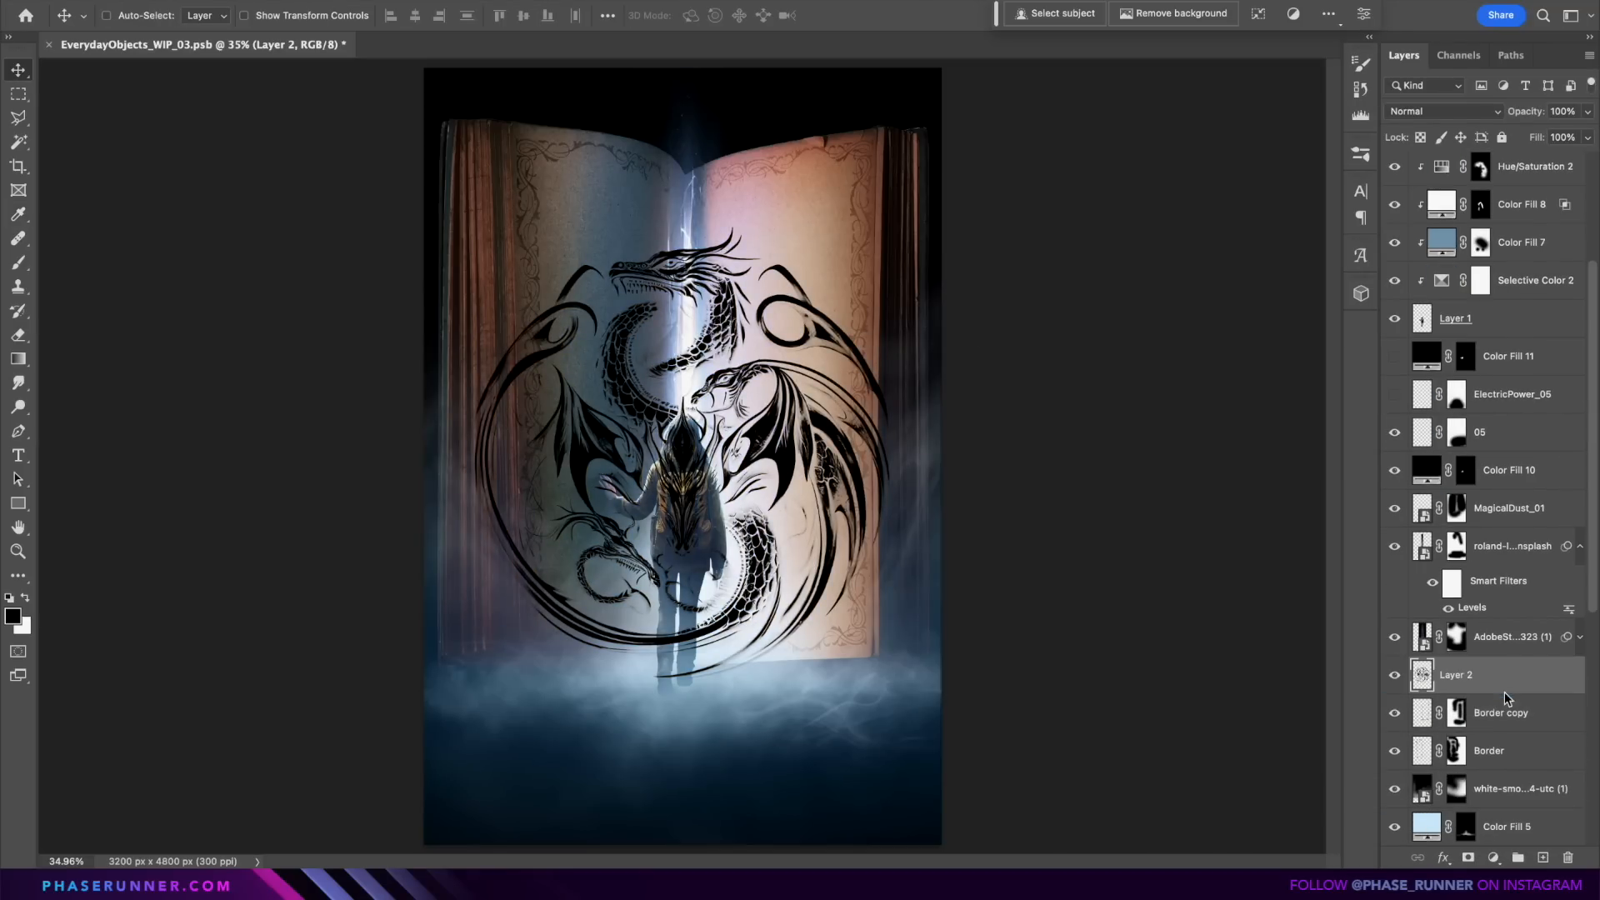
Step: Scale down the dragon emblem, place it on the upper left page, and warp it to the page's curve
key("ctrl+t")
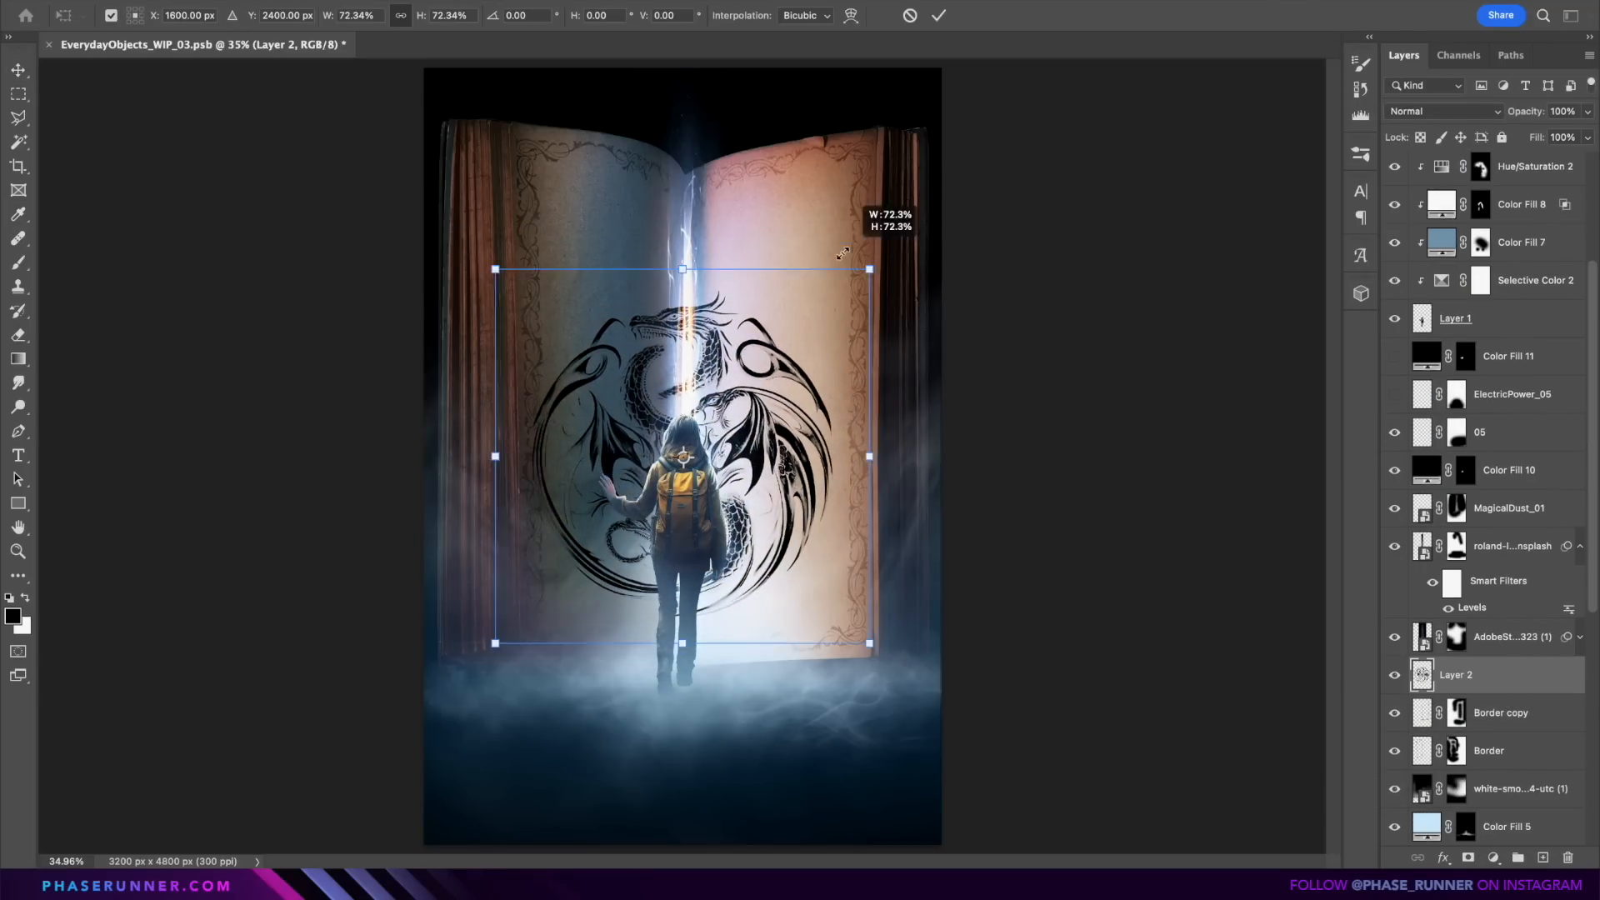
left_click_drag(843, 253, 750, 333)
left_click_drag(743, 399, 697, 222)
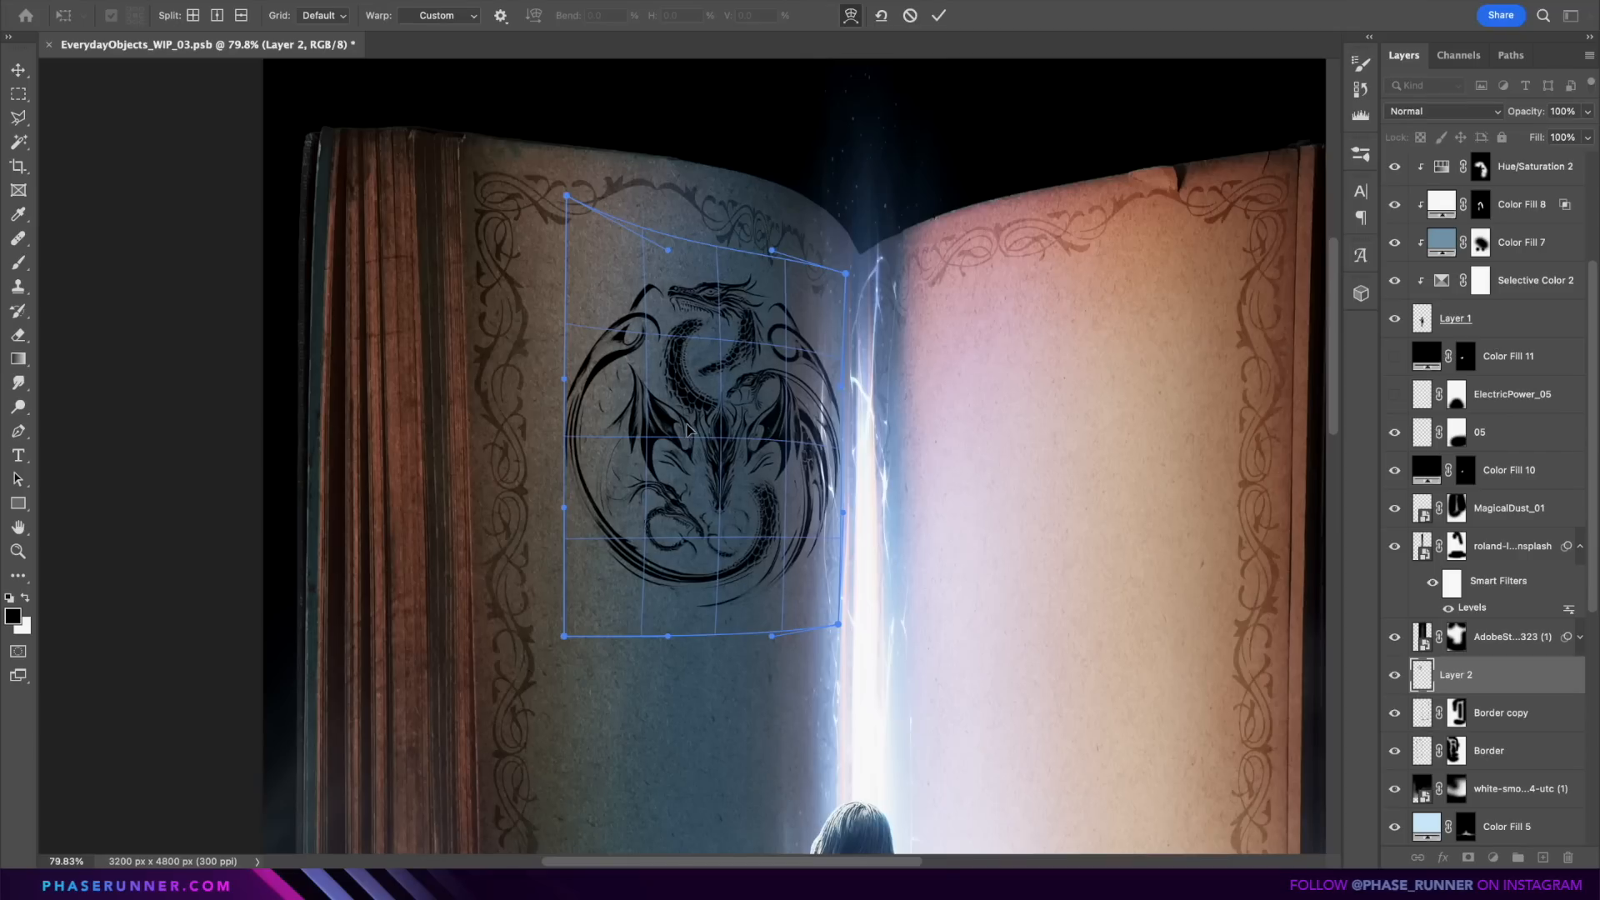
left_click_drag(708, 438, 699, 432)
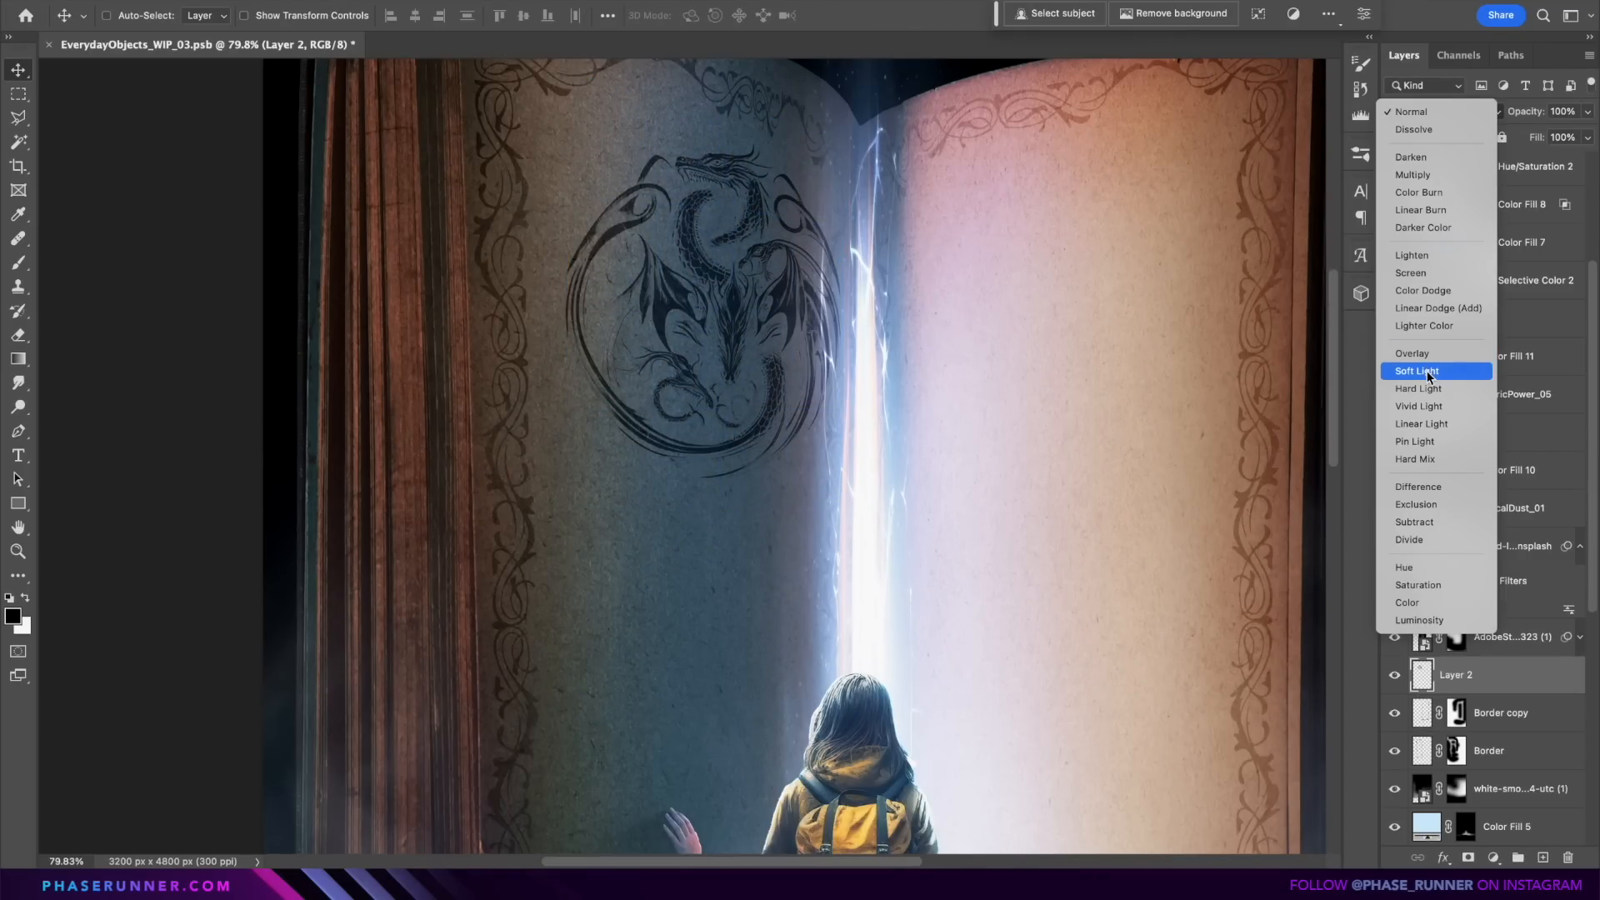
Step: Set the dragon emblem layer to the Soft Light blend mode and add a layer mask ready for brushing
left_click(1429, 372)
left_click(1468, 857)
key("b")
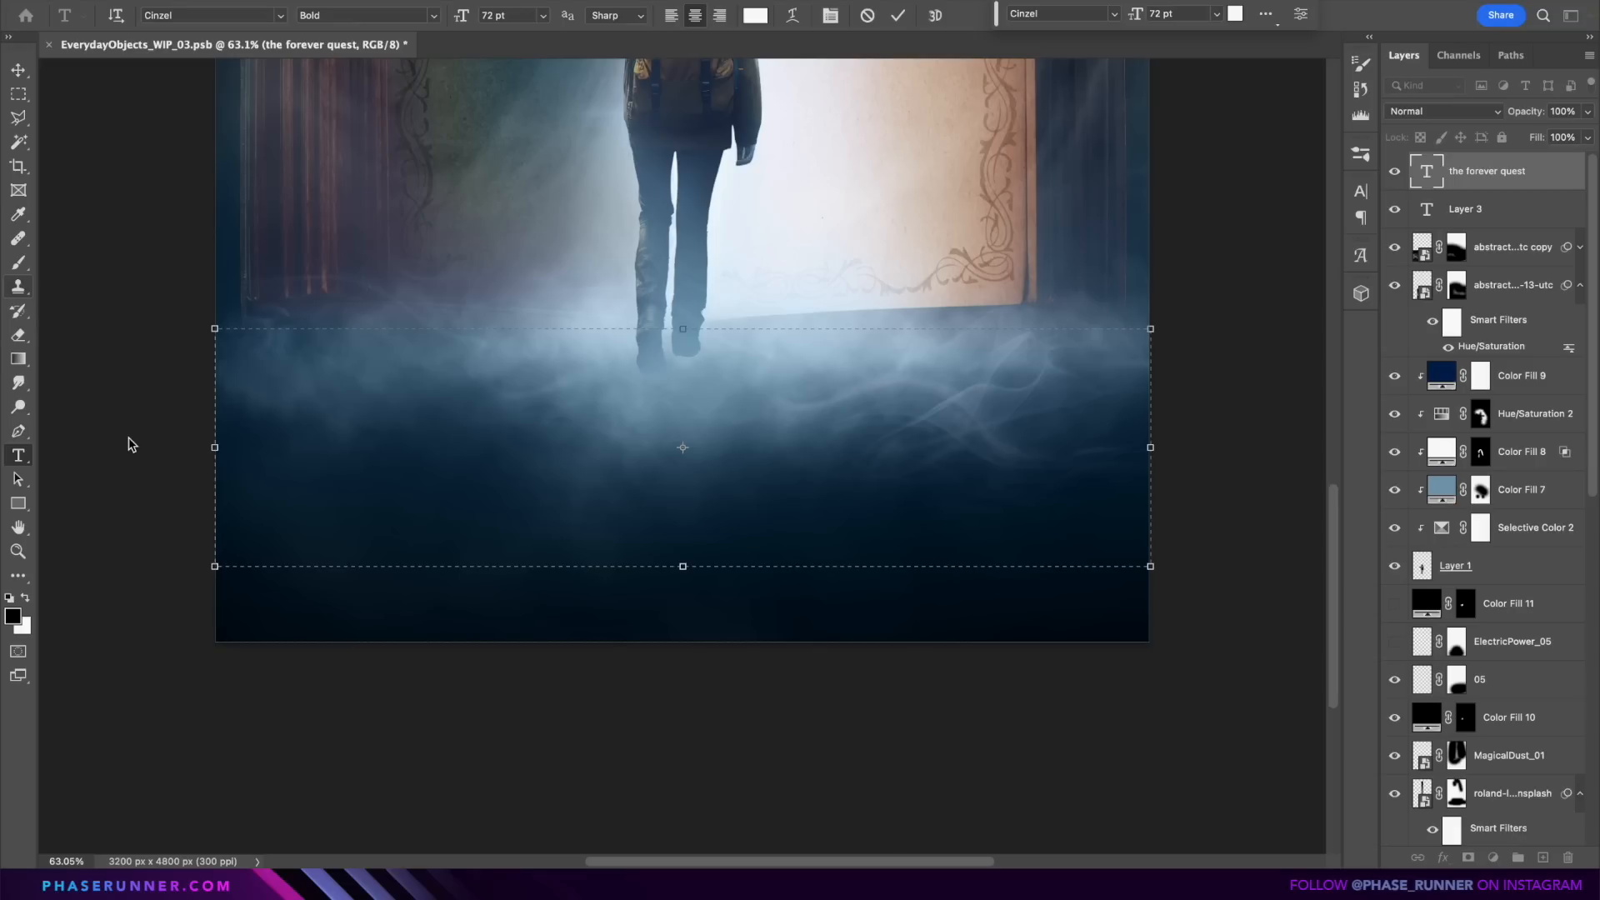
Step: Enter the title "the forever story" on two lines in the text box over the fog
type("the")
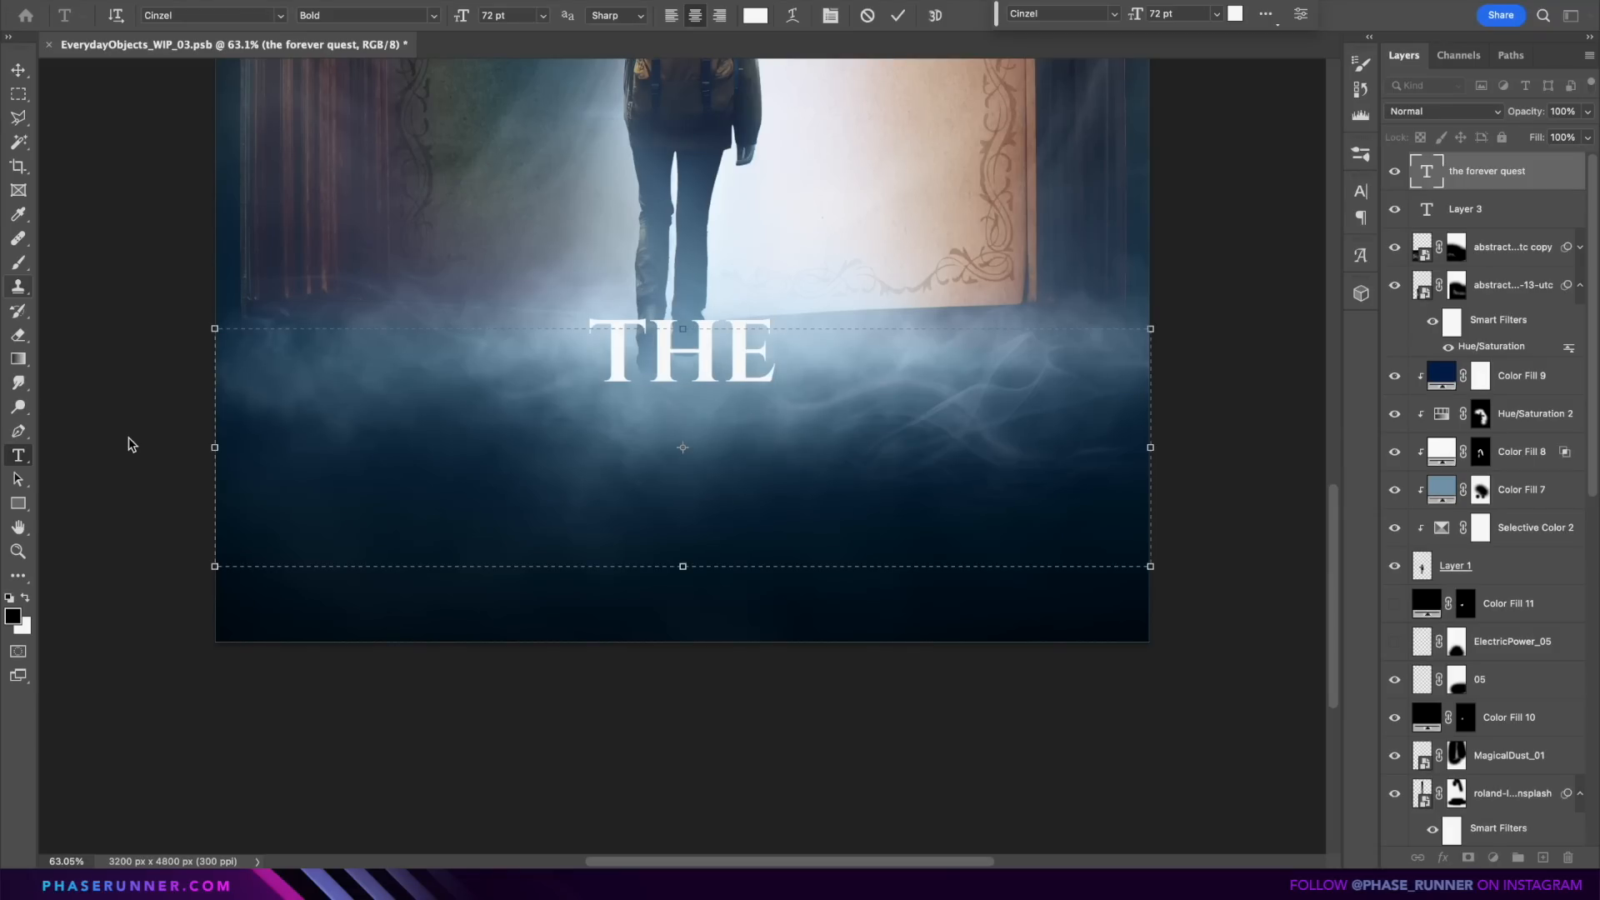
key("Return")
type("forever s")
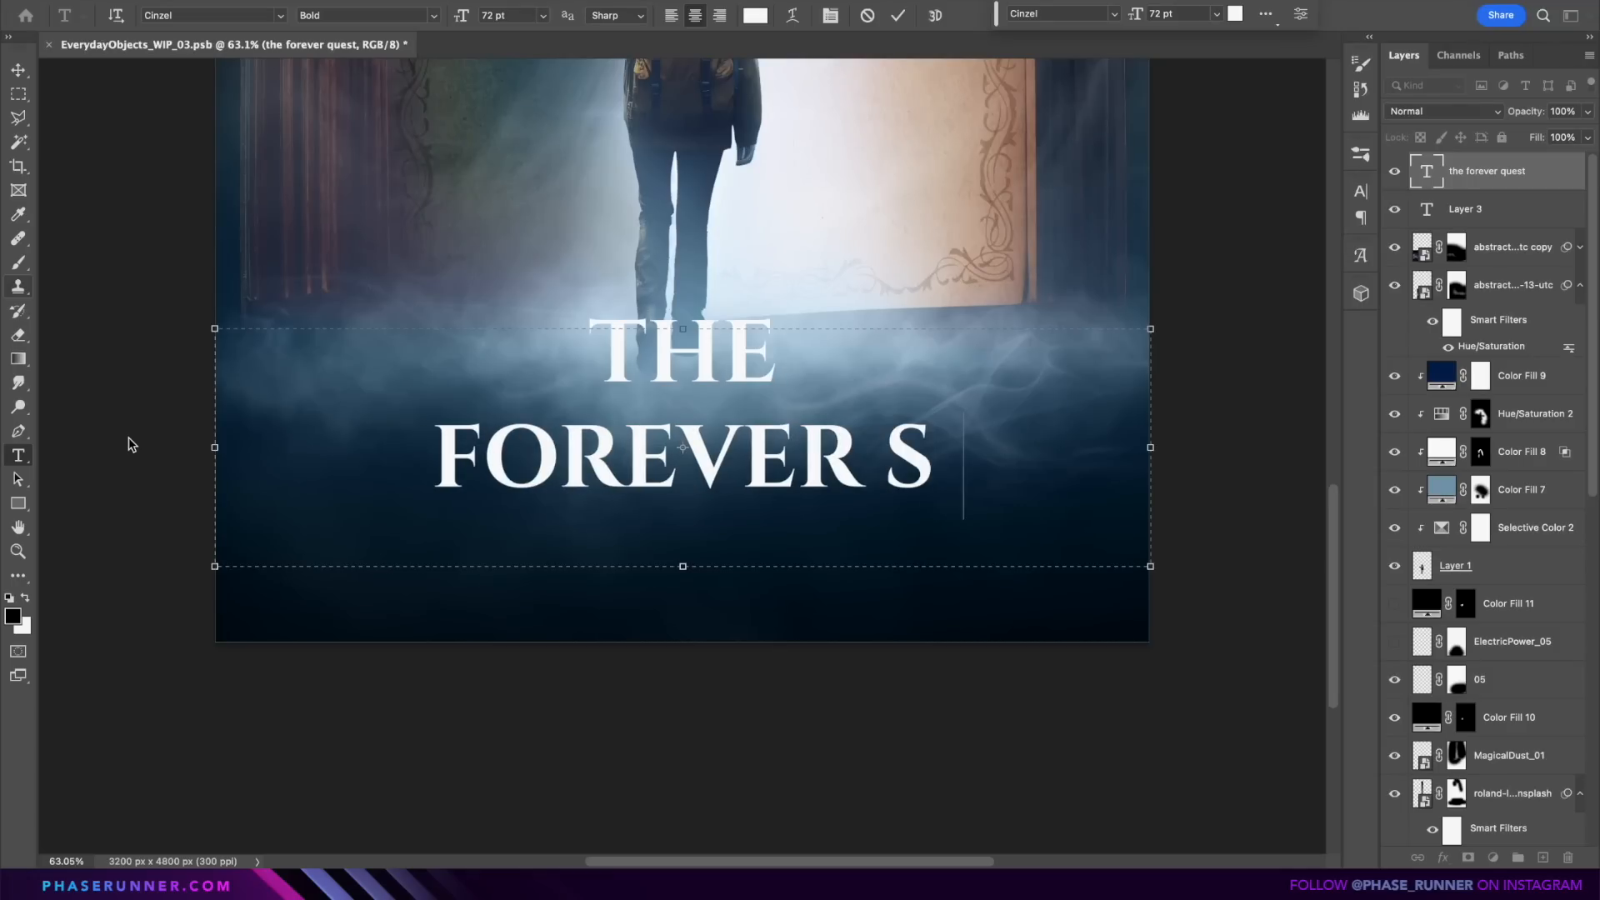
type("tory")
Step: Replace the whole title text with "ever quest"
left_click_drag(1074, 504, 530, 311)
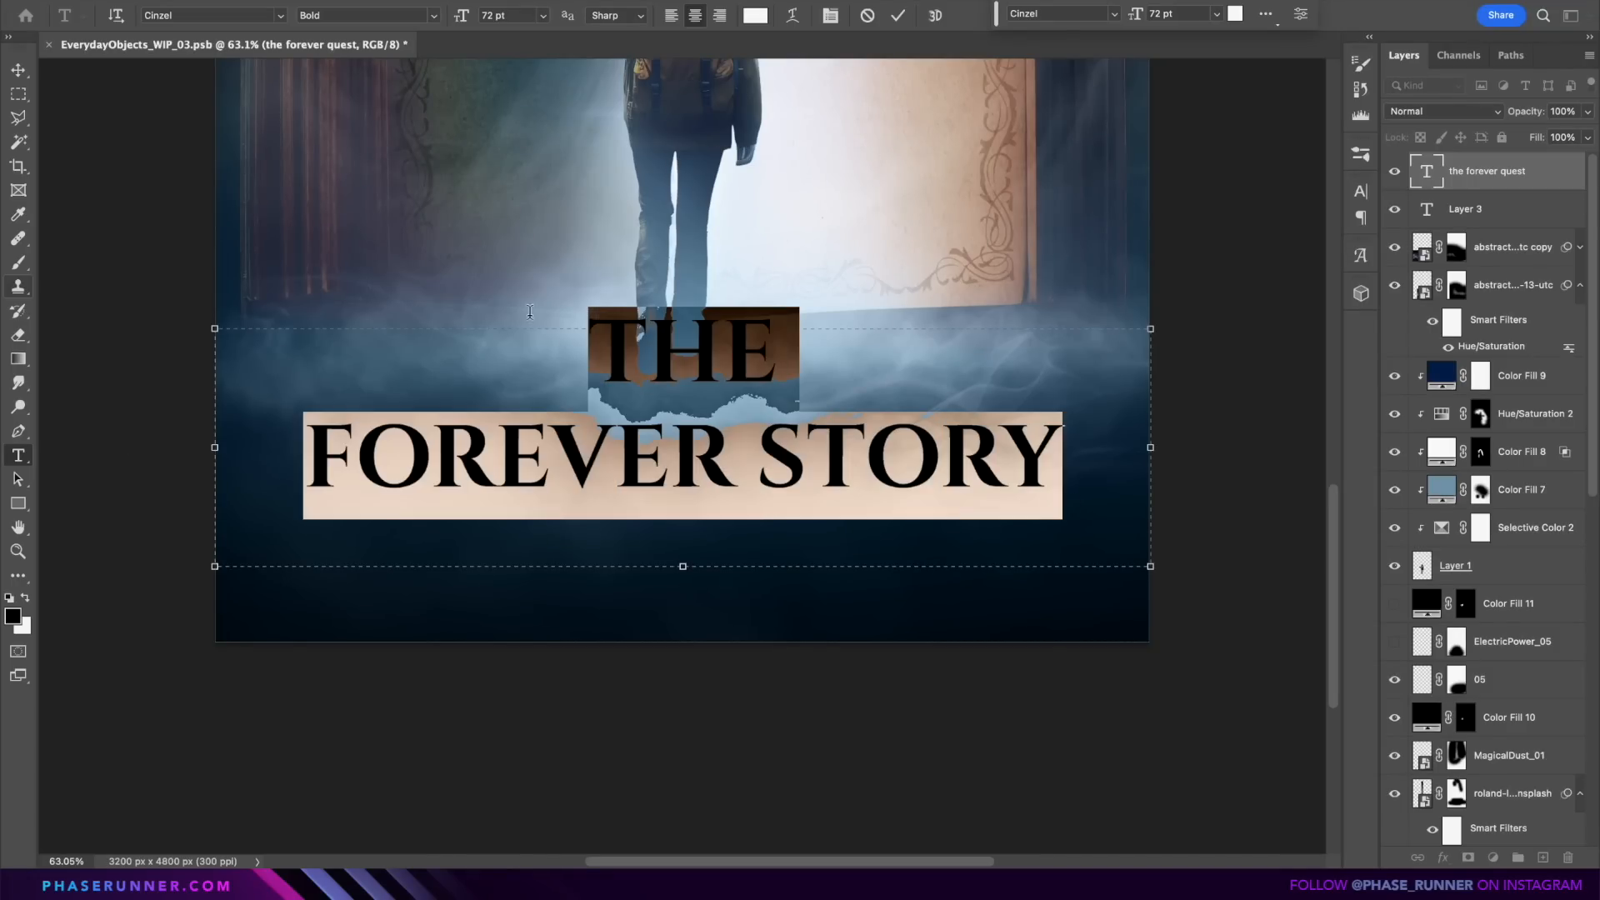
type("ever")
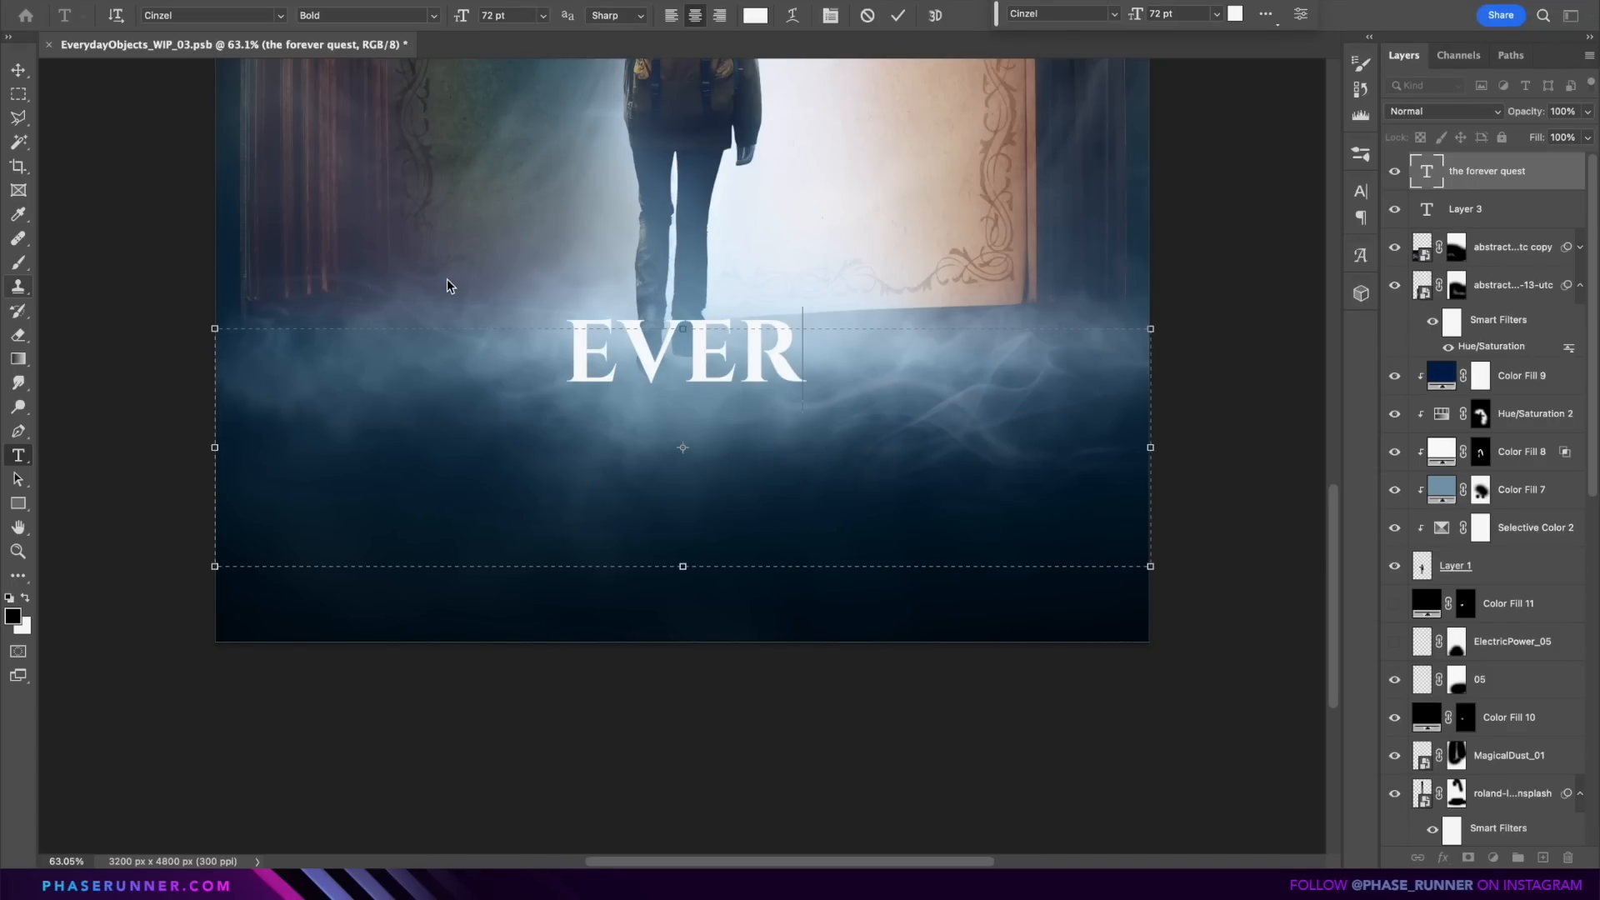
type(" quest")
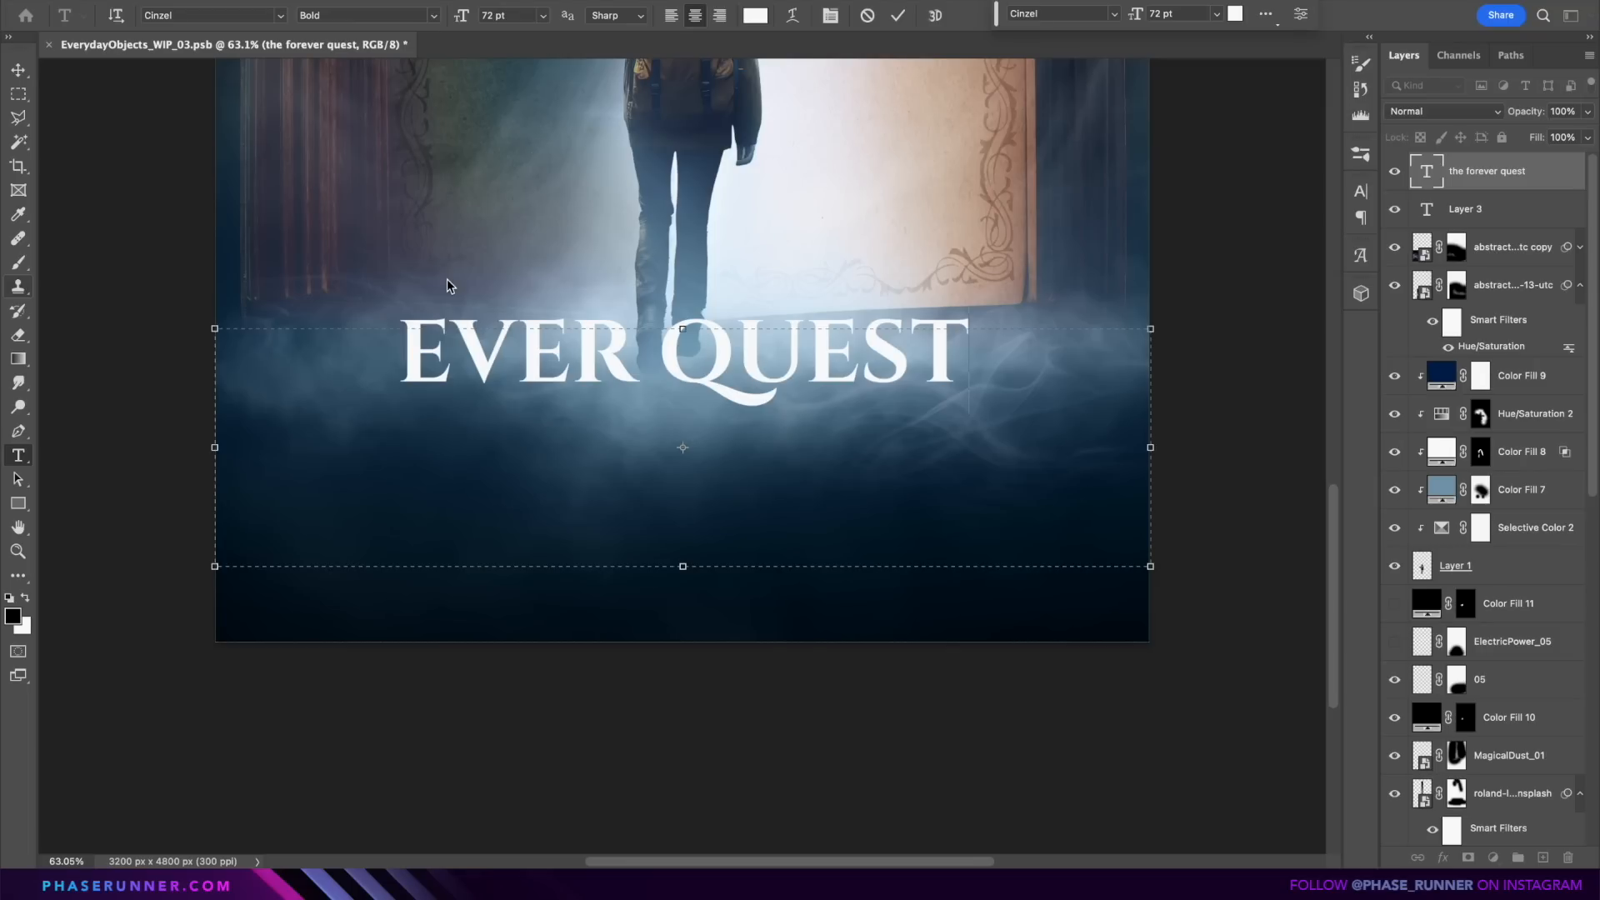
Step: Replace the whole title text with "the" and "forever quest" on two lines
key("super+a")
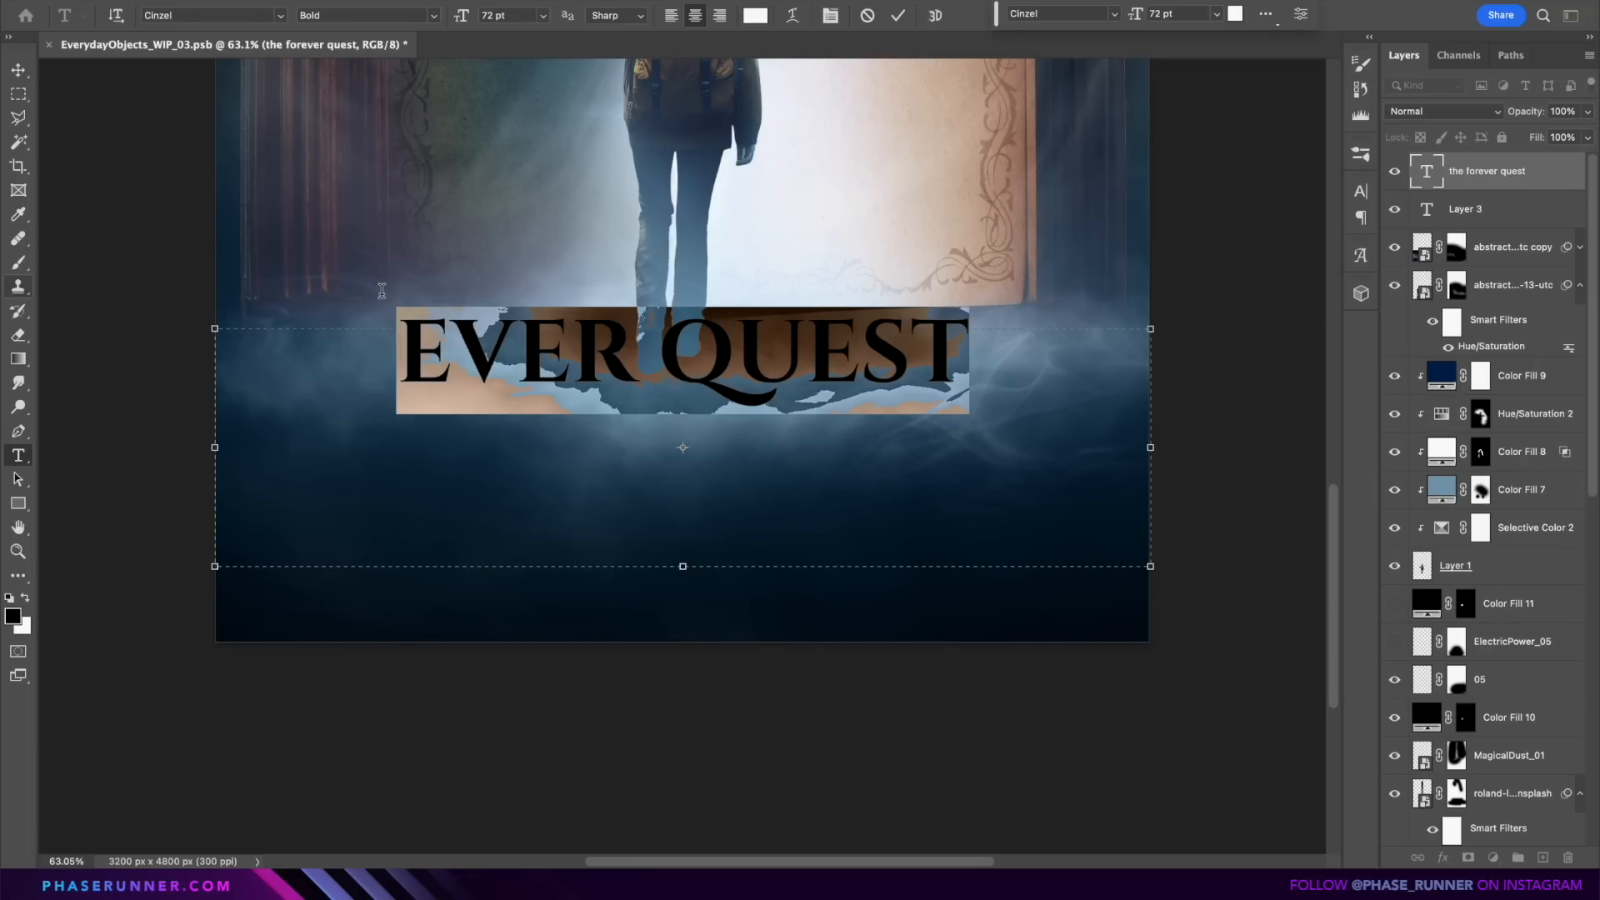
key("BackSpace")
type("the")
key("Return")
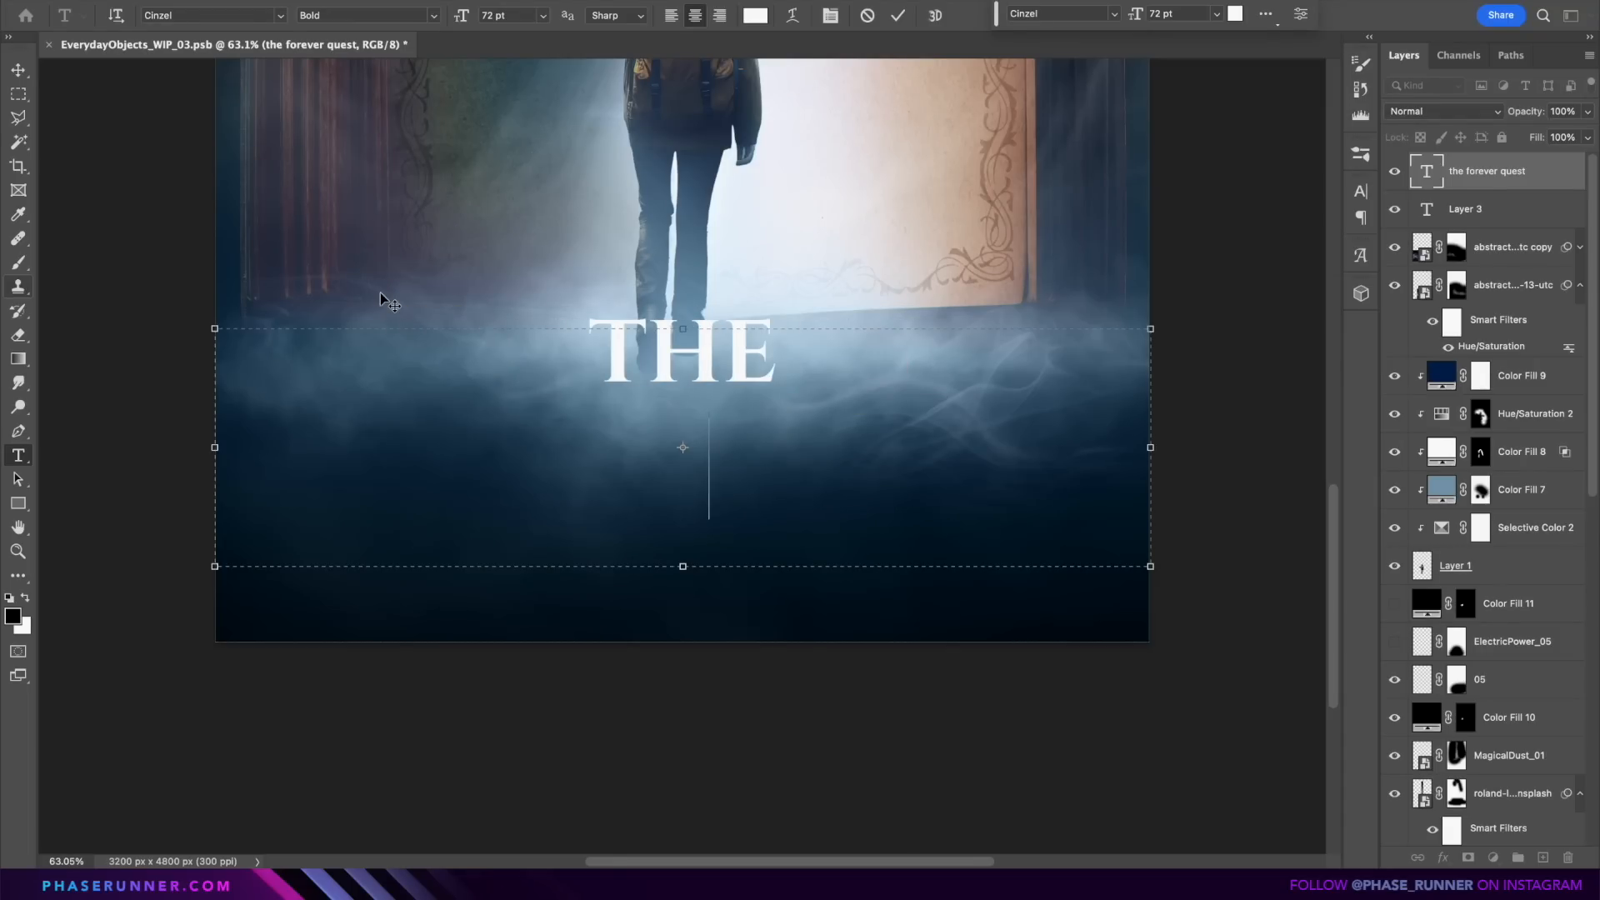
type("forever quest")
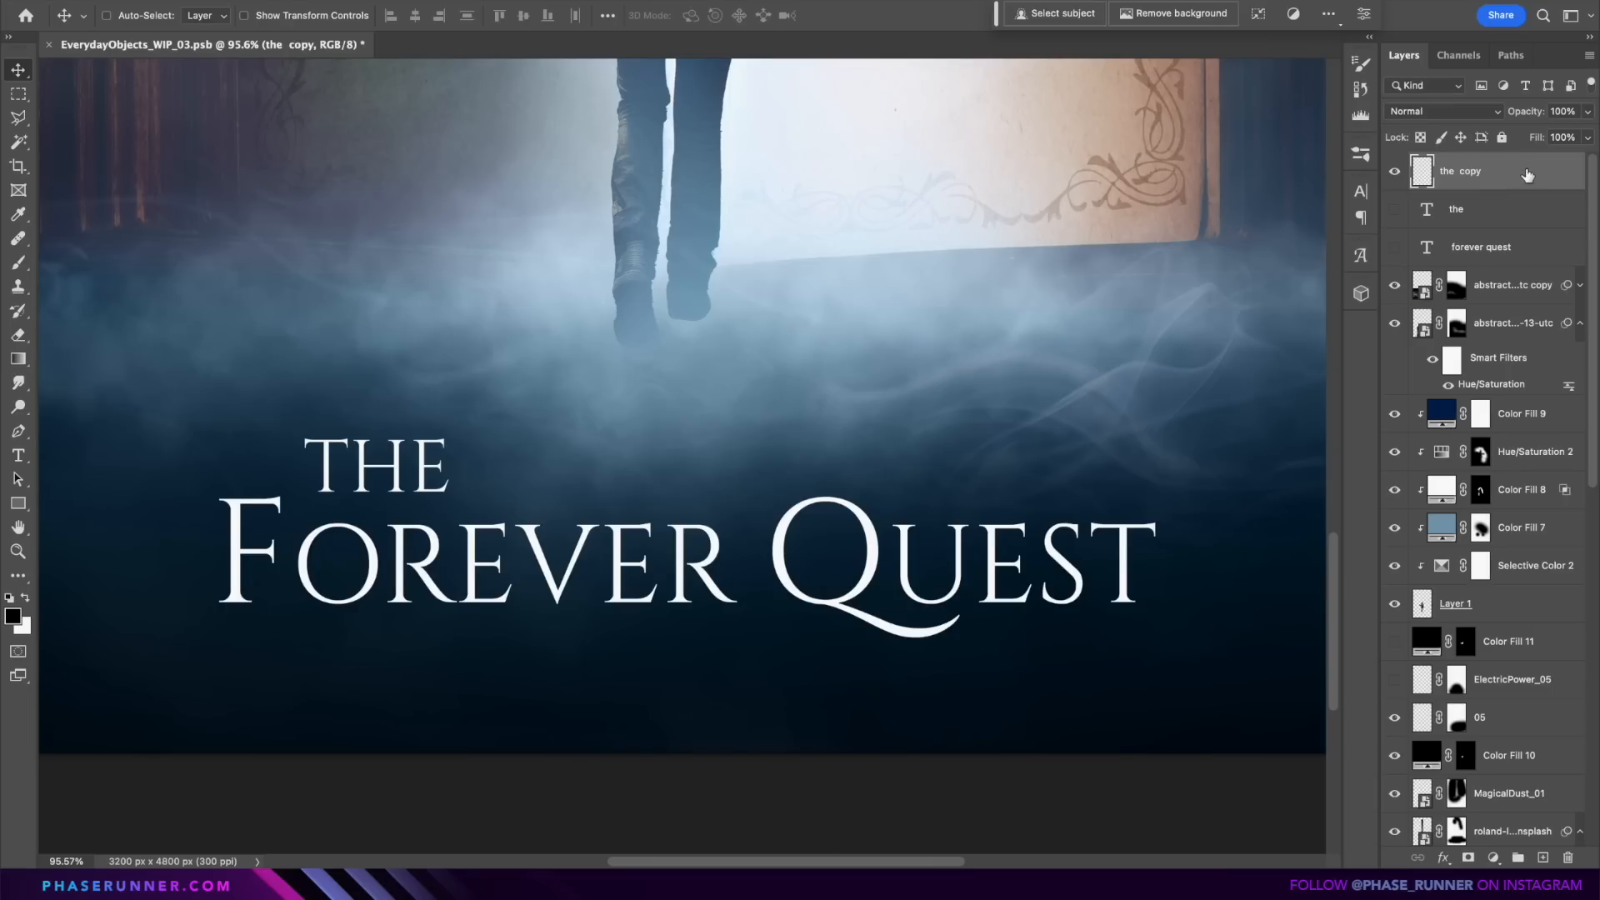
Step: Apply the saved Style 46 layer style to the merged title layer "the copy"
double_click(1527, 173)
left_click_drag(1062, 61, 993, 7)
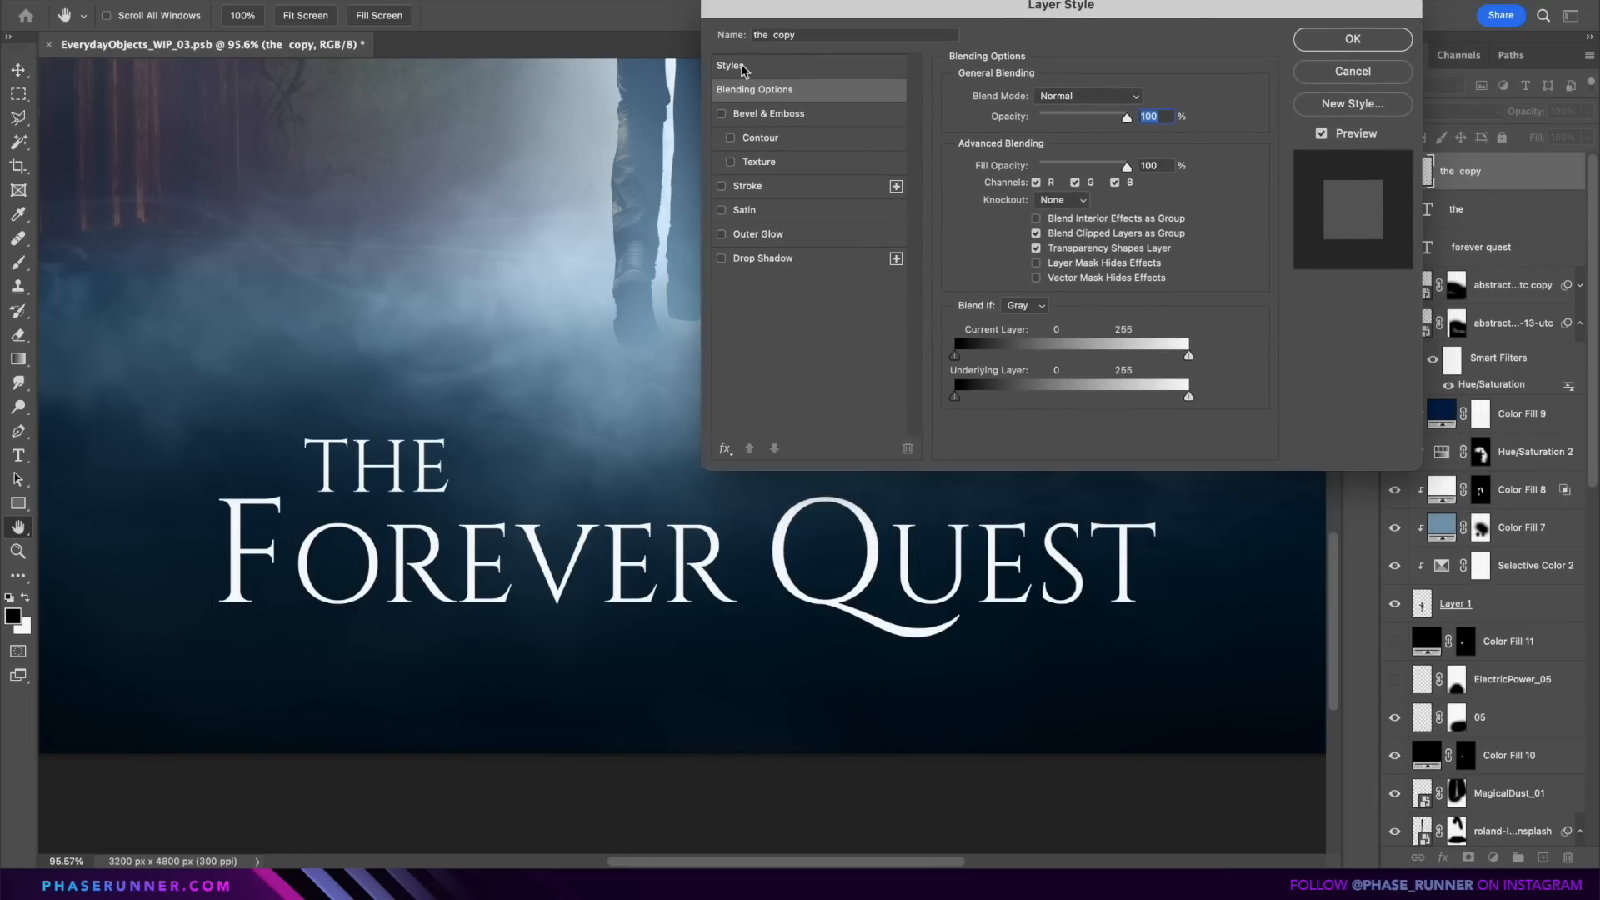
left_click(733, 67)
left_click(1015, 388)
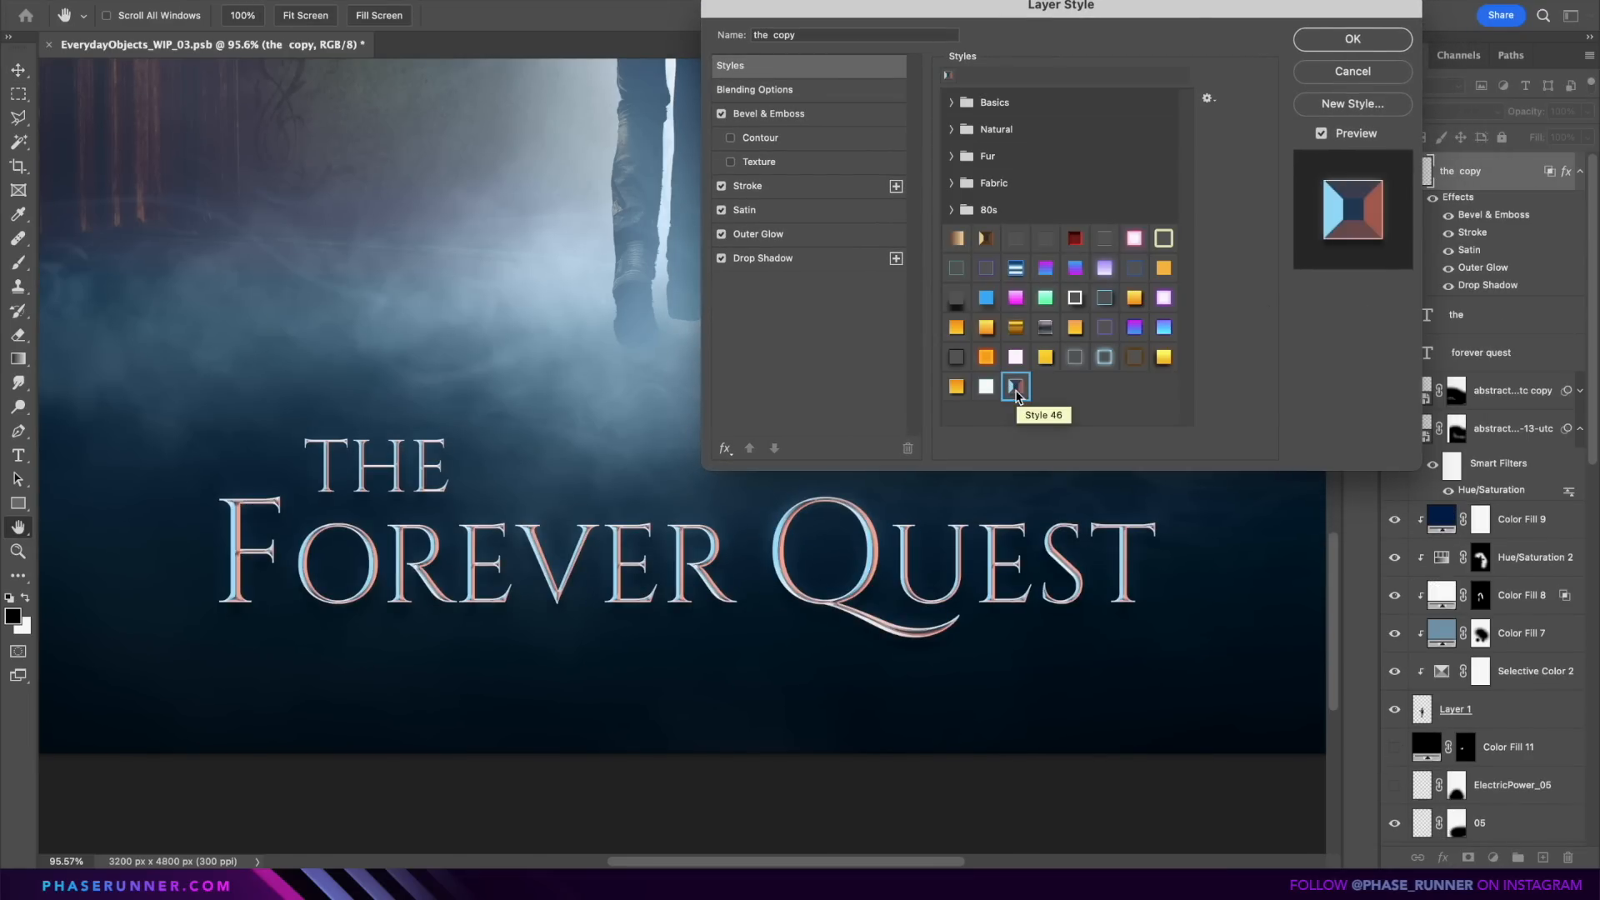
Step: Accept the layer style on the merged title layer and return to the full poster
left_click(1325, 43)
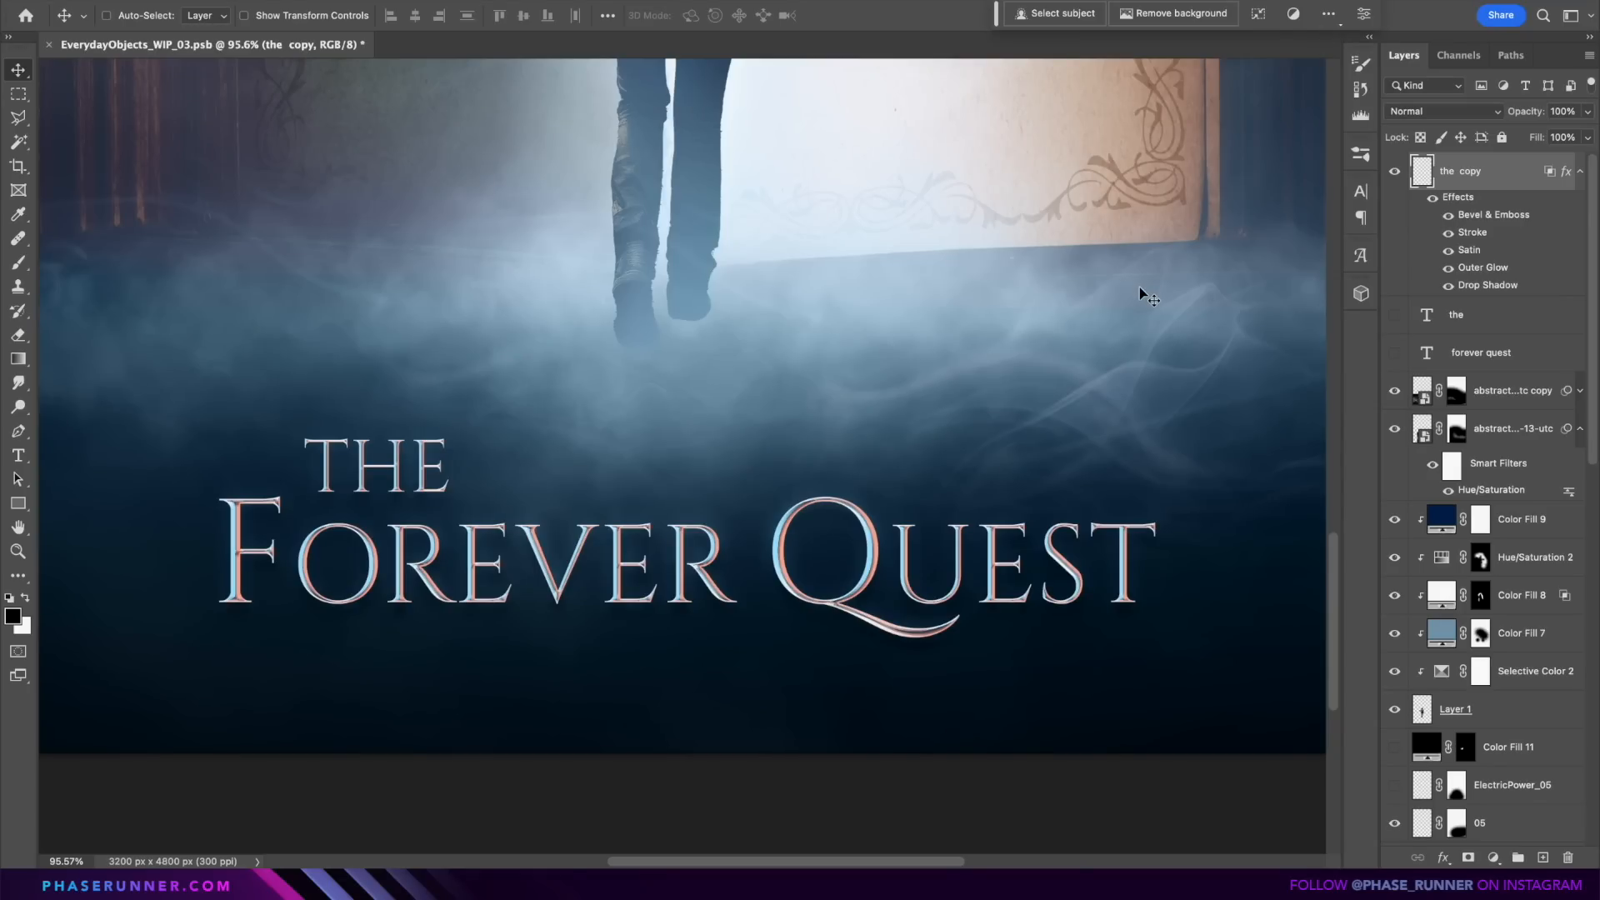
key("ctrl+0")
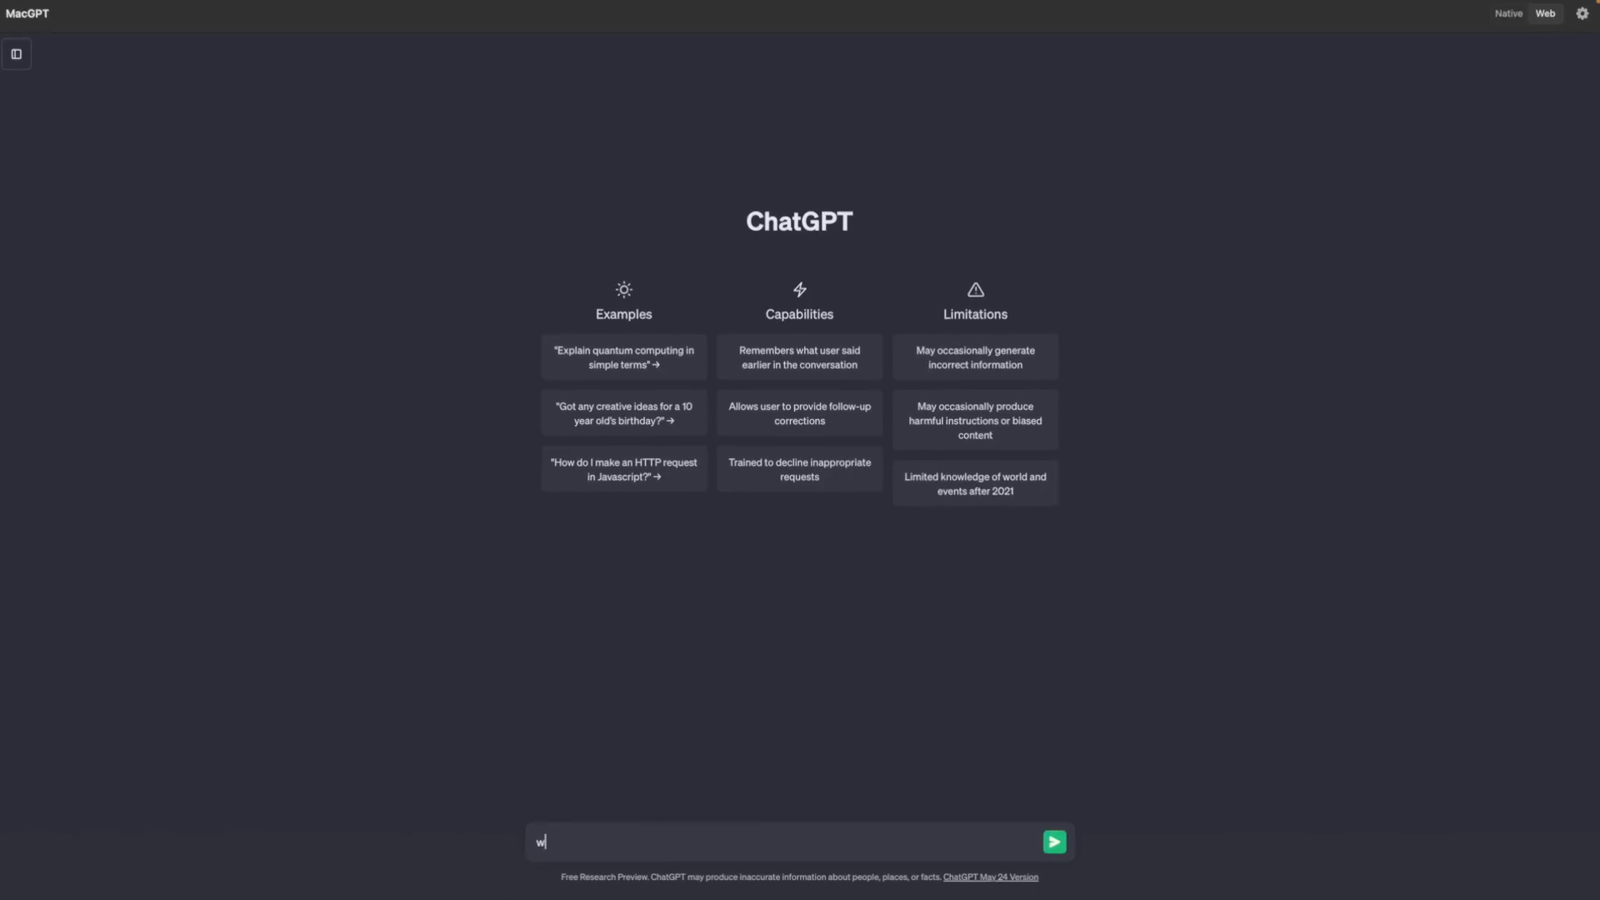
Step: Switch to ChatGPT and ask it to "write the prologue to a fantasy book called the forever quest"
type("write the prologue to a fantasy book called the forever quest")
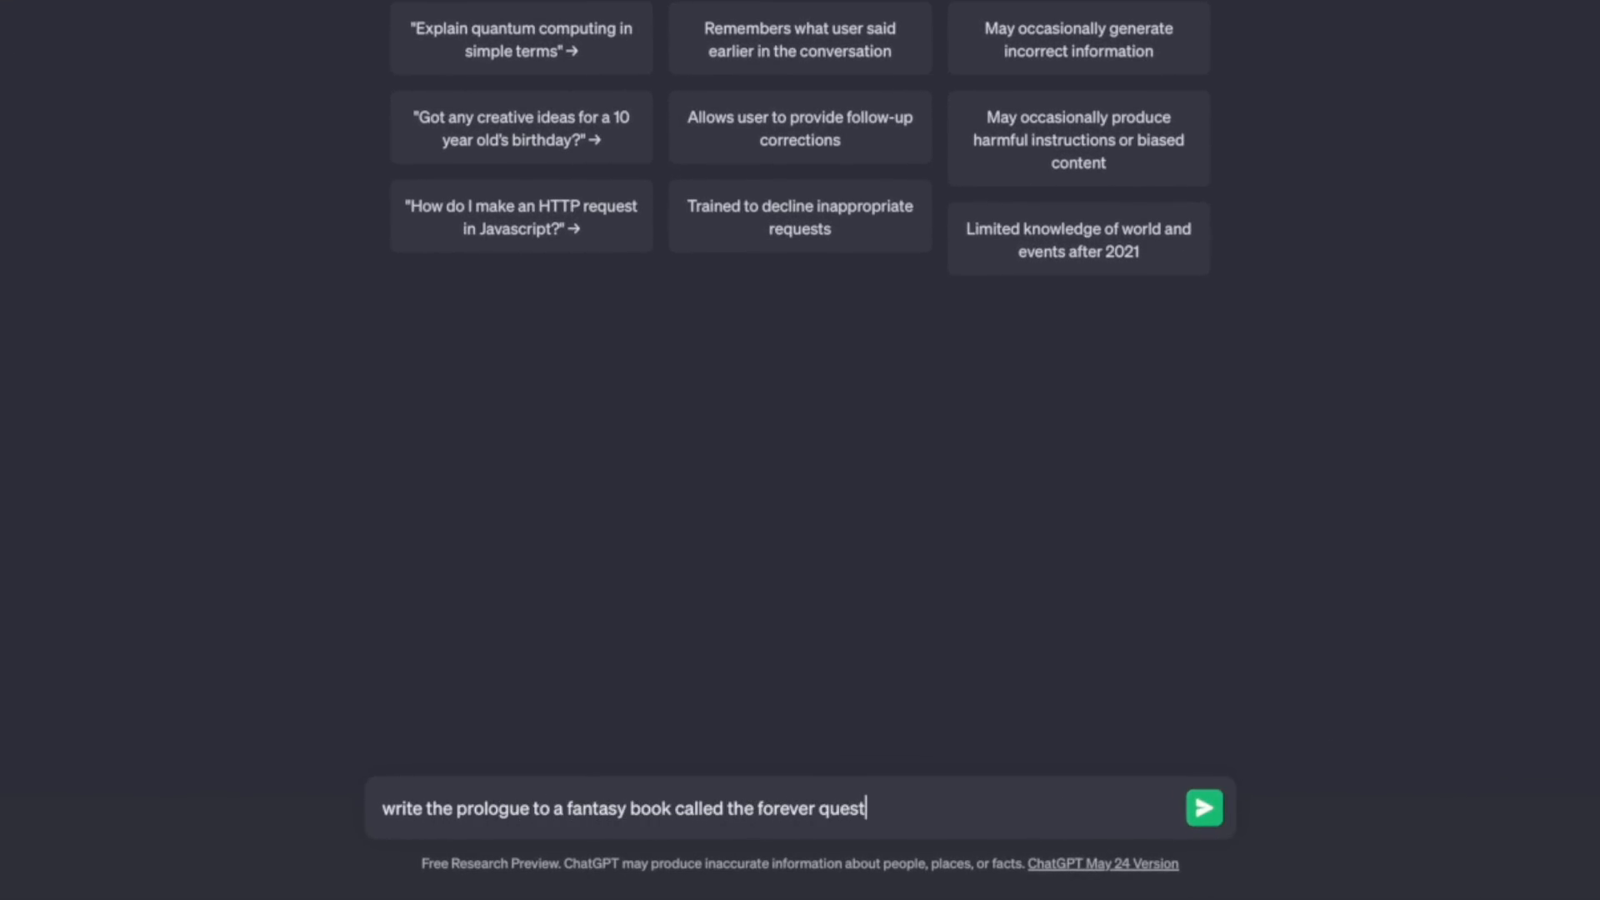
key("Return")
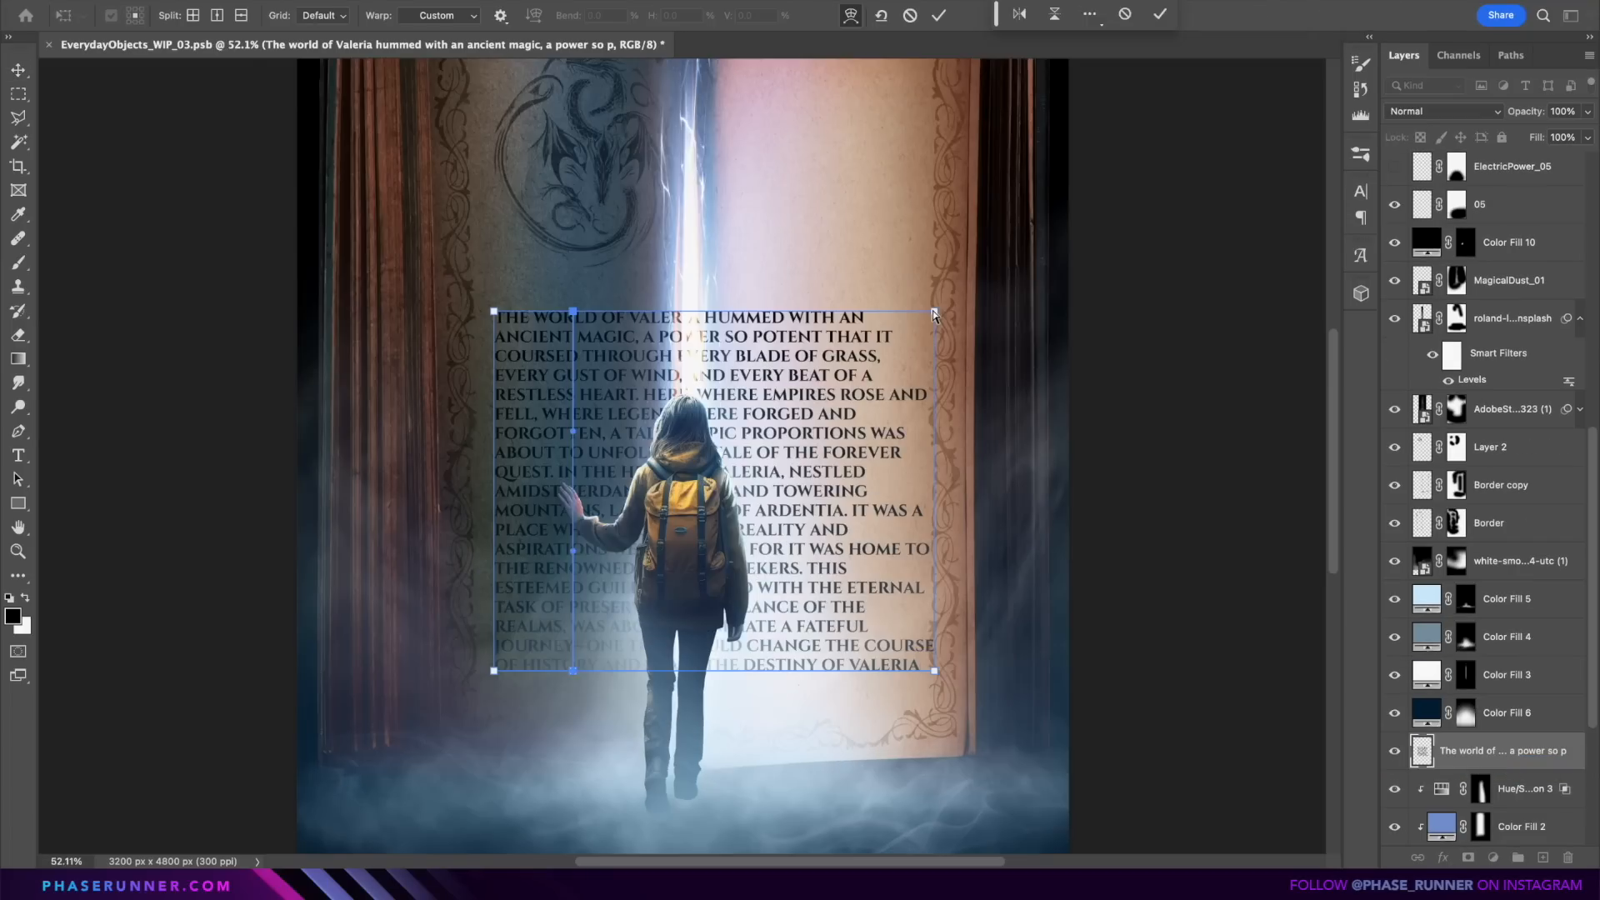
Step: Warp the "The world of Valeria" text block so it narrows toward the spine and follows the curve of the left page
left_click_drag(935, 315, 749, 323)
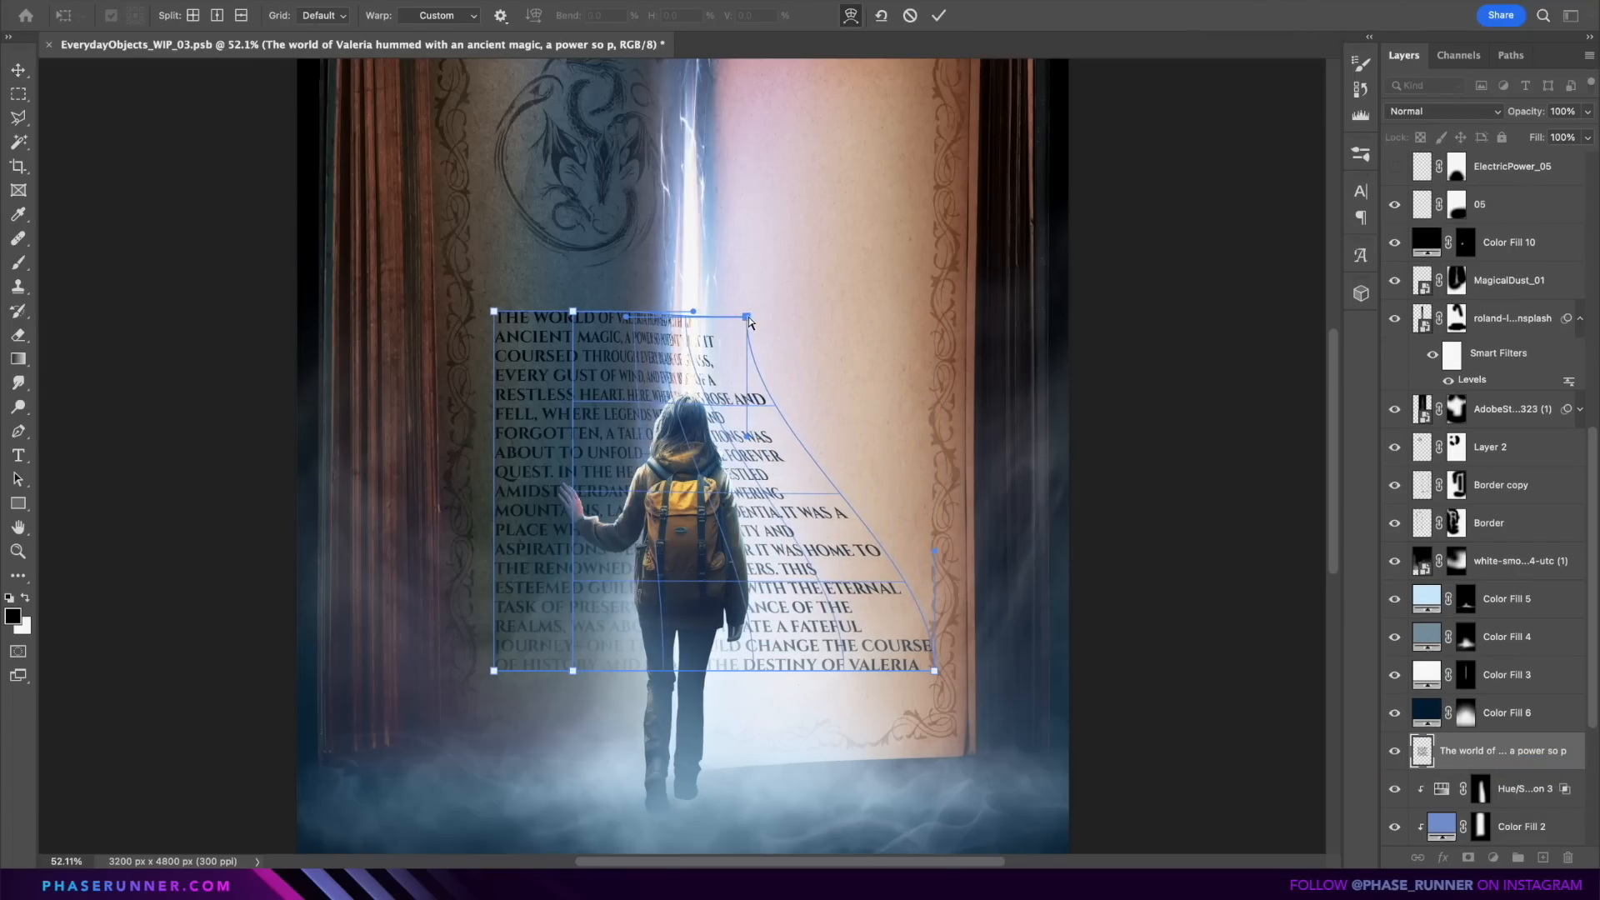
left_click_drag(935, 670, 754, 672)
left_click_drag(494, 672, 497, 673)
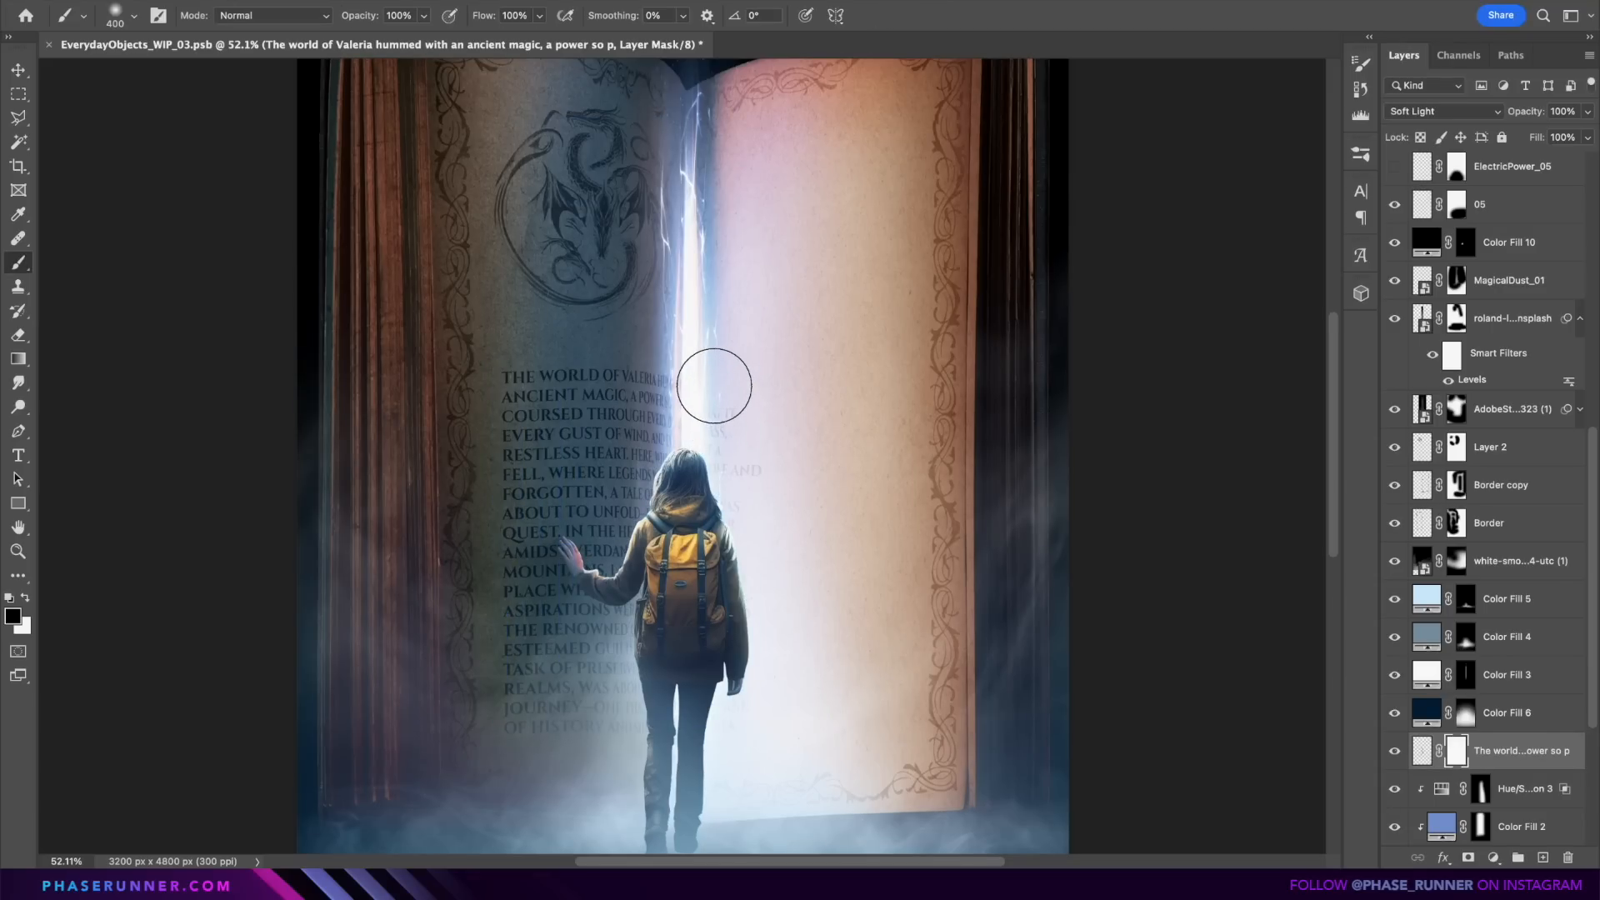
scroll(714, 386, "down", 5)
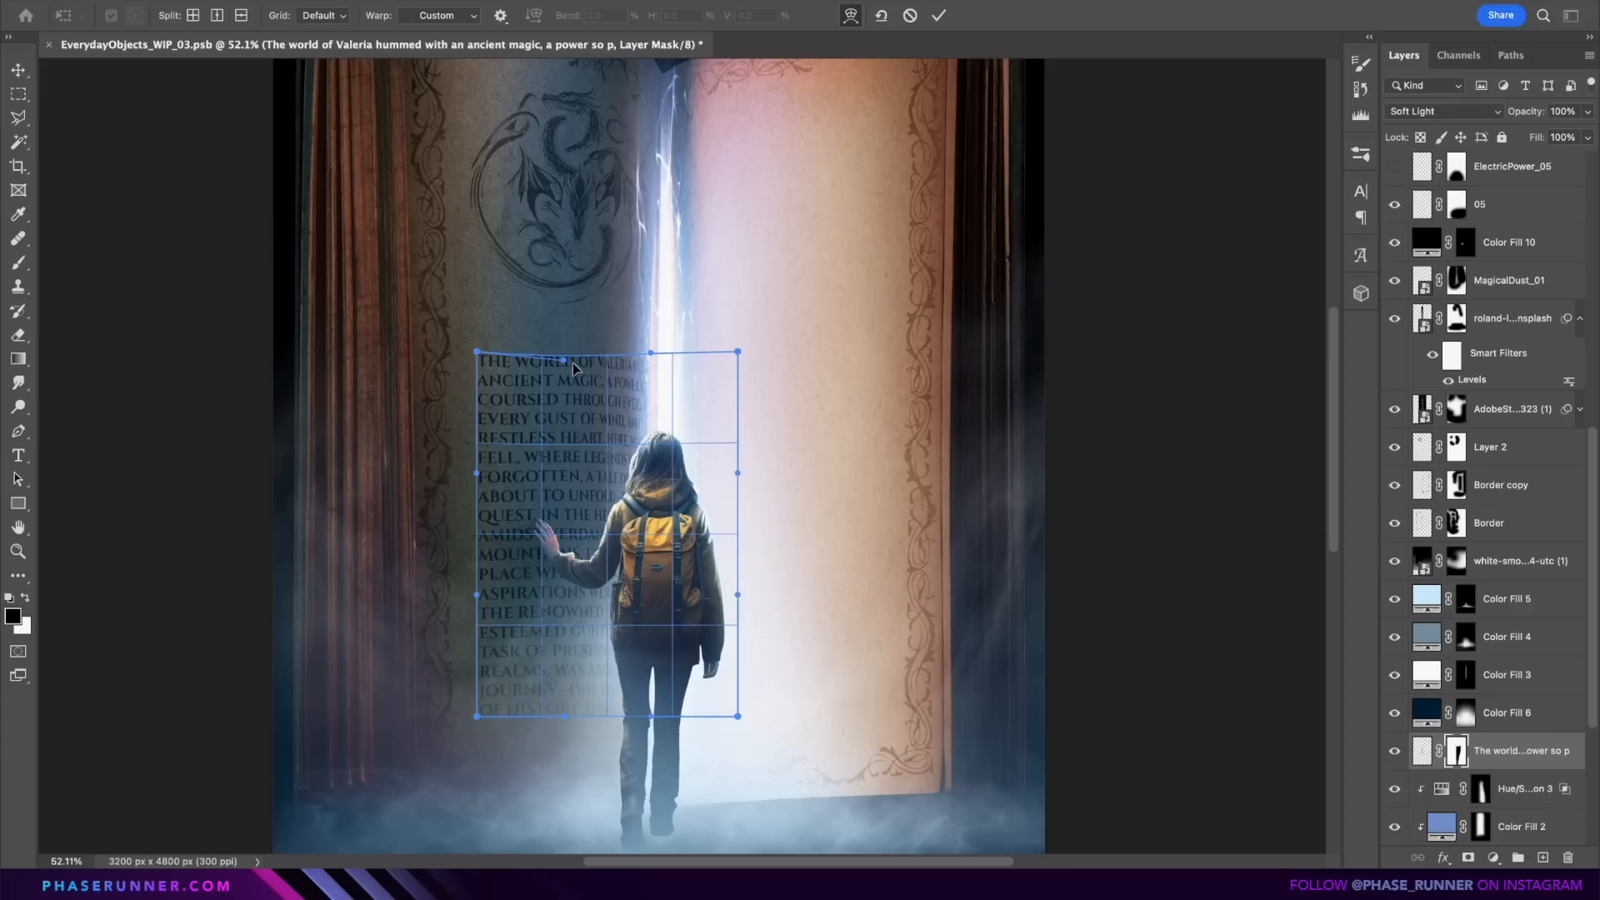
left_click_drag(638, 381, 638, 384)
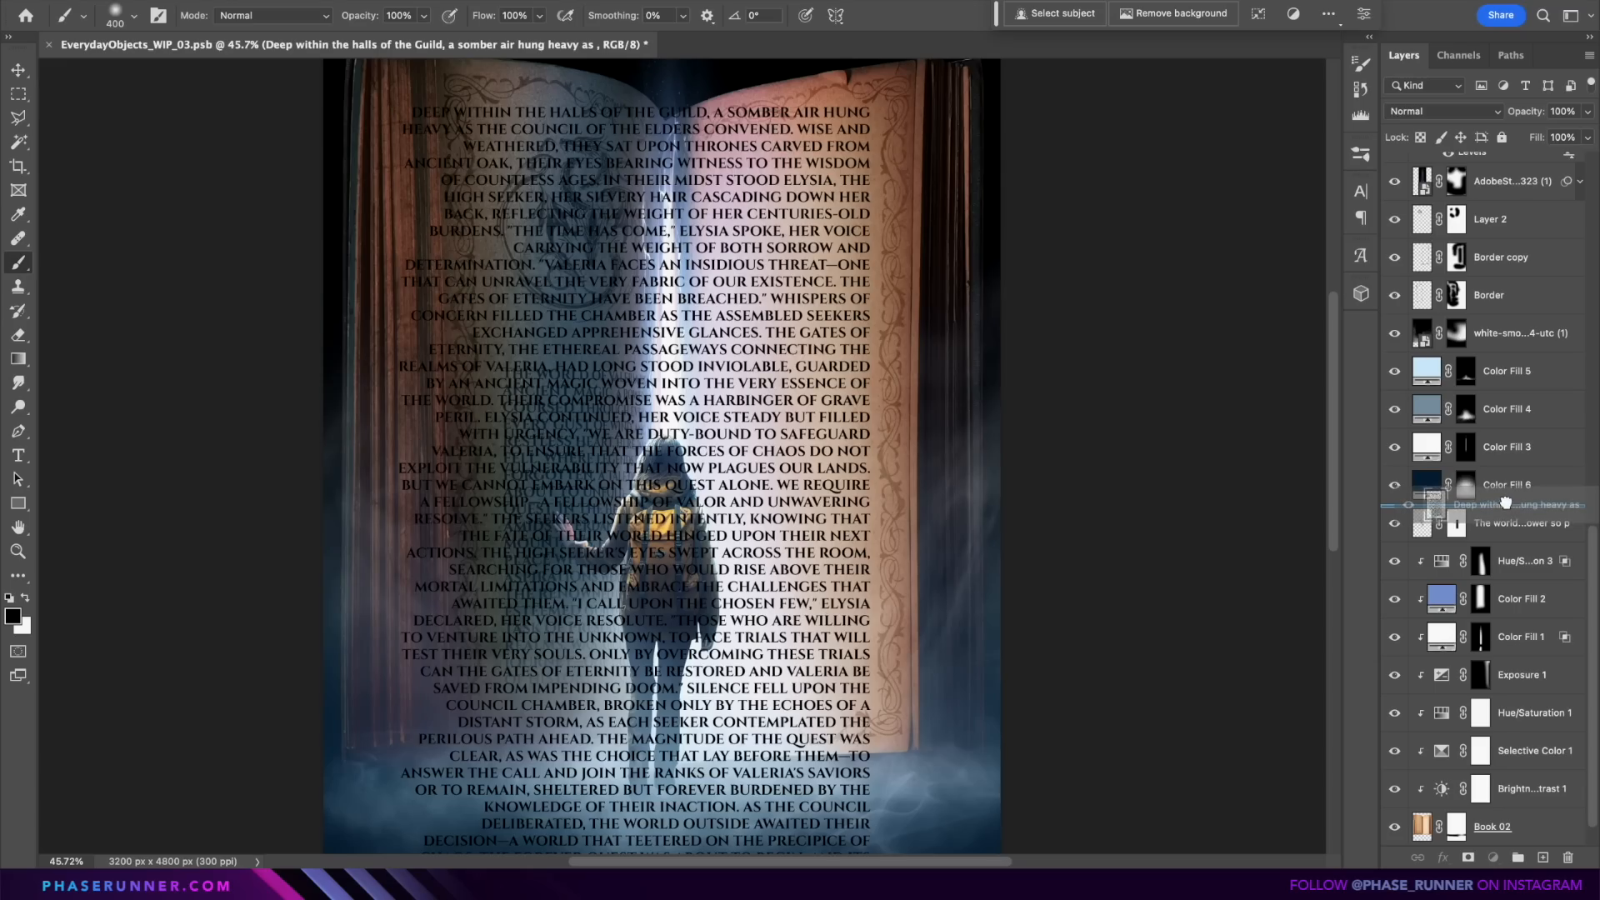
Step: Place the "Deep within the halls" text layer below Color Fill 6 and warp it to the right page's perspective
left_click_drag(1505, 502, 1507, 502)
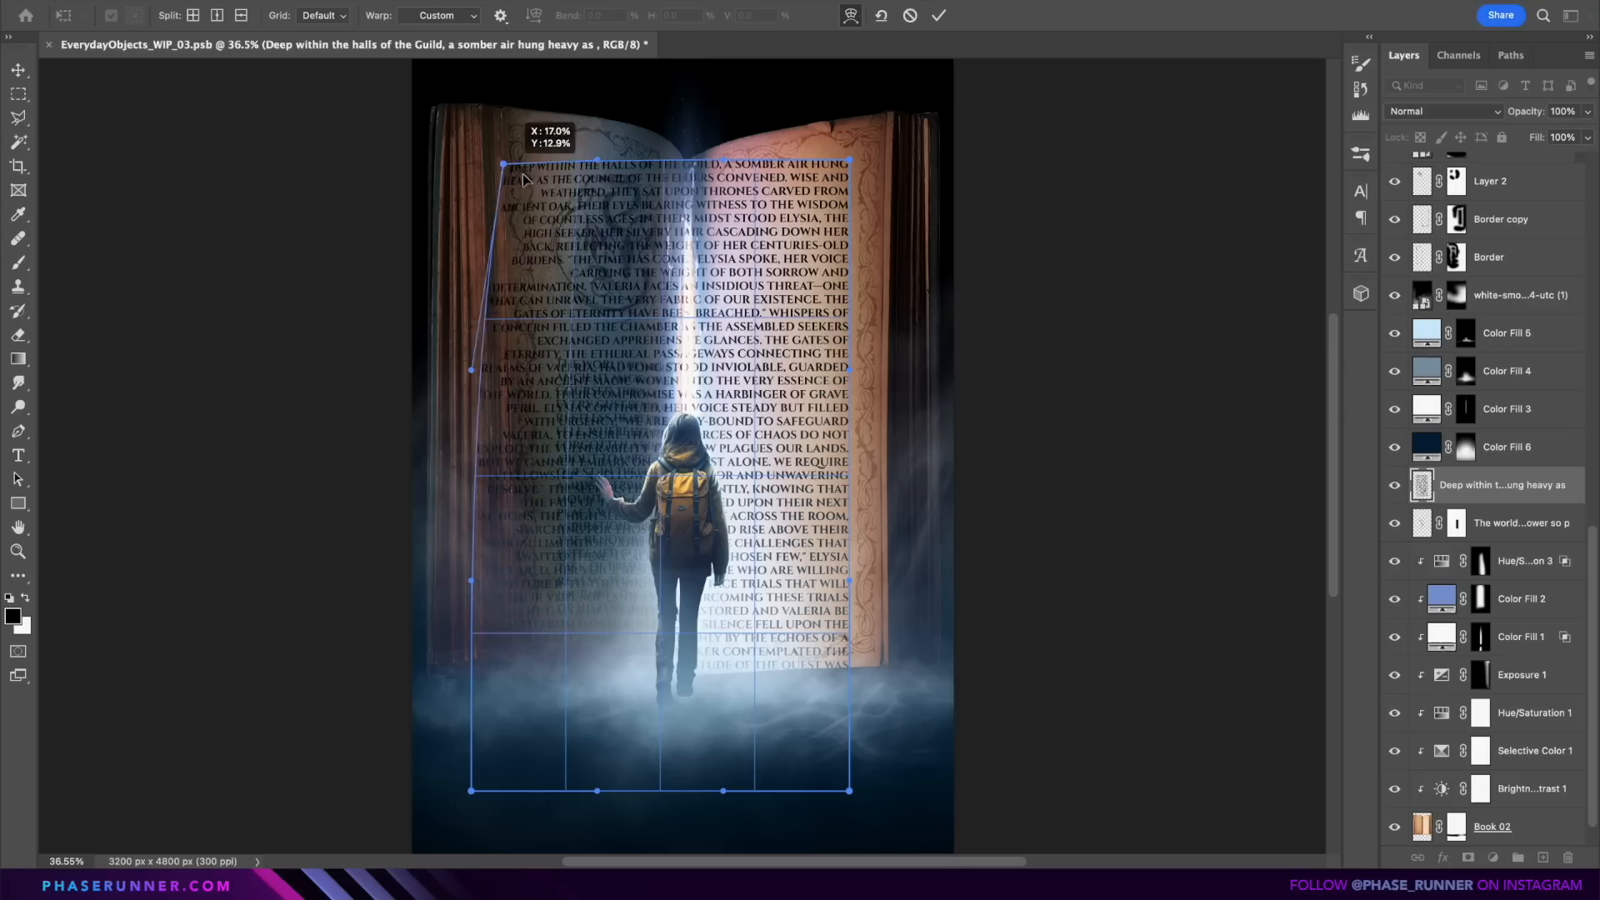
left_click_drag(500, 137, 597, 159)
mouse_move(631, 218)
left_mouse_down()
mouse_move(612, 226)
mouse_move(625, 248)
mouse_move(638, 239)
left_mouse_up()
left_click_drag(490, 491, 585, 511)
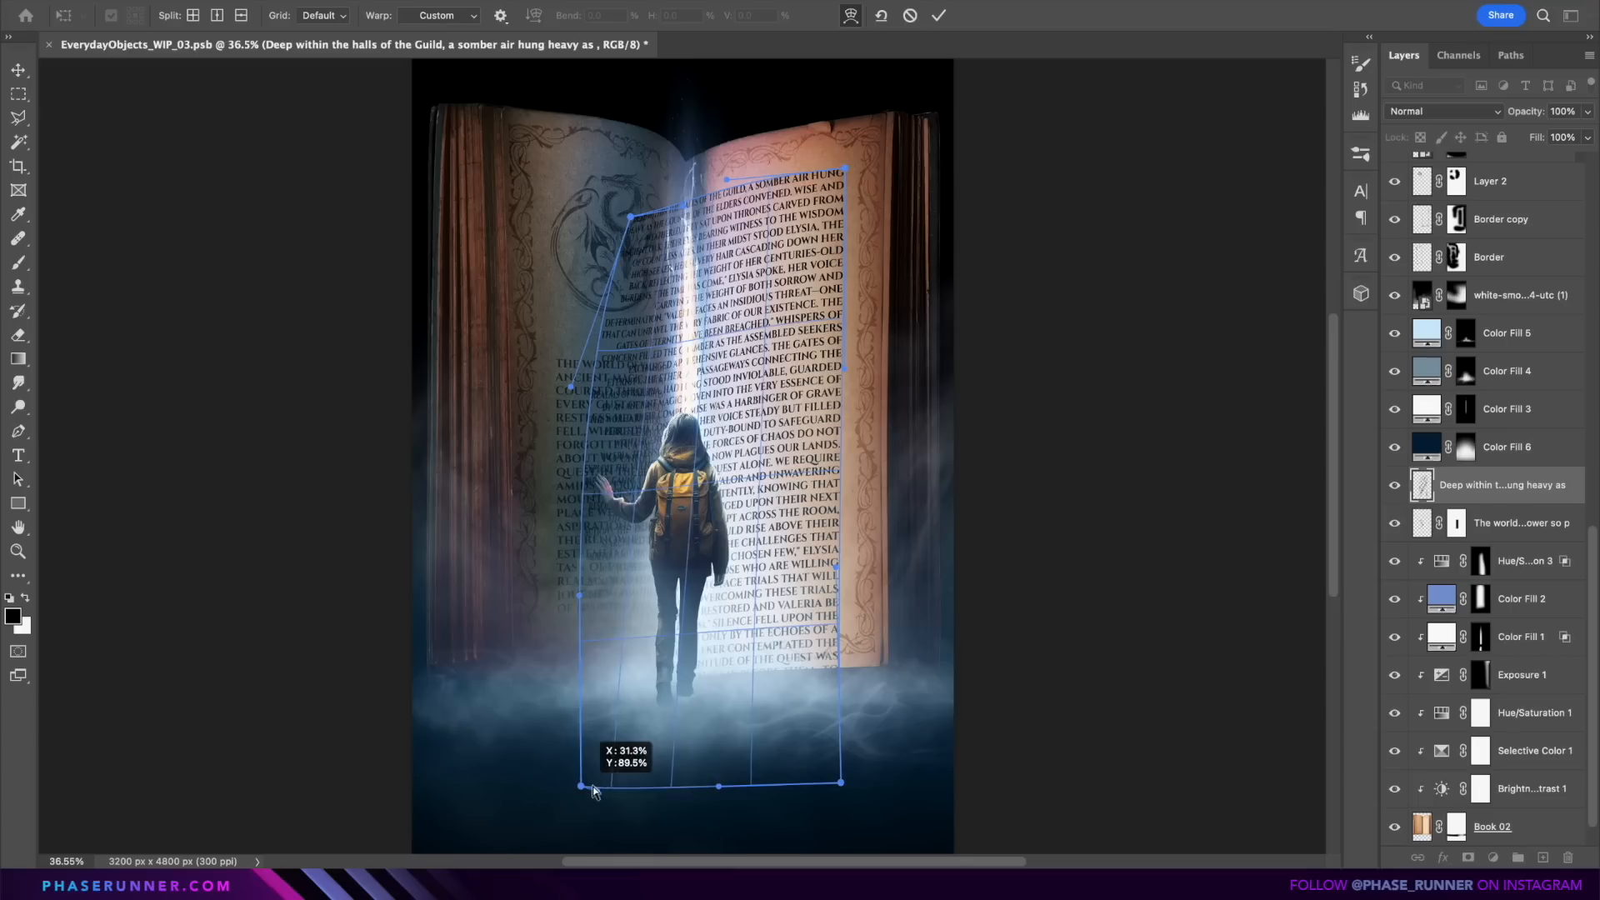
left_click_drag(588, 788, 617, 782)
left_click_drag(593, 465, 649, 464)
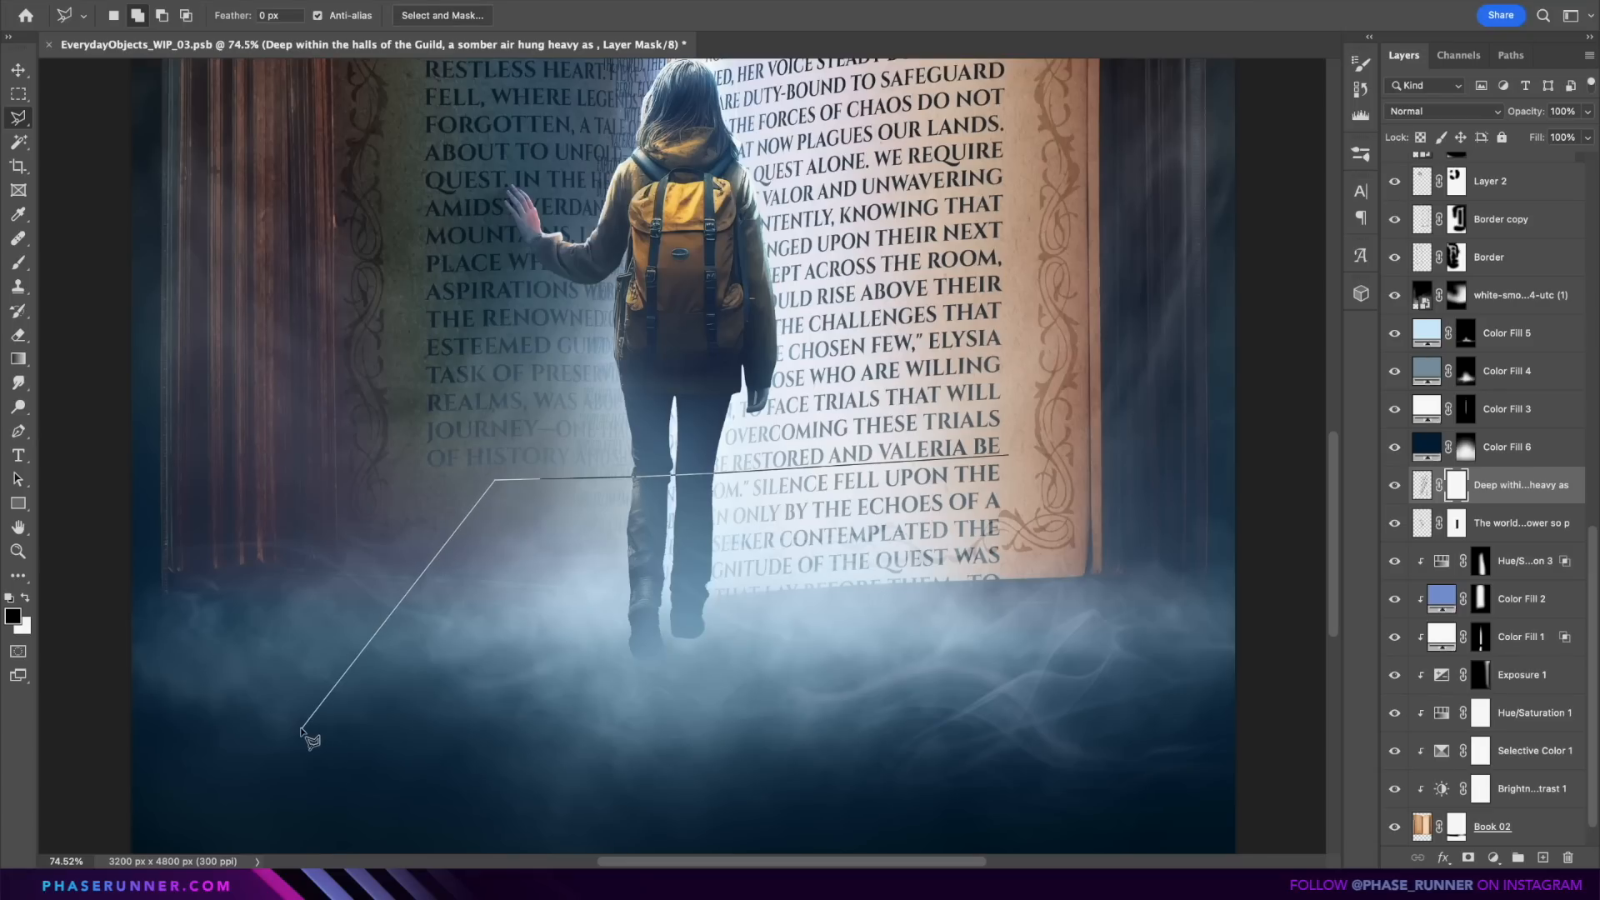
Step: Outline the surplus text below the line ending "valeria be" on the right page with a polygonal lasso selection
left_click(302, 729)
double_click(1171, 729)
Step: Preview the individual vine layers Vines 02, Layer 5, Layer 4 and Layer 3 on the poster
left_click(1394, 521)
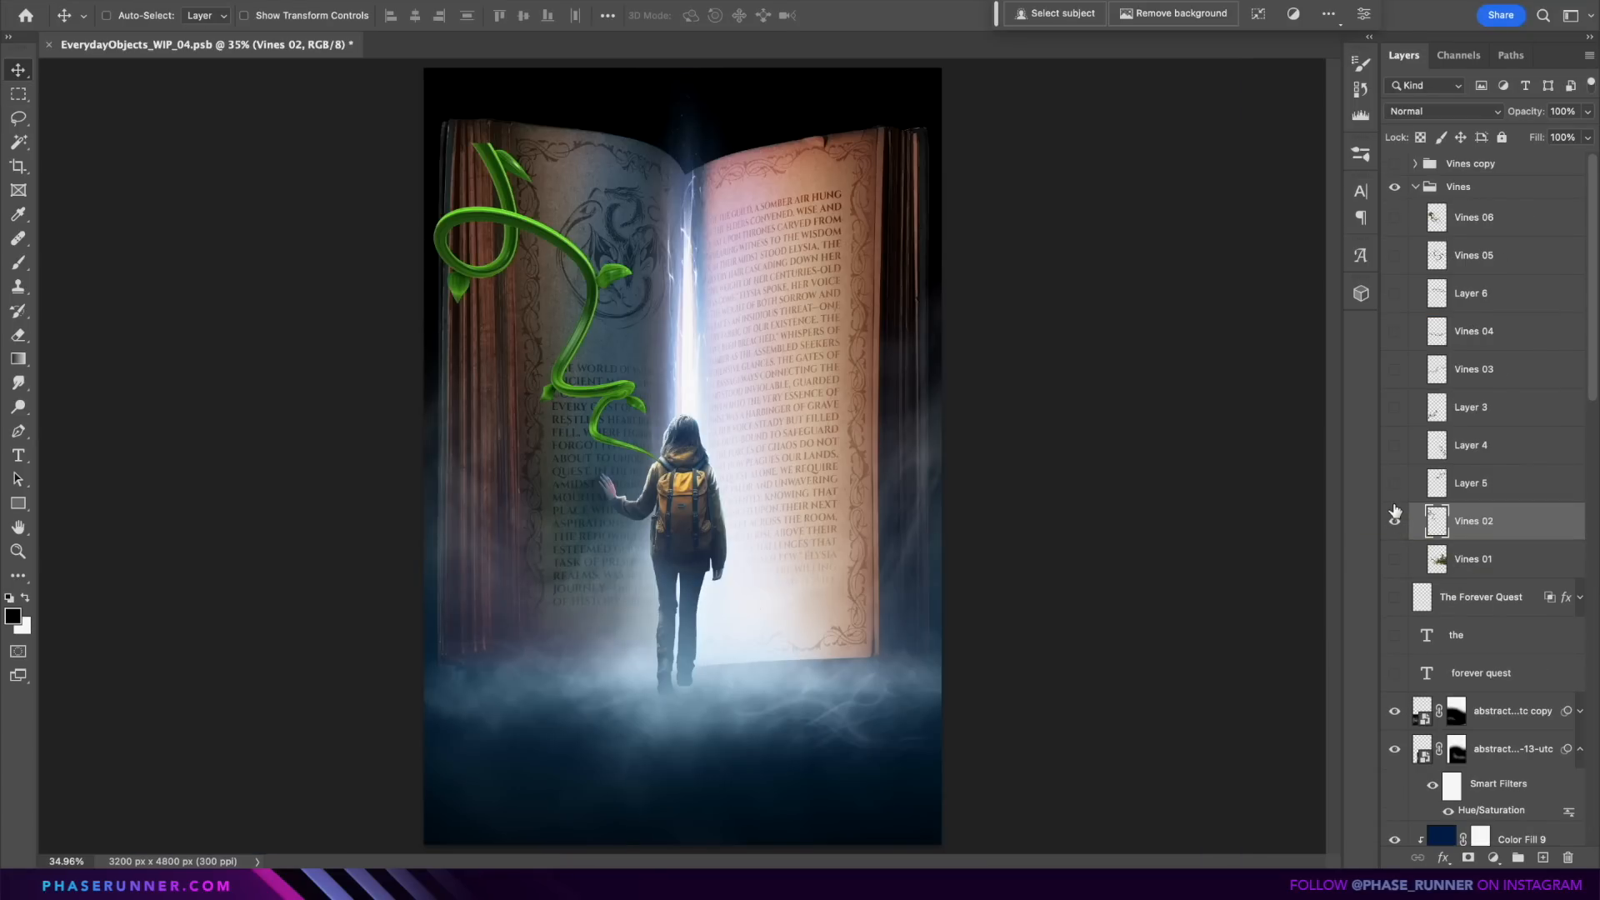
left_click(1394, 484)
left_click(1394, 445)
left_click(1394, 407)
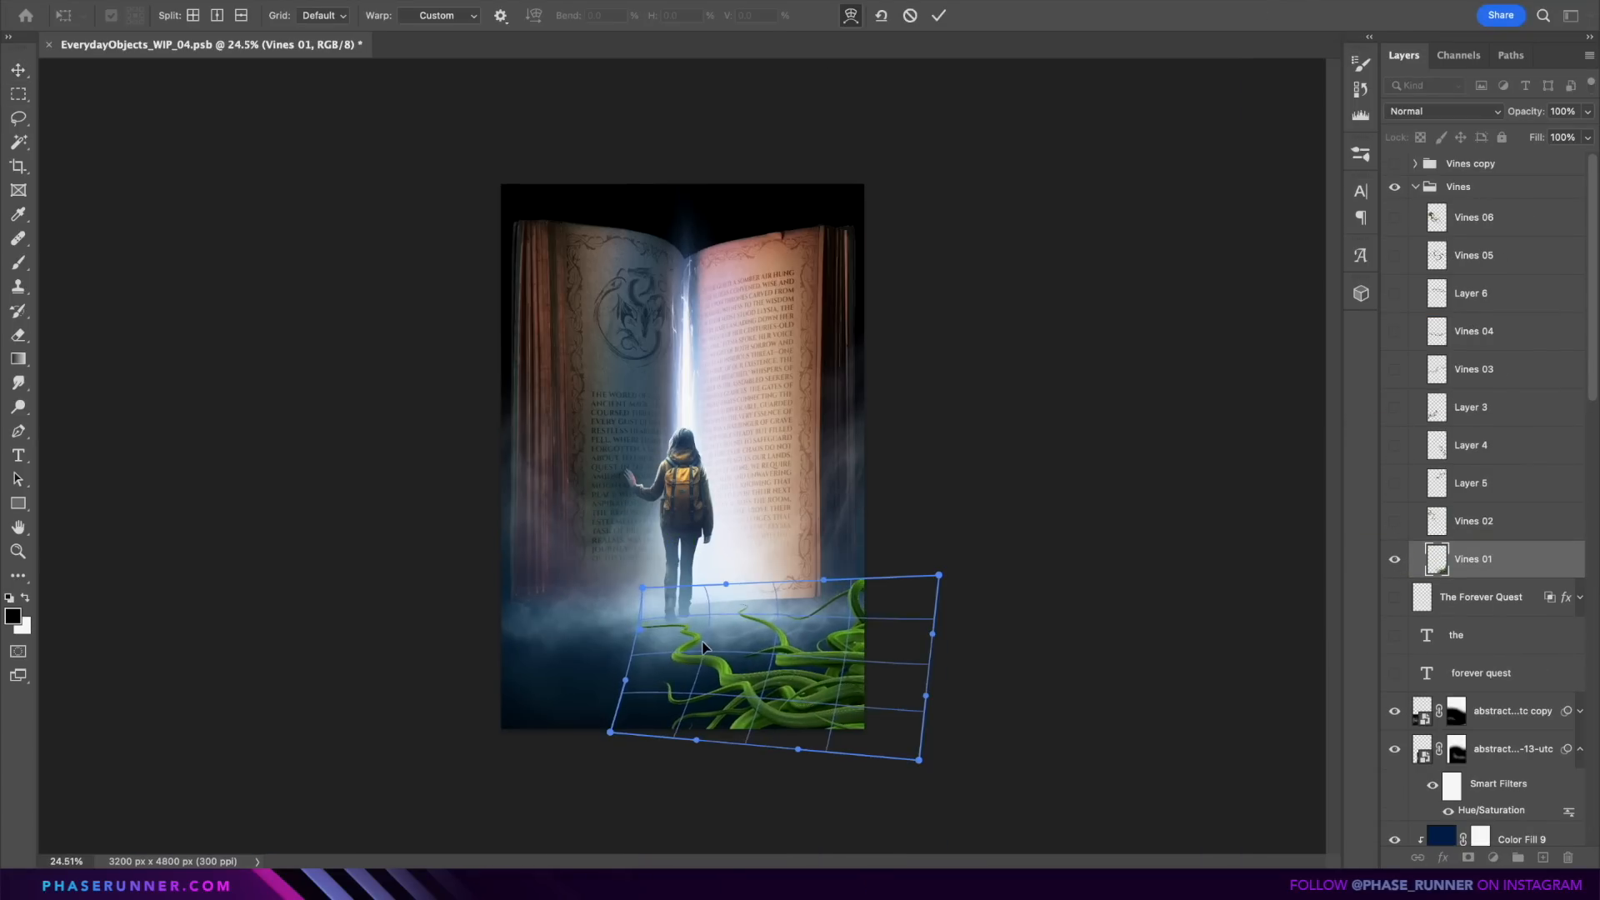
Step: Warp the Vines 01 tendrils across the poster's lower right corner and position the Layer 3 vines in its lower left corner
left_click_drag(679, 659, 742, 607)
left_click_drag(904, 728, 875, 789)
left_click_drag(426, 679, 464, 679)
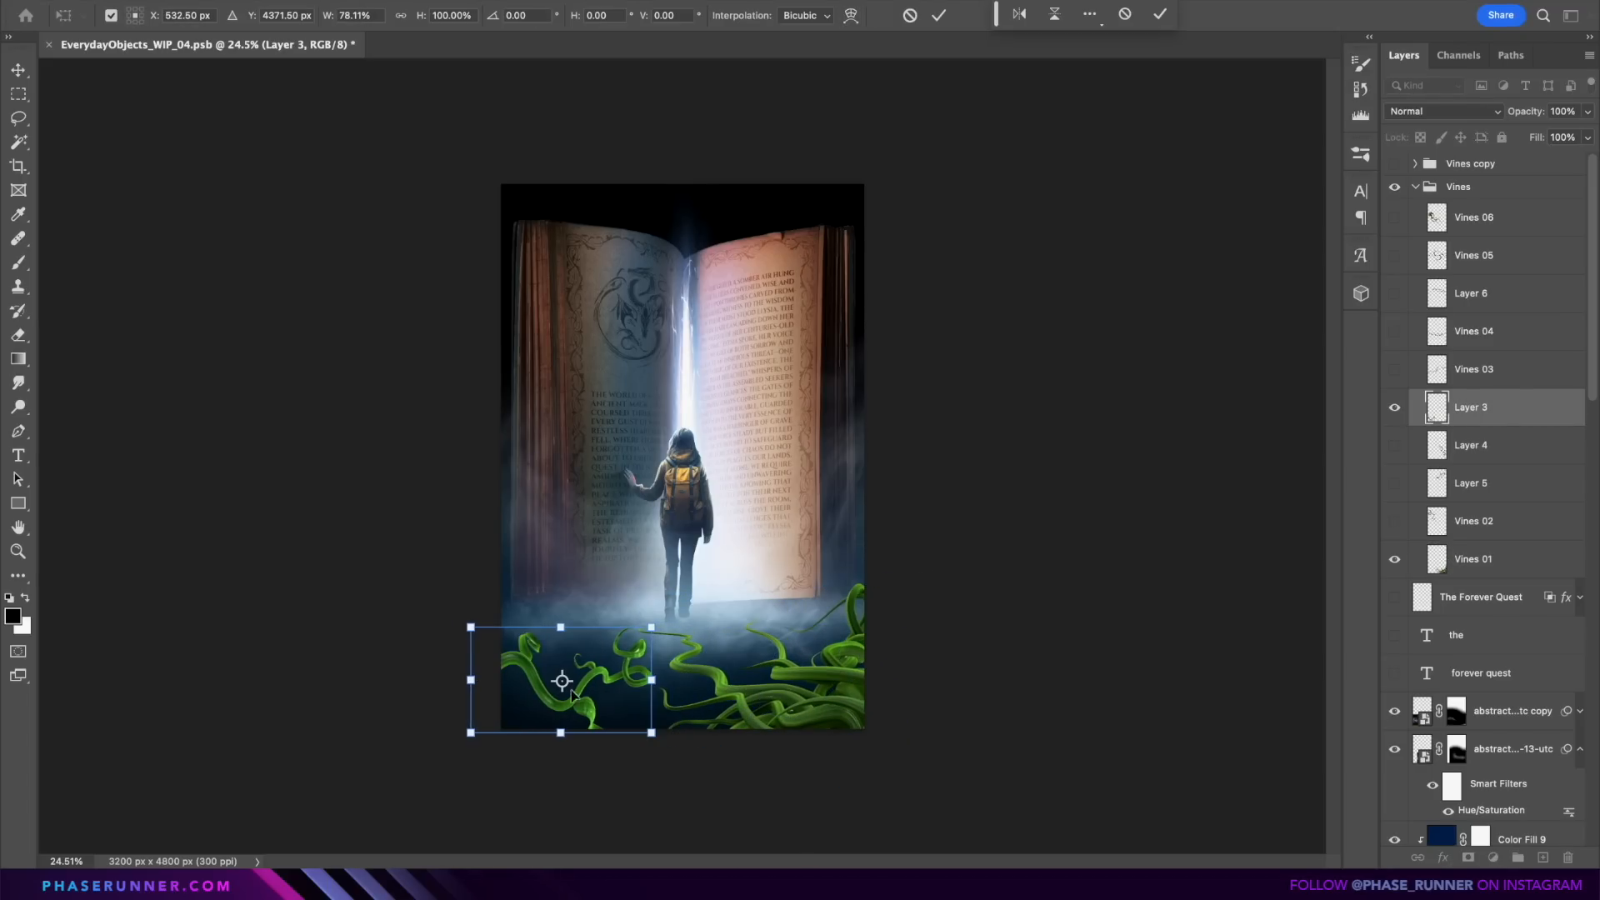
left_click_drag(599, 683, 588, 695)
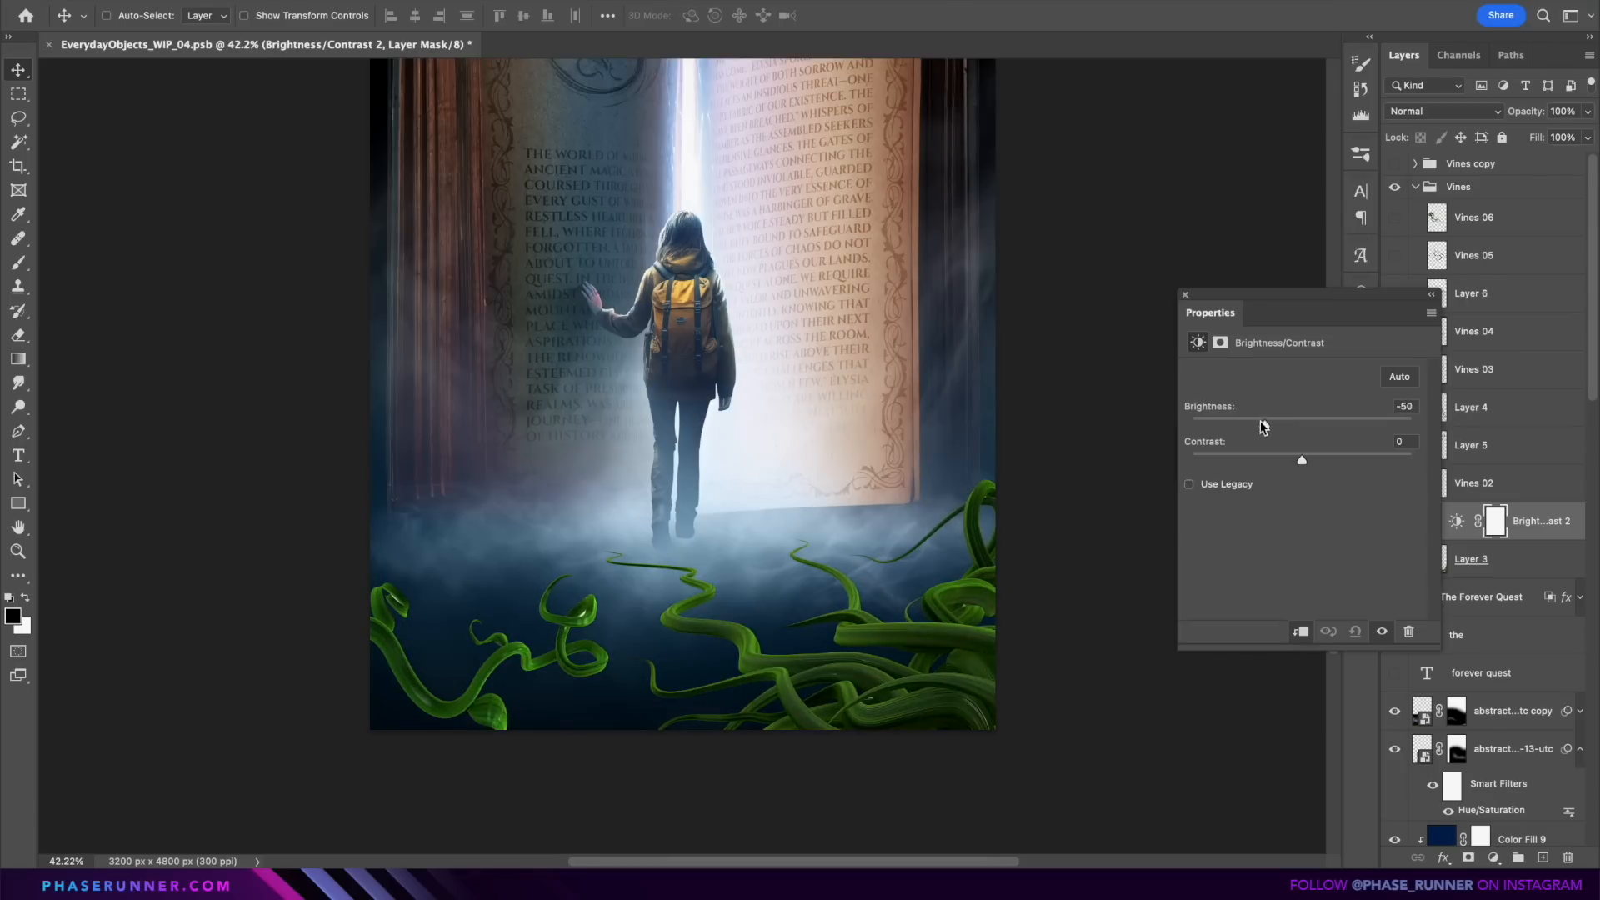
Step: Raise the foreground vines' contrast with Brightness/Contrast and add magenta to their Neutrals with Selective Color
left_click_drag(1304, 460, 1373, 460)
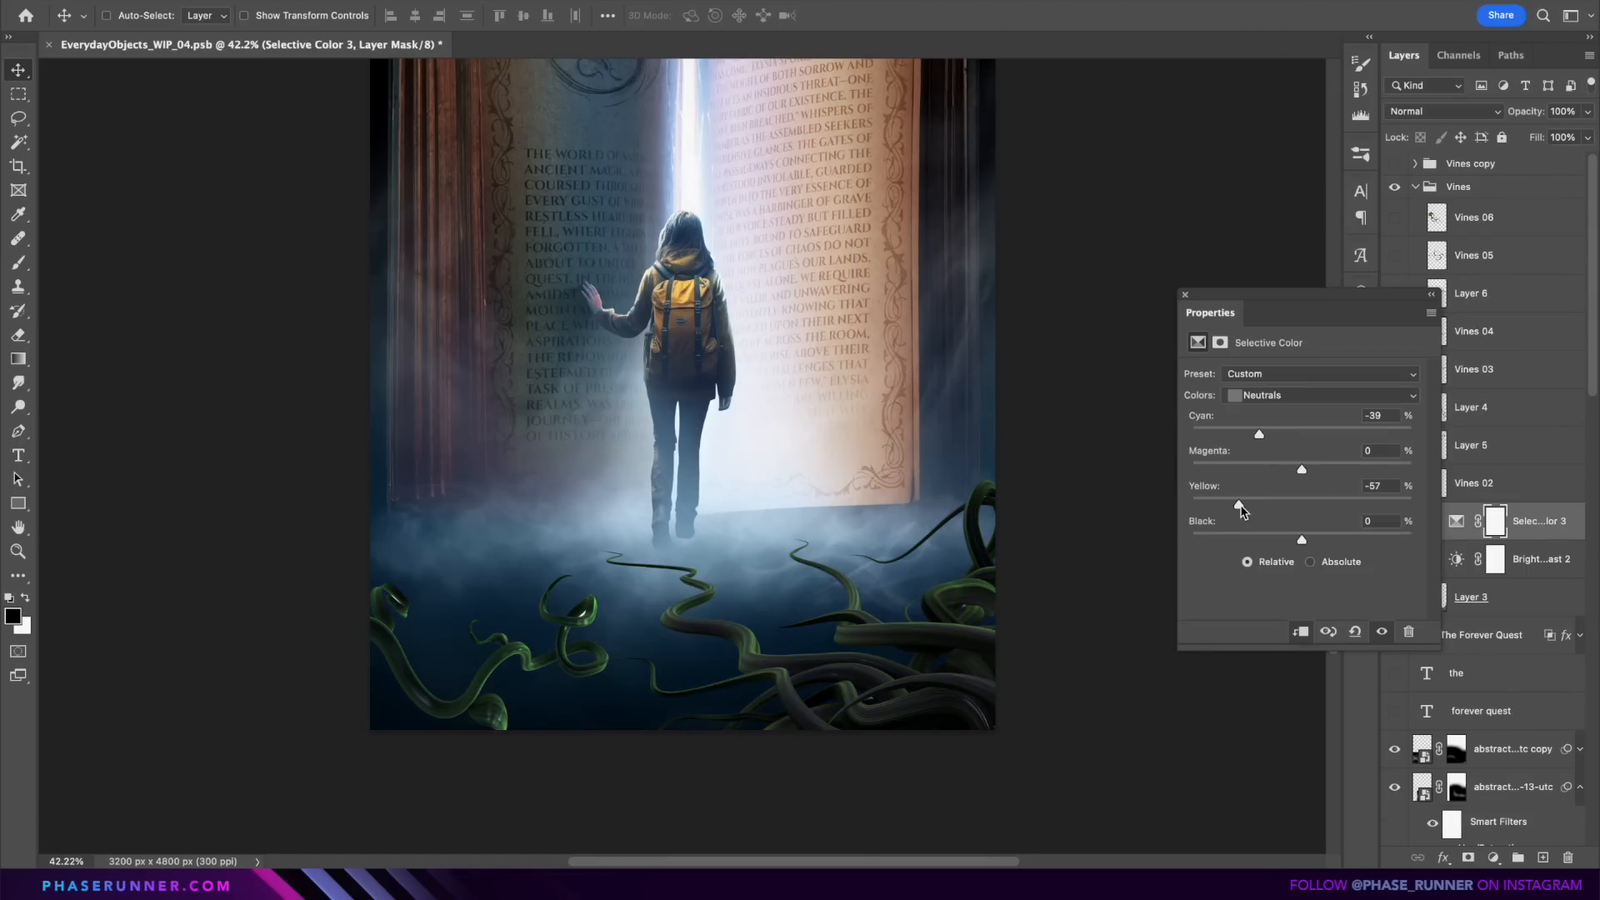
left_click_drag(1311, 471, 1324, 473)
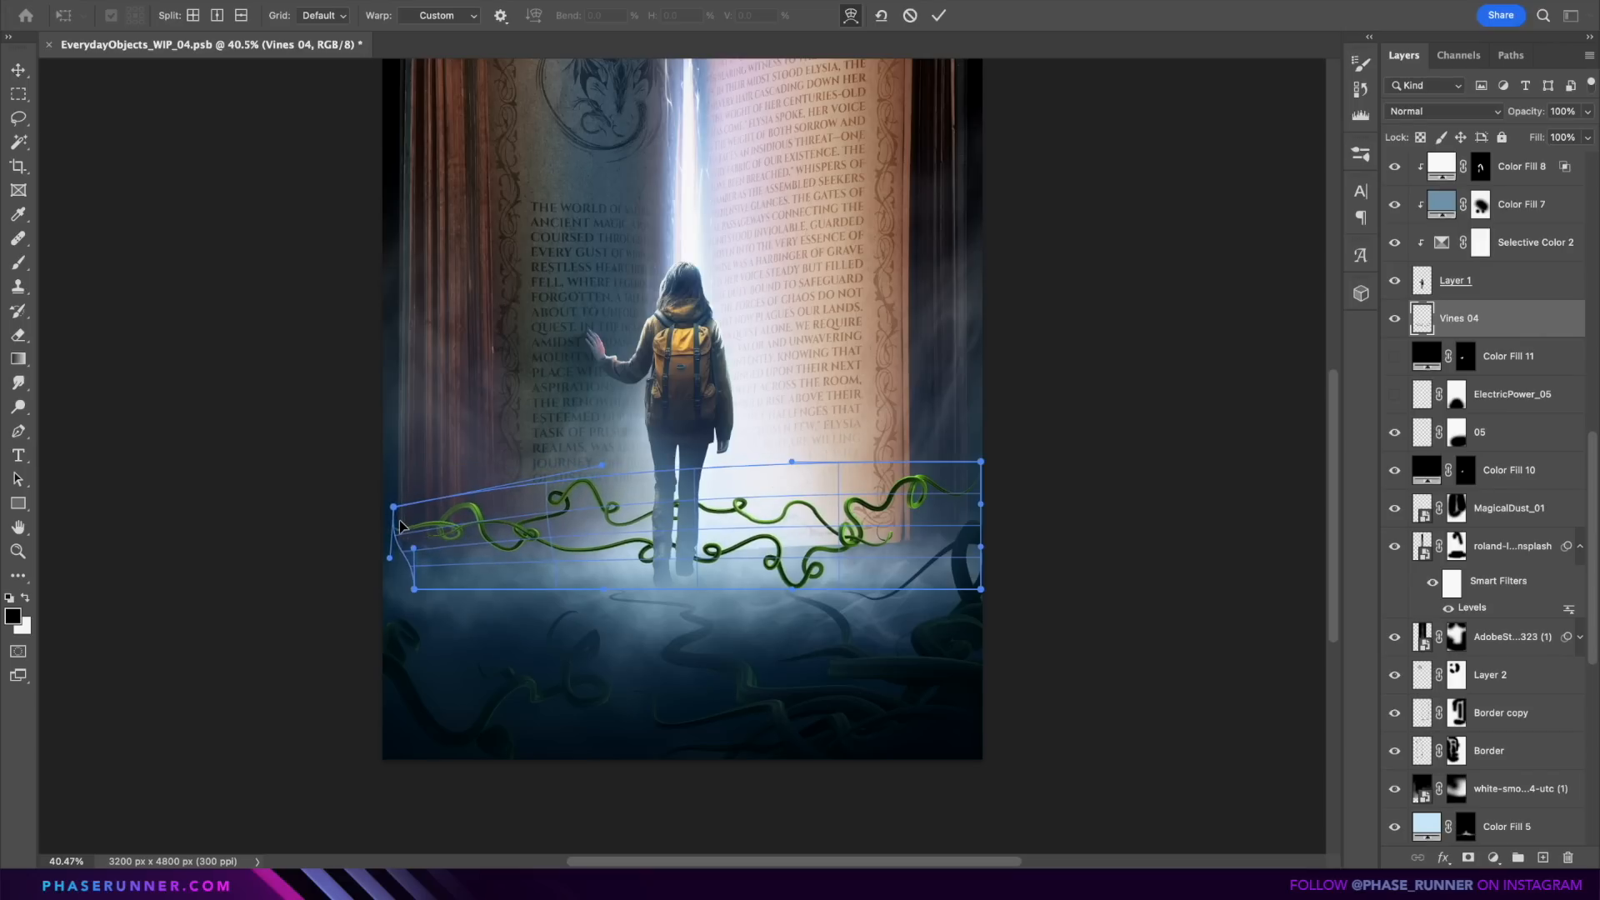
Step: Warp the Vines 04 vine so it runs along the base of the book behind the backpacker's legs
left_click_drag(395, 575, 416, 612)
left_click_drag(612, 508, 1006, 491)
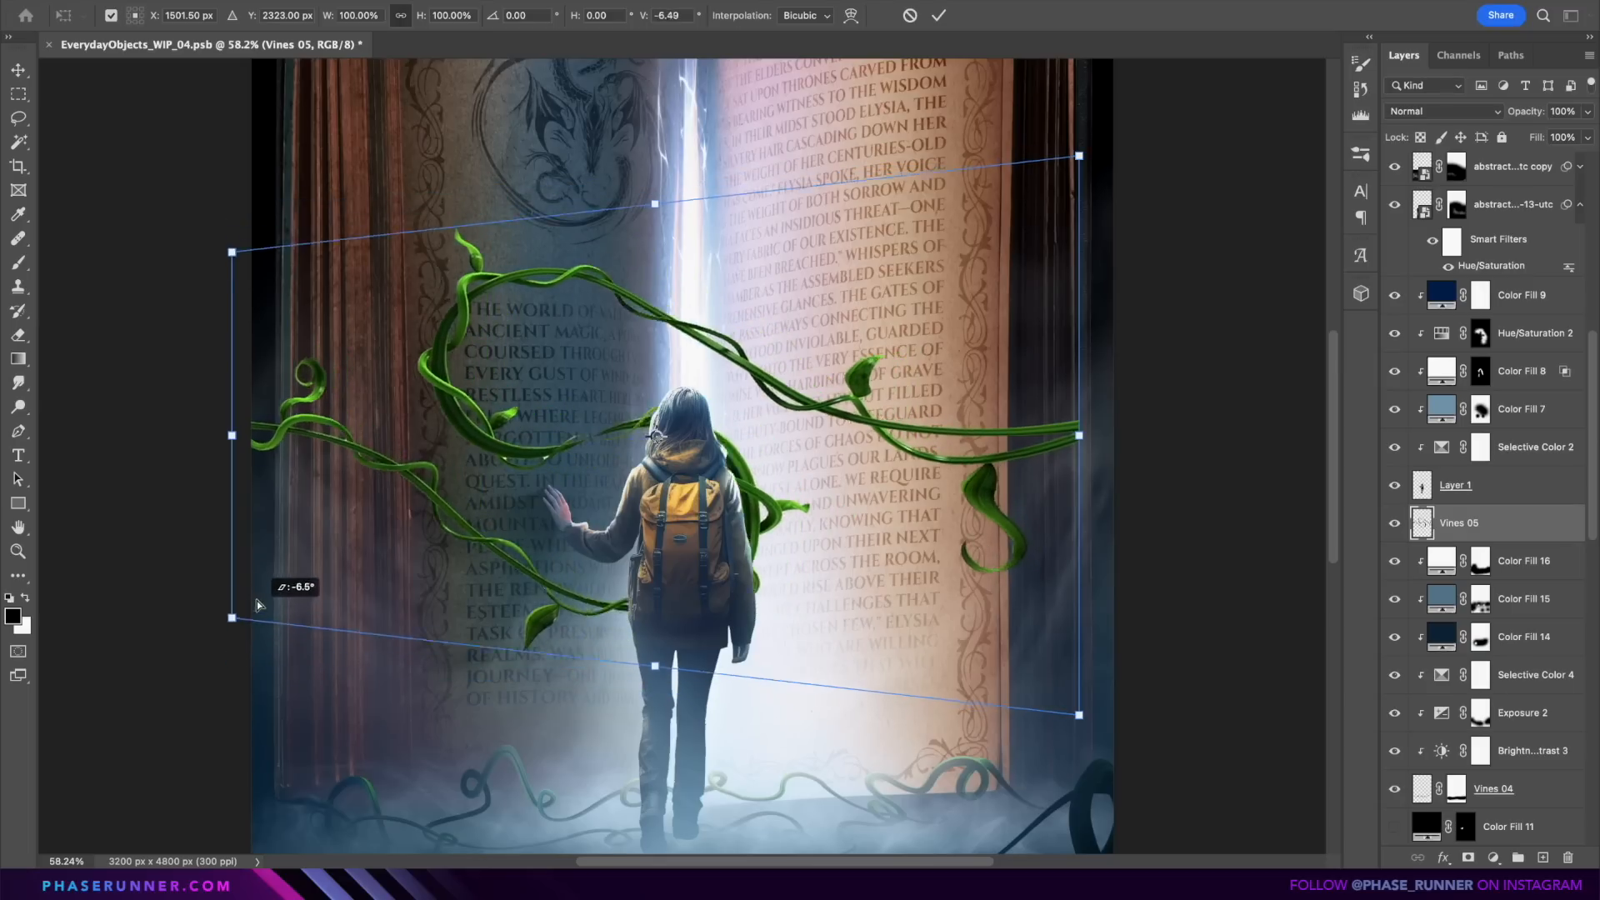
Step: Skew, narrow and warp the Vines 05 vine onto the right page, and motion-blur its shadow layer at an angle of -14°
left_click_drag(256, 605, 255, 575)
left_click_drag(234, 435, 659, 448)
left_click_drag(1080, 437, 968, 222)
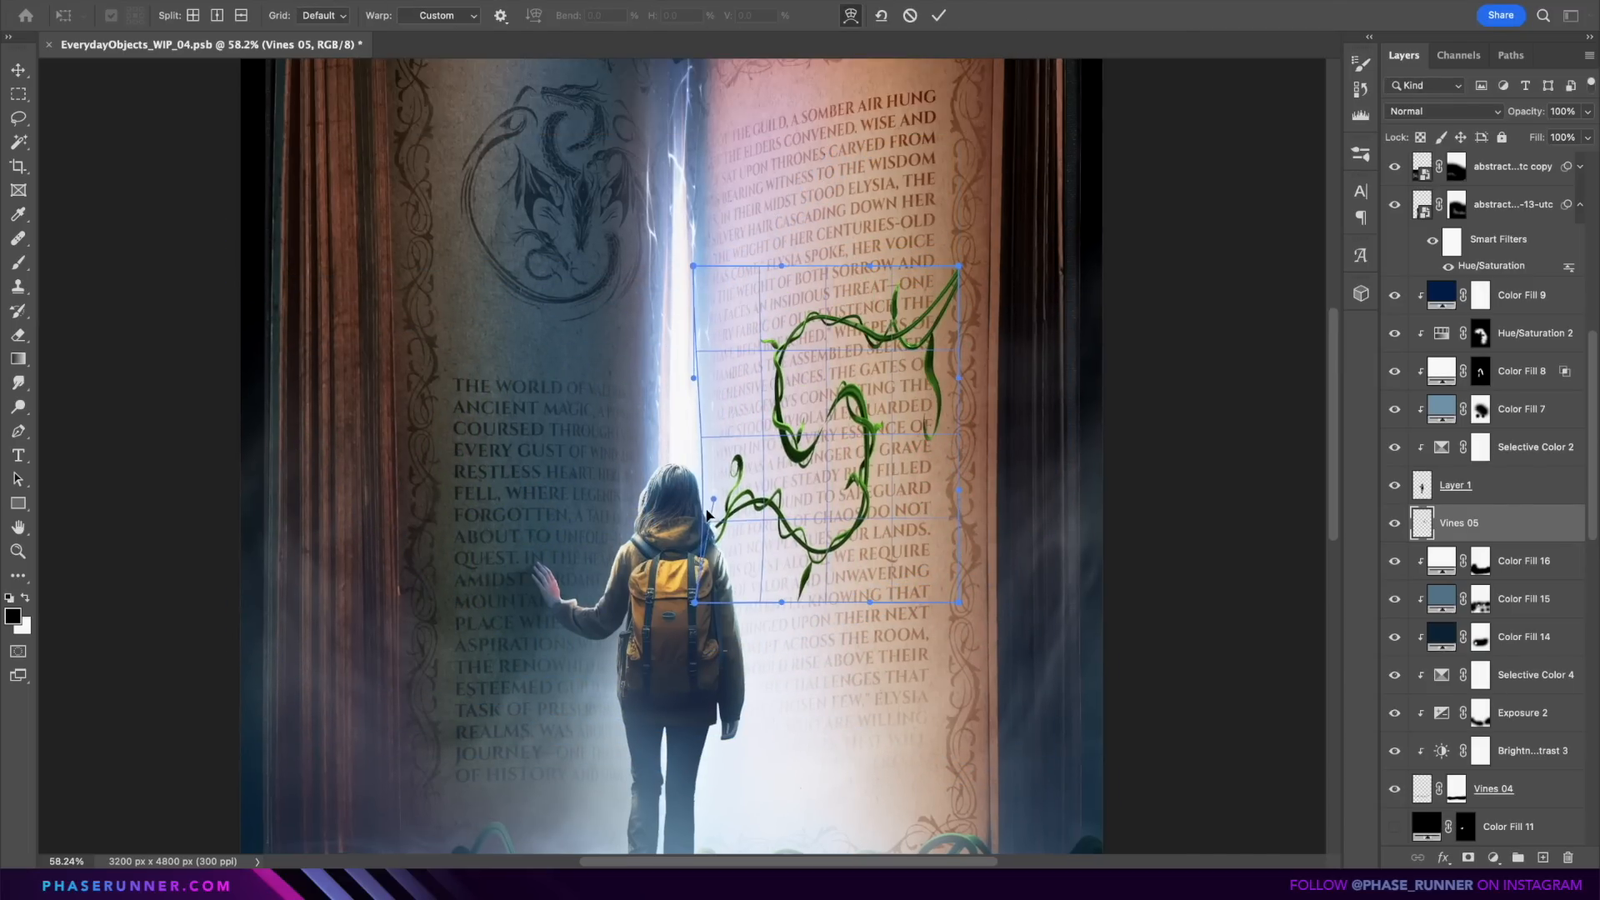
left_click_drag(706, 399, 800, 283)
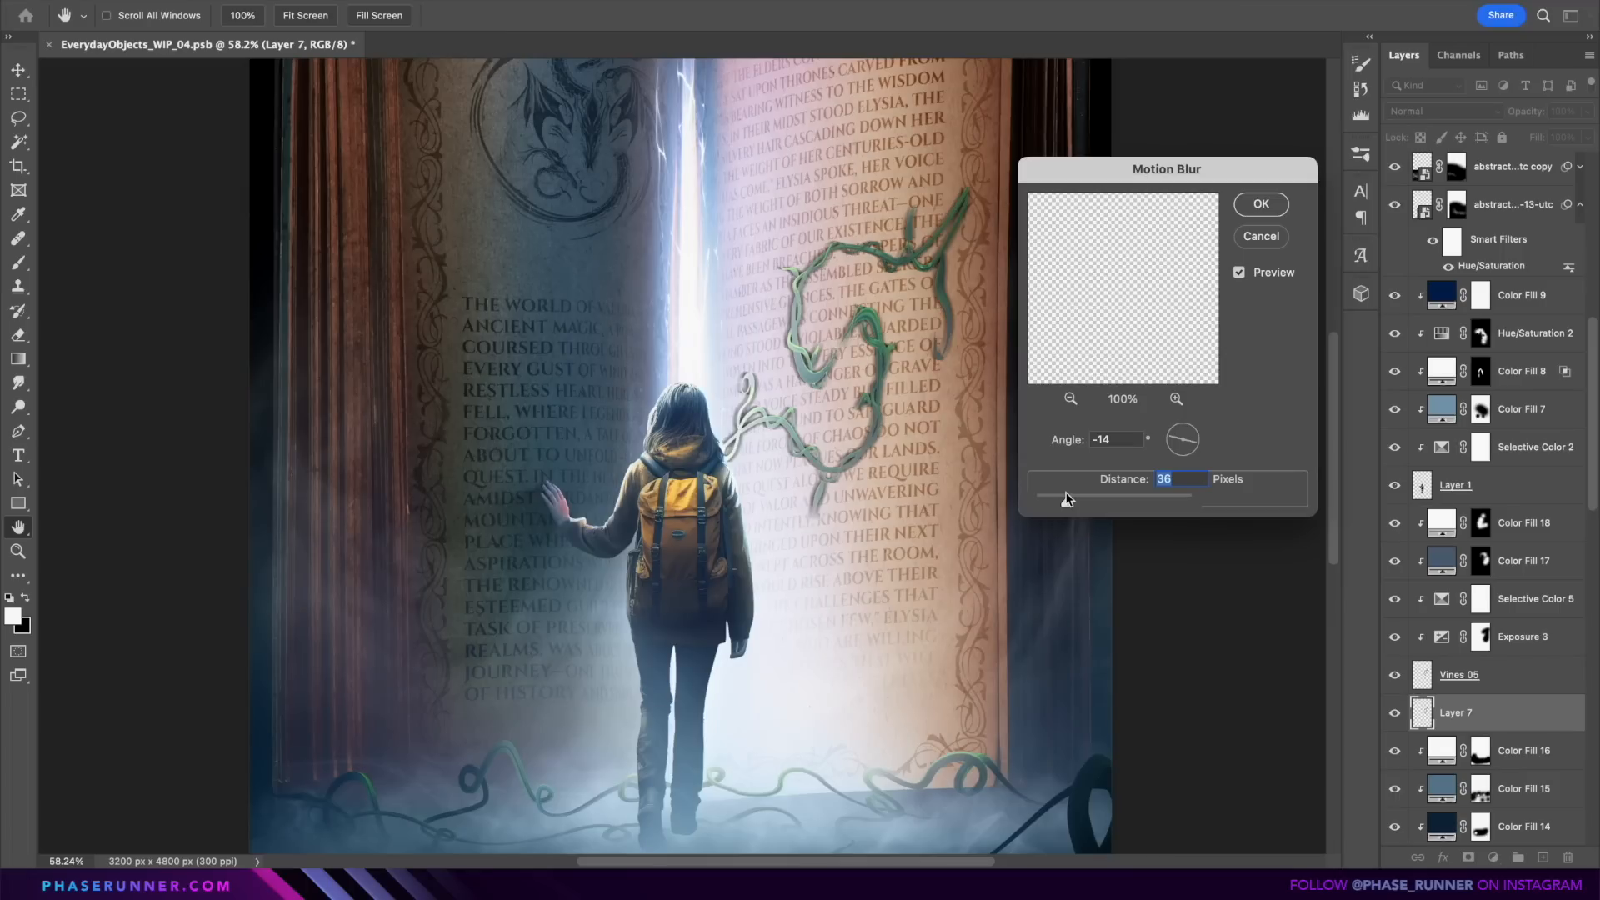
left_click_drag(1080, 497, 1103, 499)
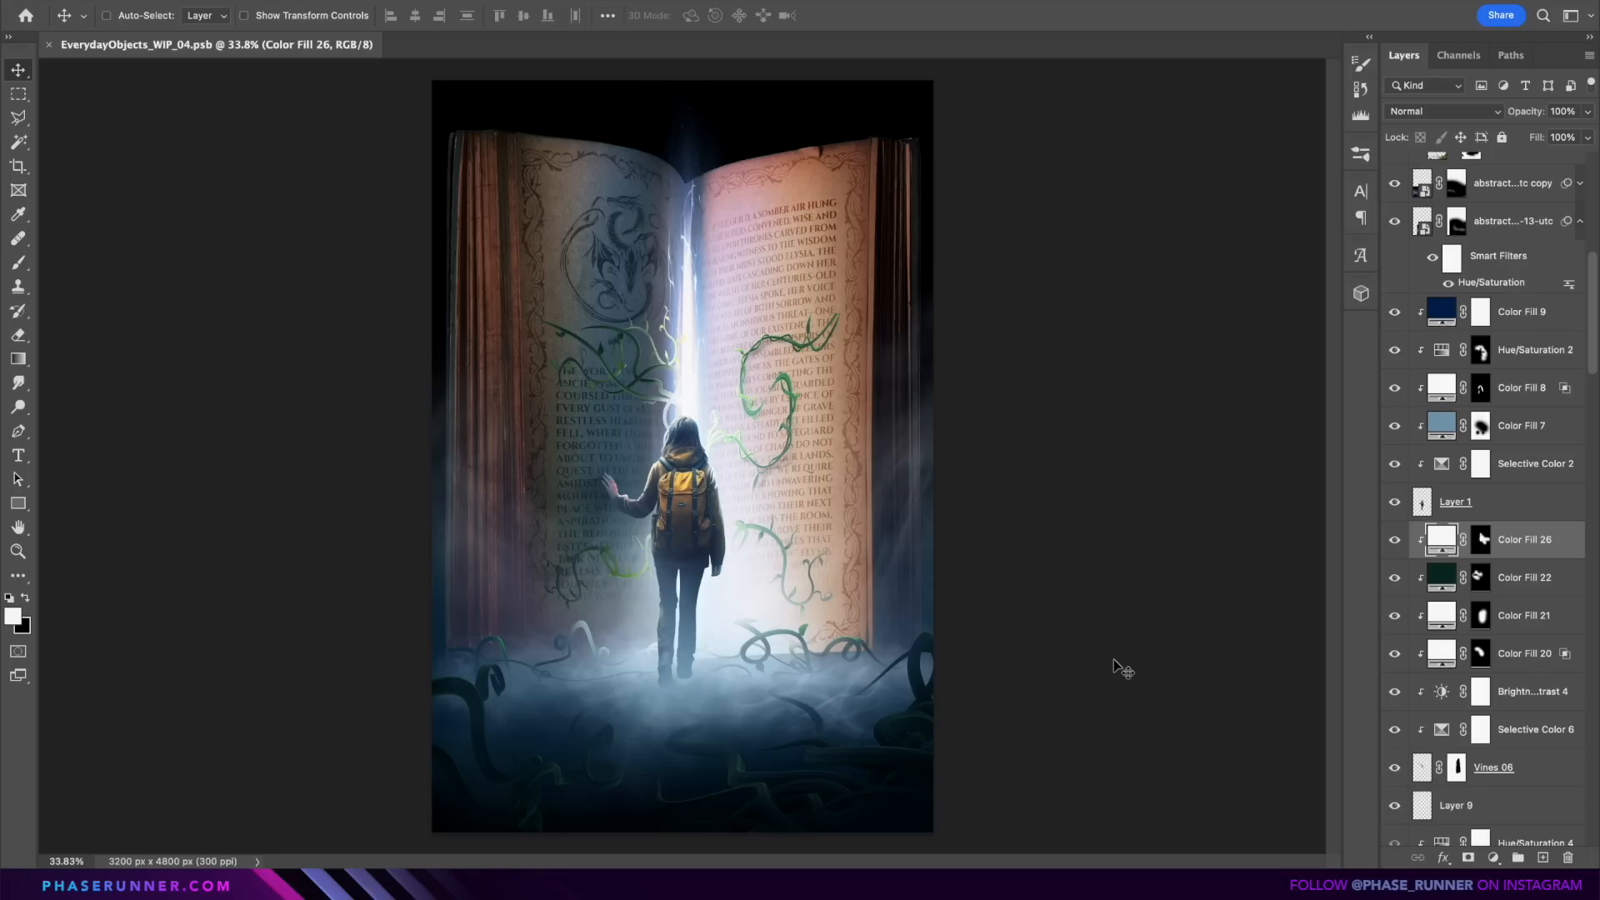
Step: Shift the MagicalDust_02 sparkles' hue toward blue with Hue/Saturation and brush the copy's mask around the light beam
left_click_drag(945, 215, 874, 289)
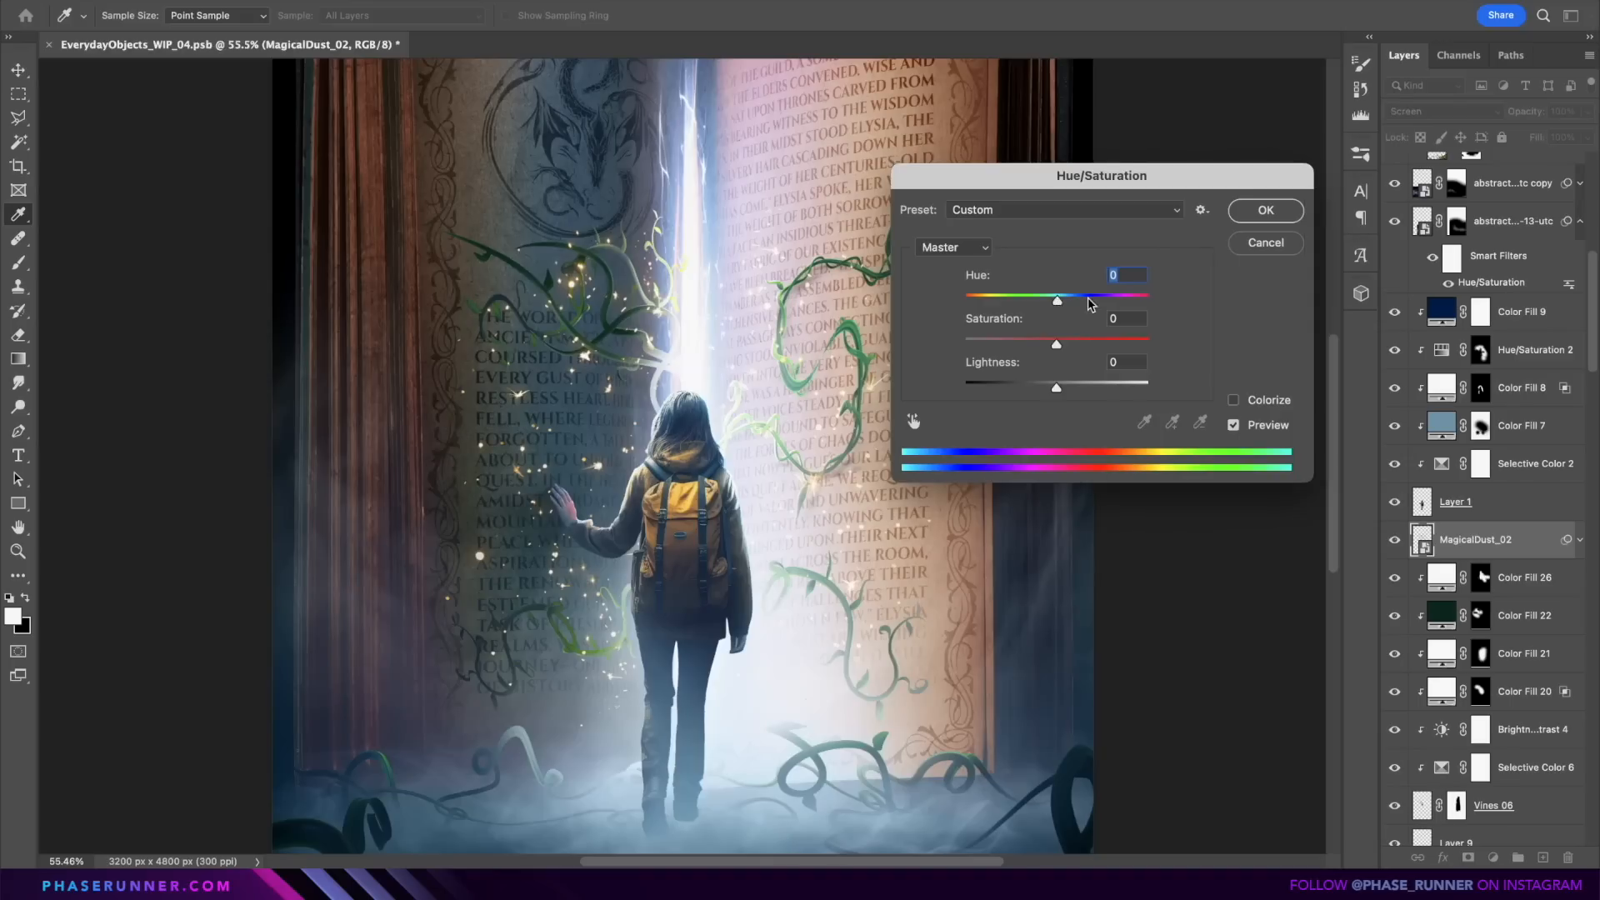
left_click_drag(1112, 300, 1137, 311)
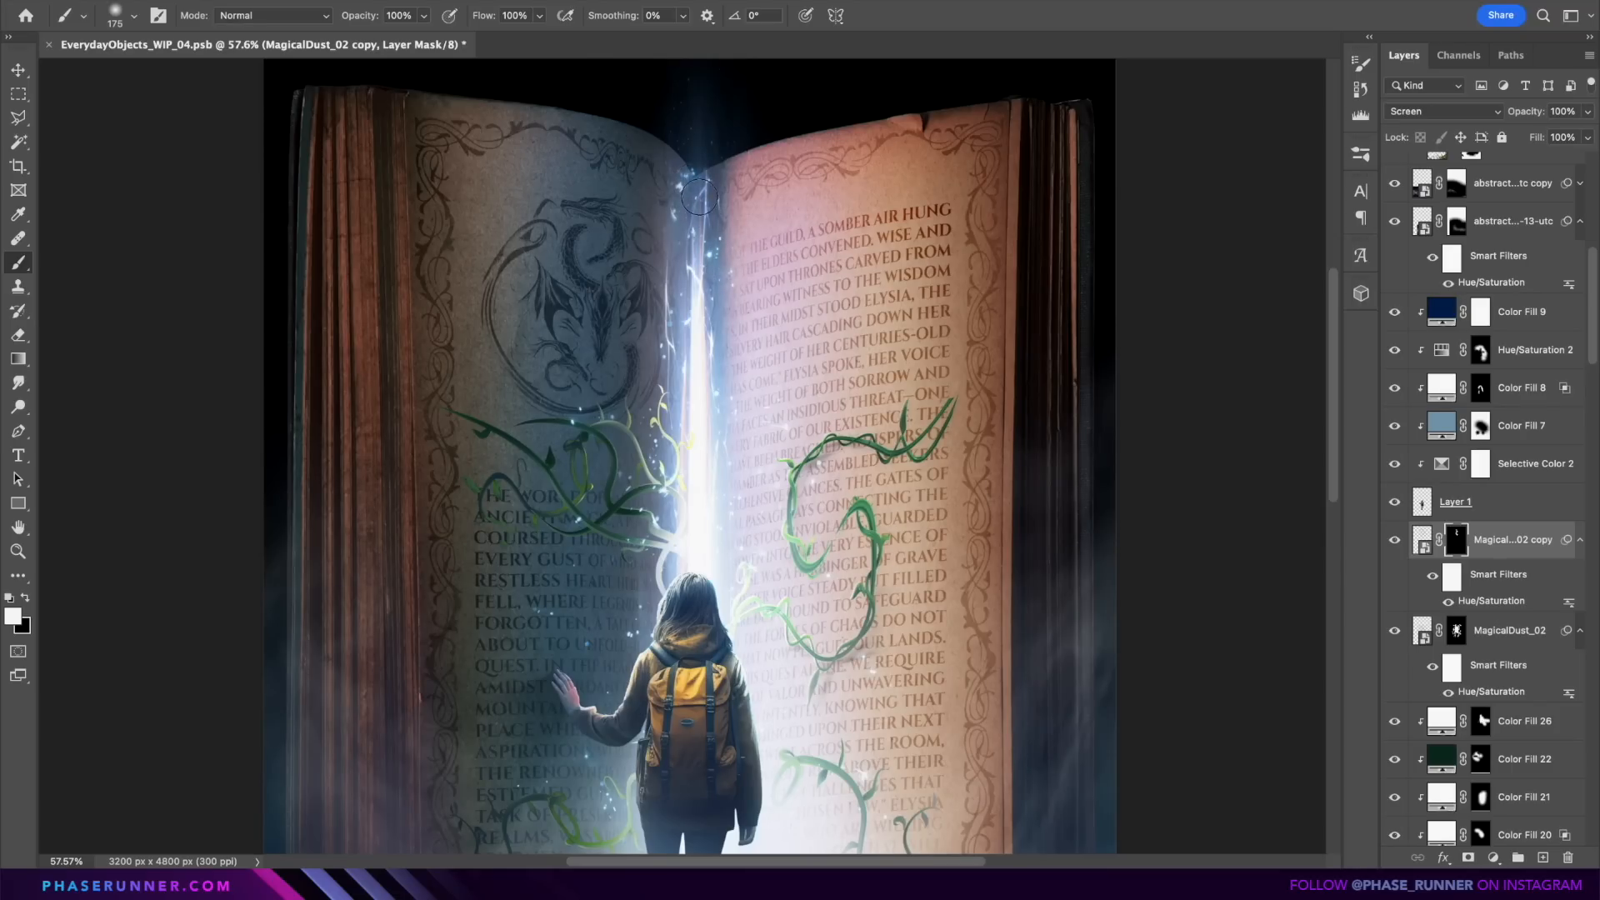
left_click_drag(615, 323, 605, 371)
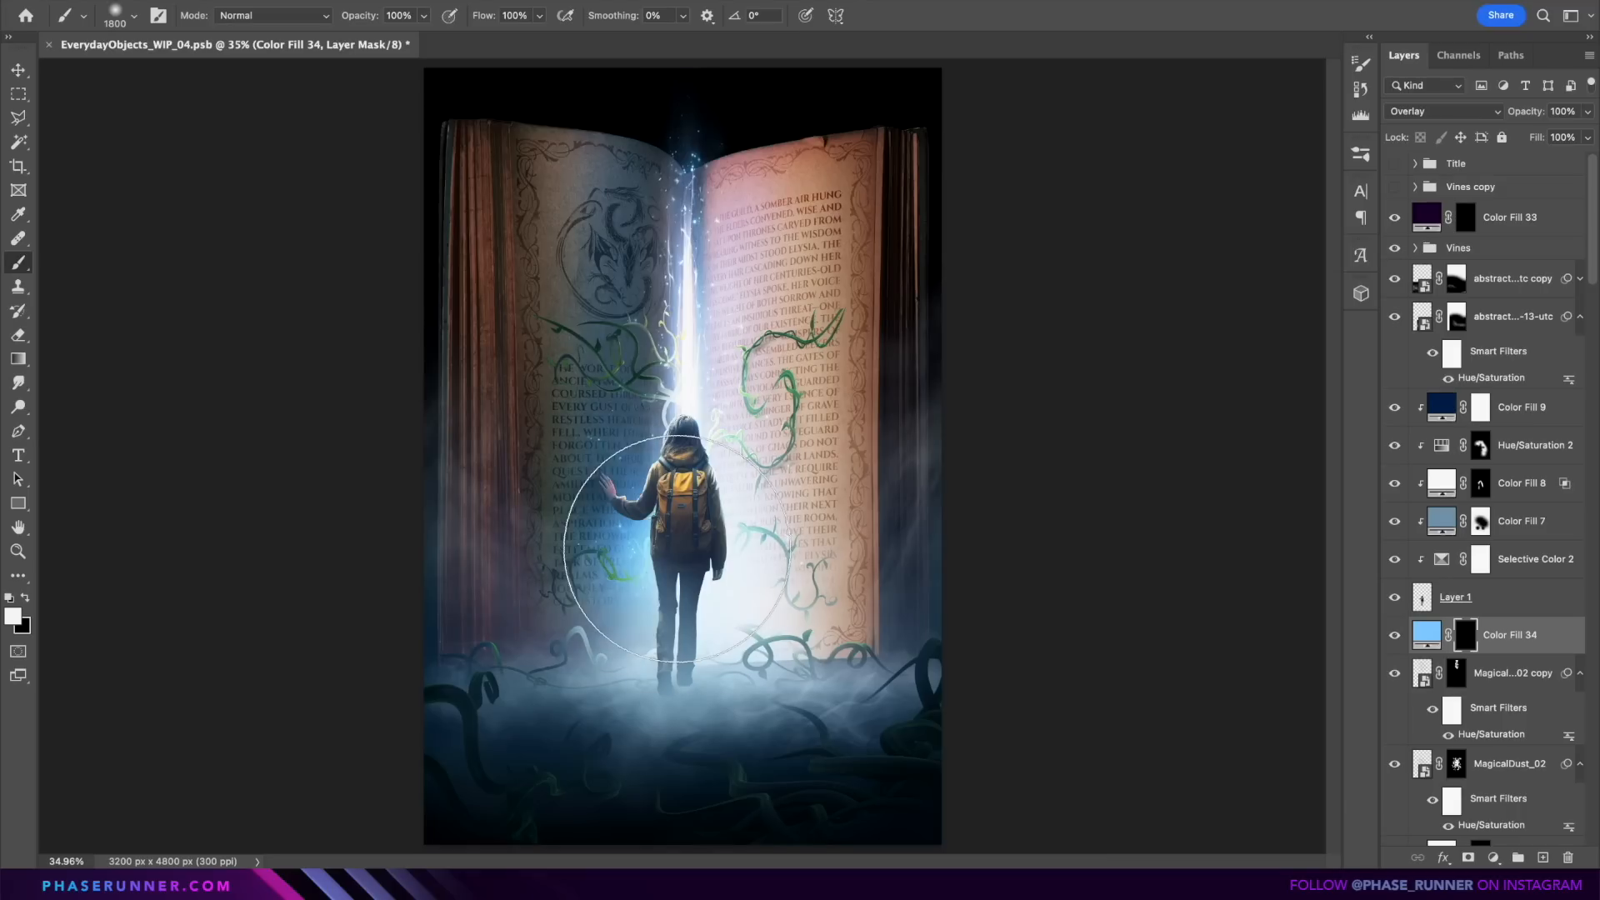
Step: Brush the light-blue Overlay fill Color Fill 34 in around the backpacker and beam, and mask it back over the right page
mouse_move(641, 467)
left_mouse_down()
mouse_move(621, 358)
mouse_move(685, 271)
mouse_move(692, 173)
left_mouse_up()
key("x")
mouse_move(803, 163)
left_mouse_down()
mouse_move(876, 202)
mouse_move(992, 369)
mouse_move(867, 354)
mouse_move(906, 717)
left_mouse_up()
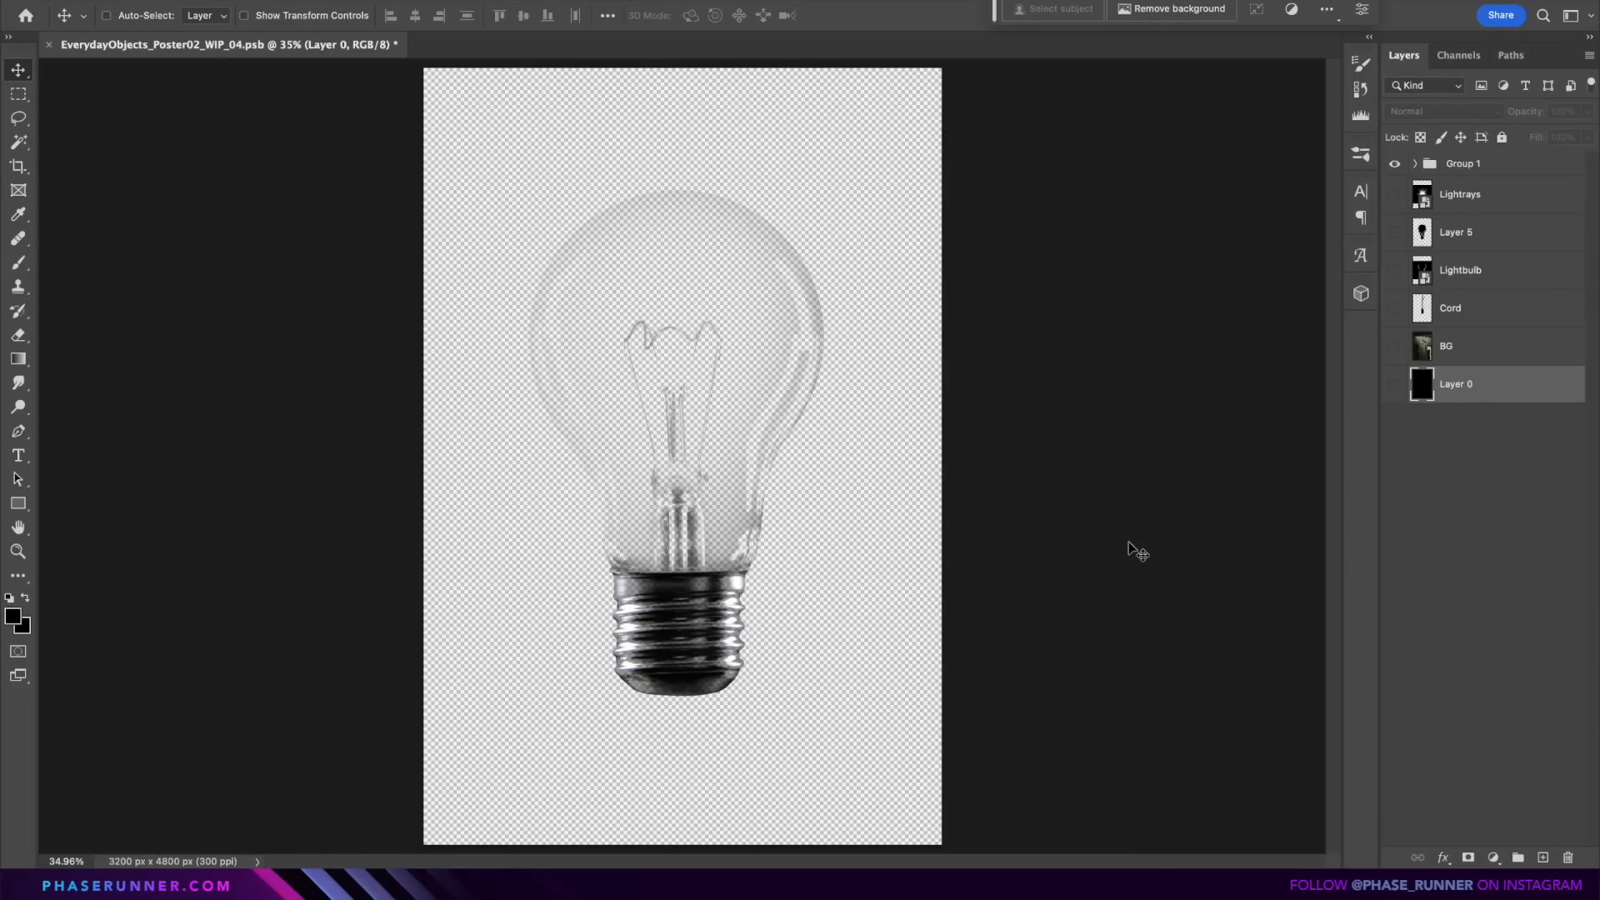
Step: In the lightbulb poster, show the black Layer 0 and add a dark grey Solid Color fill above it
left_click(1394, 385)
left_click(1493, 858)
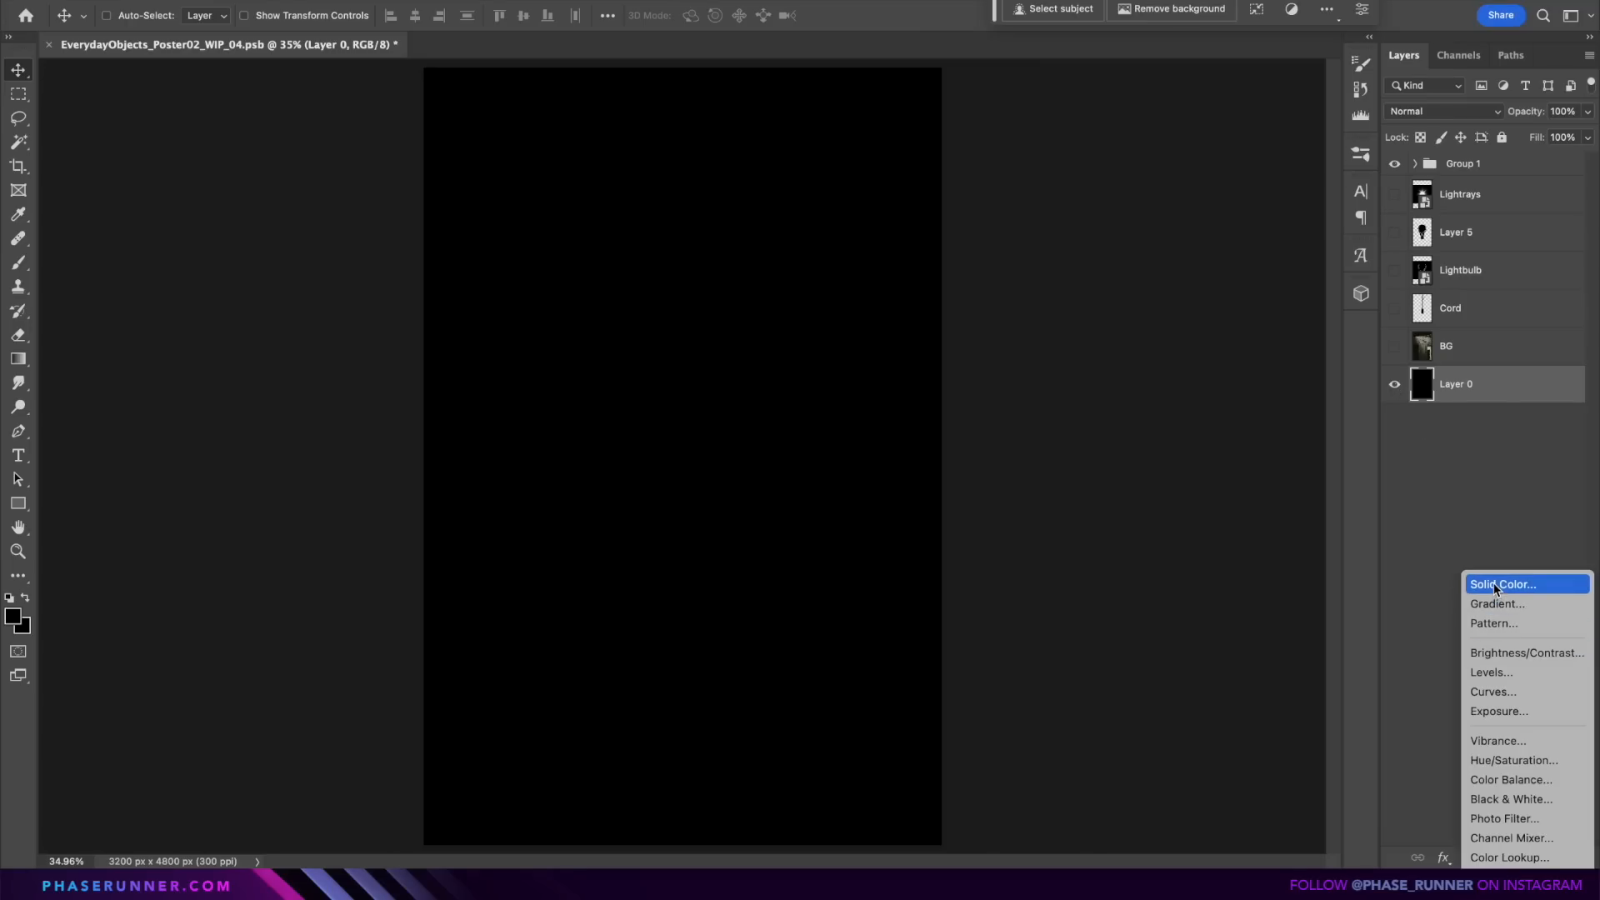
left_click(1493, 582)
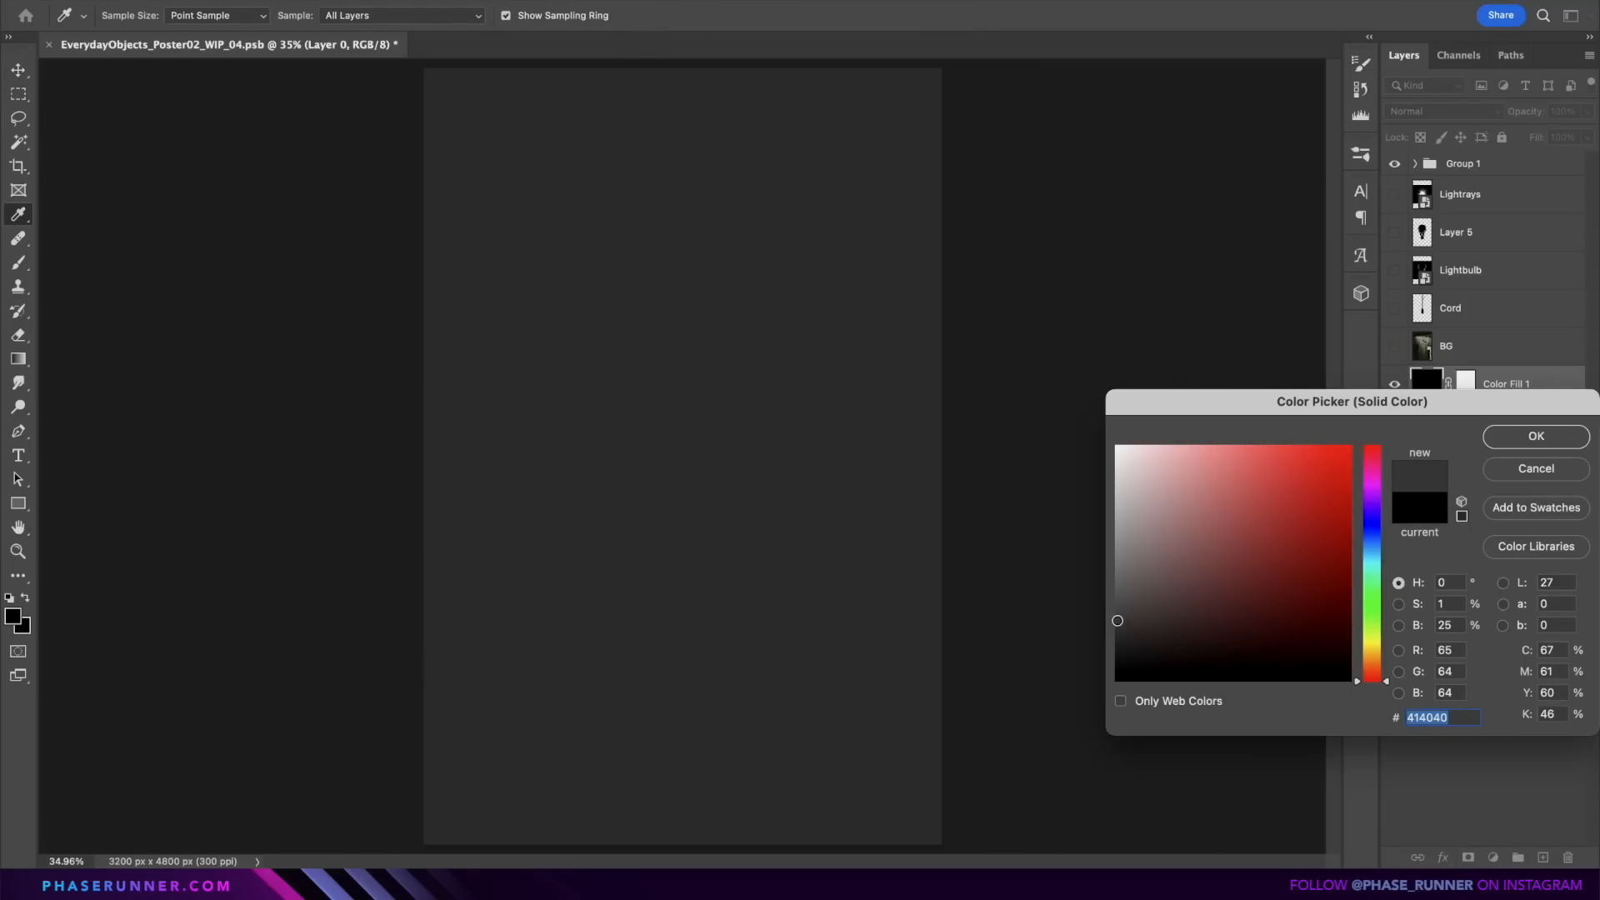
left_click_drag(1117, 621, 1100, 614)
left_click(1512, 438)
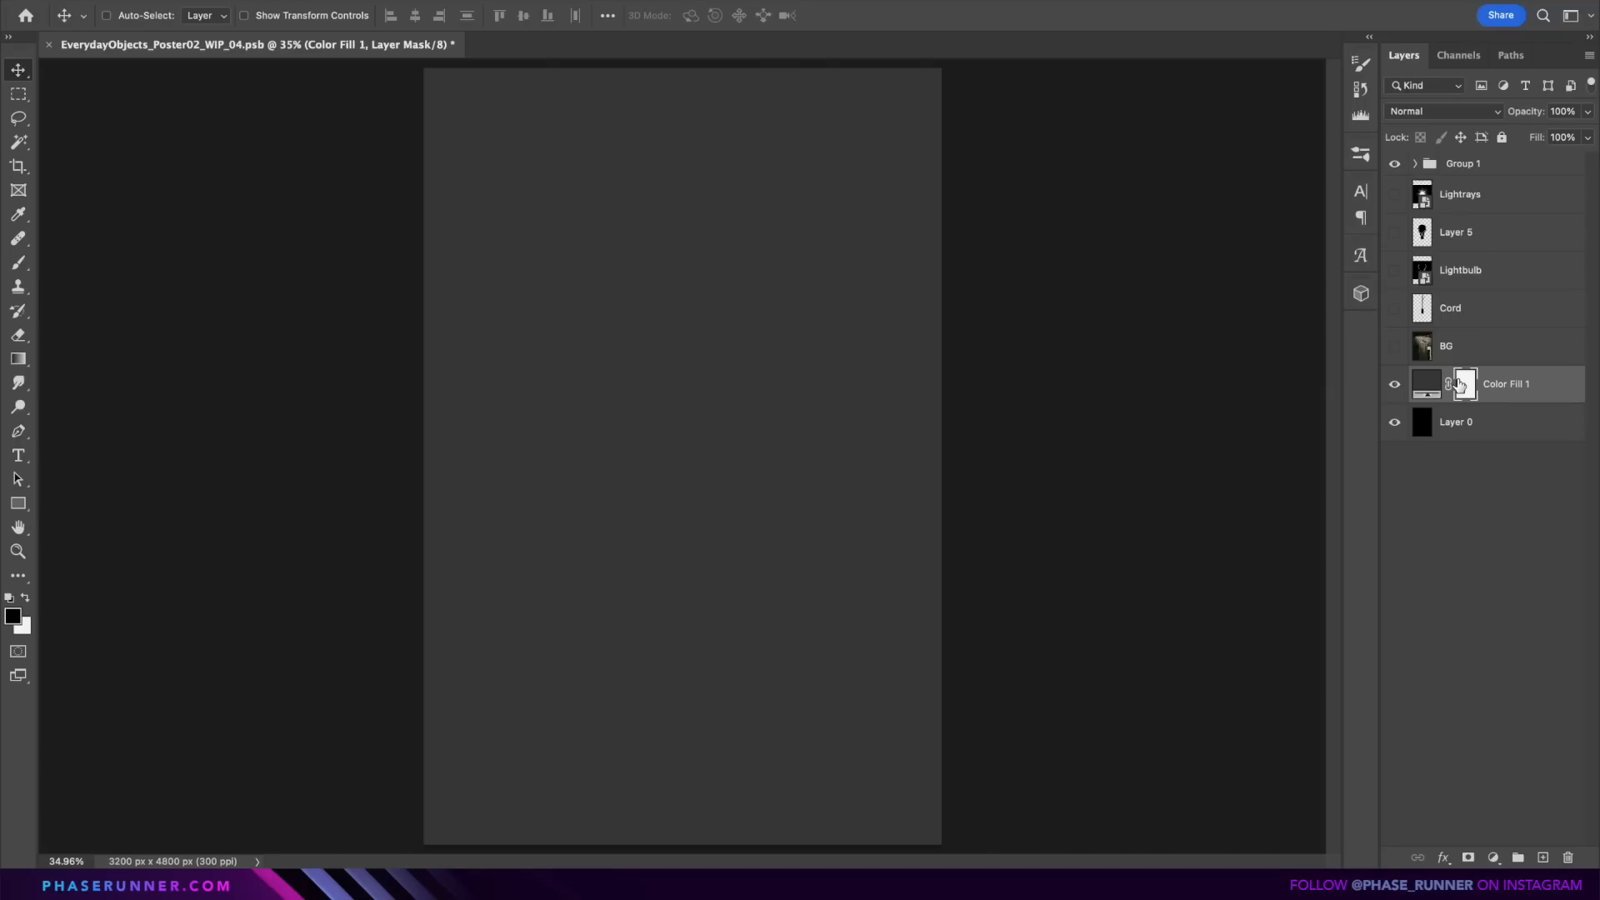
Step: Invert the Color Fill 1 mask and brush in a large soft glow at the canvas centre, keeping the edges dark
key("ctrl+i")
left_click(18, 263)
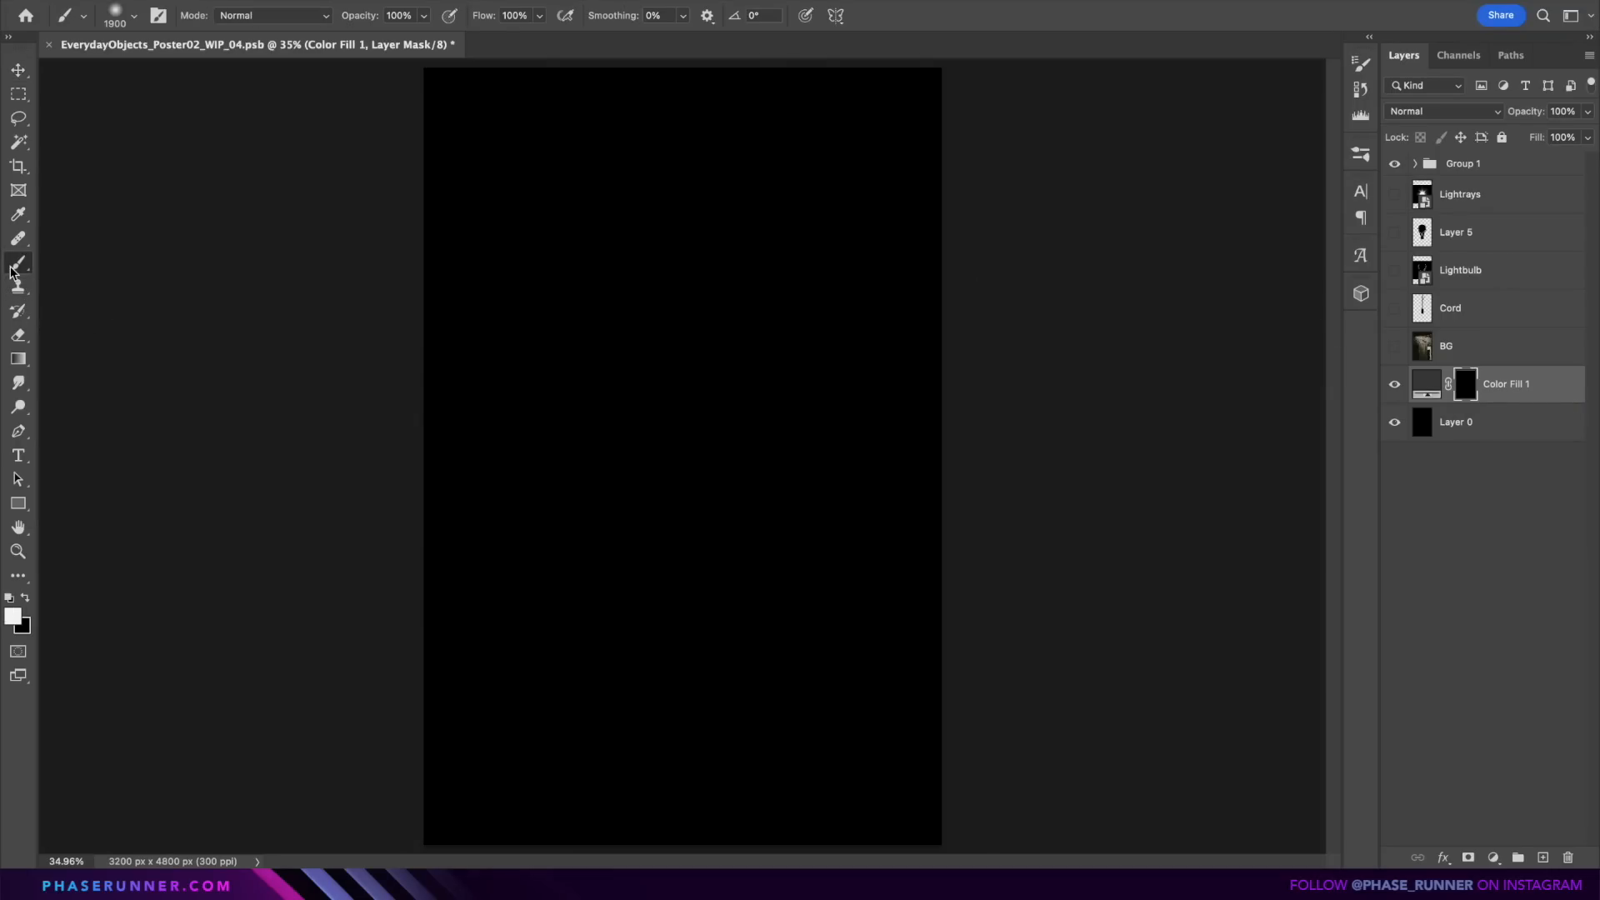
left_click(689, 368)
left_click(687, 419)
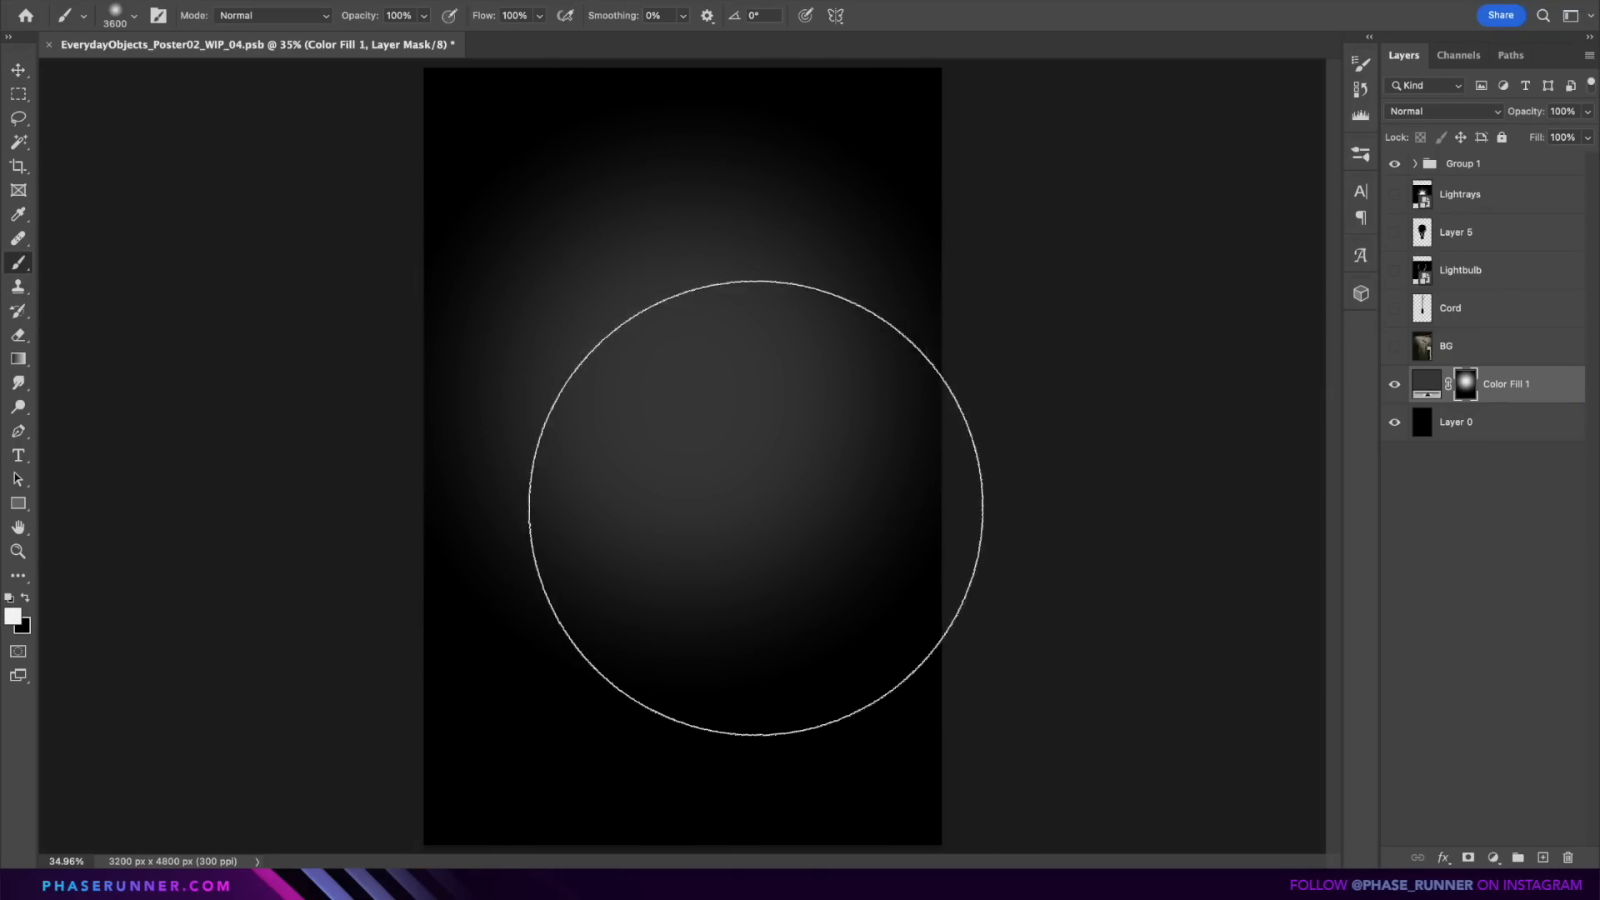
left_click(757, 509)
left_click(458, 681)
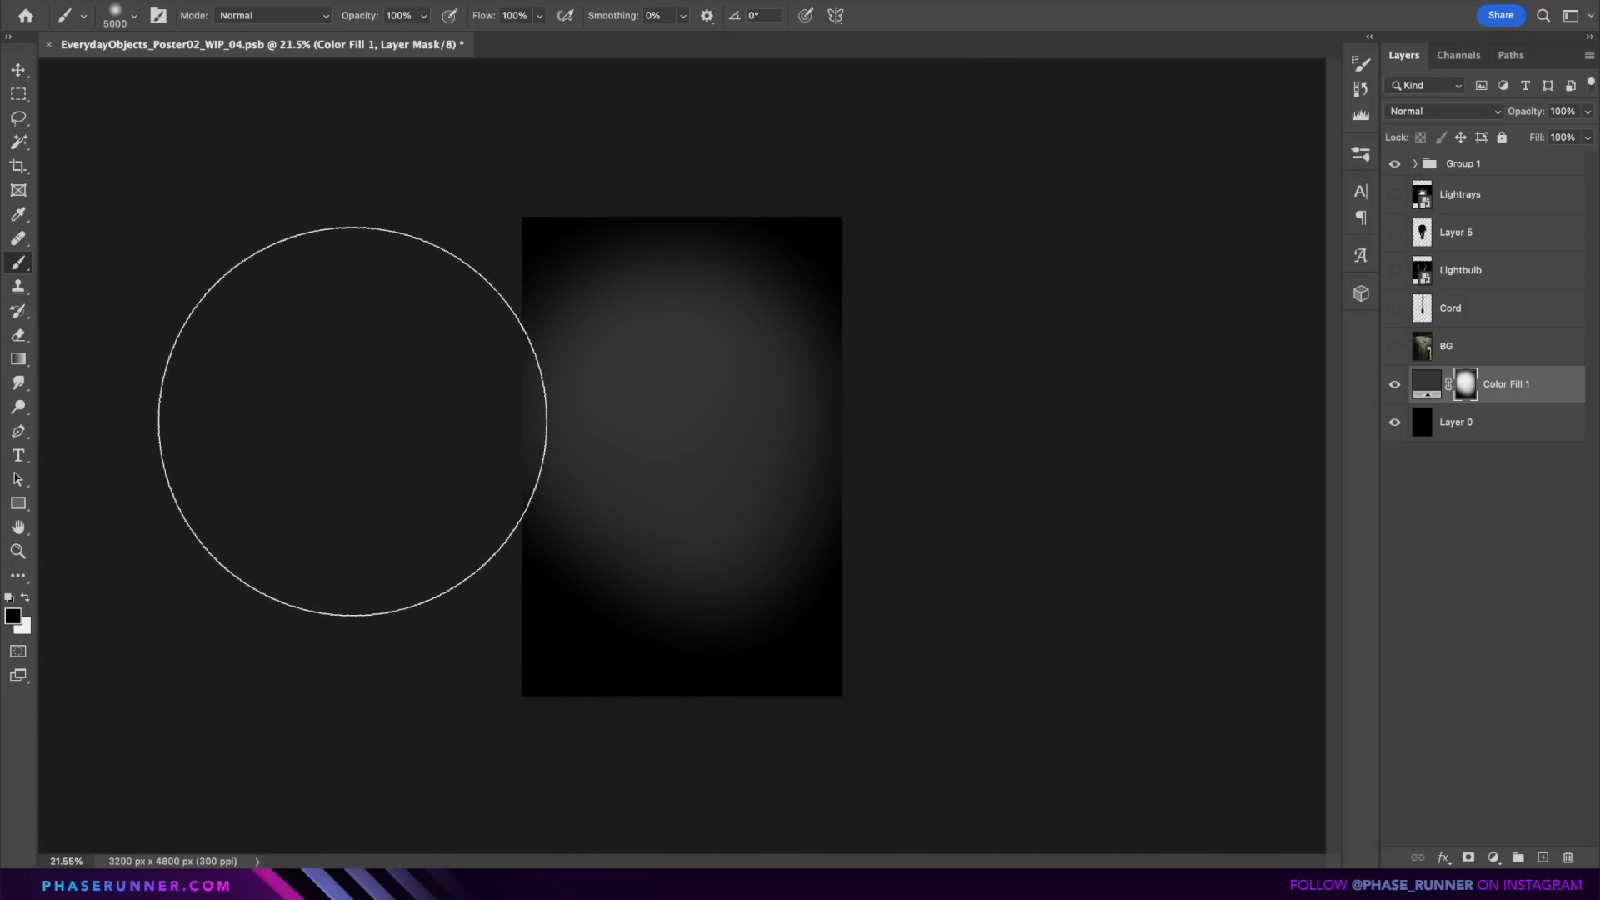
left_click(353, 421)
left_click(425, 178)
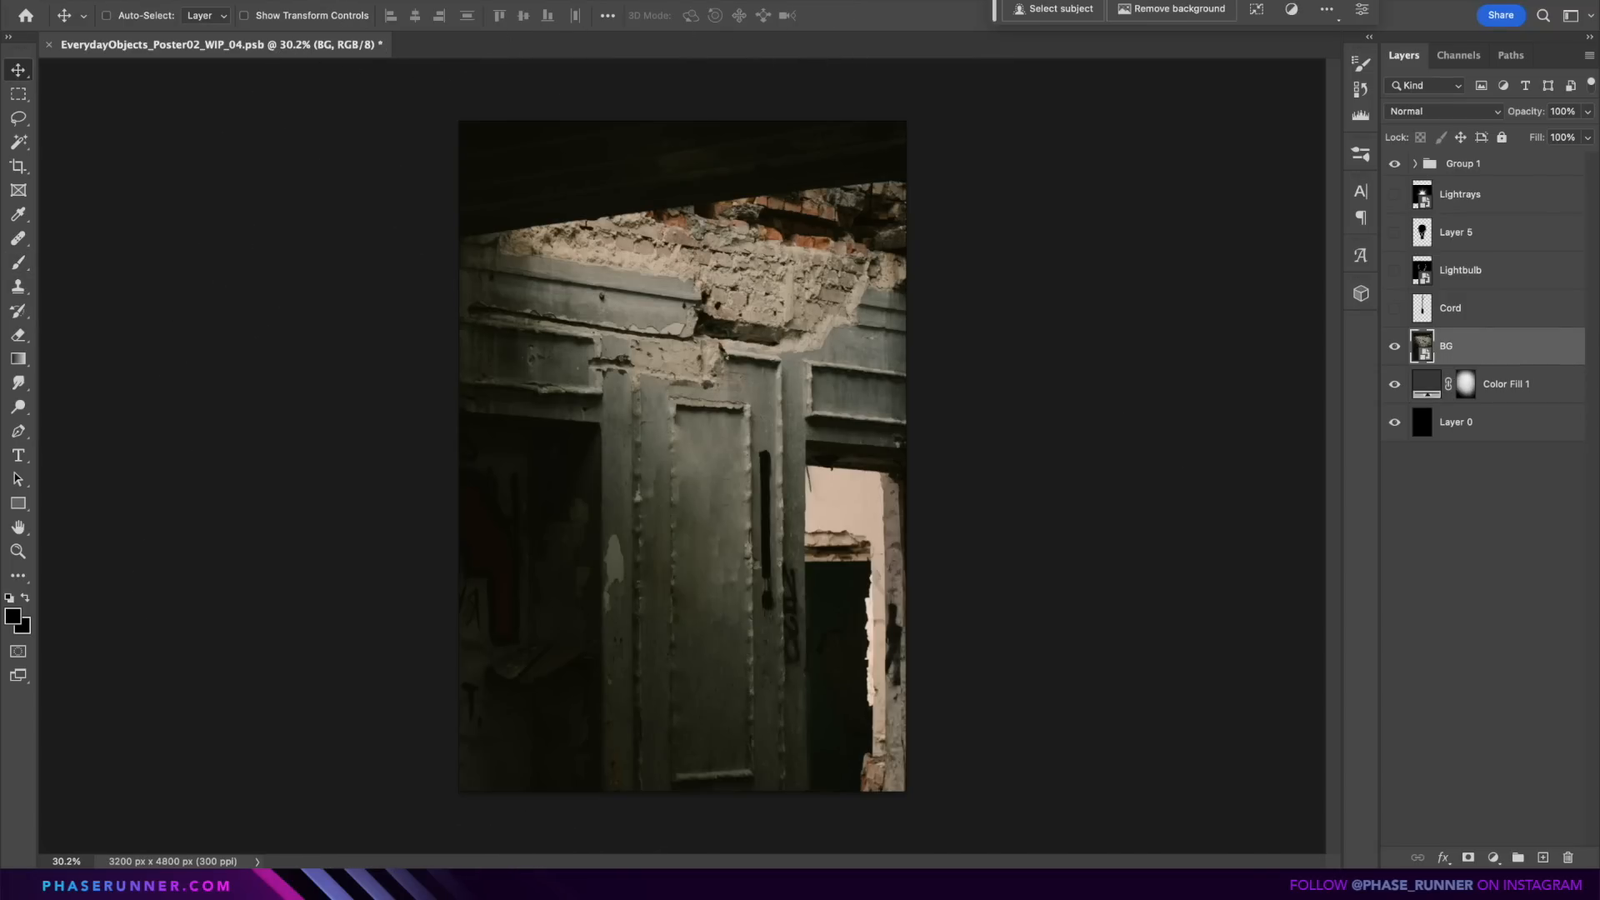
Step: Soften the abandoned-building BG layer with a Gaussian Blur radius above 7.0 pixels
left_click(427, 1)
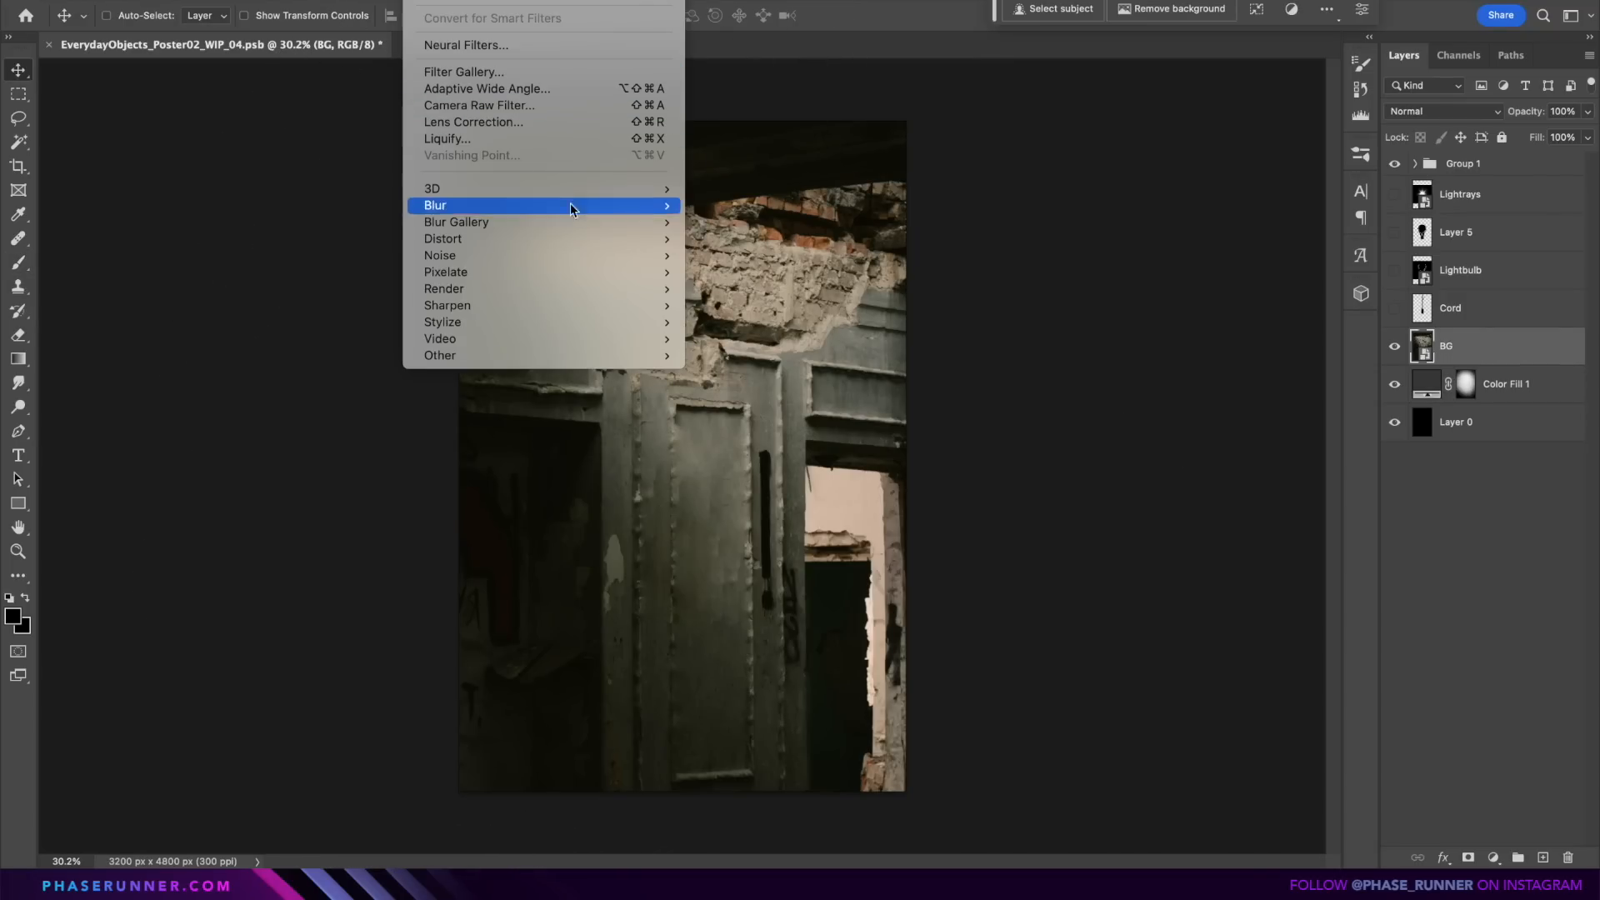
mouse_move(632, 208)
left_click(725, 271)
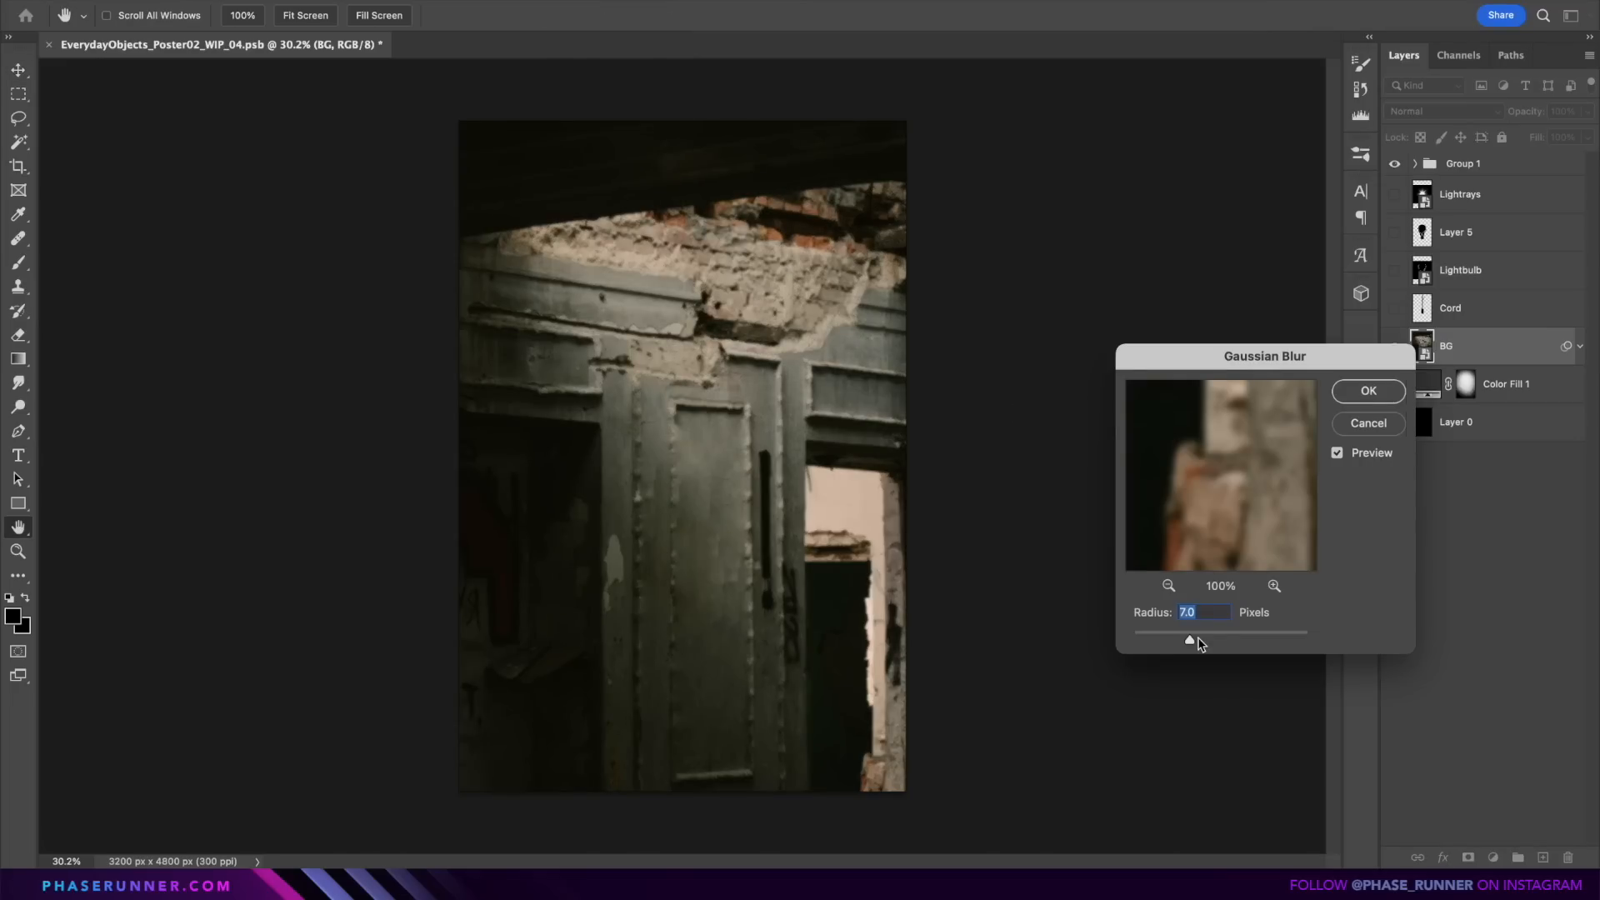
left_click_drag(1214, 642, 1211, 642)
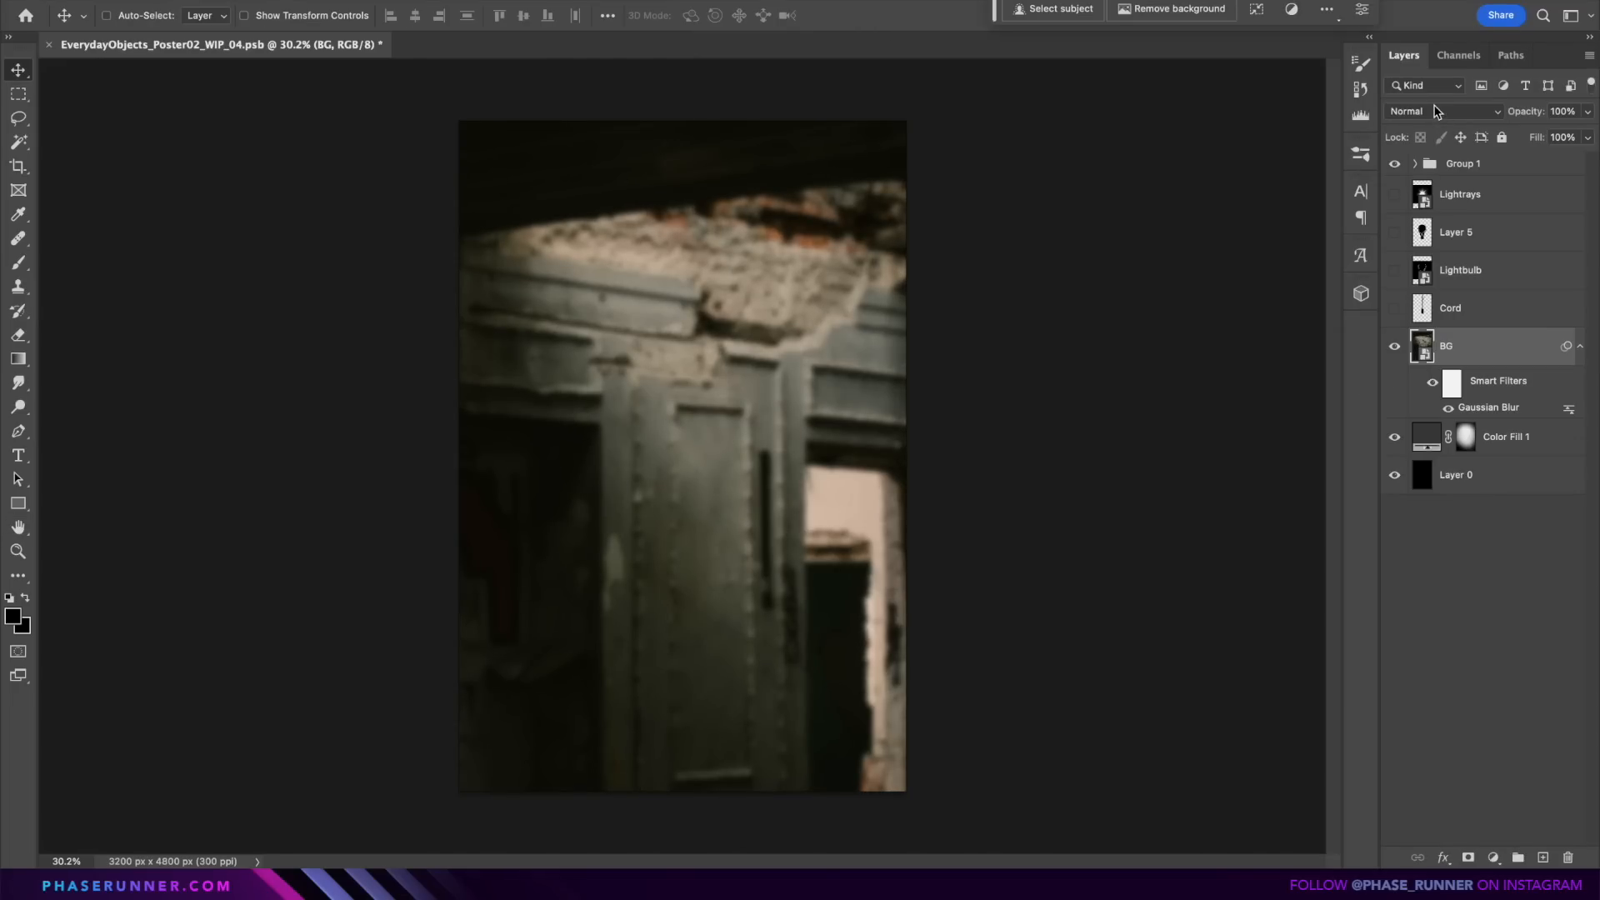
Step: Desaturate and darken the BG layer with clipped adjustments, using Brightness -76 and higher contrast, and choose a darker grey for Color Fill 1
left_click(1435, 111)
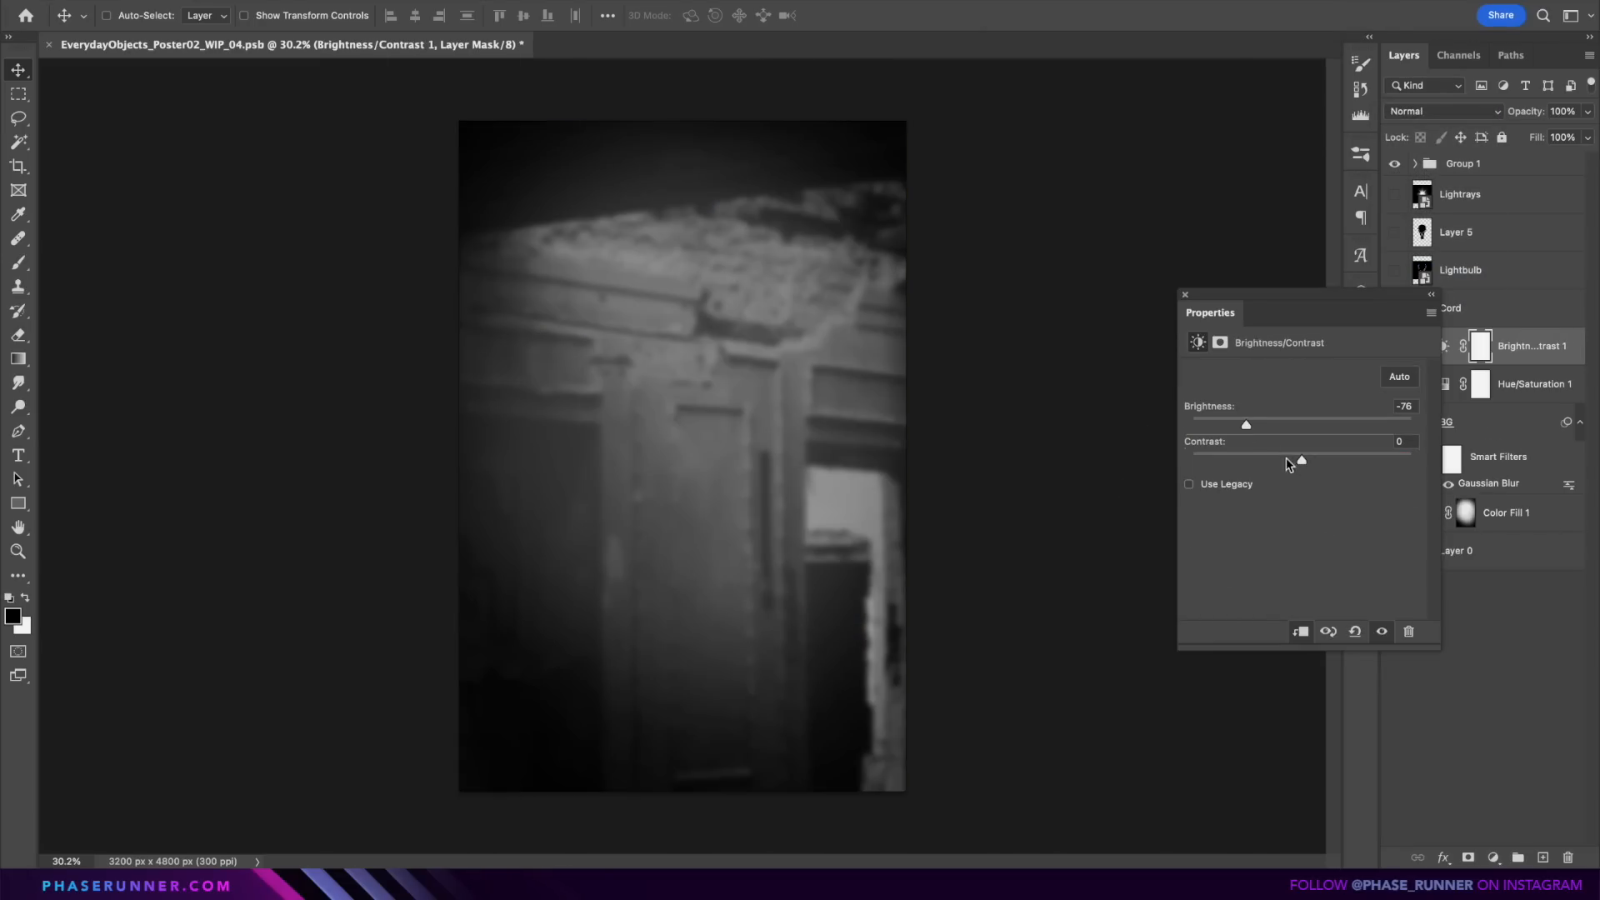
left_click_drag(1294, 457, 1396, 463)
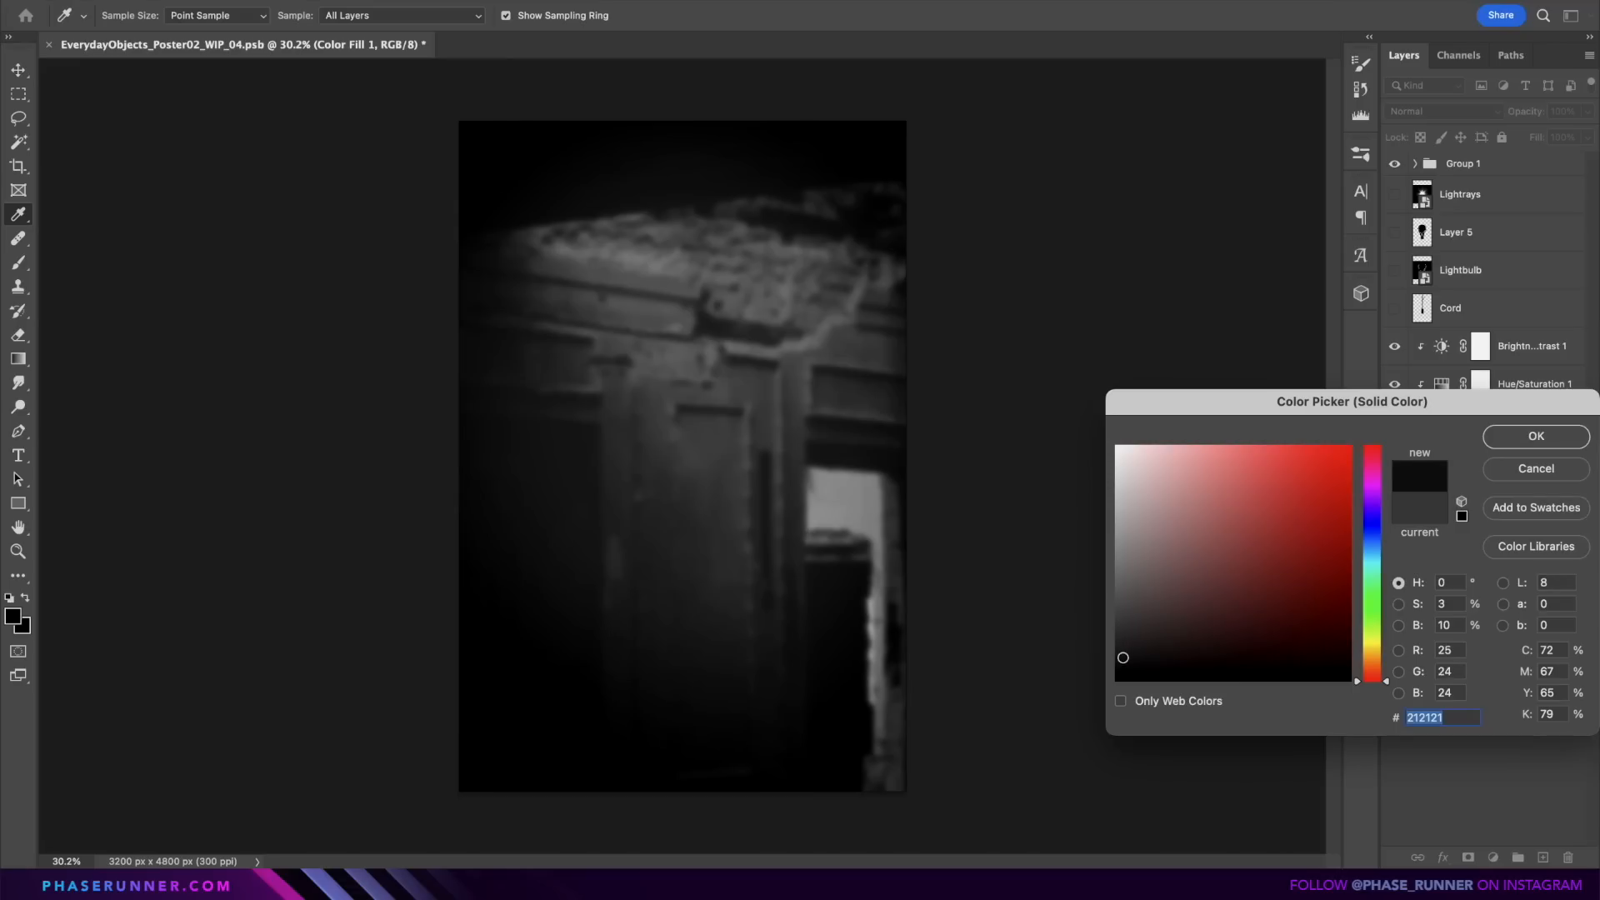
left_click(1123, 642)
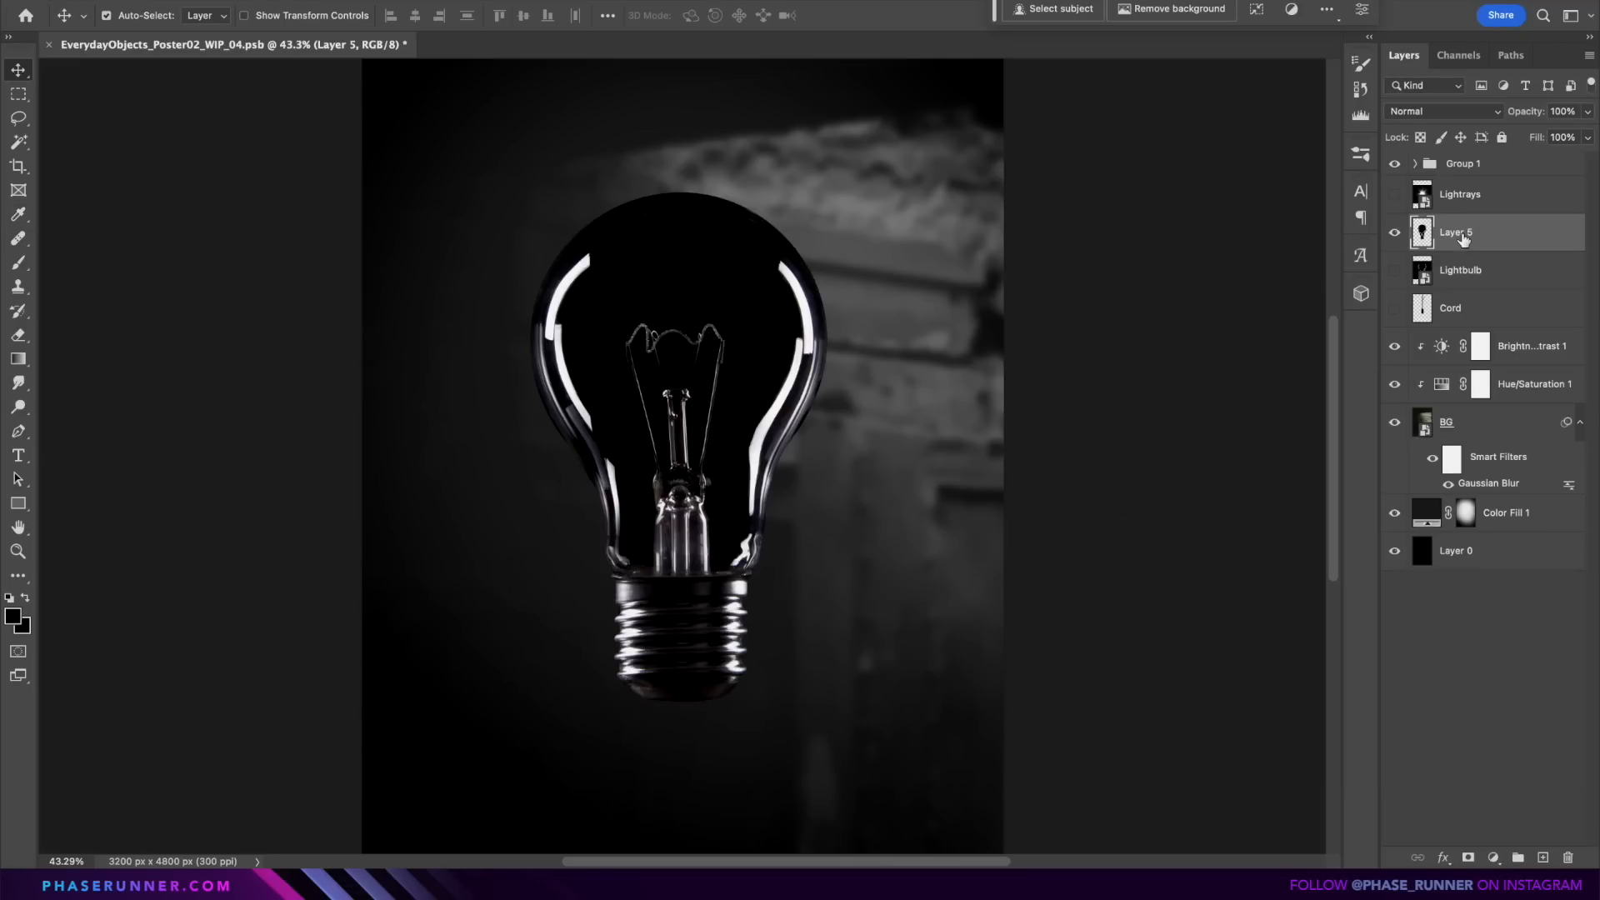
Step: Flip the Layer 5 lightbulb vertically, raise it toward the top of the poster and scale it down slightly
key("ctrl+t")
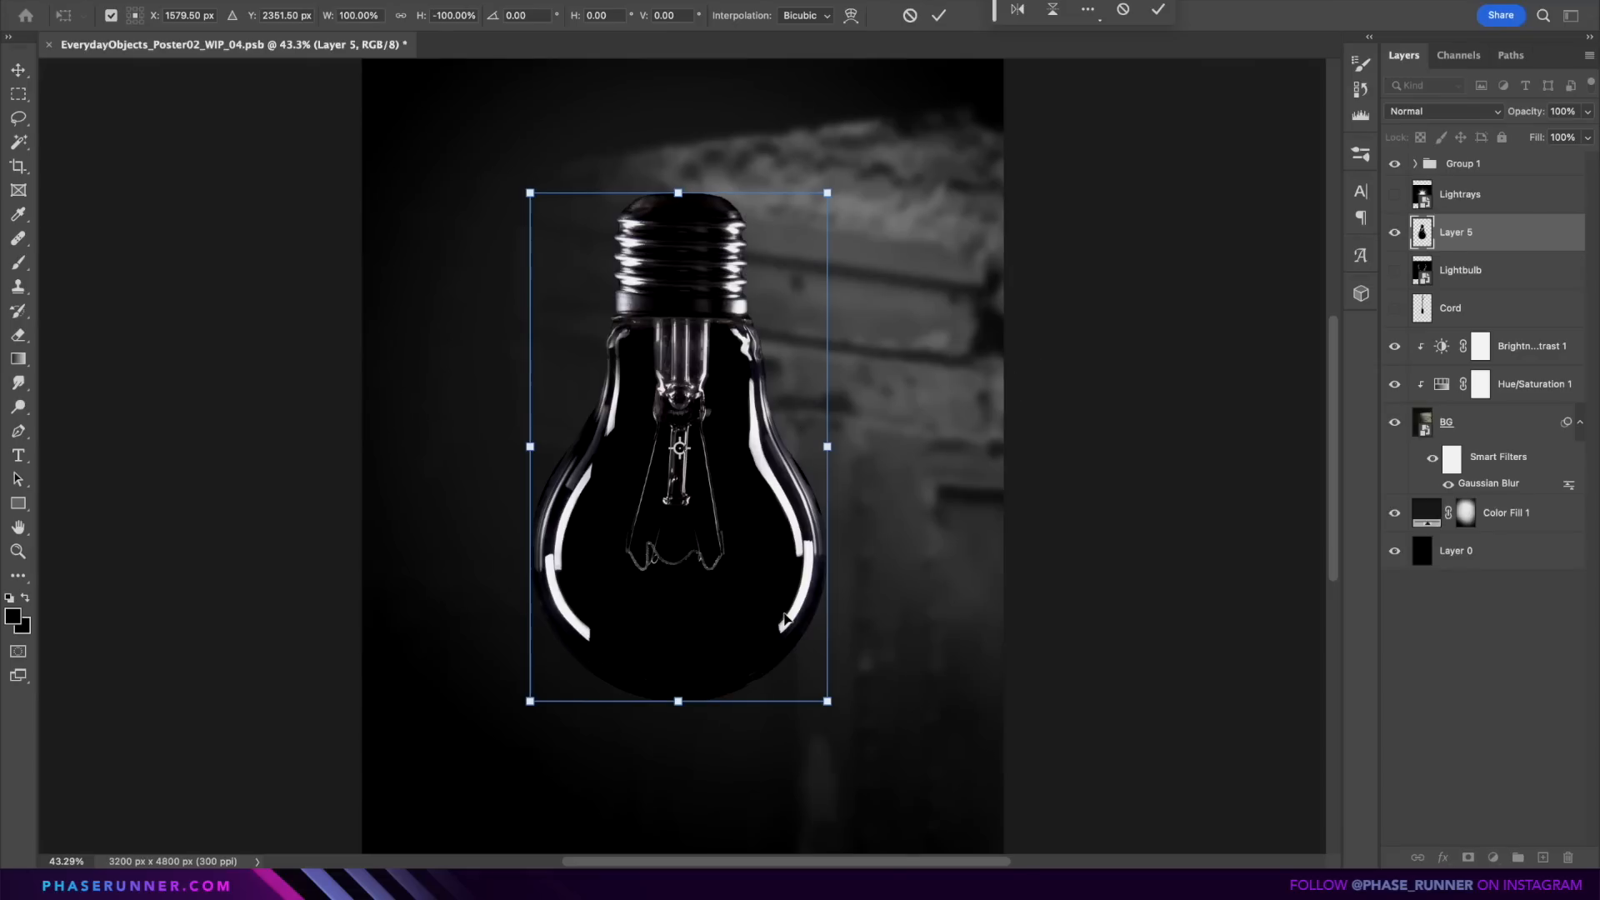
left_click_drag(785, 617, 790, 541)
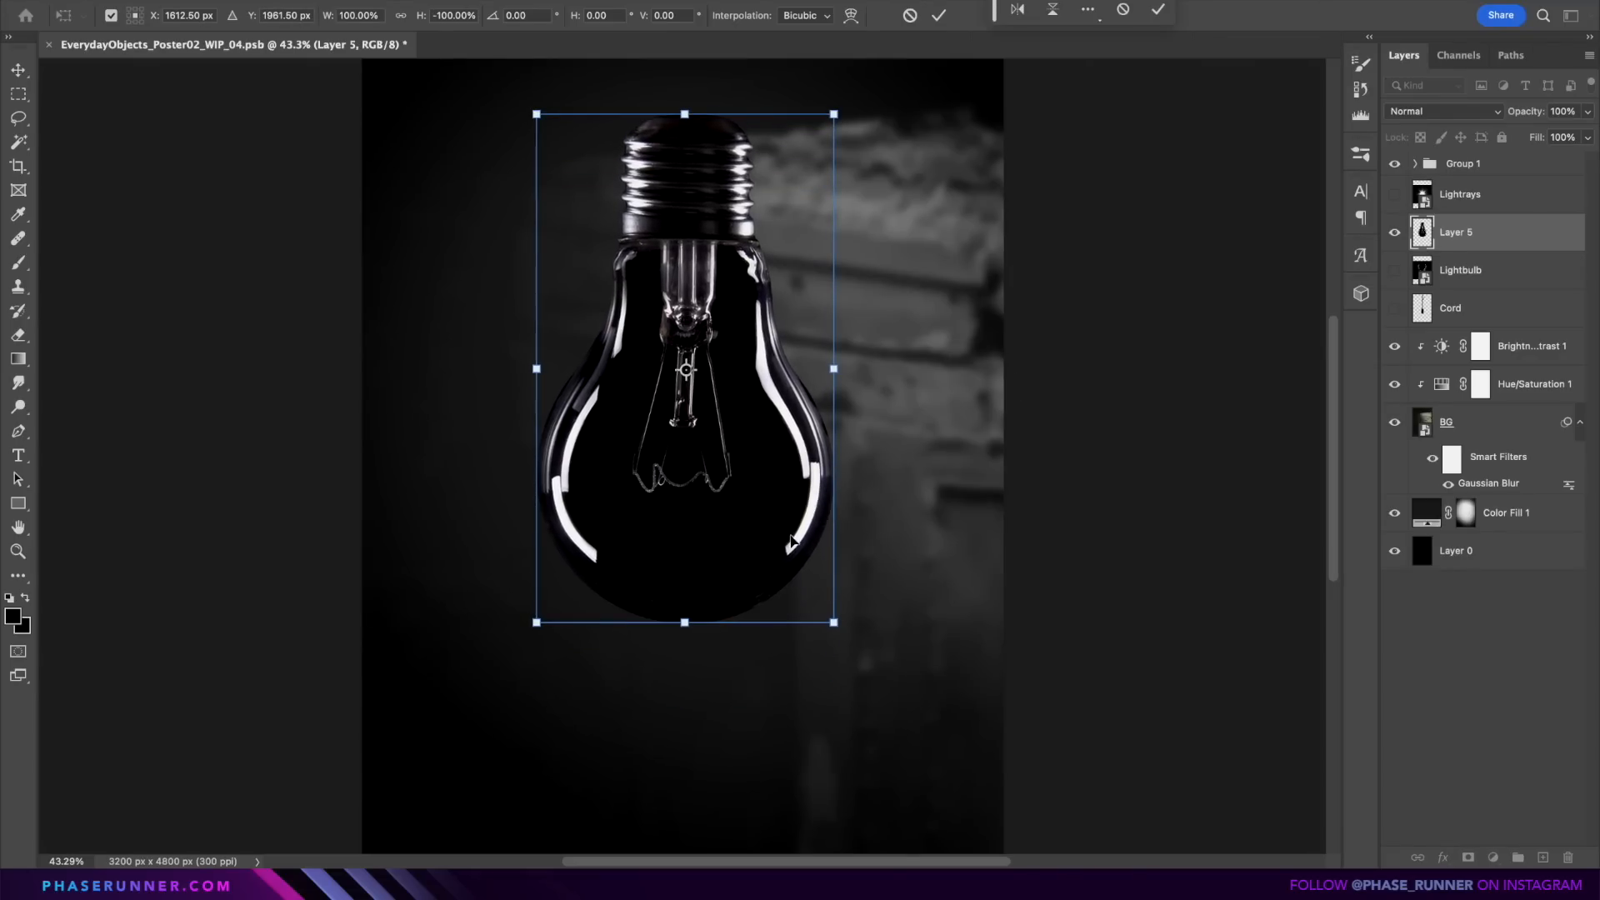
left_click_drag(833, 623, 789, 561)
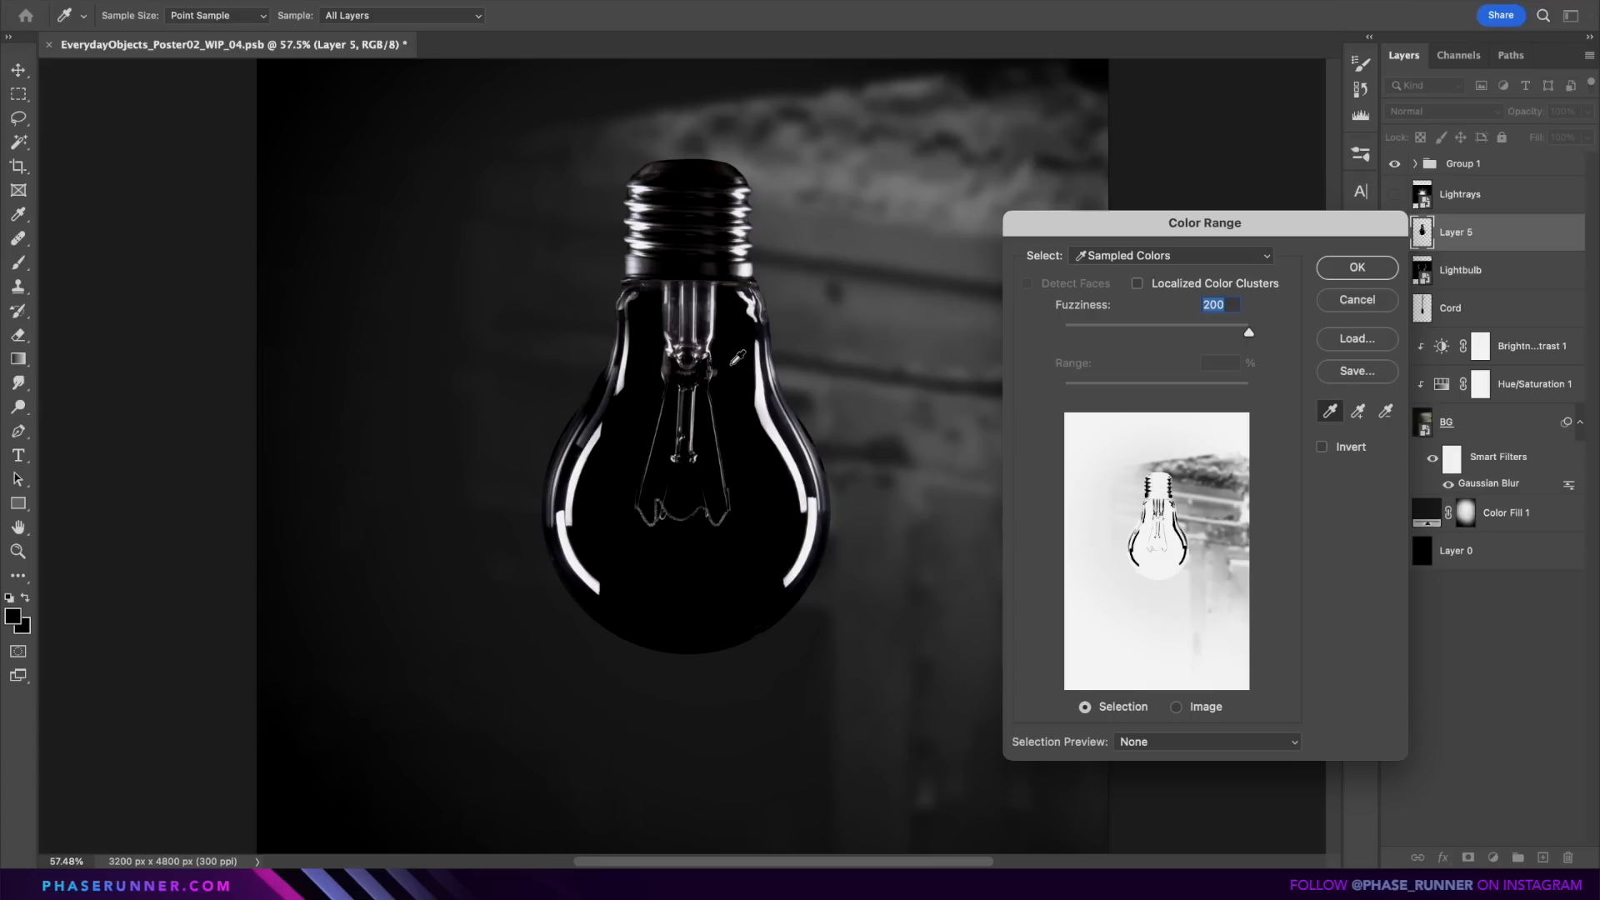
Step: Select the bulb's dark areas with Color Range set to Shadows, using the minimum range and a reduced fuzziness
left_click(1159, 260)
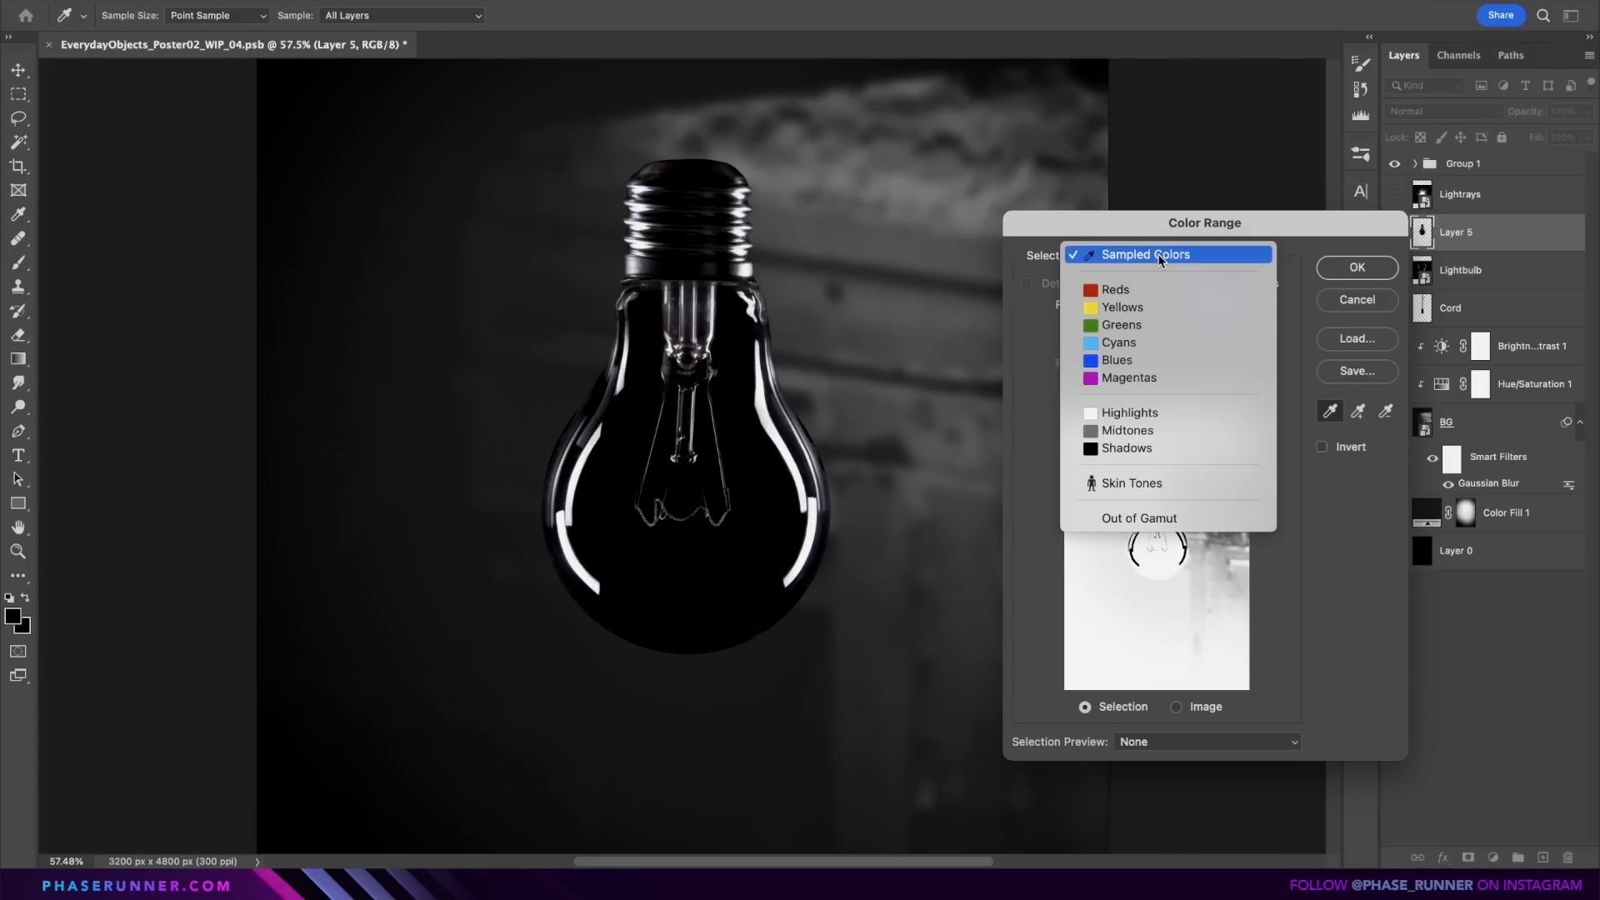
left_click(1154, 445)
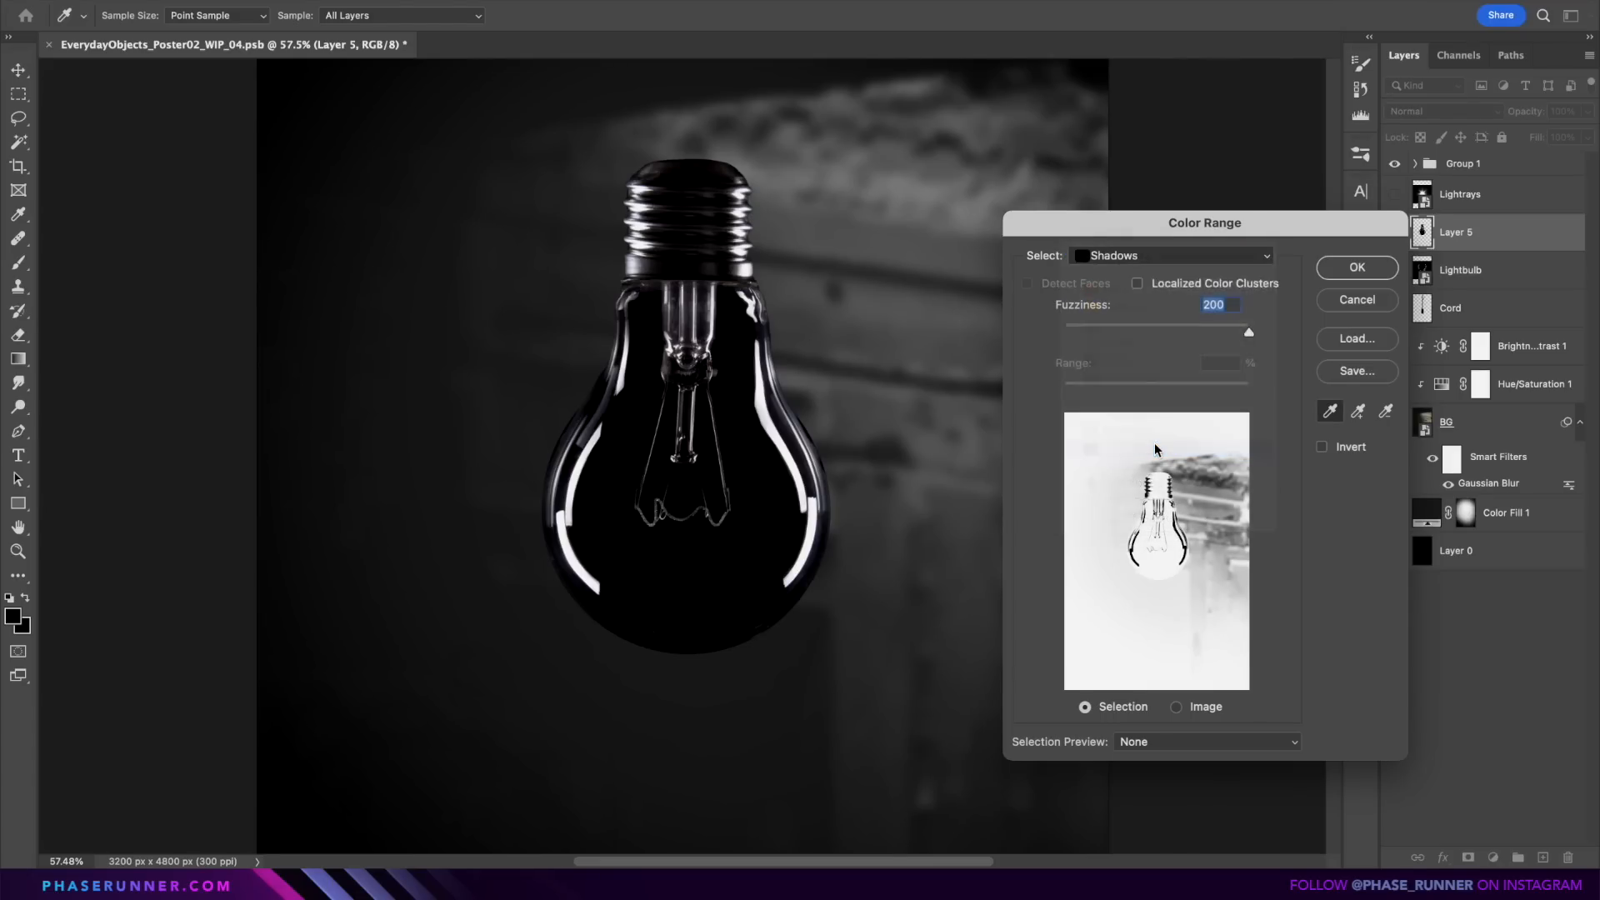
left_click_drag(1101, 332, 1250, 334)
left_click_drag(1112, 389, 1322, 387)
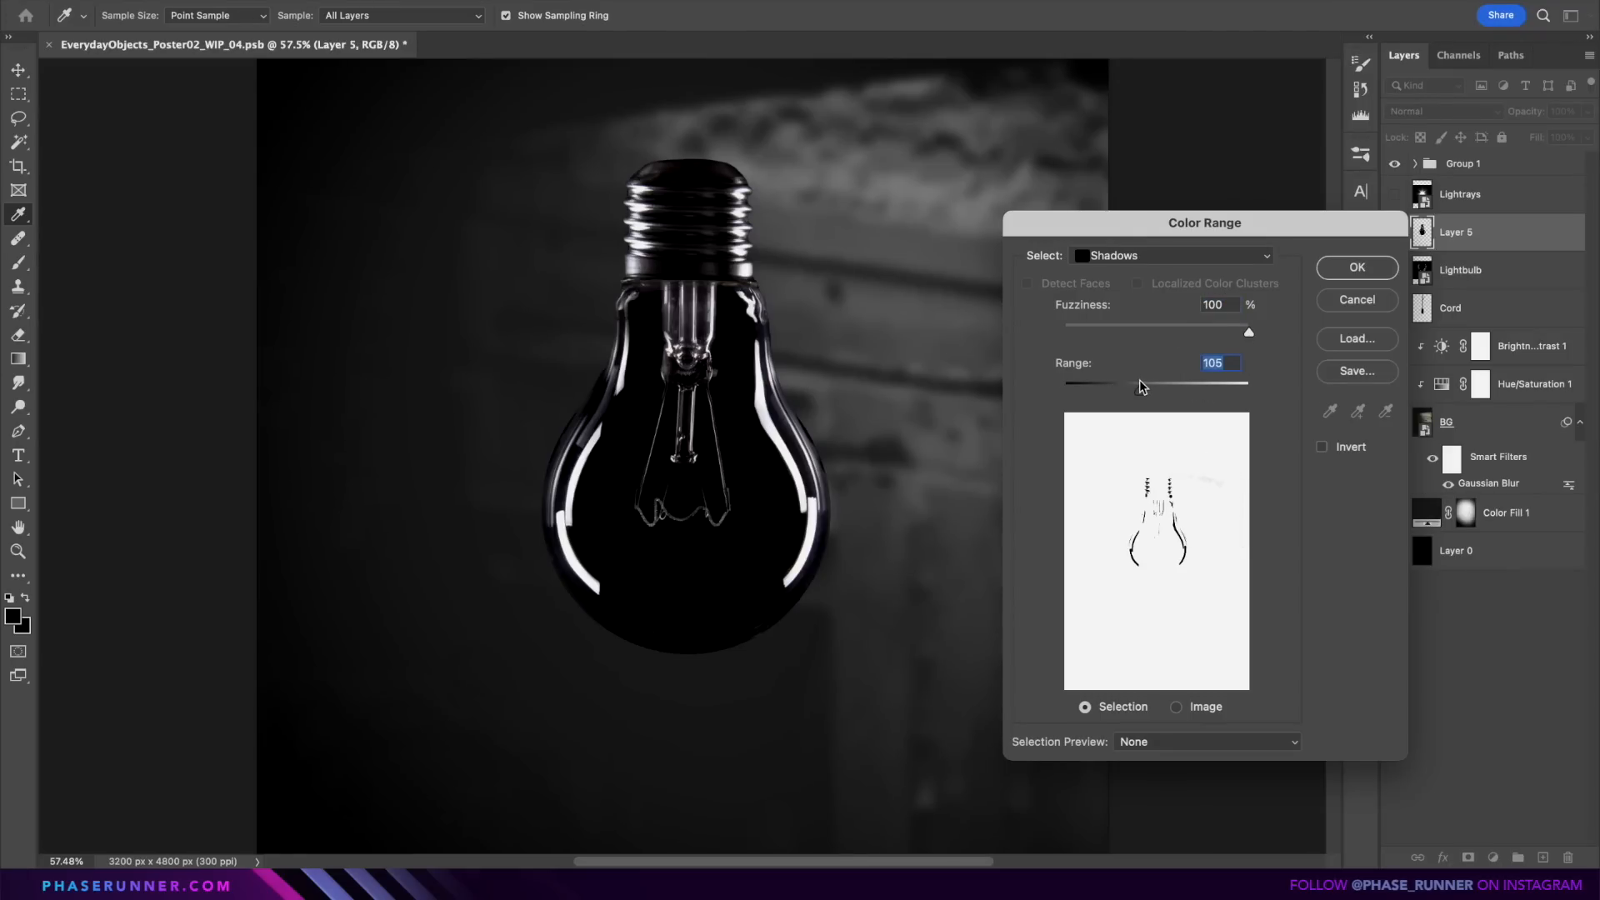
left_click_drag(1140, 385, 1064, 388)
left_click_drag(1248, 331, 1152, 335)
left_click(1364, 272)
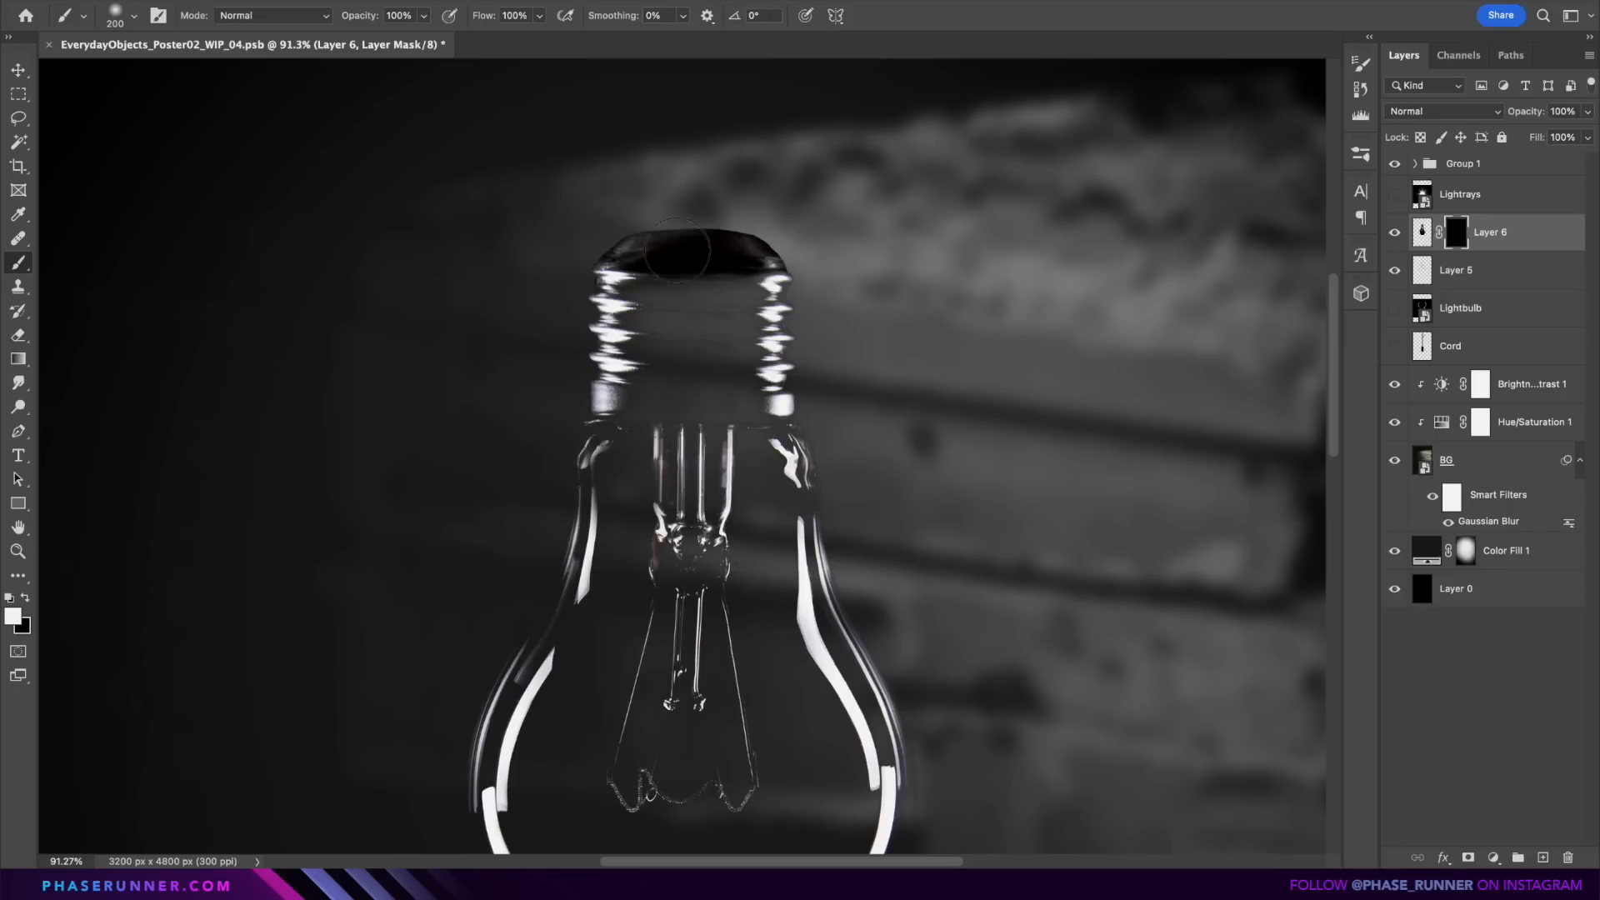
Step: Paint white into the Layer 6 mask with a smaller brush to restore the bulb's screw cap and rim
key("bracketleft")
key("bracketleft")
key("bracketleft")
mouse_move(676, 250)
left_mouse_down()
mouse_move(824, 304)
mouse_move(571, 359)
mouse_move(802, 399)
left_mouse_up()
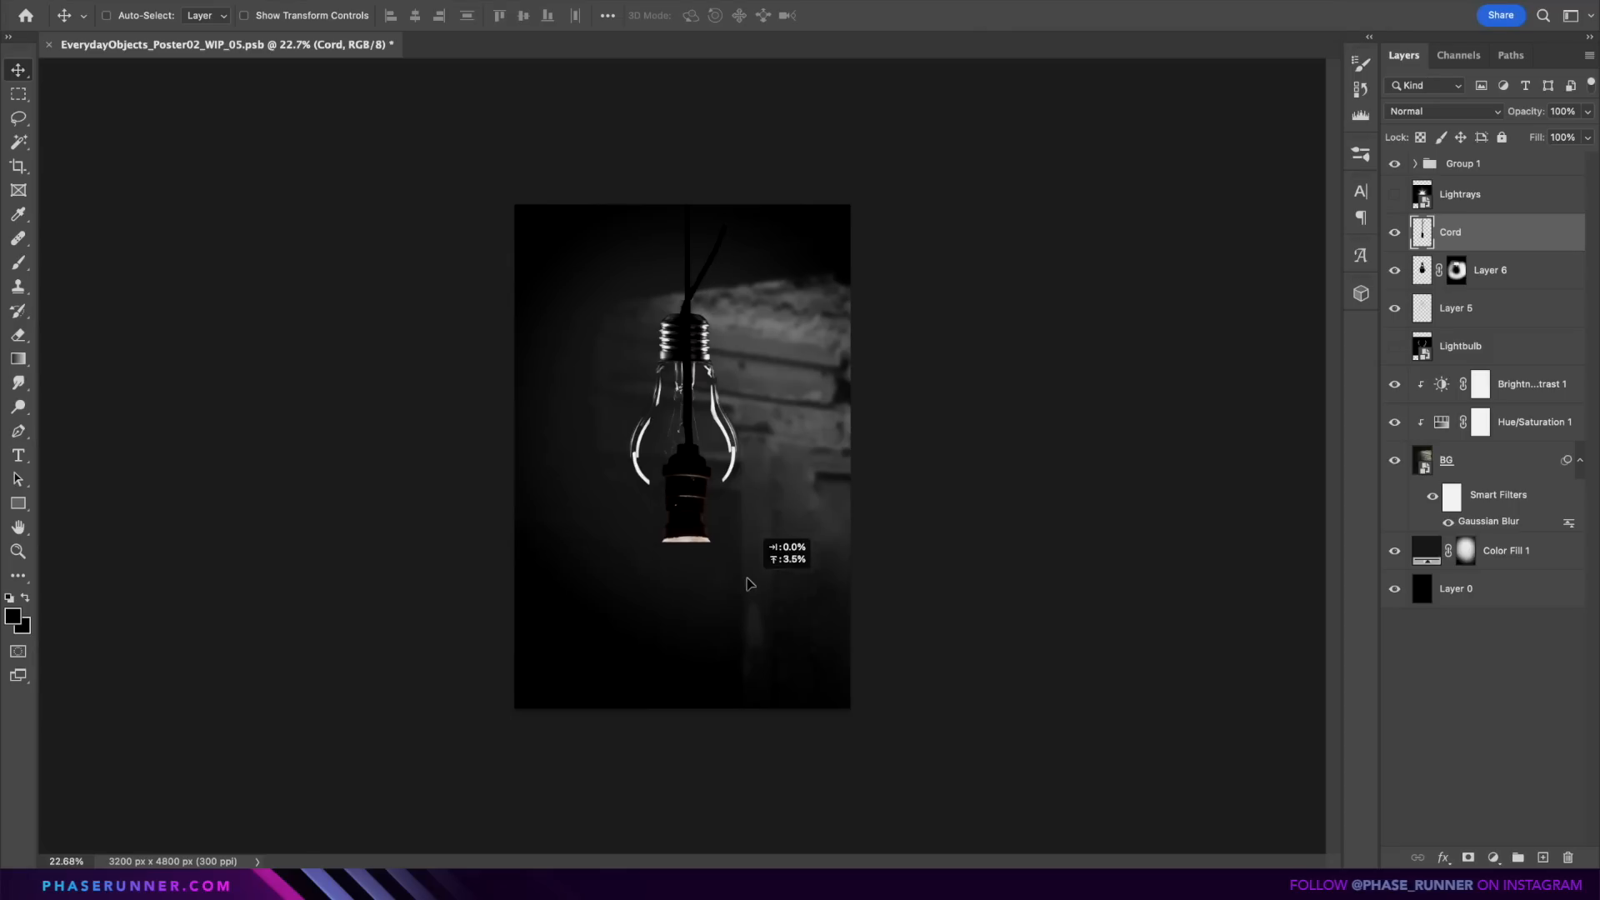
Step: Raise the Cord layer so its socket hangs above the bulb, and scale the Layer 6 copy bulb down to fit the socket
left_click_drag(758, 686, 737, 397)
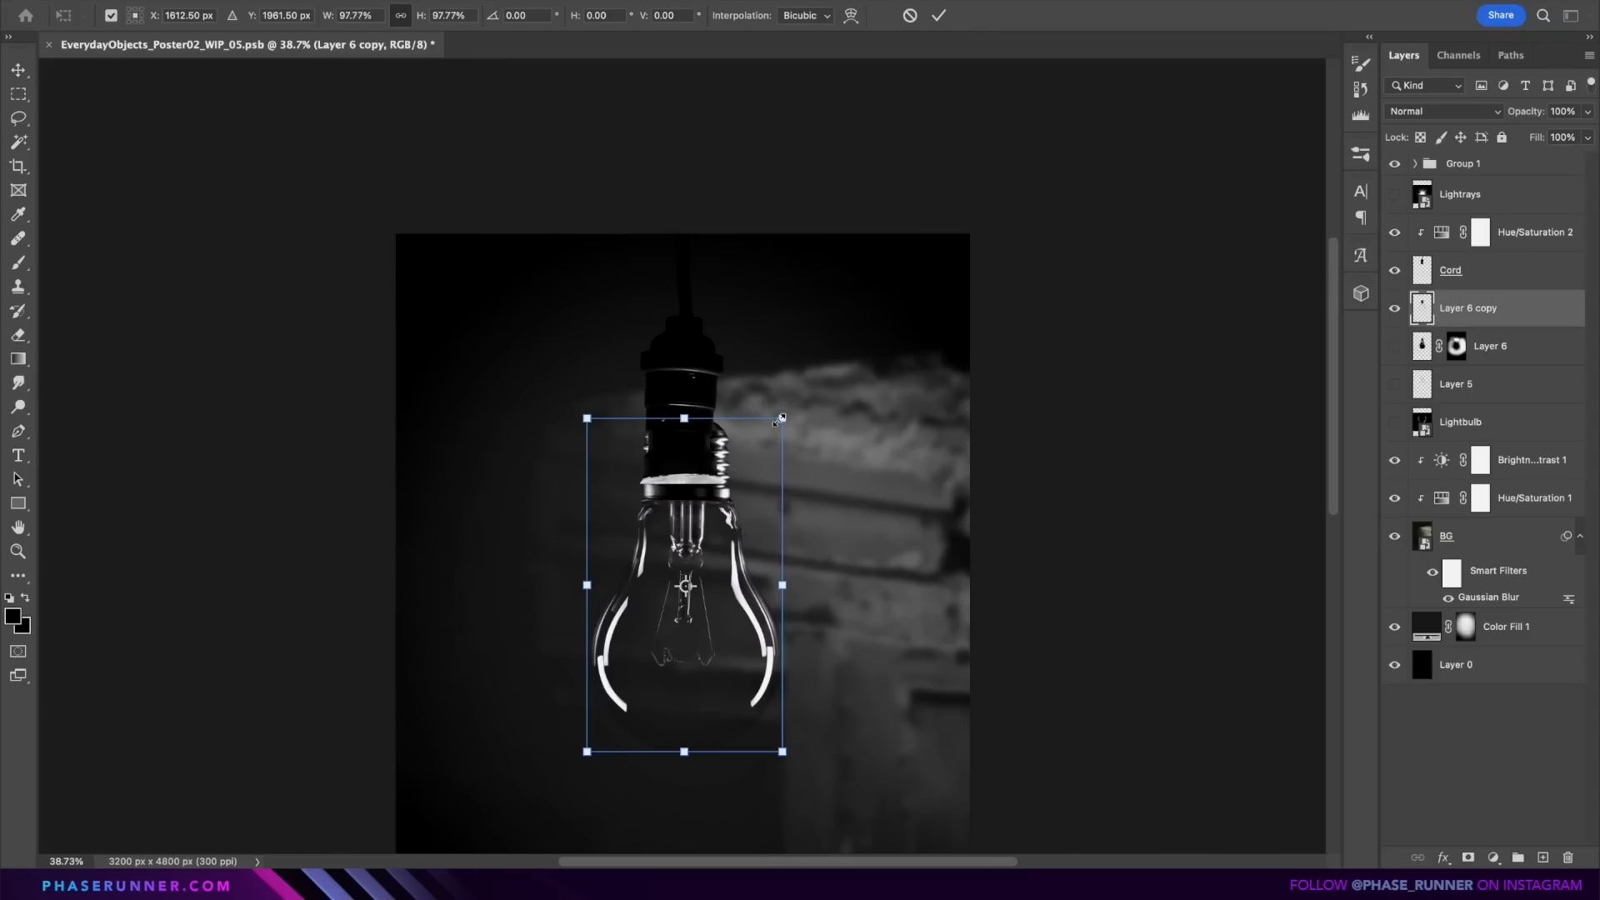
left_click_drag(779, 420, 734, 489)
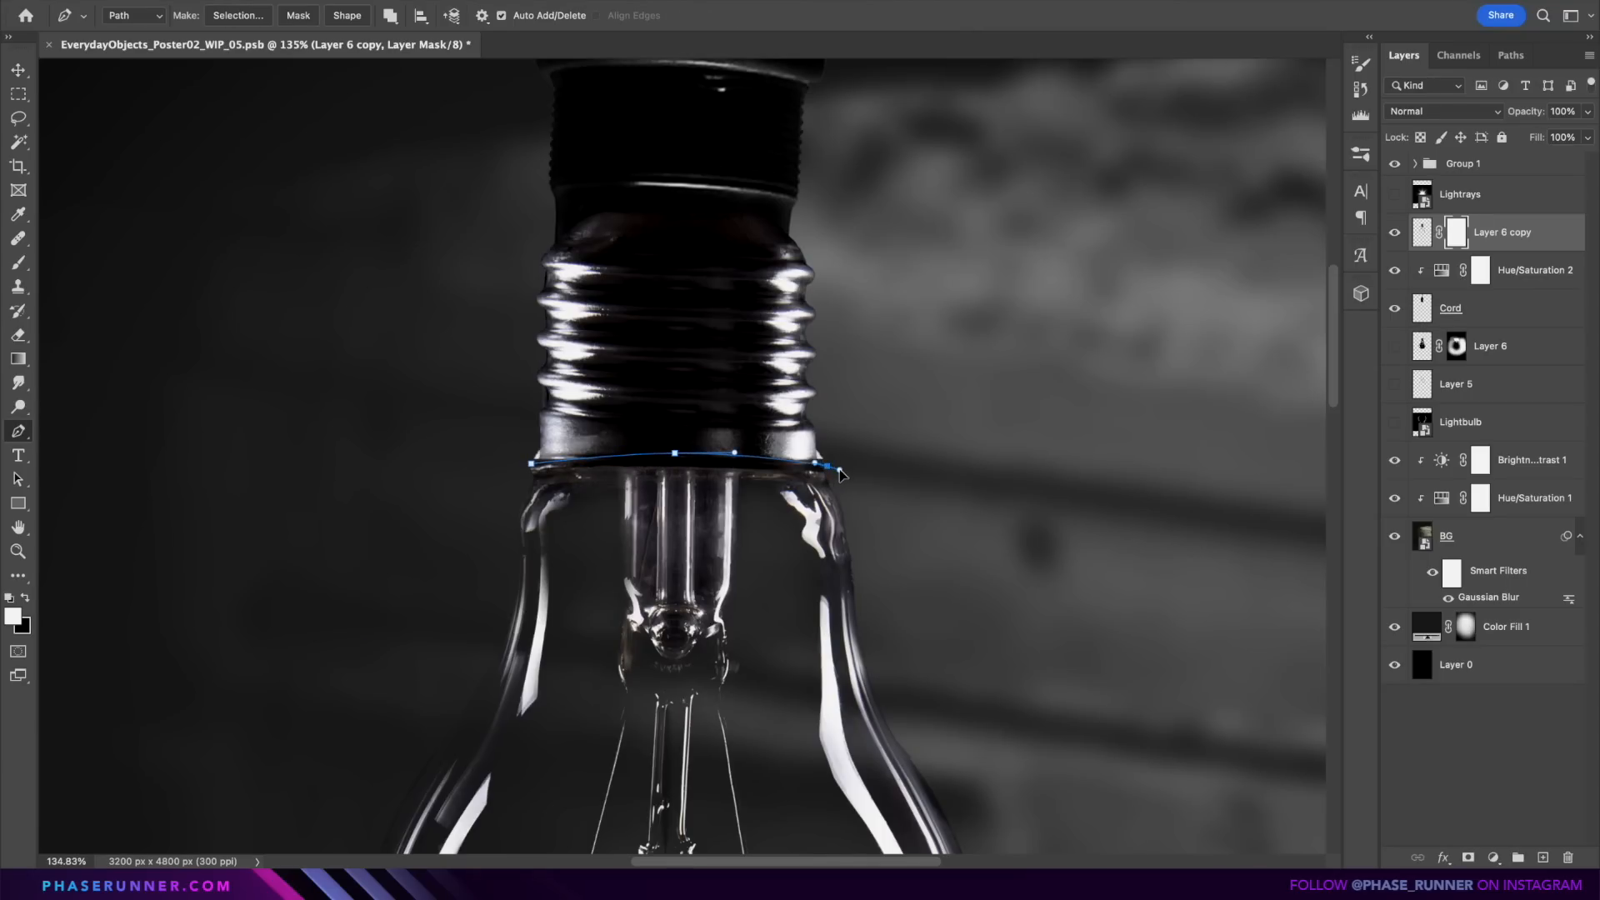
Step: Outline the bulb's screw threads with the Pen tool, mask them out of Layer 6 copy and move the glass up against the socket
key("super+minus")
key("super+minus")
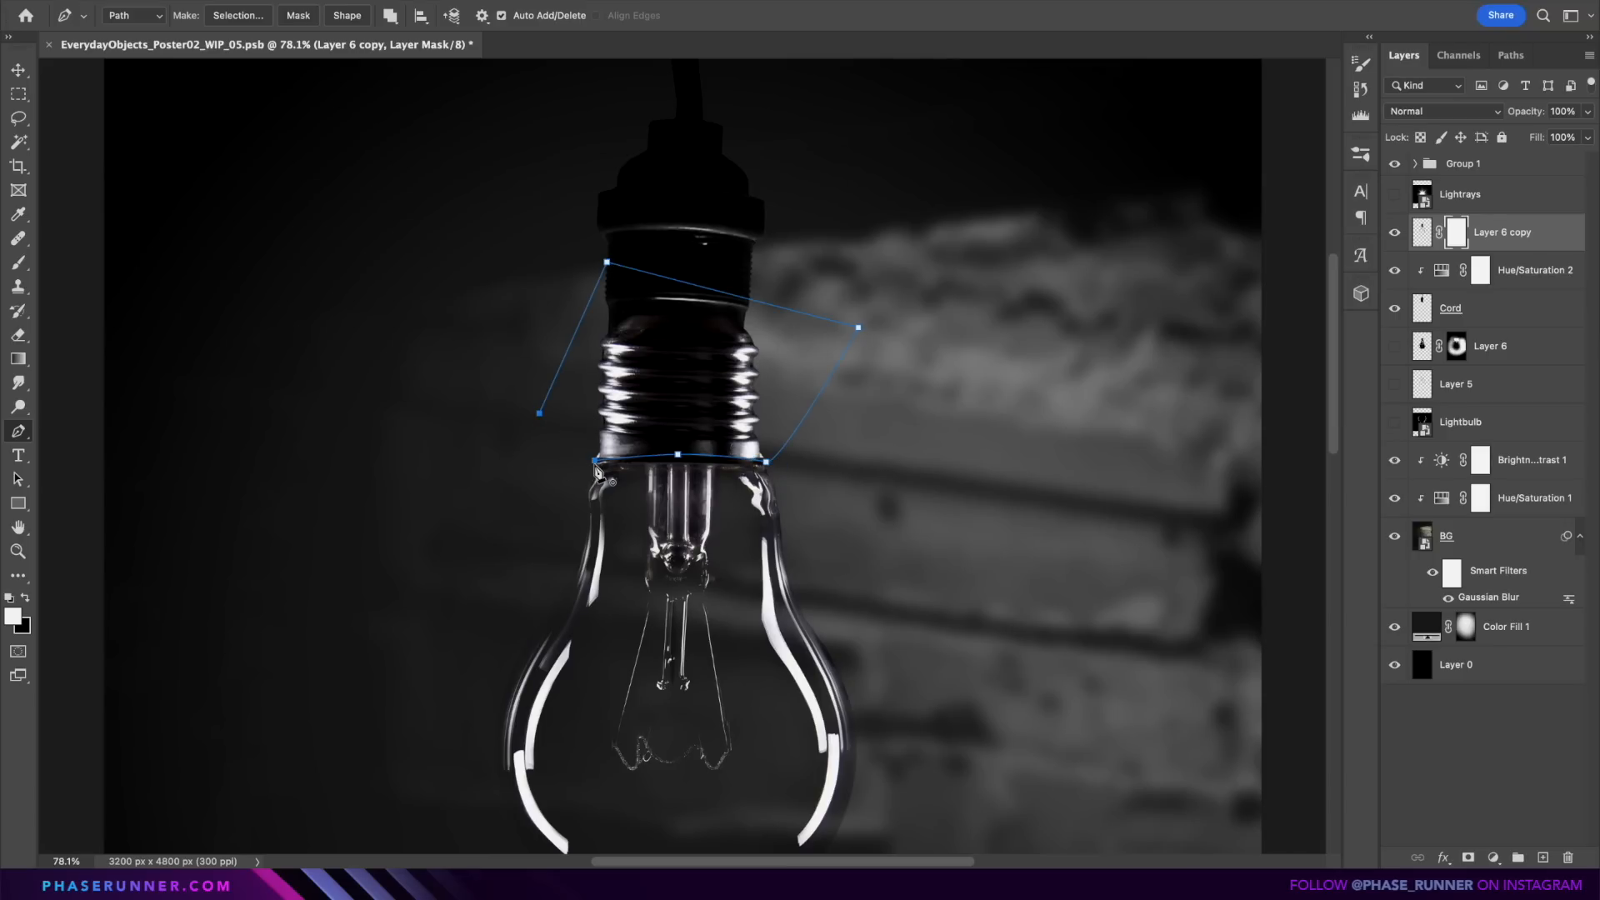
left_click(595, 463)
key("super+Return")
key("m")
key("super+BackSpace")
key("super+d")
key("v")
left_click_drag(818, 298, 816, 280)
Step: Add a white Solid Color fill above Layer 6 copy and clip it to the bulb
left_click(1492, 857)
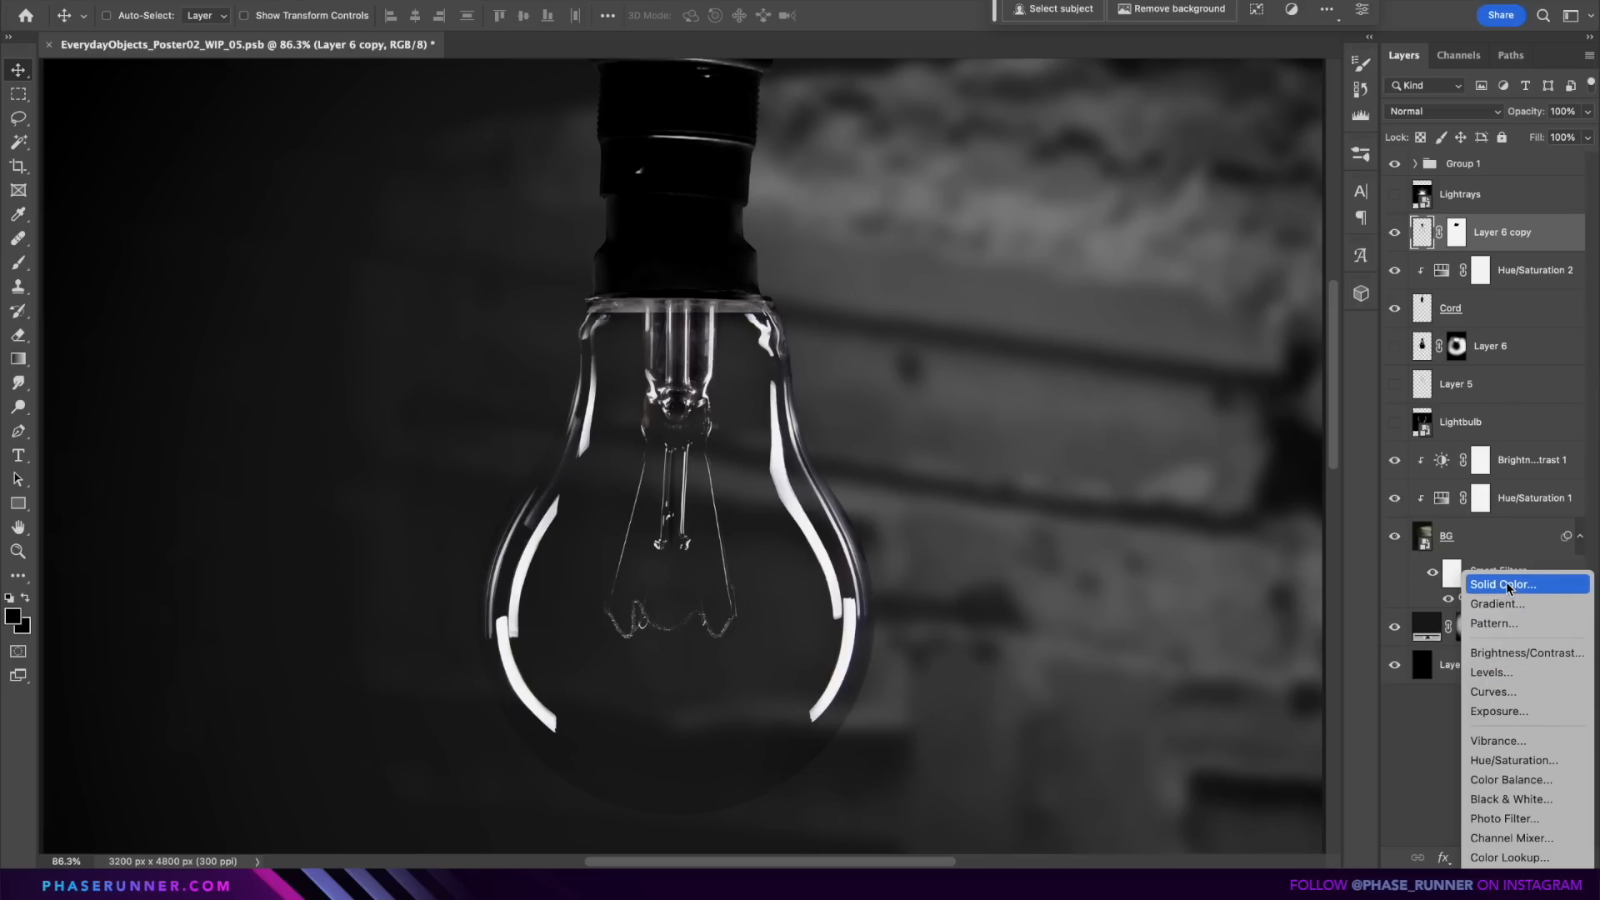
left_click(1506, 581)
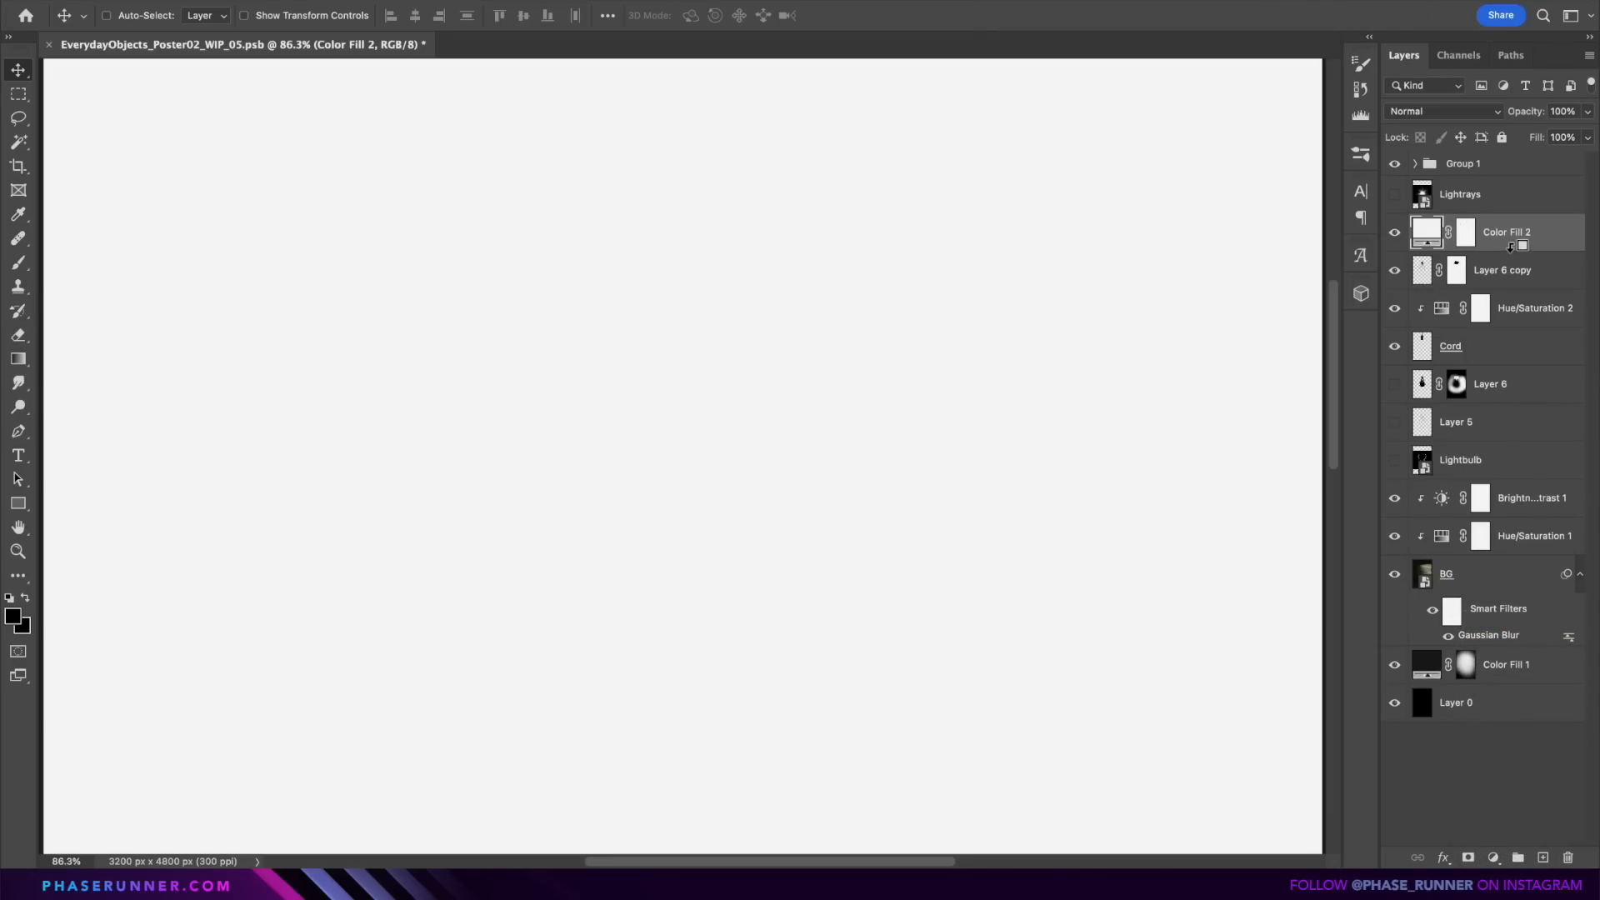
left_click(1510, 246, "alt")
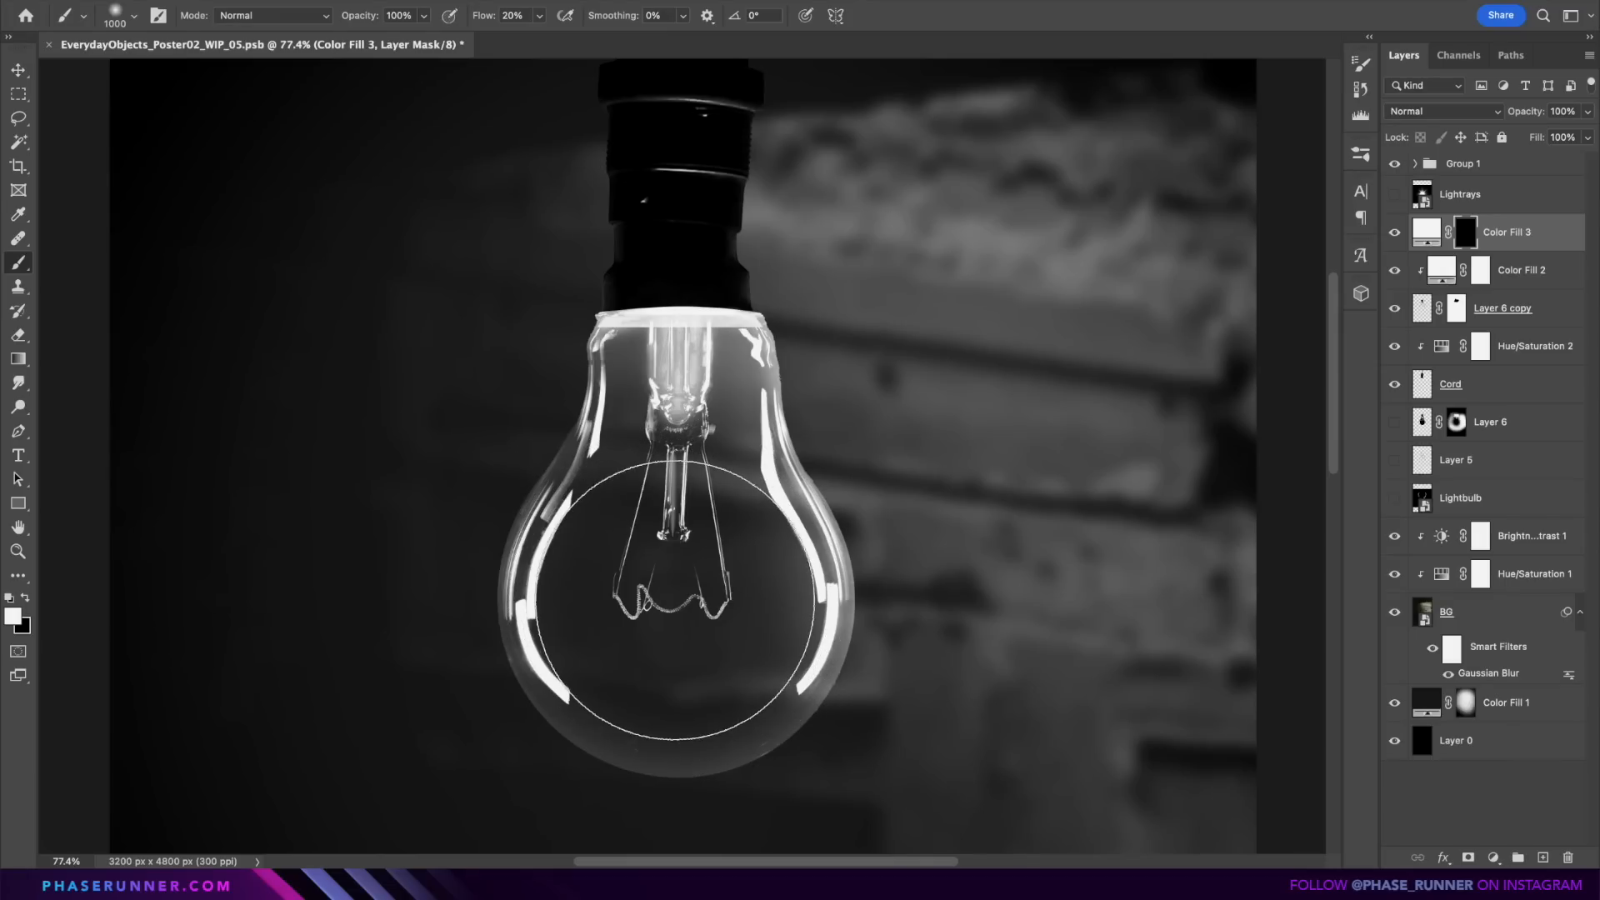
Step: Brush a soft white glow into the Color Fill 3 mask, filling the bulb from its round base up through the neck
mouse_move(683, 617)
left_mouse_down()
mouse_move(732, 608)
mouse_move(733, 624)
mouse_move(676, 606)
left_mouse_up()
scroll(678, 604, "down", 2)
left_click_drag(676, 536, 686, 532)
key("bracketleft")
key("bracketleft")
key("bracketleft")
left_click_drag(680, 464, 682, 305)
scroll(613, 464, "down", 2)
key("bracketleft")
key("bracketleft")
mouse_move(613, 464)
left_mouse_down()
mouse_move(600, 544)
mouse_move(673, 592)
mouse_move(750, 561)
left_mouse_up()
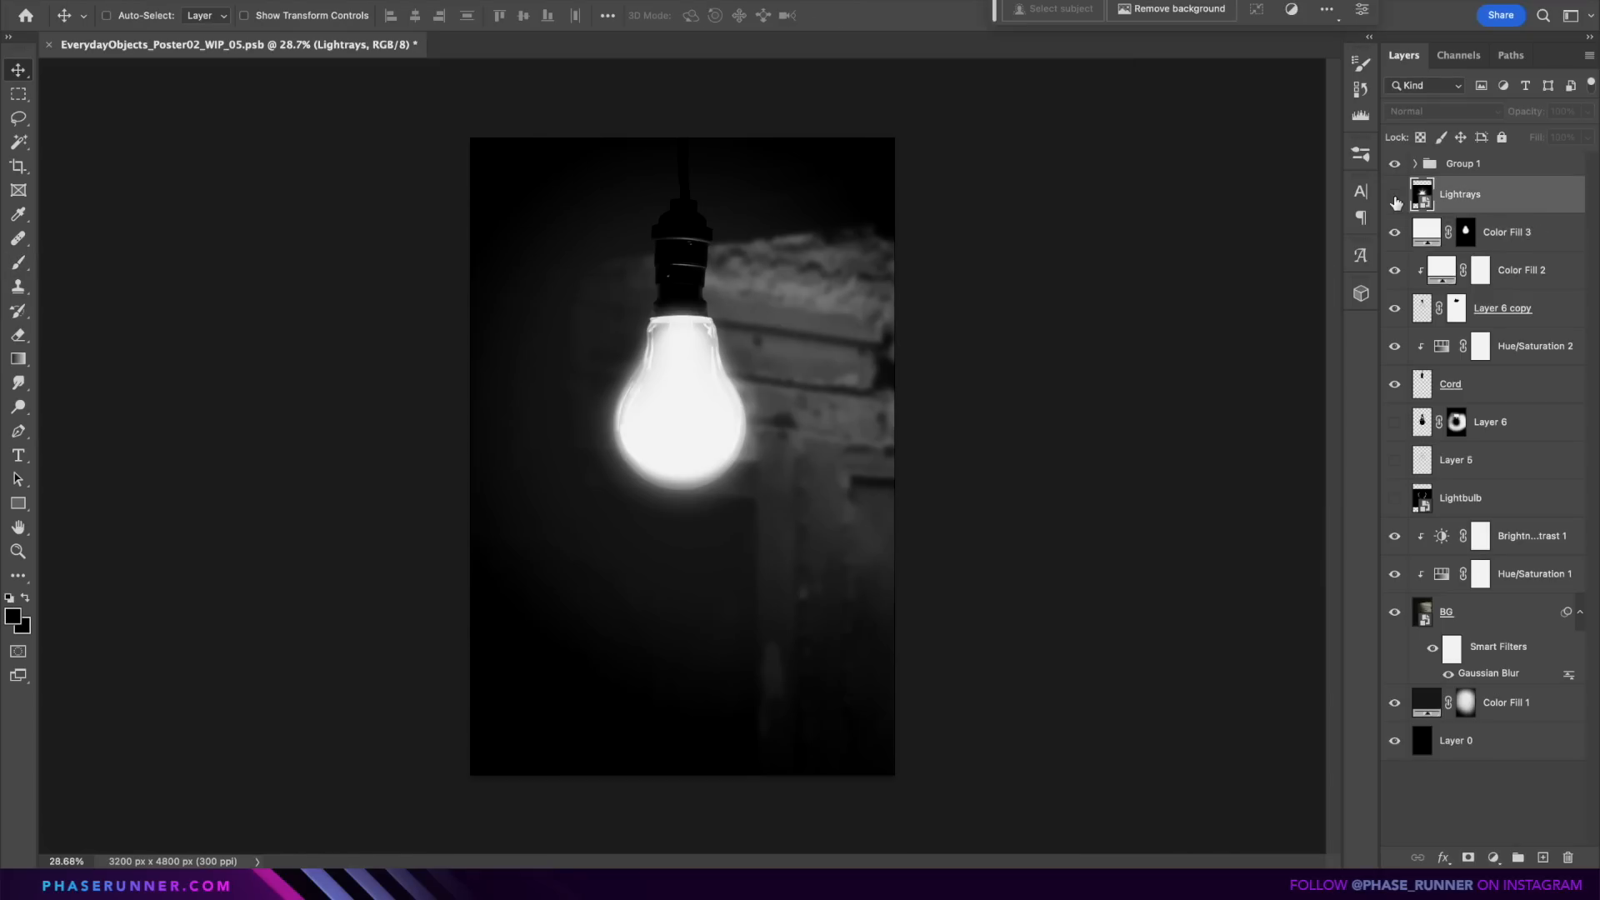
Step: Show the Lightrays layer, fully desaturate it with Hue/Saturation and set its blend mode to Color Dodge
left_click(1394, 195)
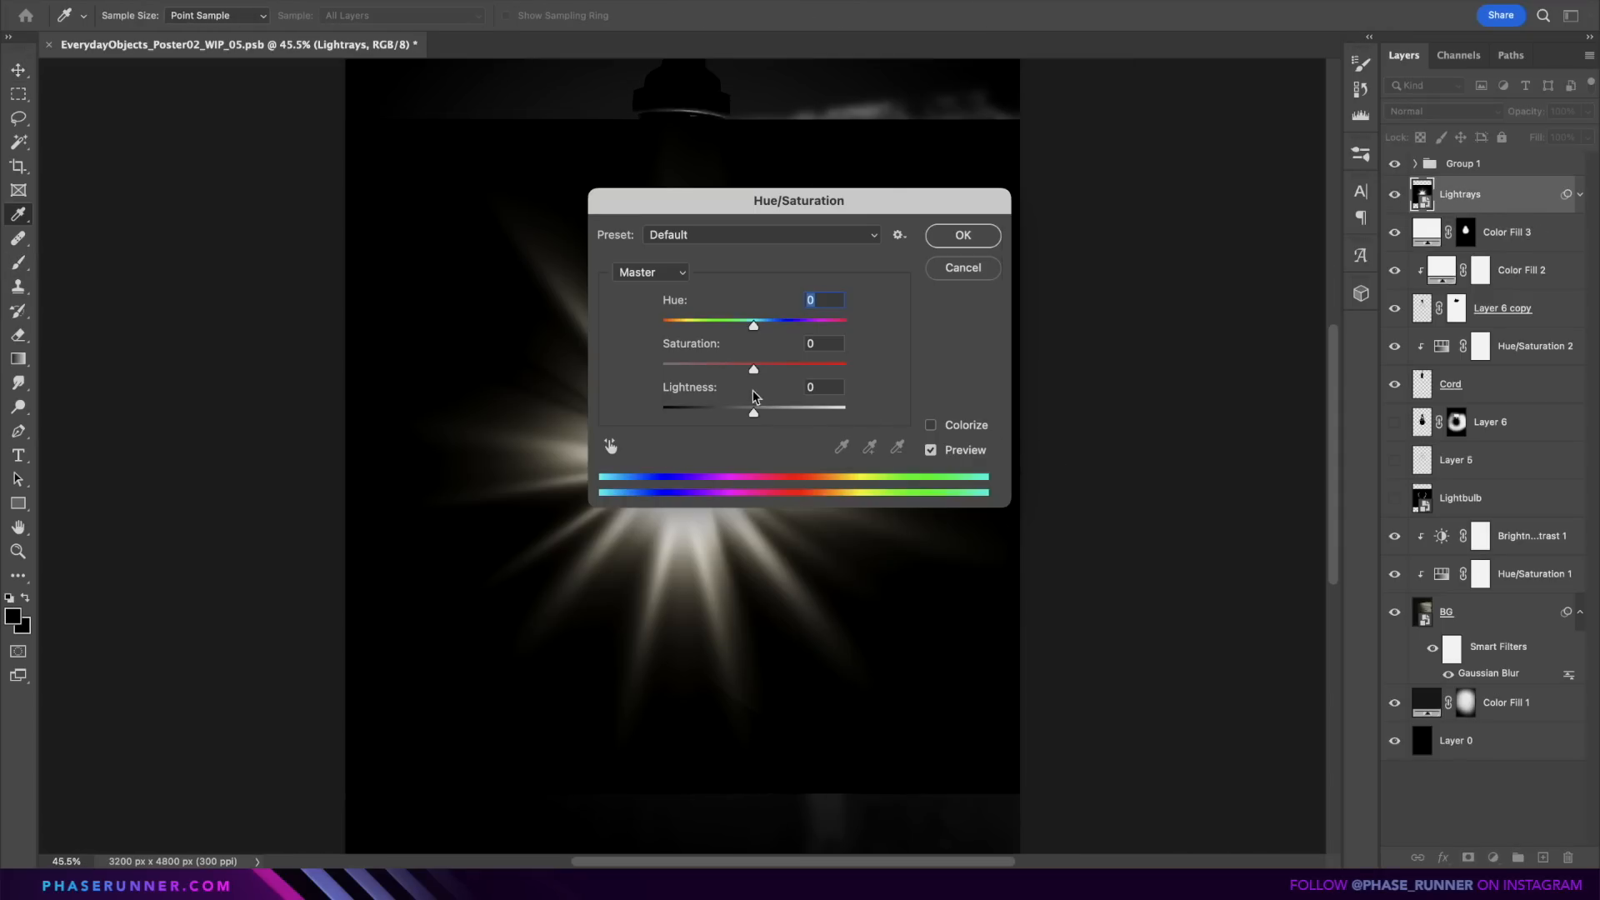
left_click_drag(752, 369, 464, 357)
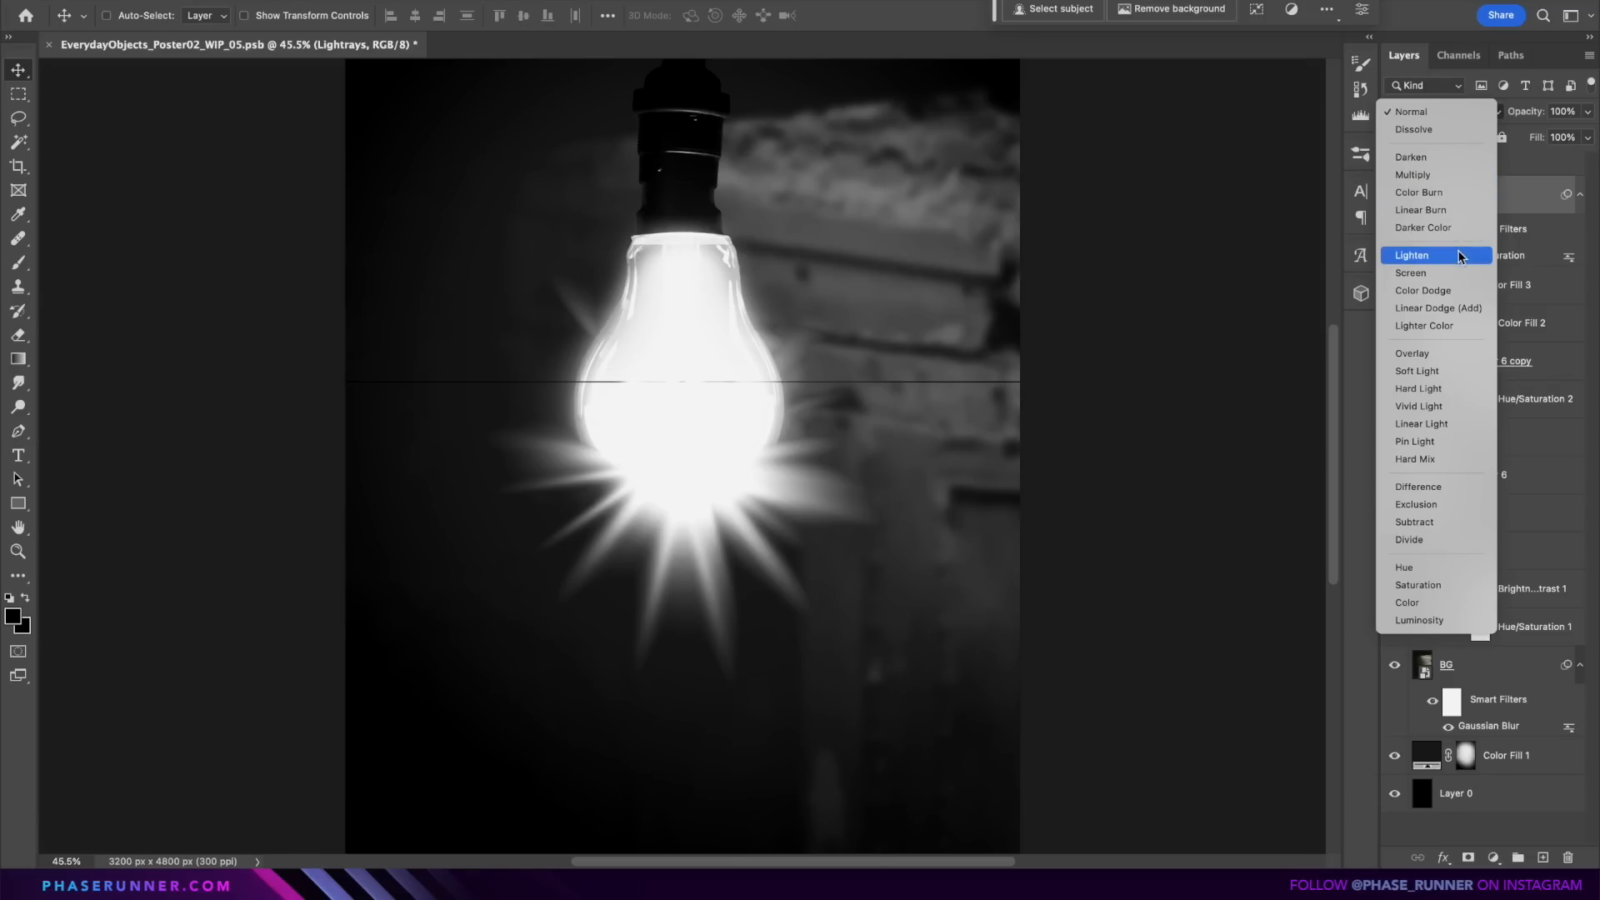
left_click(1464, 296)
Step: Position, scale down and rotate the Lightrays layer so its rays radiate from the glowing bulb
mouse_move(768, 501)
left_mouse_down()
mouse_move(778, 517)
mouse_move(761, 522)
mouse_move(783, 544)
left_mouse_up()
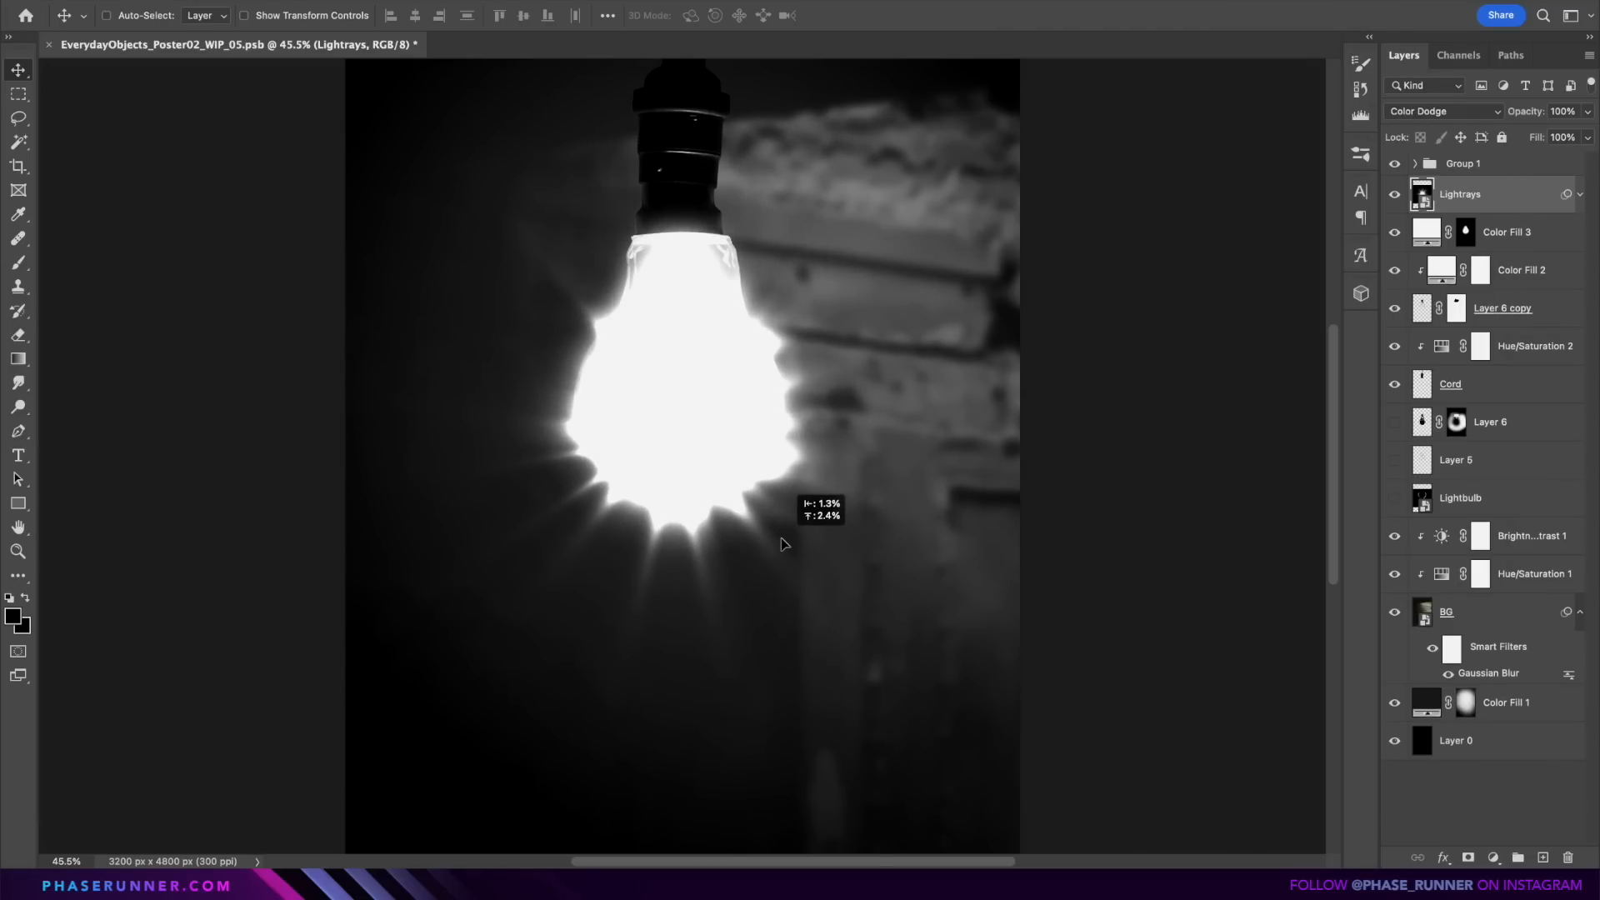
left_click_drag(885, 230, 824, 292)
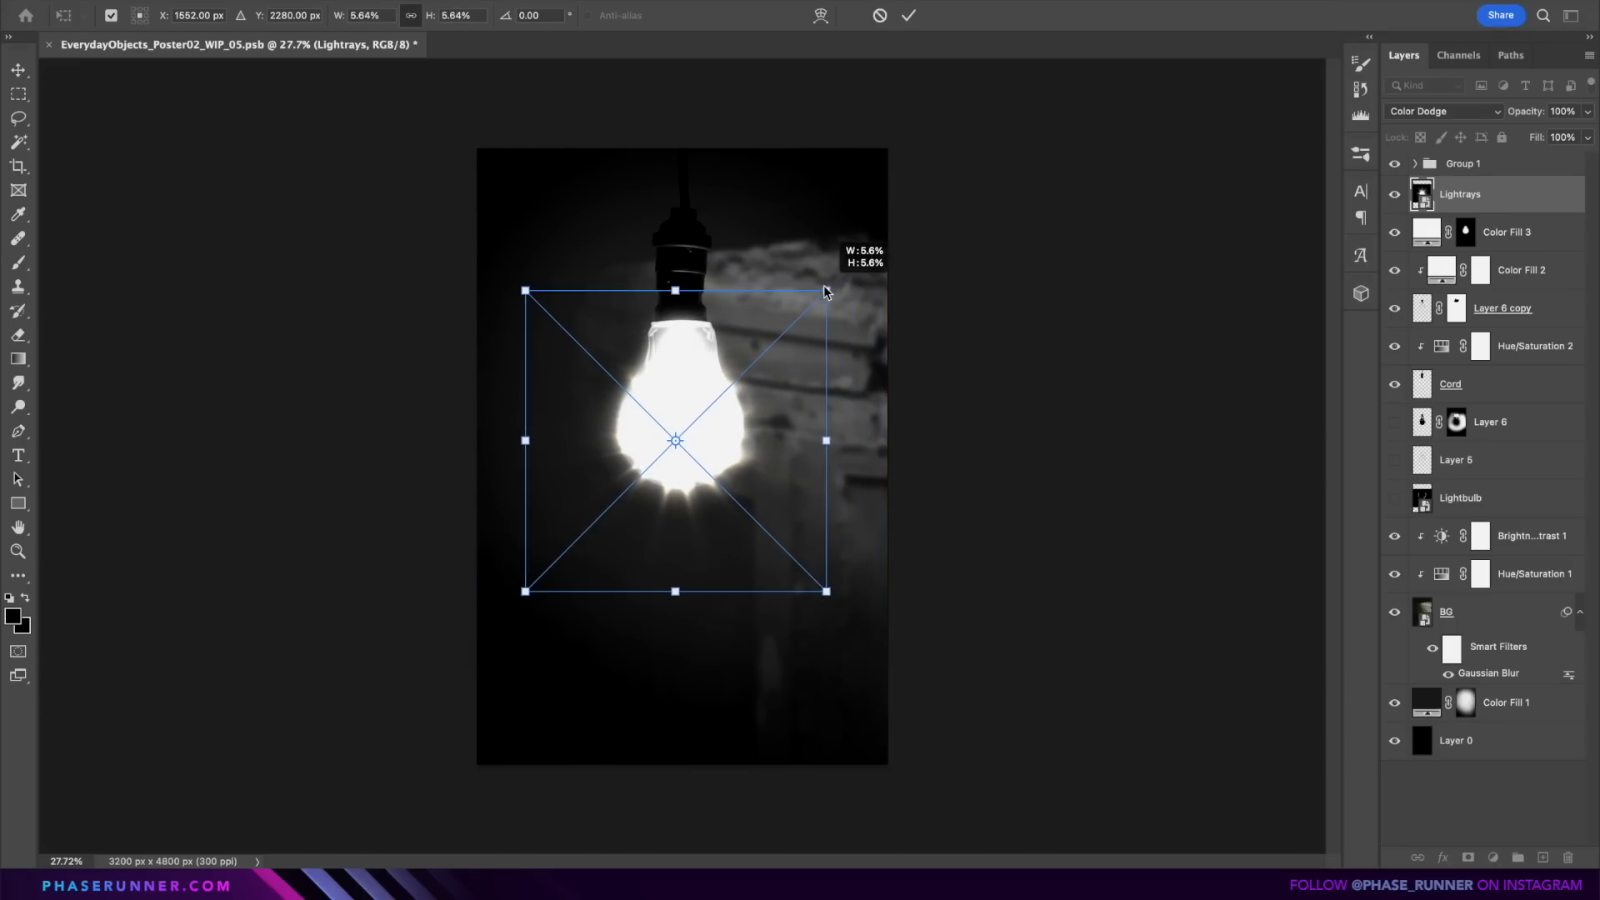
left_click_drag(785, 395, 787, 397)
left_click_drag(852, 492, 863, 434)
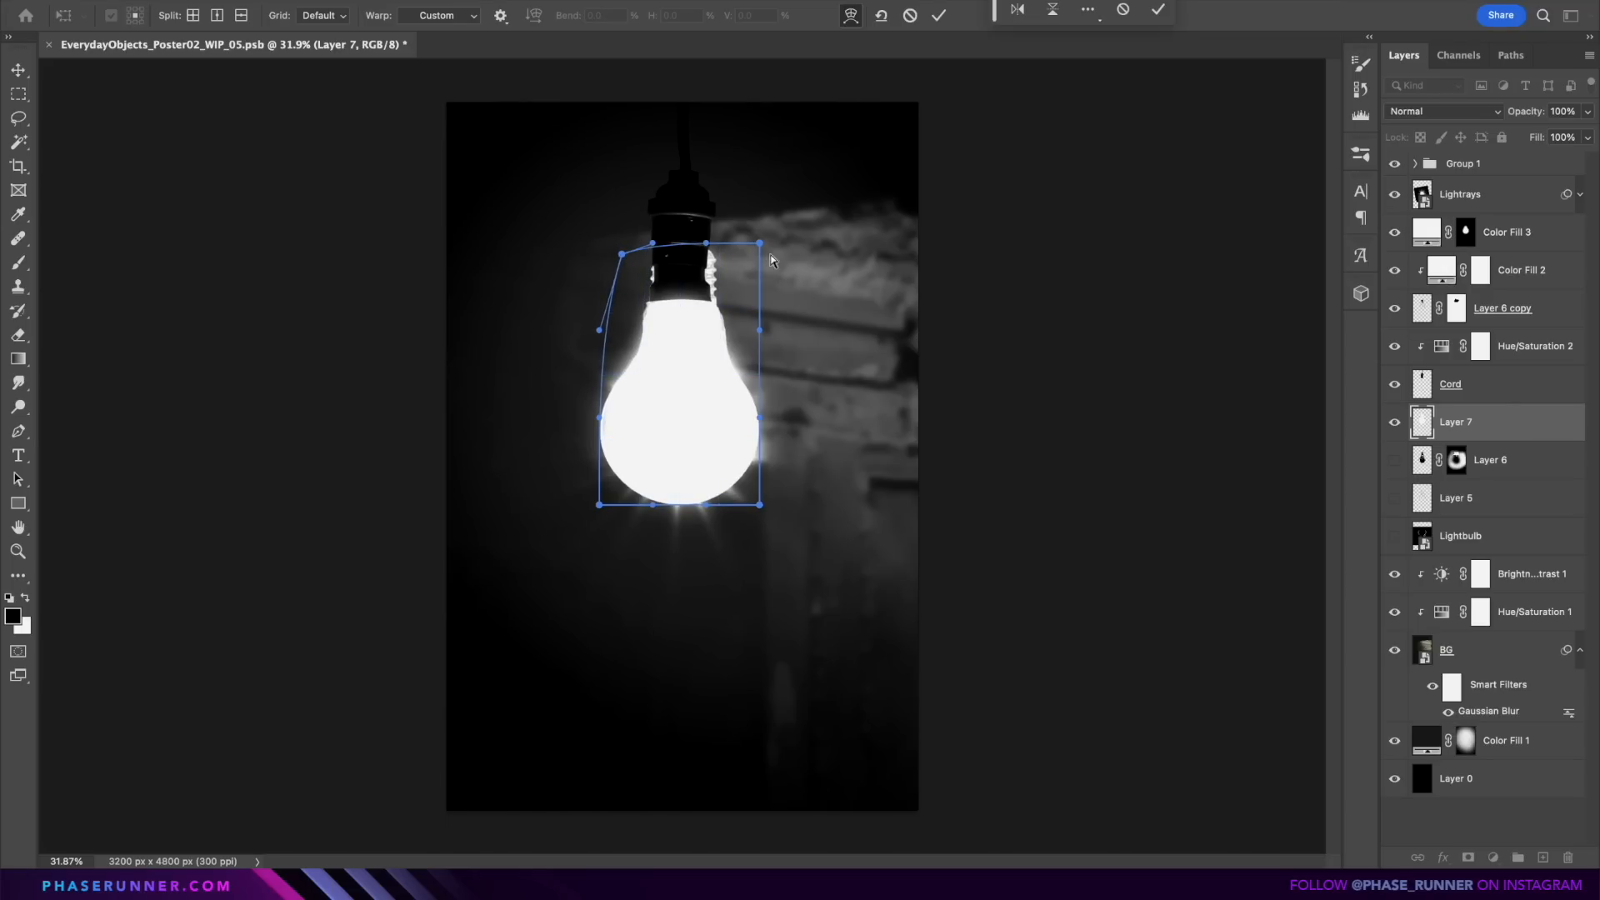
Step: Warp the Layer 7 bulb shape behind the socket and brush black into its mask around the lower edge of the bulb
left_click_drag(758, 246, 763, 243)
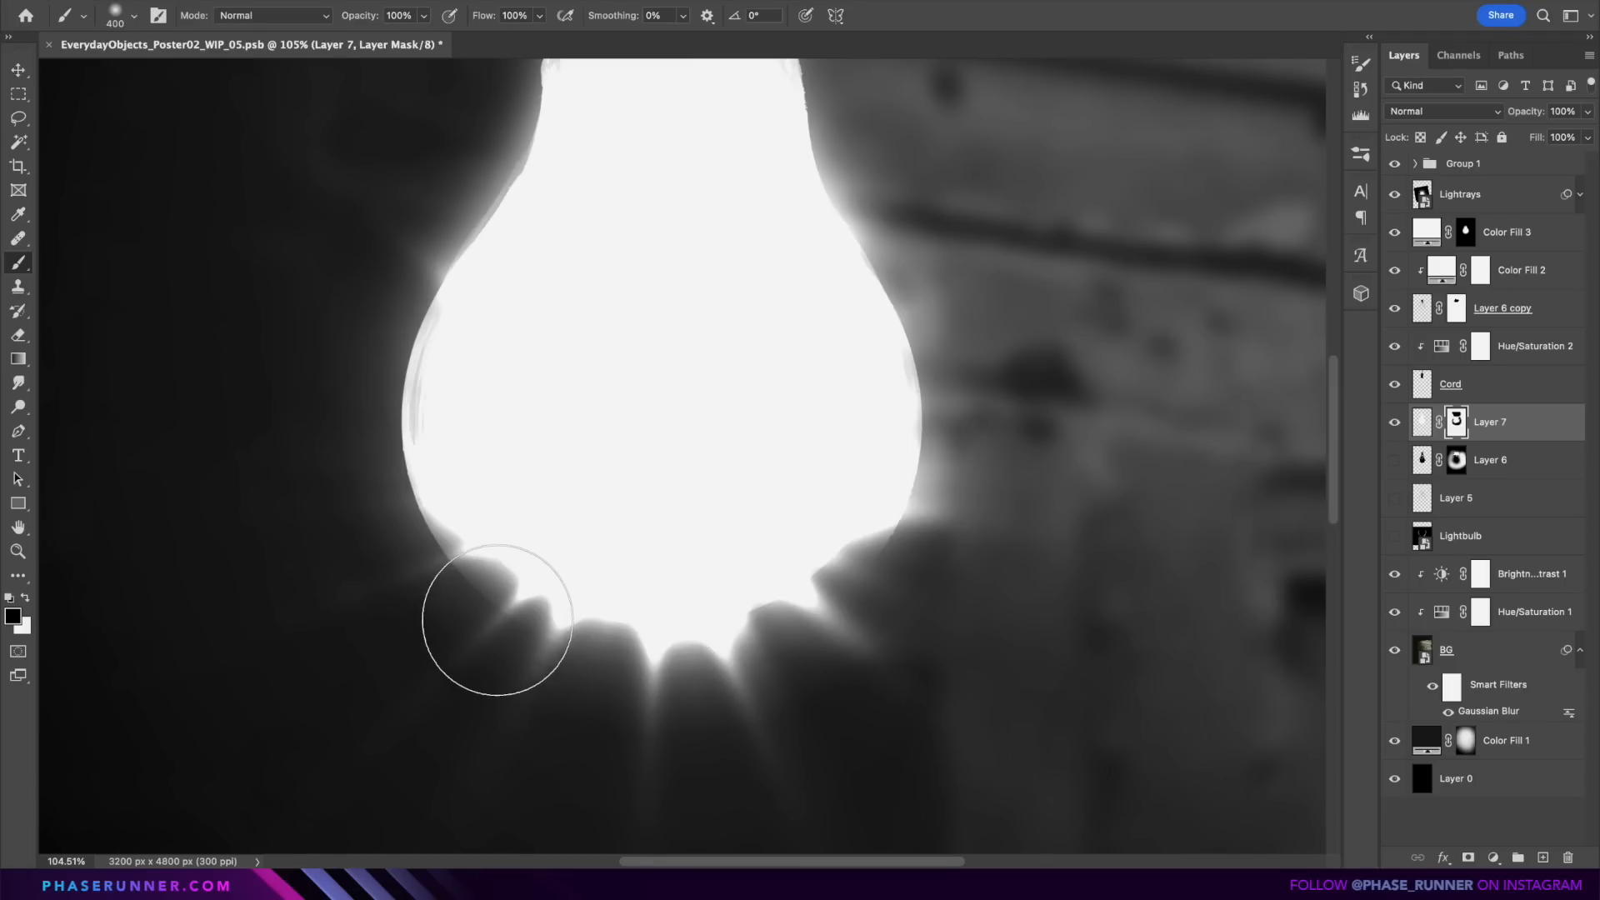
mouse_move(497, 620)
left_mouse_down()
mouse_move(363, 581)
mouse_move(328, 493)
mouse_move(413, 627)
mouse_move(304, 438)
left_mouse_up()
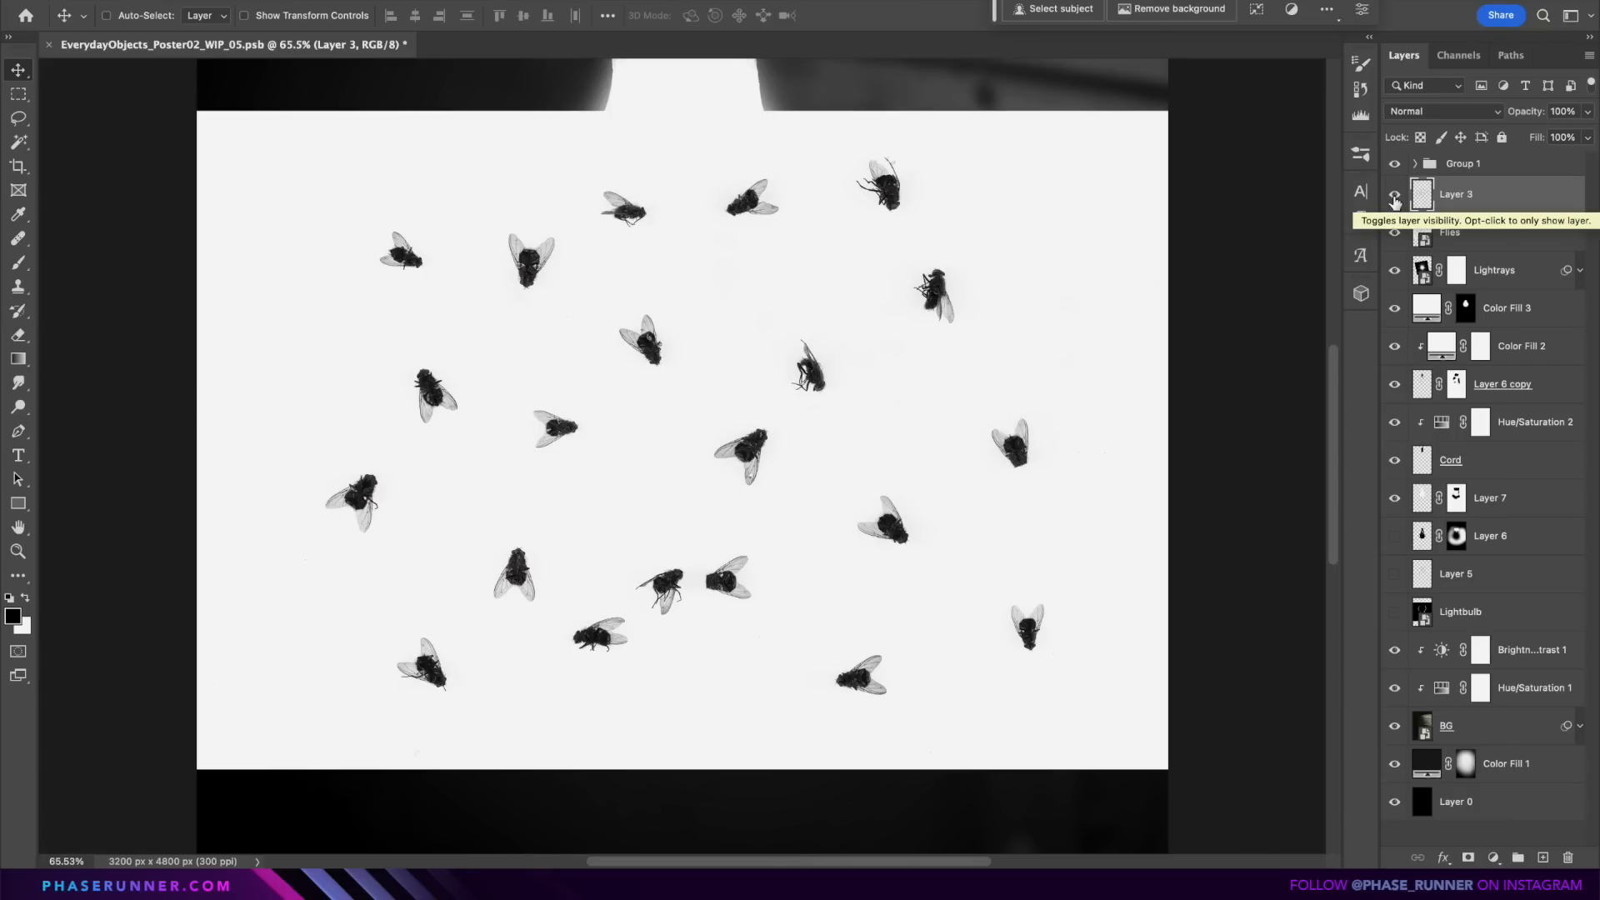
Step: Hide the white Flies layer, resize the Layer 3 copy 5 swarm and spread copies of it around the bulb
left_click(1394, 233)
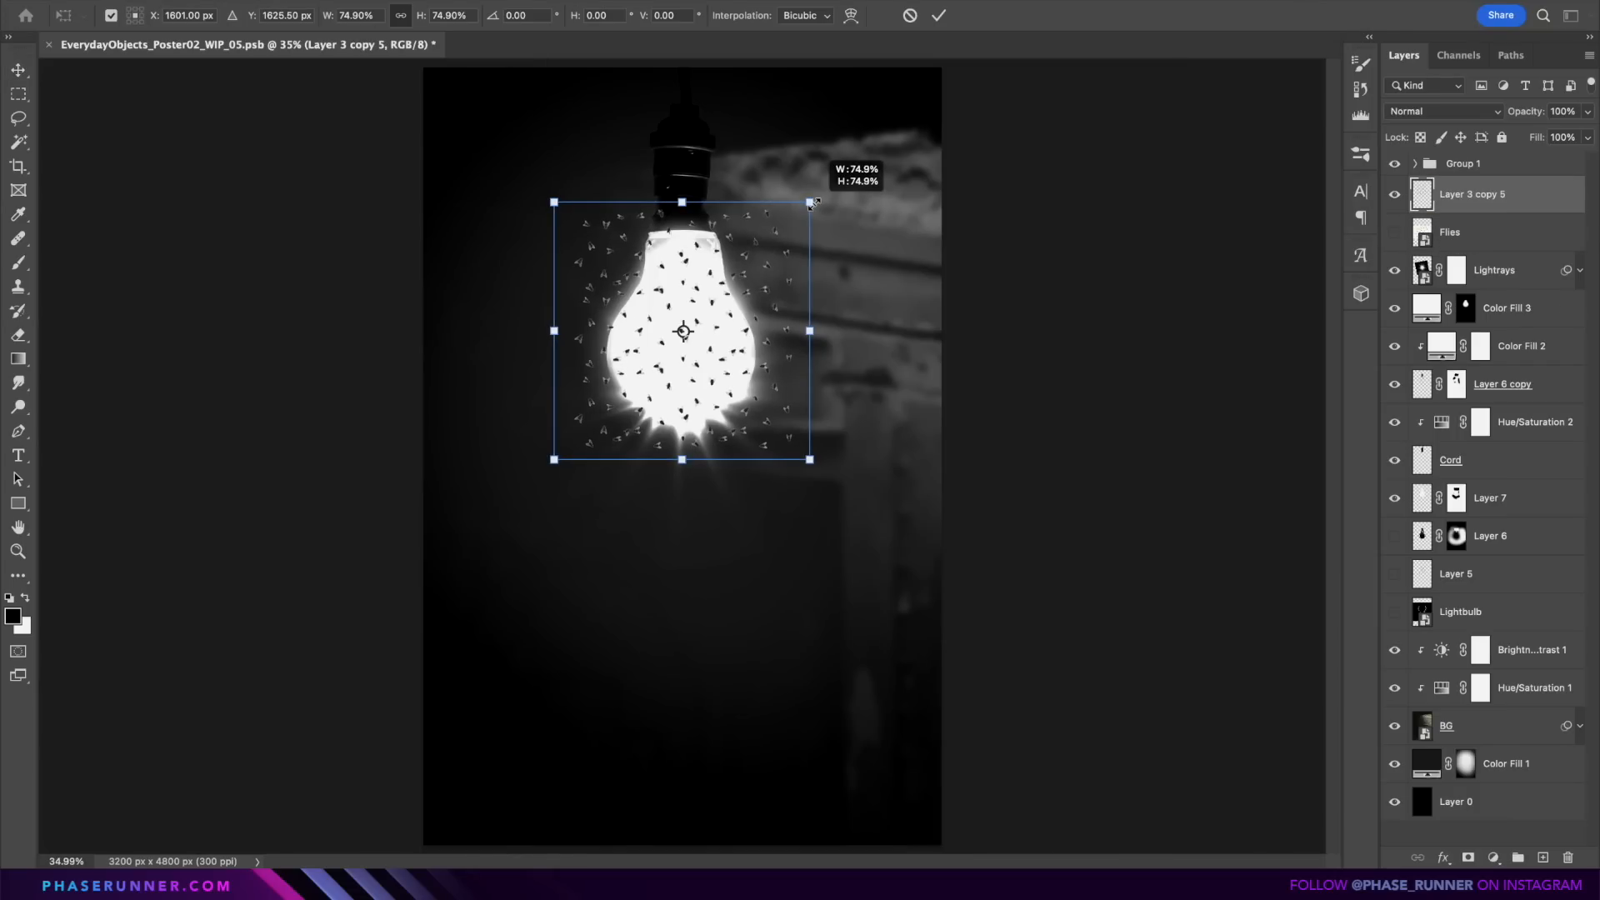
left_click_drag(814, 200, 832, 178)
key("Return")
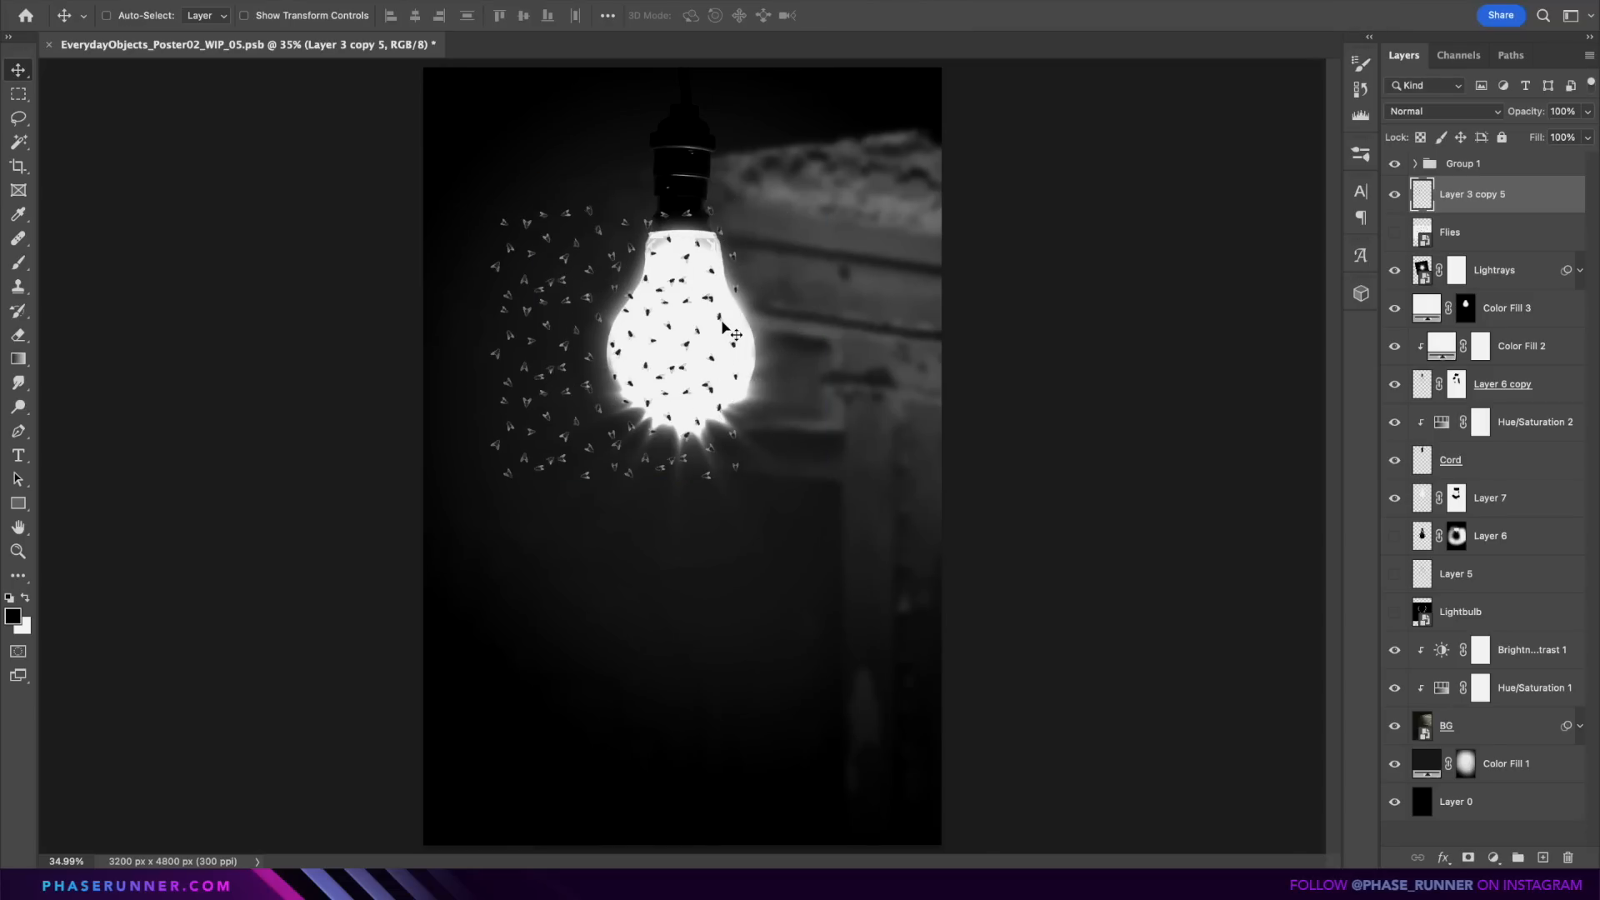
left_click_drag(722, 322, 716, 250)
left_click_drag(773, 409, 939, 439)
scroll(939, 439, "up", 3)
left_click(1441, 110)
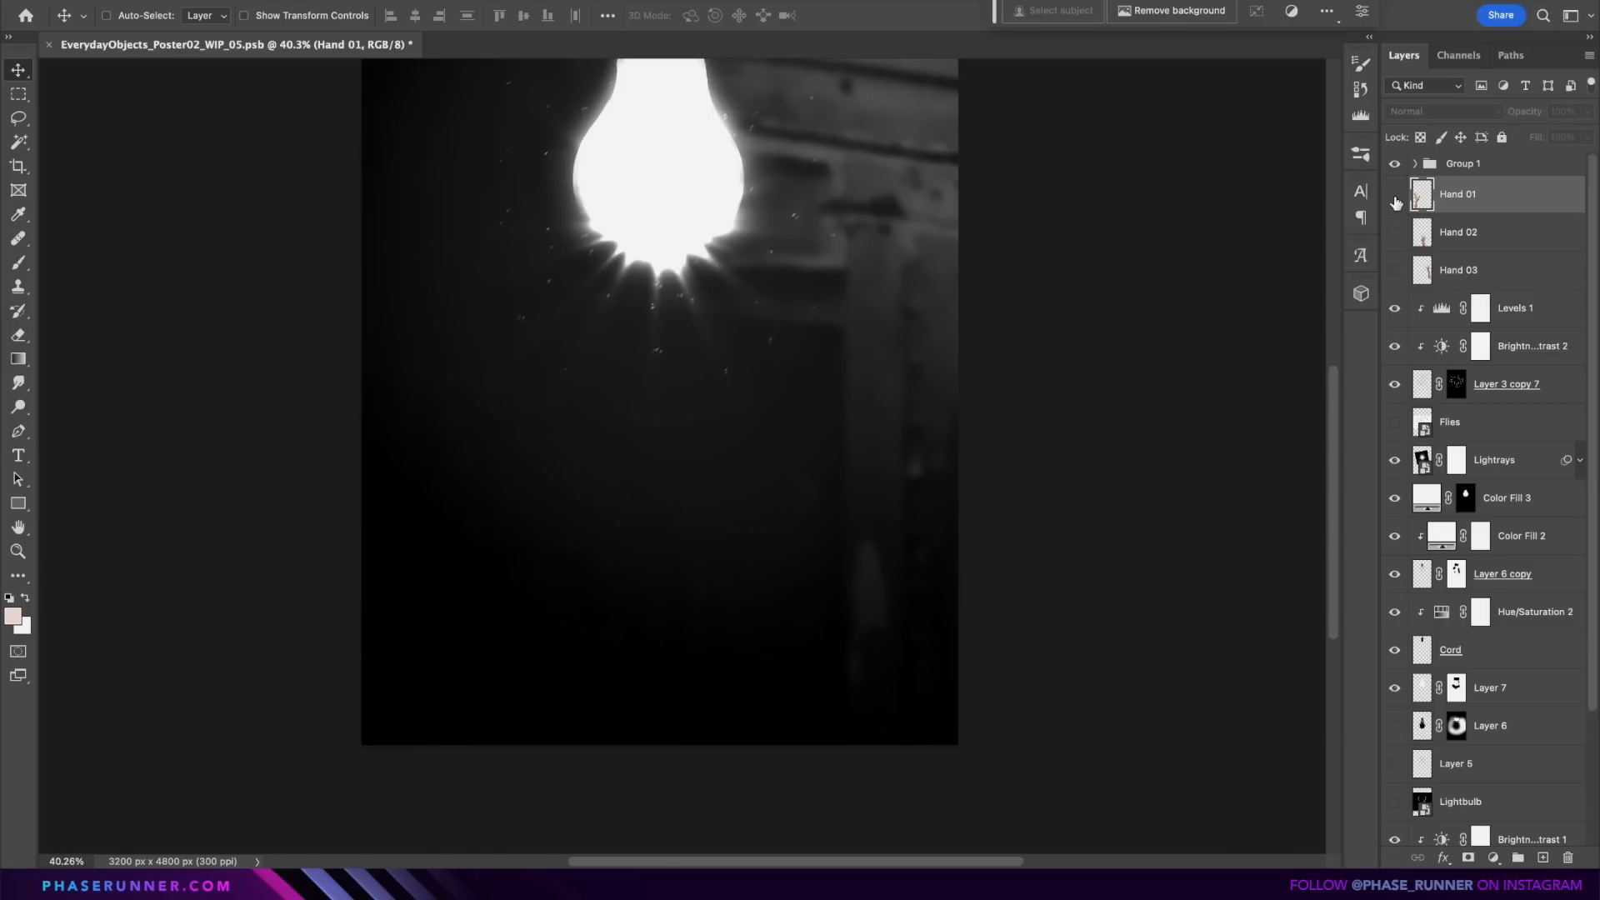
Step: Show the Hand 01, Hand 02 and Hand 03 layers reaching toward the bulb
left_click(1395, 195)
left_click(1394, 232)
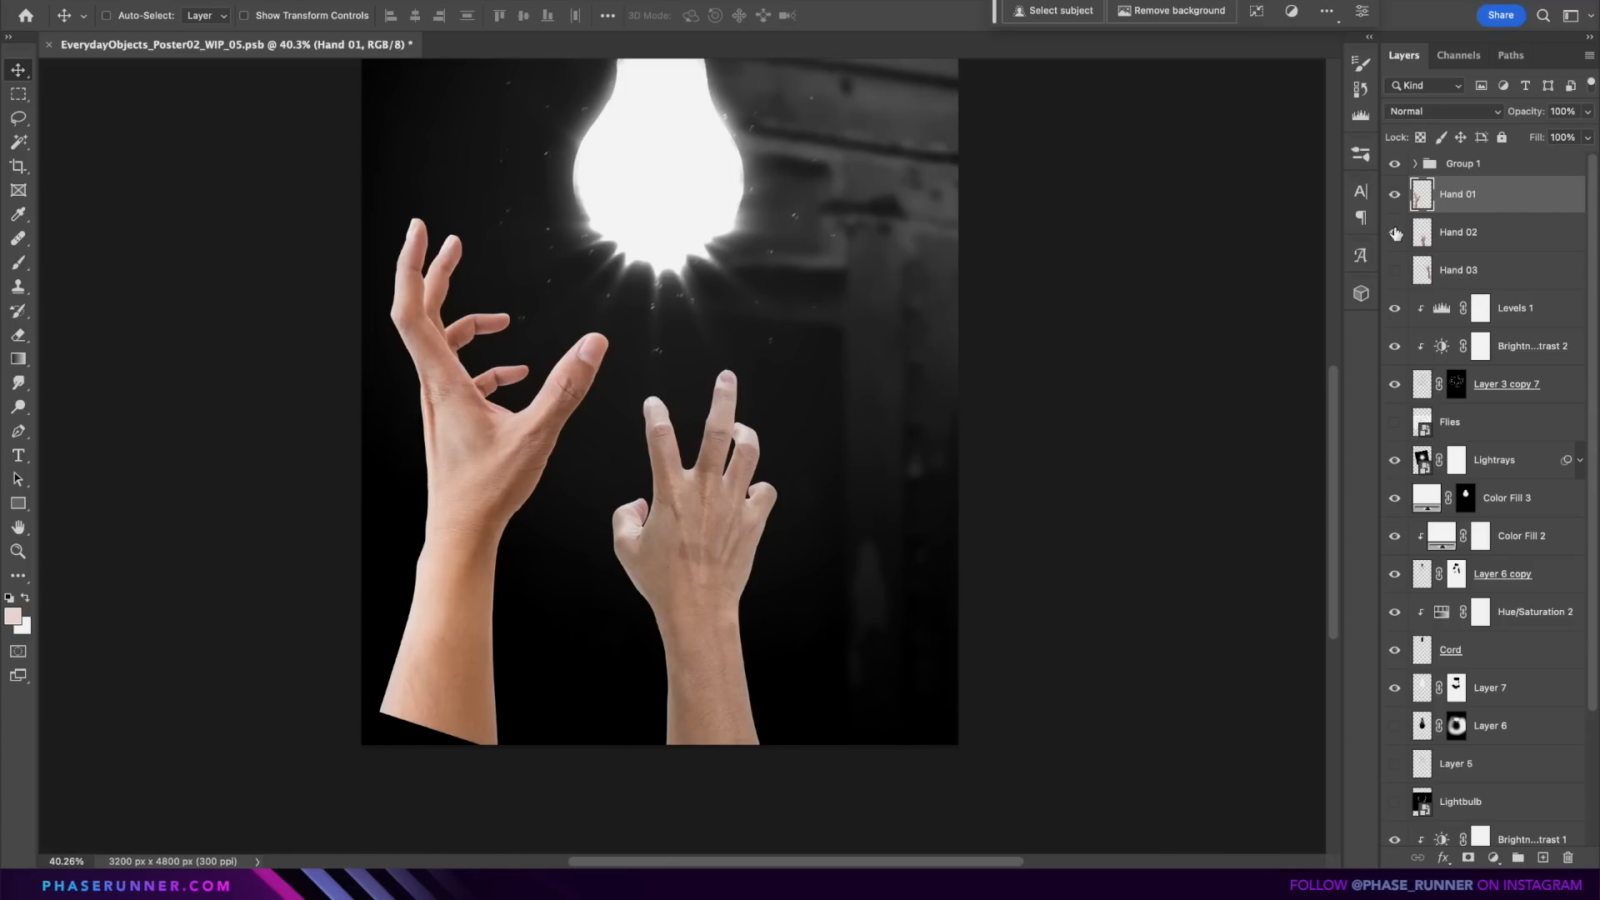
left_click(1395, 271)
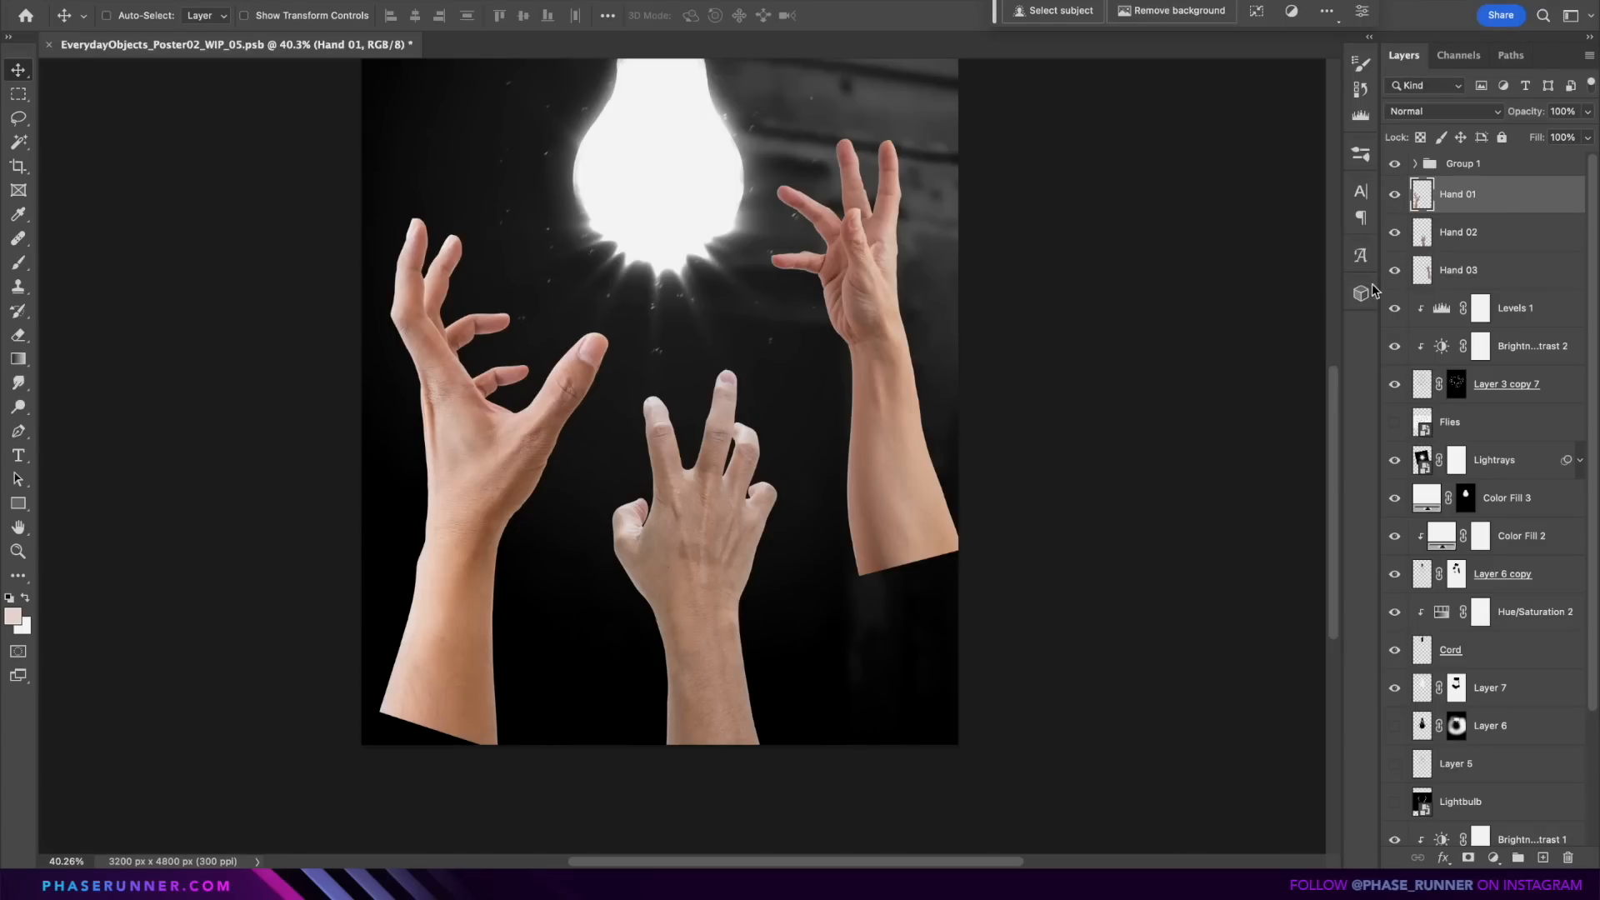
Step: Rotate Hand 01 clockwise and position it so the forearm enters from the poster's left edge, reaching toward the bulb
key("ctrl+0")
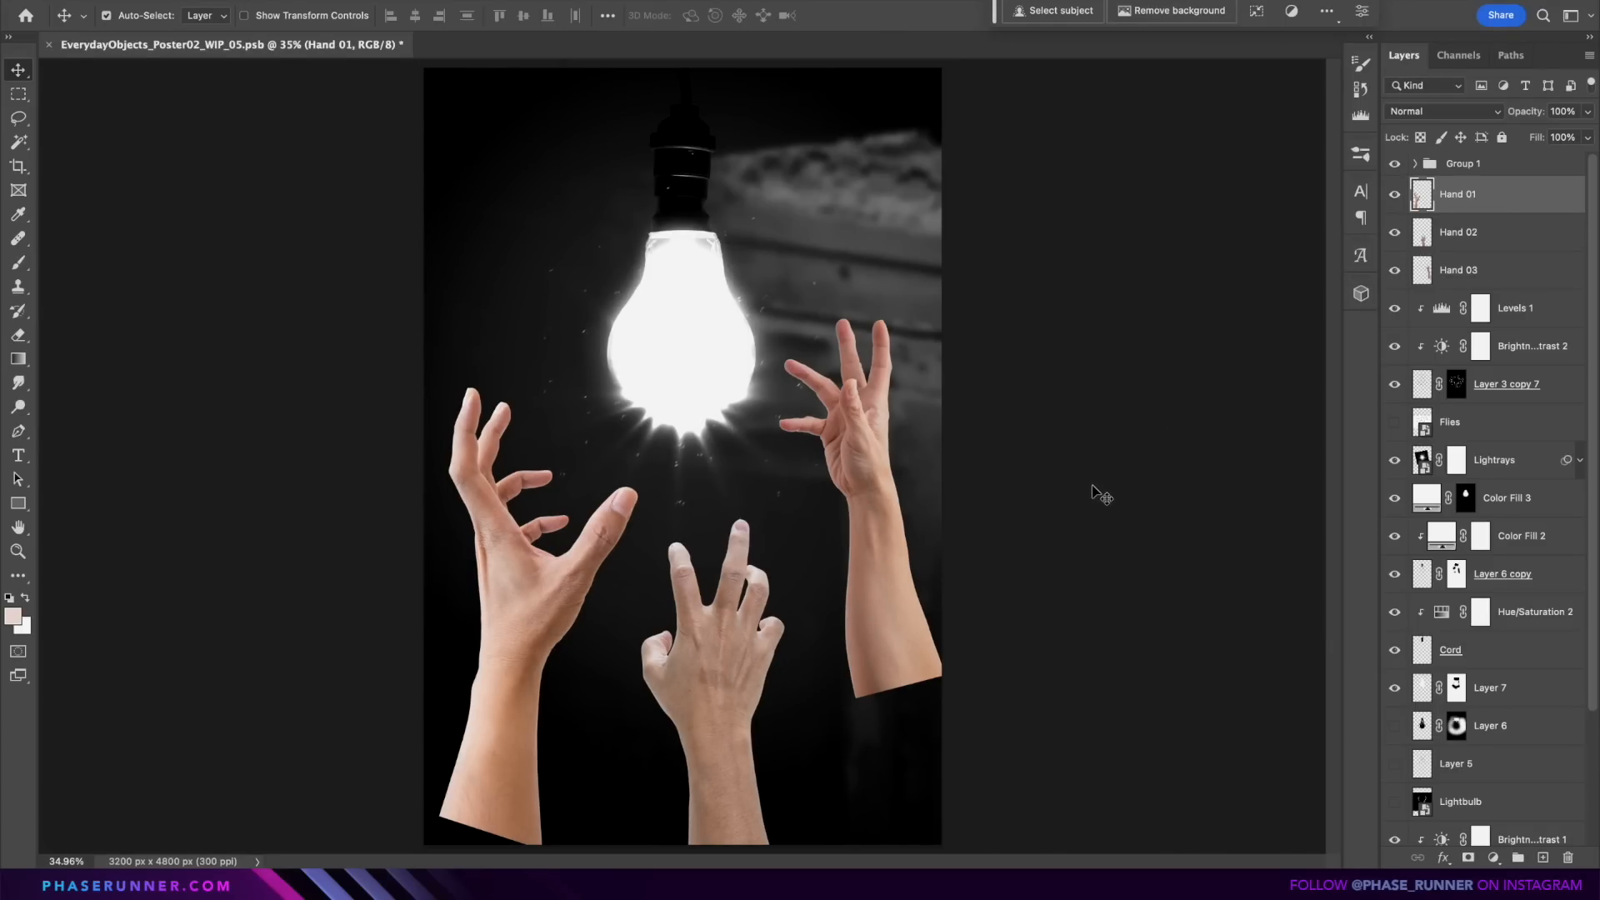
key("ctrl+t")
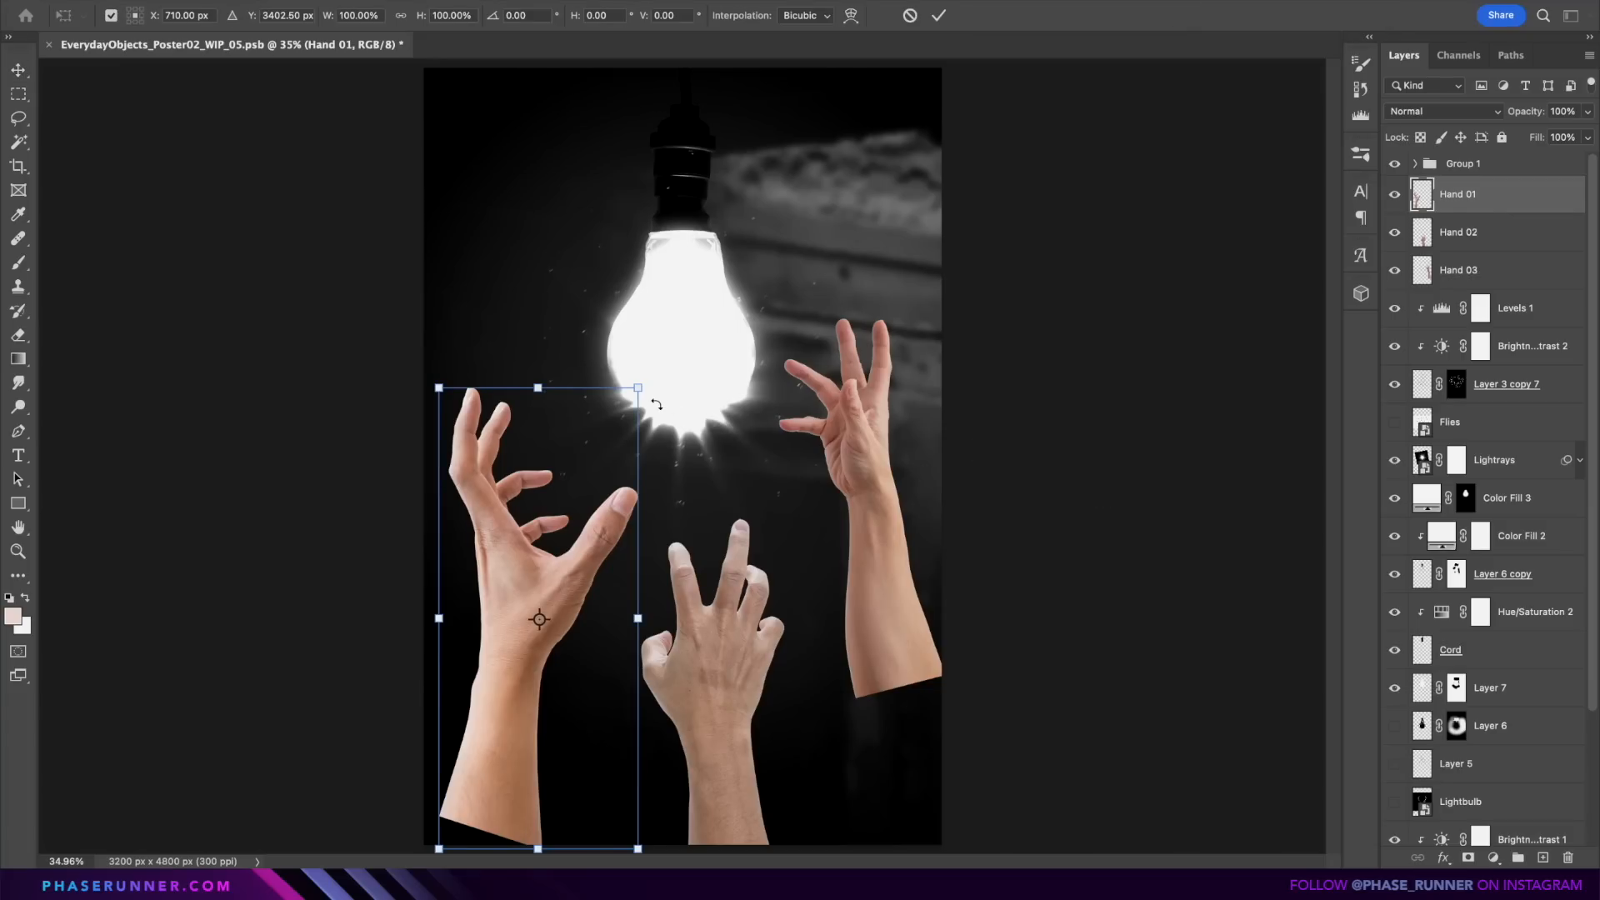
left_click_drag(660, 409, 614, 471)
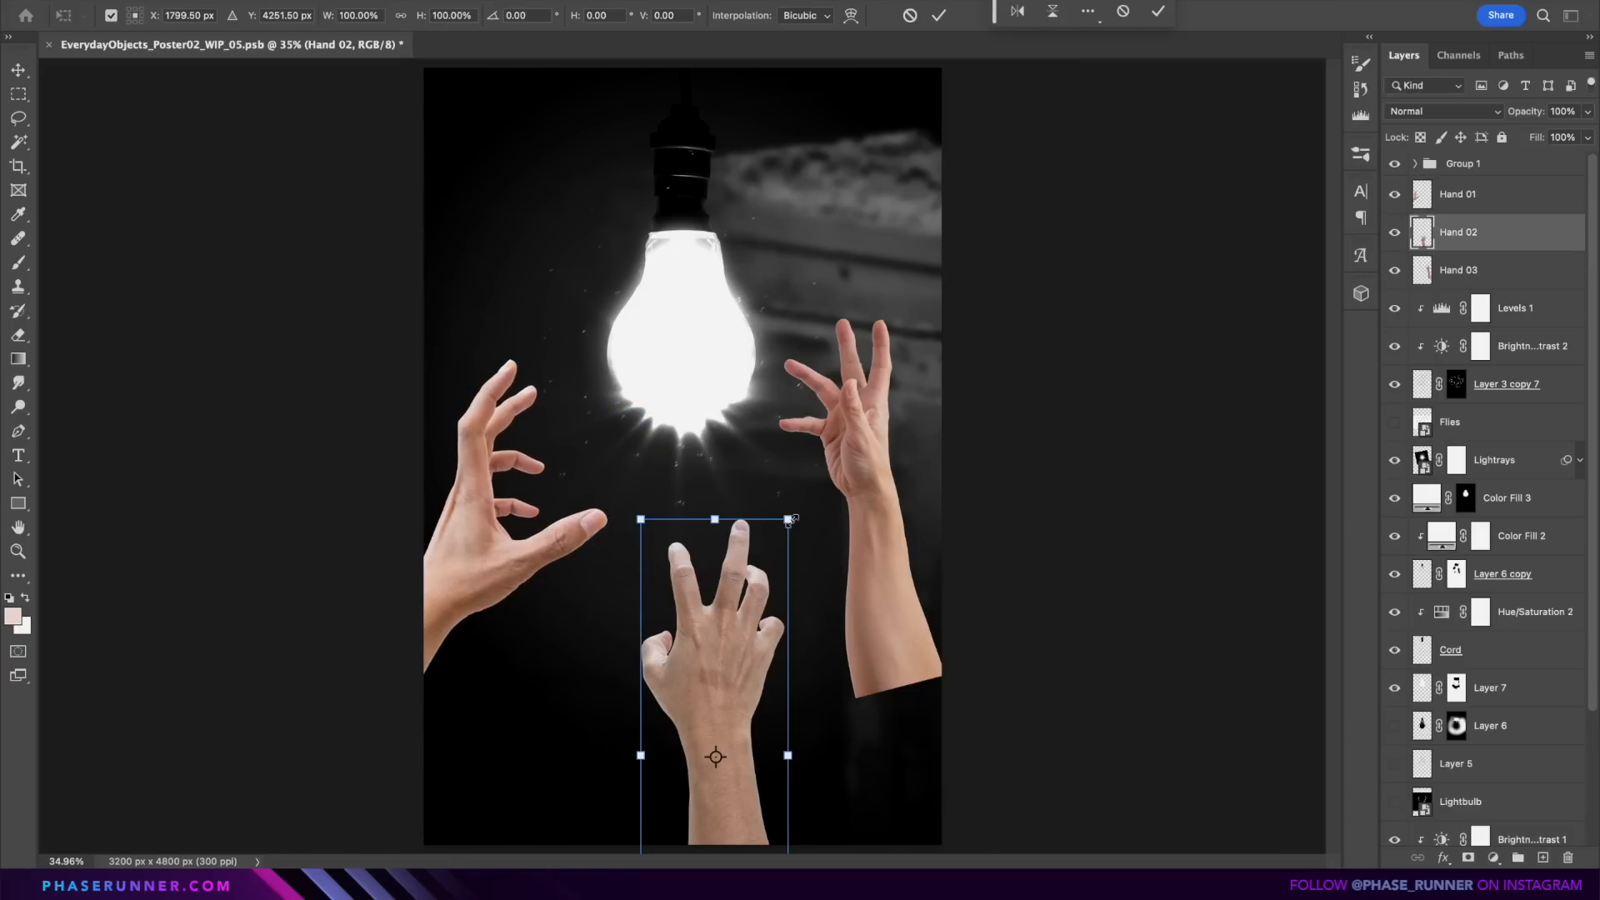
Step: Enlarge Hand 02 slightly, rotate it about 8° counter-clockwise and place it below the bulb, slightly right of centre
left_click_drag(792, 520, 800, 491)
left_click_drag(810, 621, 811, 570)
left_click_drag(726, 692, 755, 727)
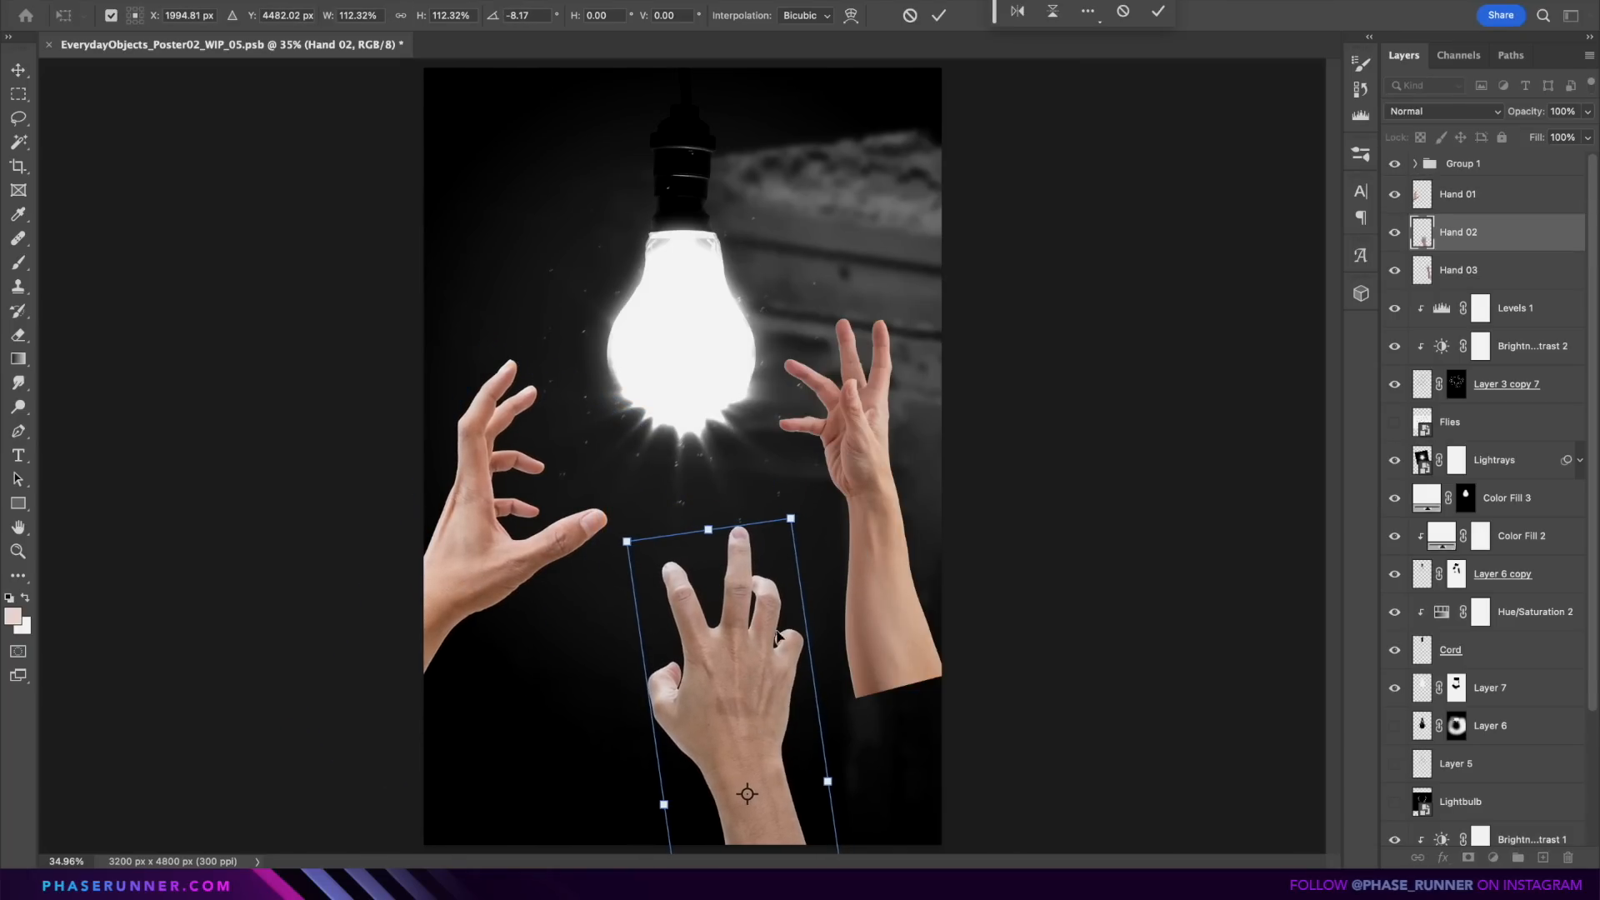
left_click_drag(794, 517, 798, 526)
left_click_drag(740, 655, 757, 654)
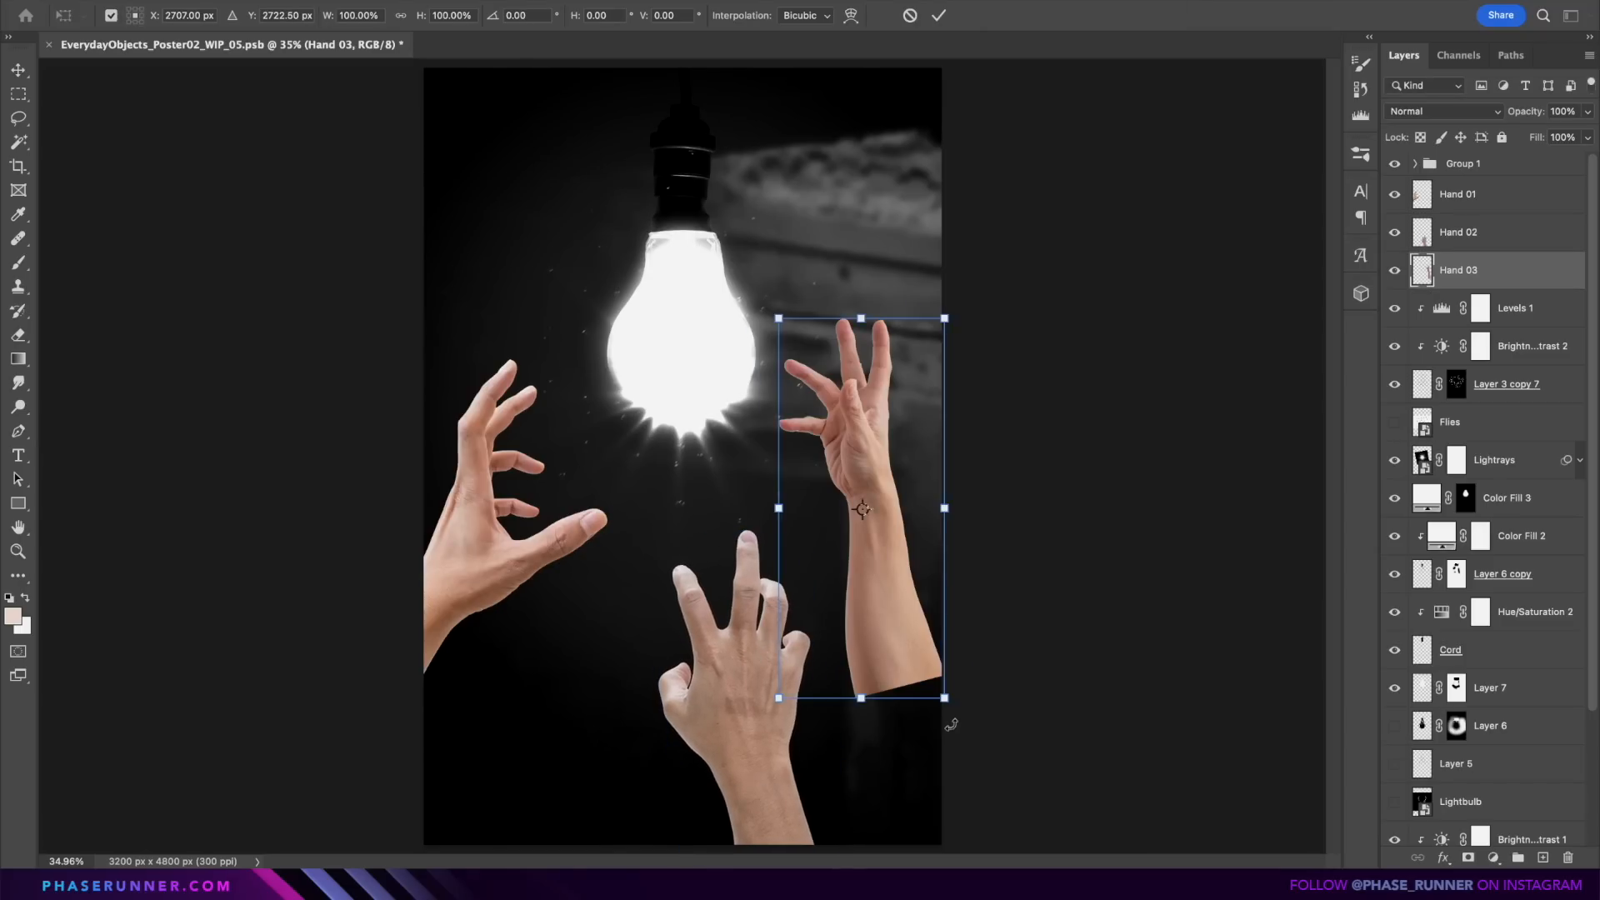
Step: Rotate Hand 03 counter-clockwise and position it so the arm enters from the poster's right edge, reaching toward the bulb
left_click_drag(953, 721, 1122, 725)
mouse_move(1008, 666)
left_mouse_down()
mouse_move(1025, 708)
mouse_move(1025, 672)
left_mouse_up()
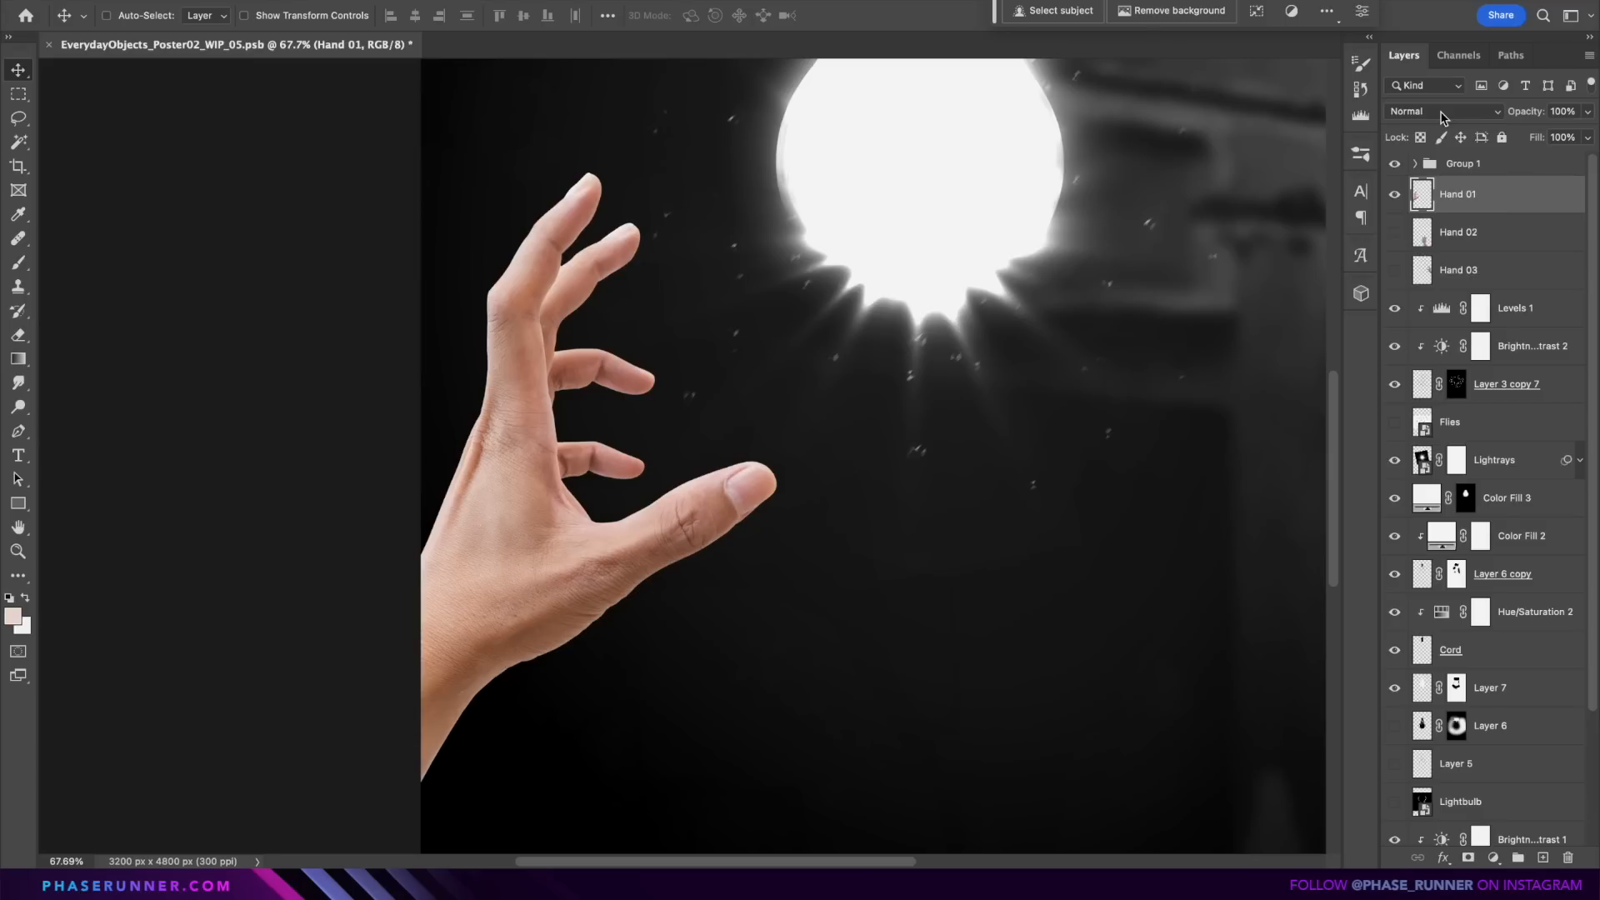
Step: Fully desaturate Hand 01 with a clipped Hue/Saturation layer and darken it strongly with a clipped Brightness/Contrast layer below that
left_click(1441, 112)
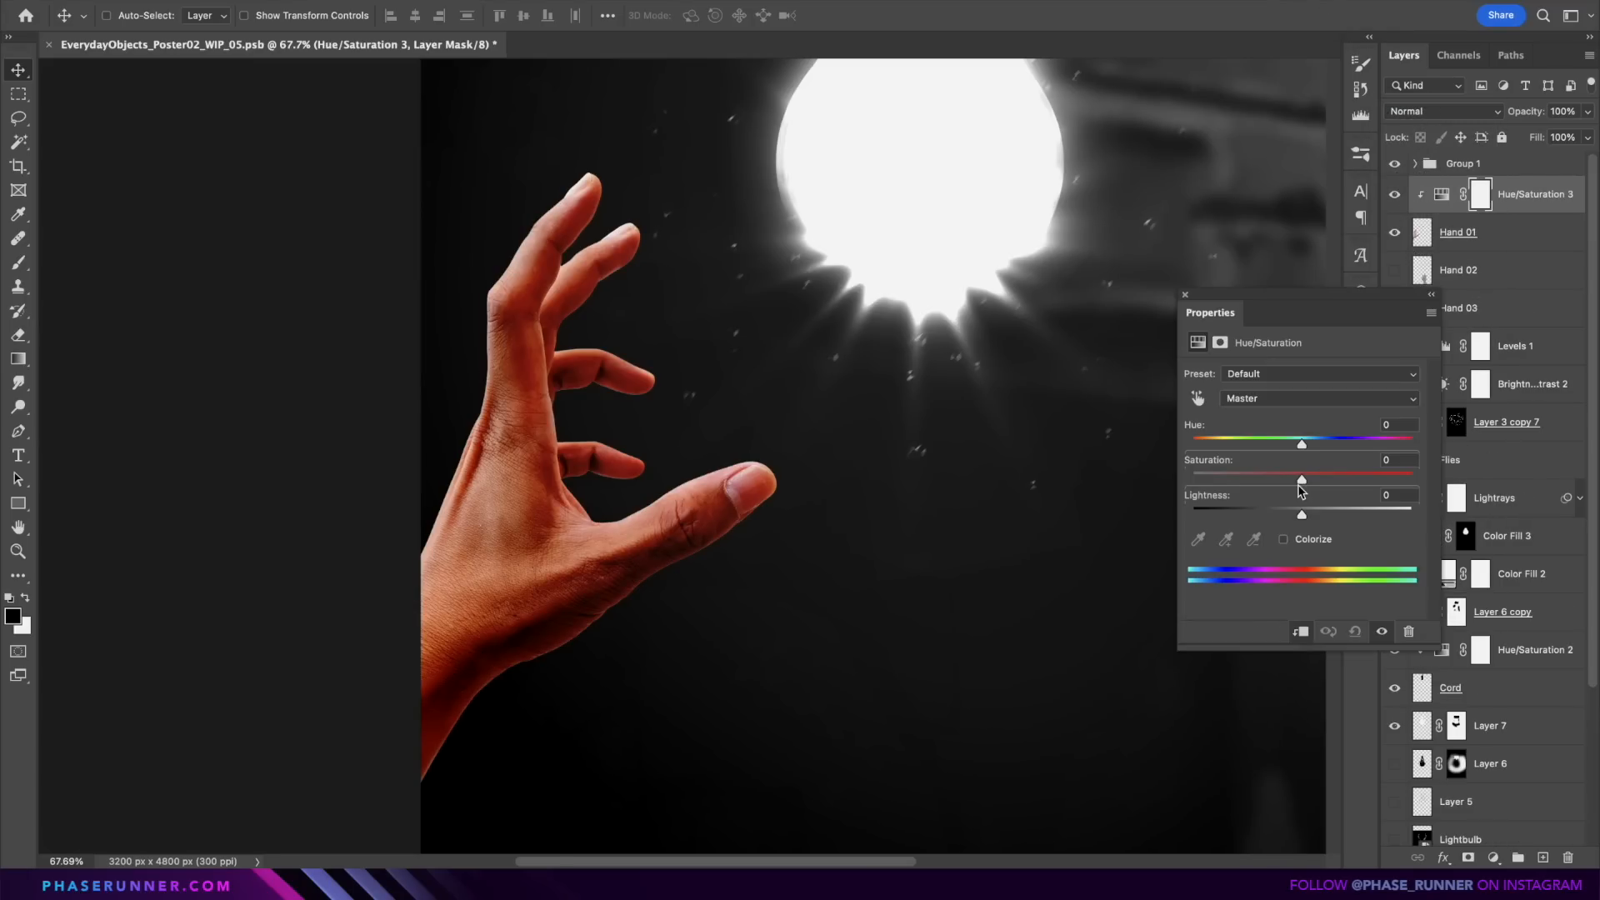
left_click_drag(1301, 484, 1025, 465)
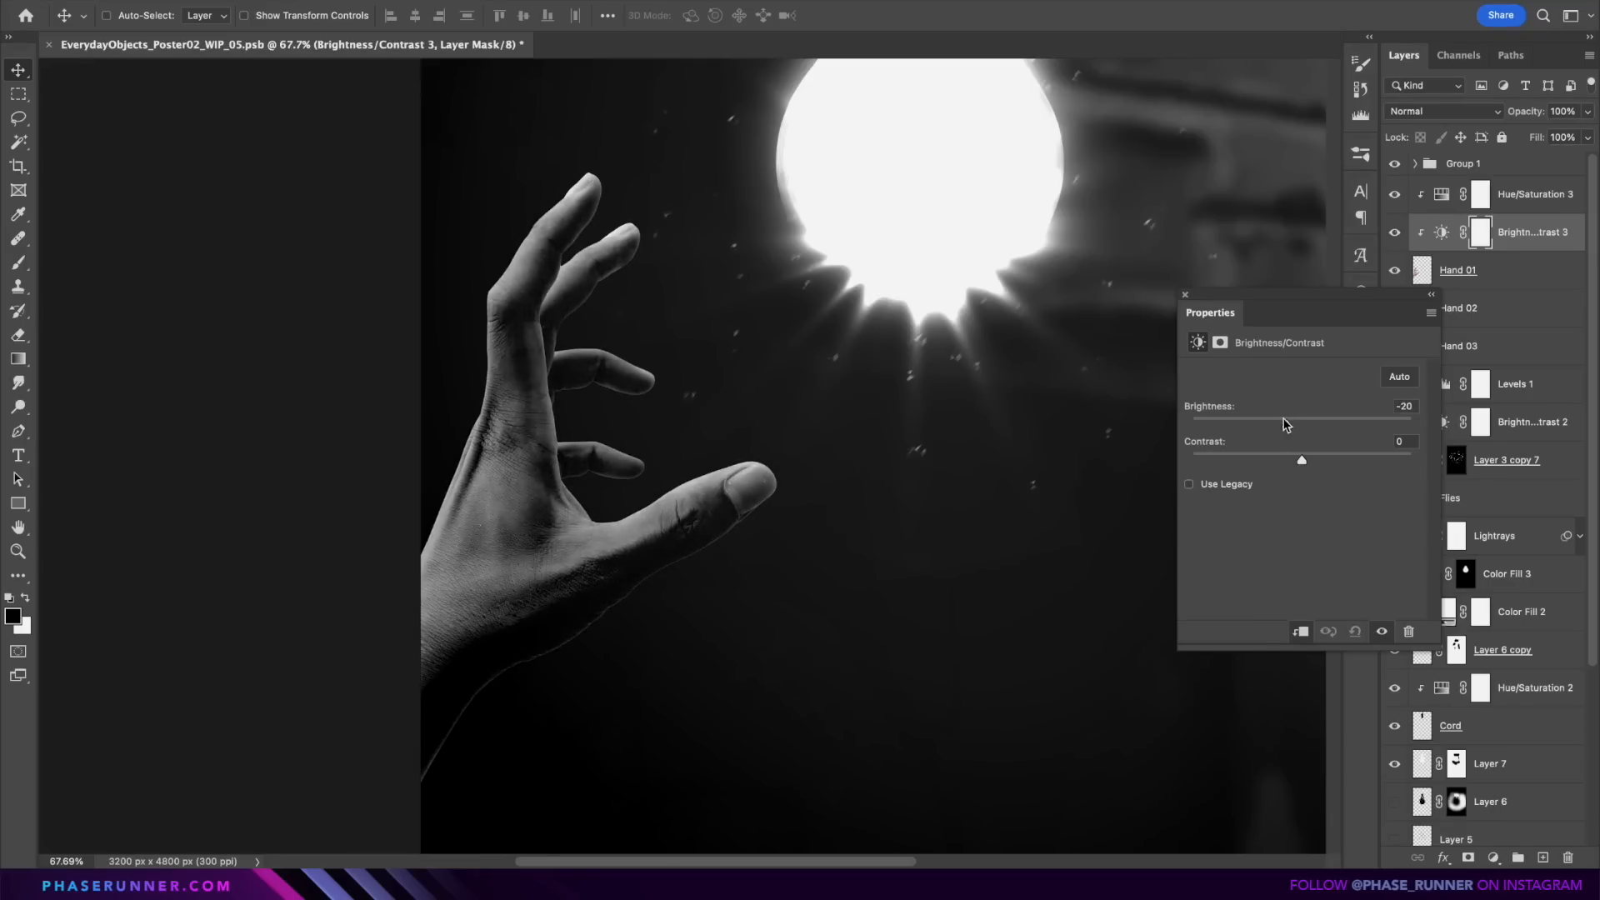
left_click_drag(1291, 423, 1155, 439)
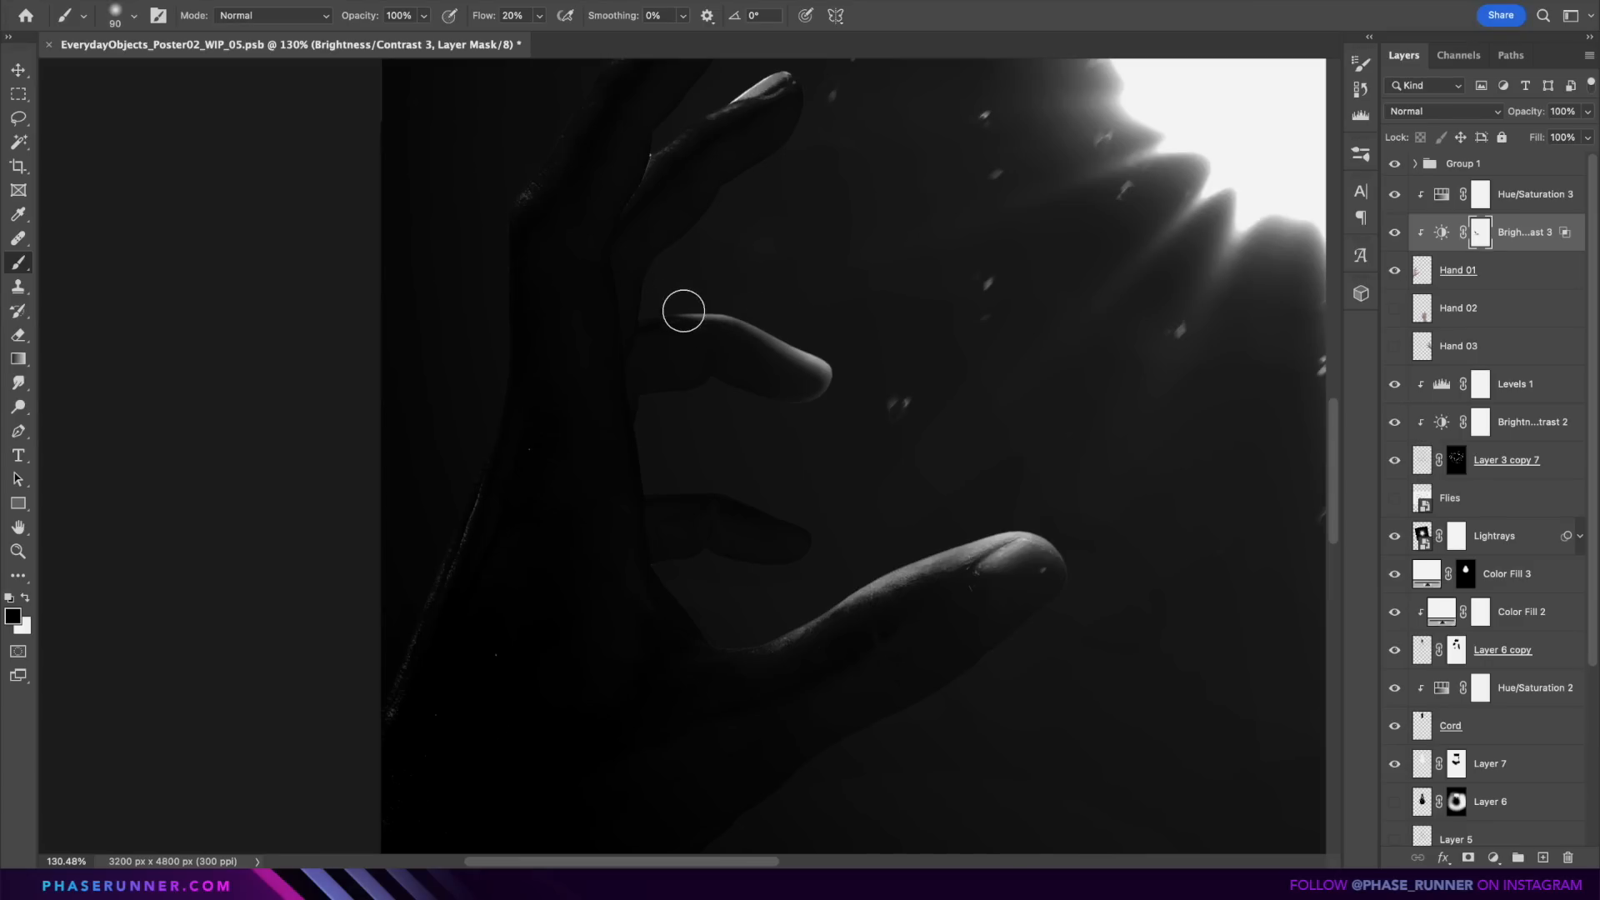
Step: Paint black at 20% flow on Brightness/Contrast 3's mask along Hand 01's fingers and palm edge, and adjust Exposure 1's underlying-layer Blend If
mouse_move(820, 374)
left_mouse_down()
mouse_move(734, 353)
mouse_move(860, 368)
mouse_move(701, 310)
mouse_move(886, 370)
mouse_move(728, 317)
left_mouse_up()
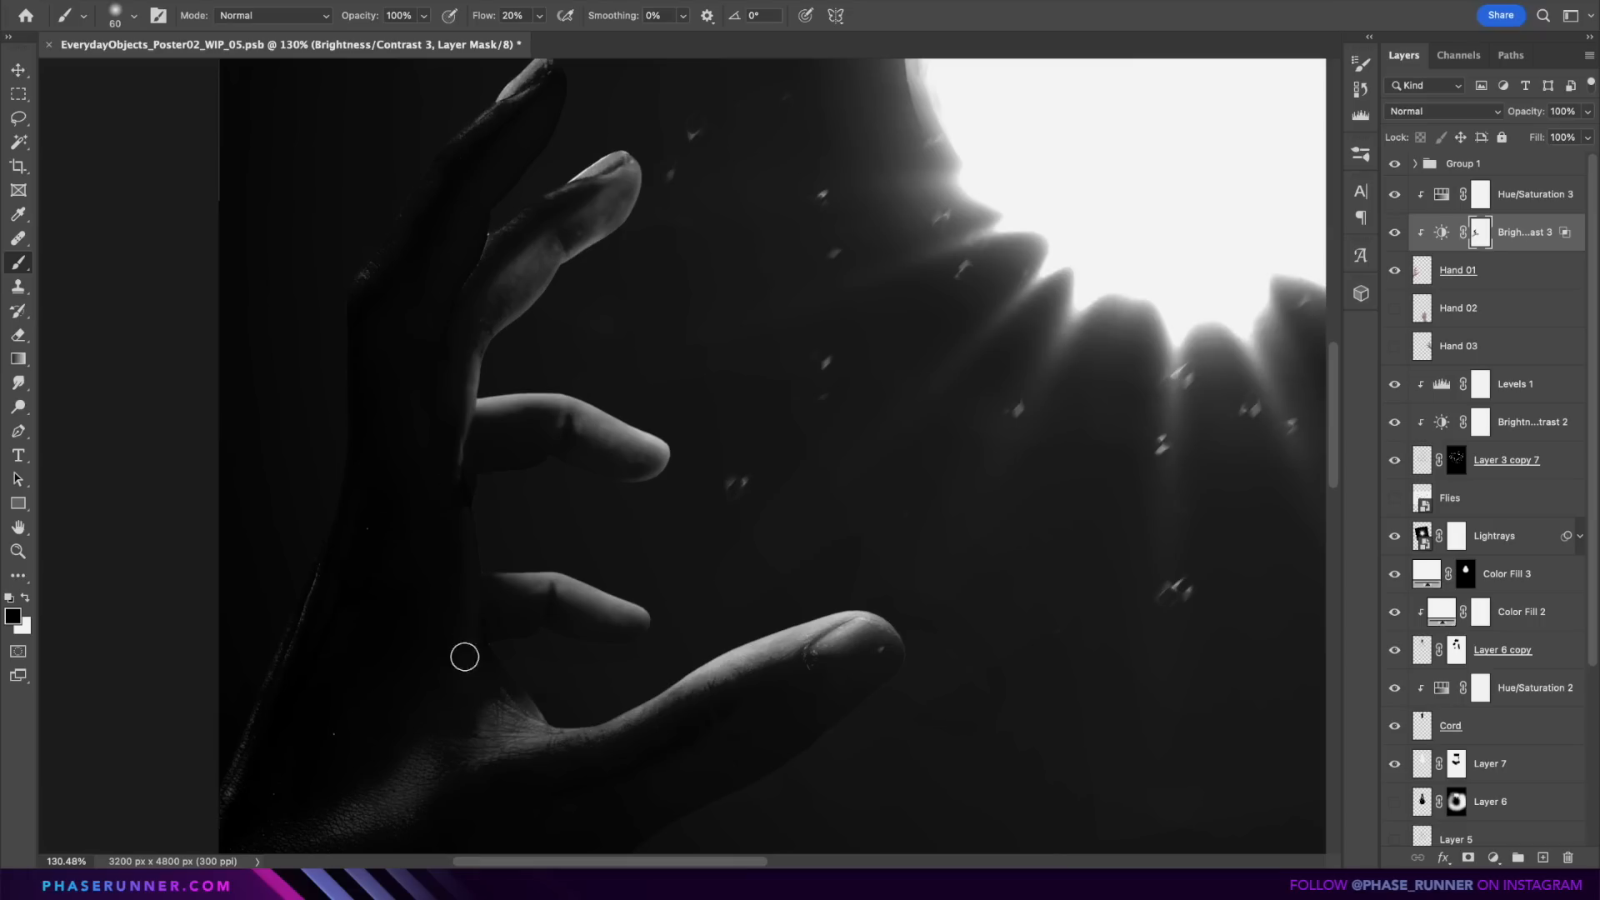
mouse_move(461, 658)
left_mouse_down()
mouse_move(455, 443)
mouse_move(484, 647)
left_mouse_up()
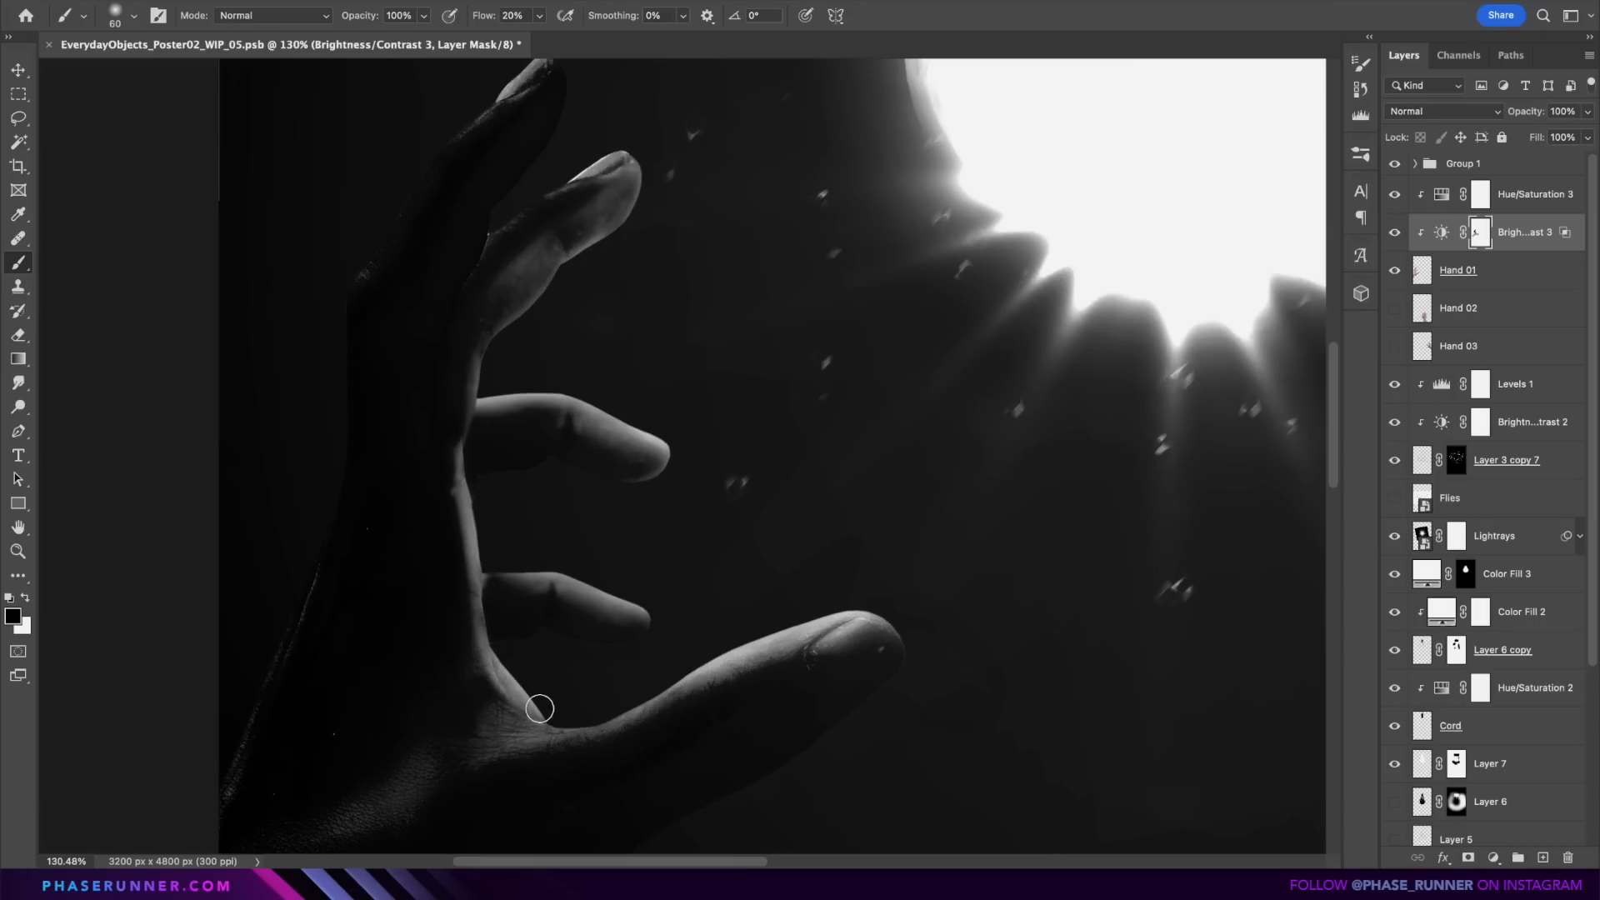
left_click_drag(442, 382, 440, 338)
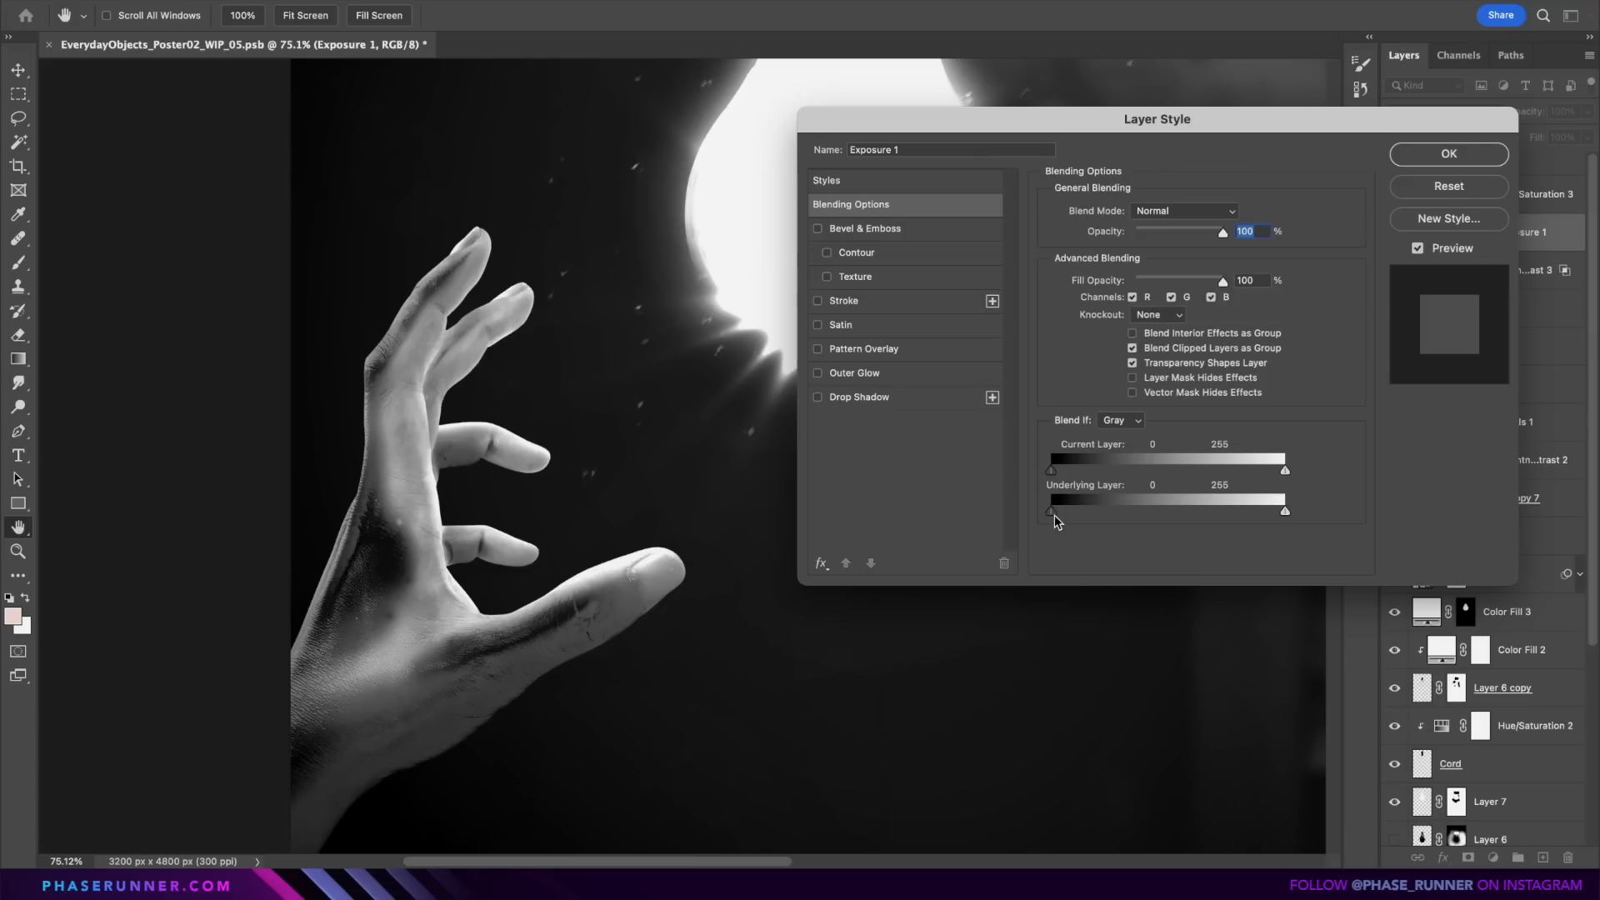
mouse_move(1053, 512)
left_mouse_down()
mouse_move(1281, 512)
mouse_move(1053, 518)
left_mouse_up()
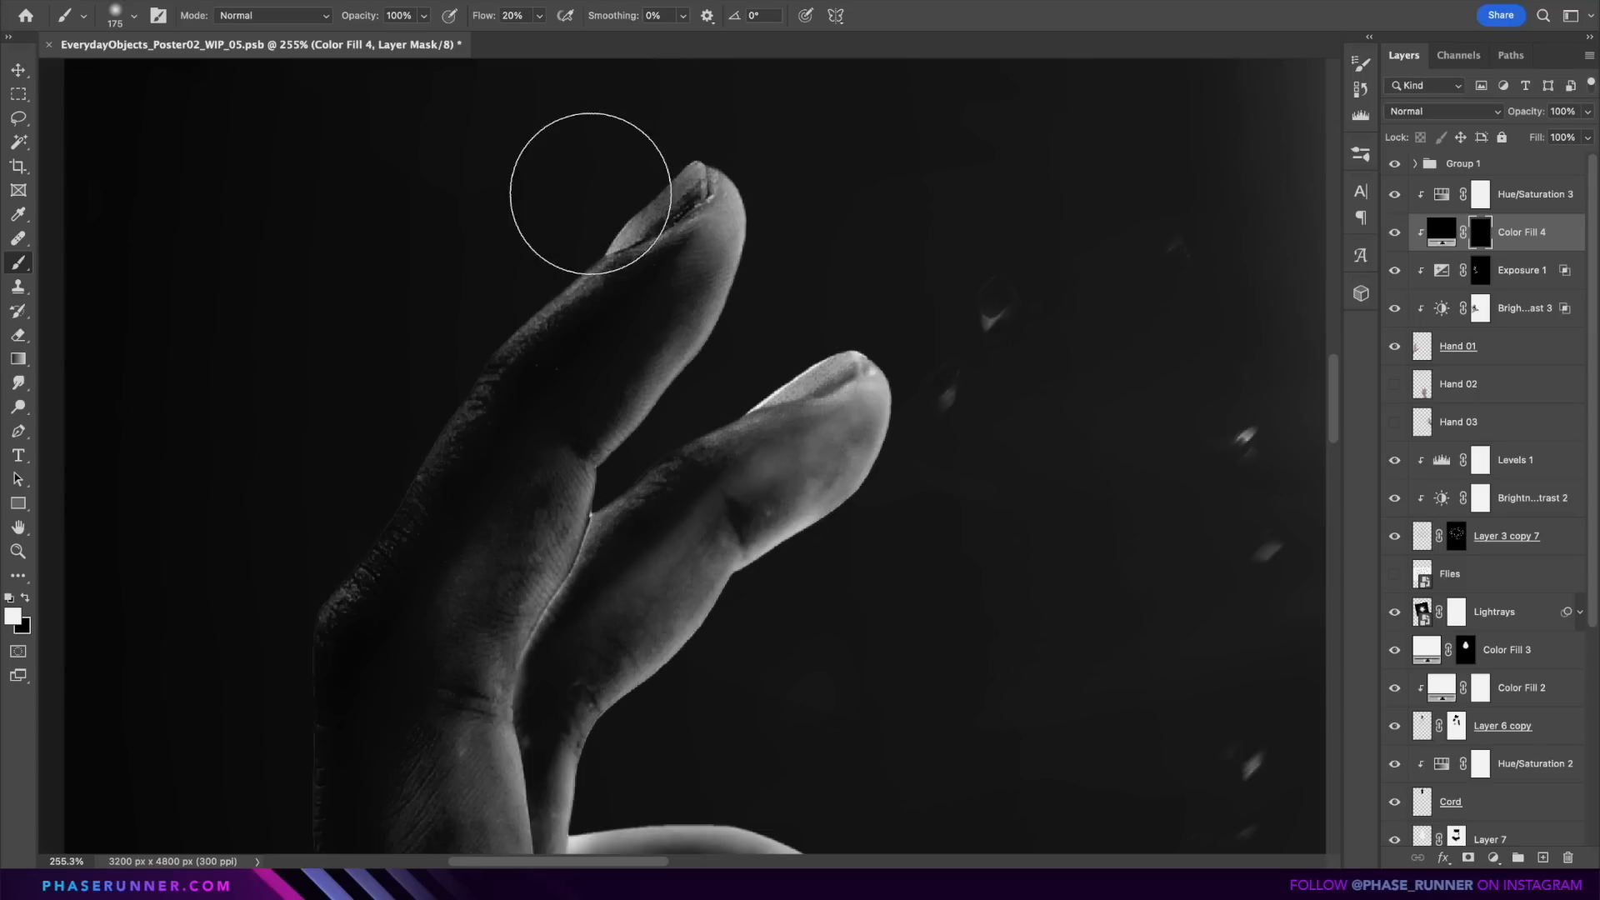
Step: Paint white on the black Color Fill 4 mask with a 175 px brush to shade the outer edge of Hand 01's index finger
left_click_drag(656, 116, 329, 422)
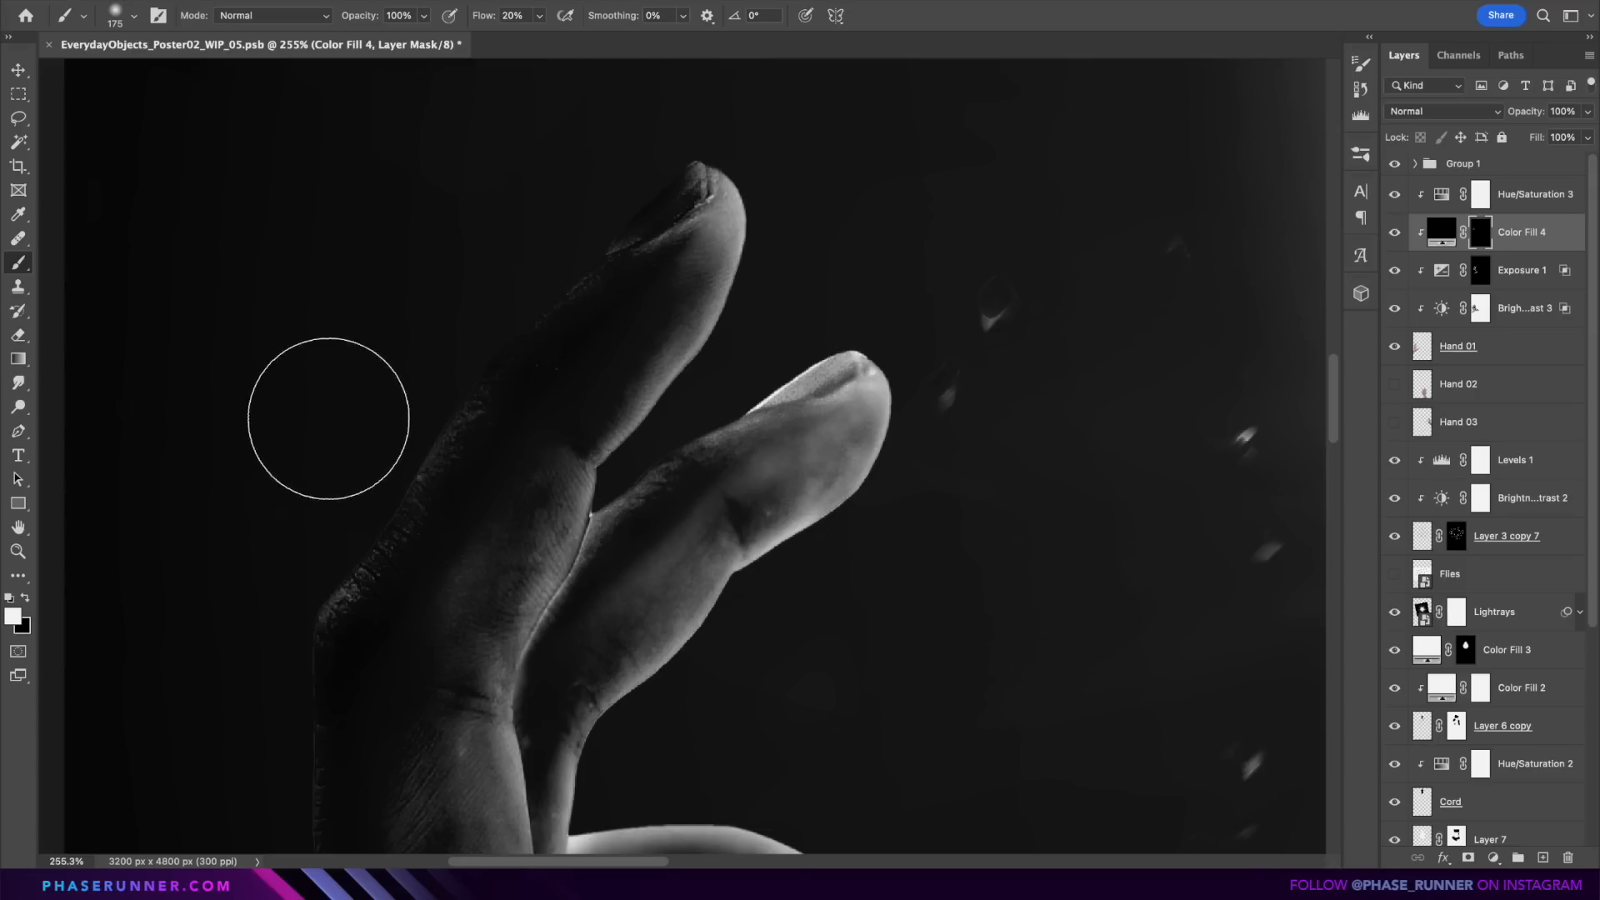
left_click_drag(650, 125, 439, 308)
mouse_move(551, 210)
left_mouse_down()
mouse_move(360, 446)
mouse_move(212, 677)
left_mouse_up()
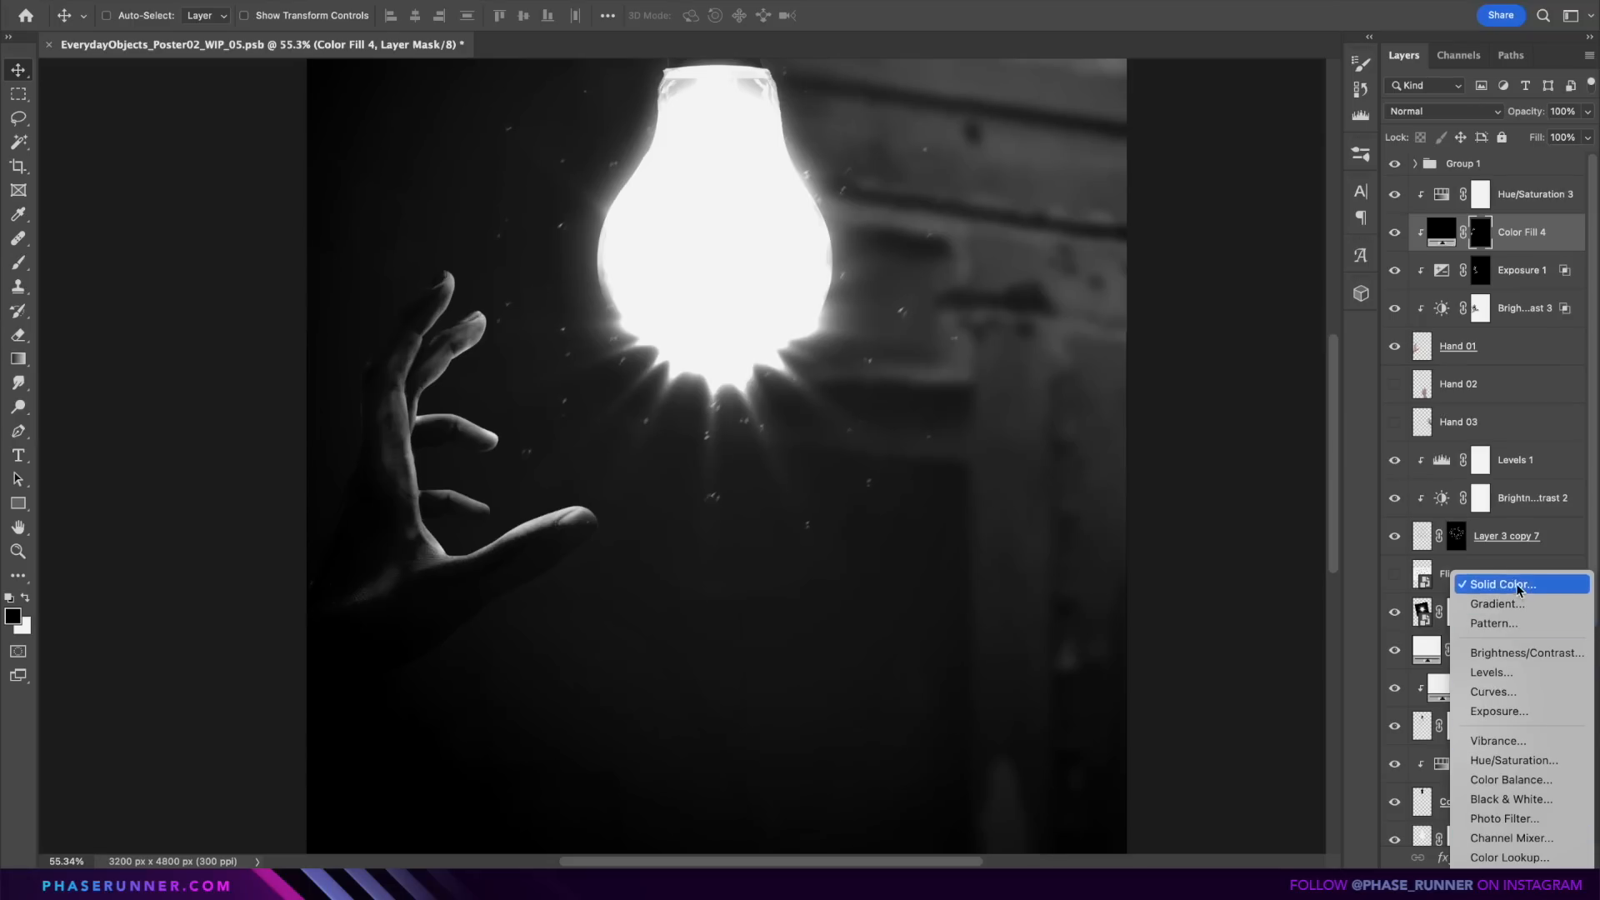
Step: Add a white Solid Color fill, move it above Hue/Saturation 3 and set its blend mode to Overlay
left_click(1500, 583)
key("Return")
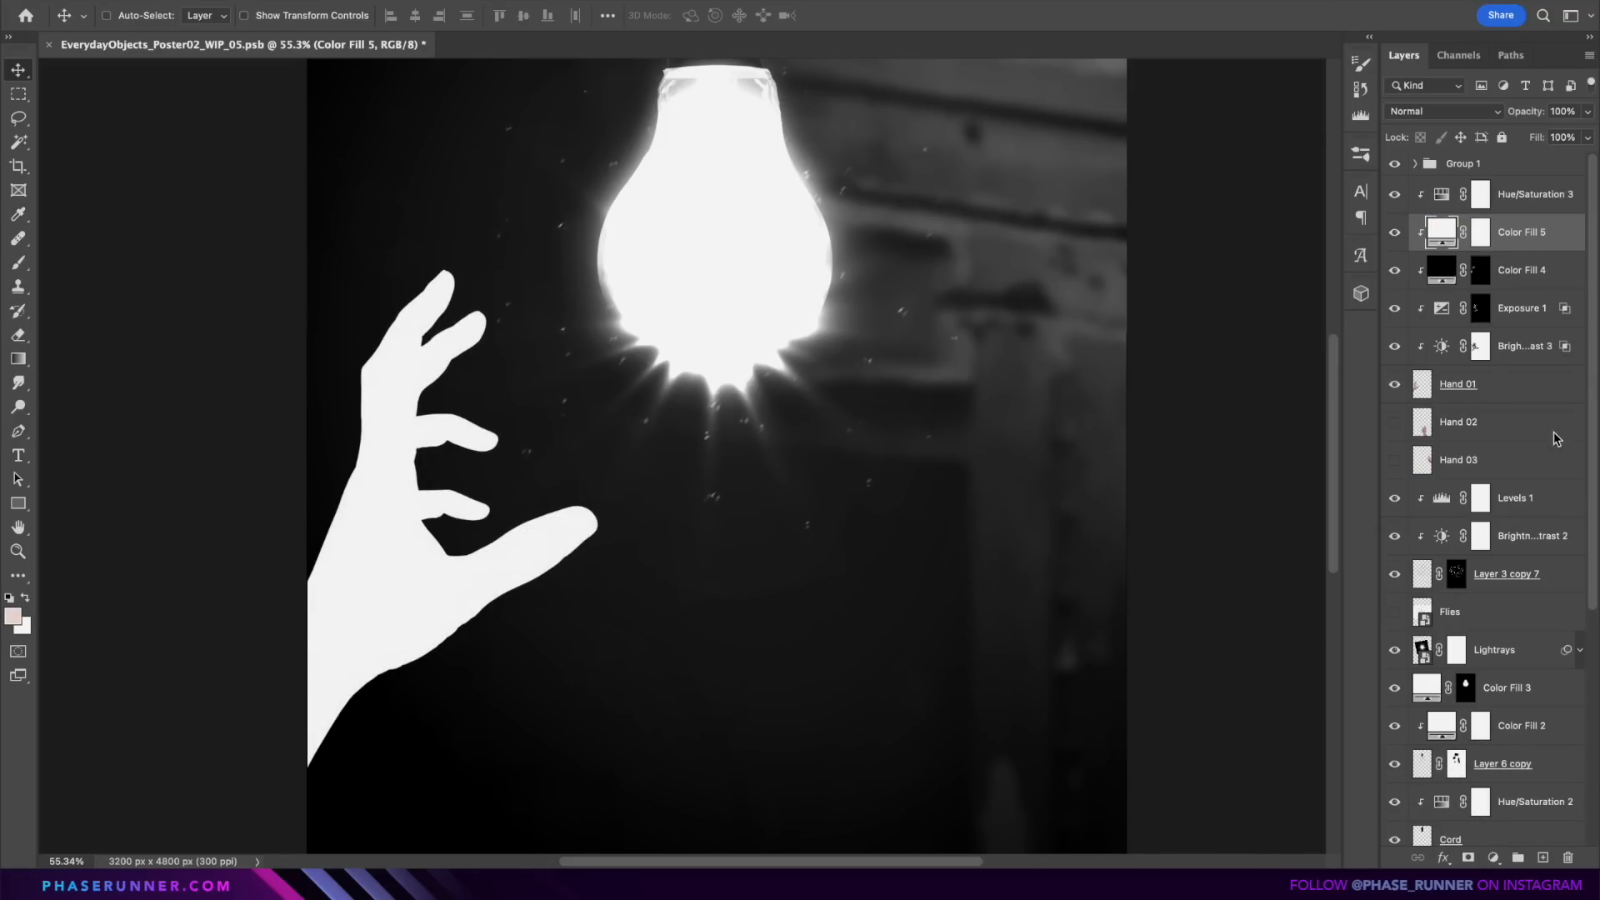
left_click_drag(1524, 232, 1537, 187)
left_click(1441, 111)
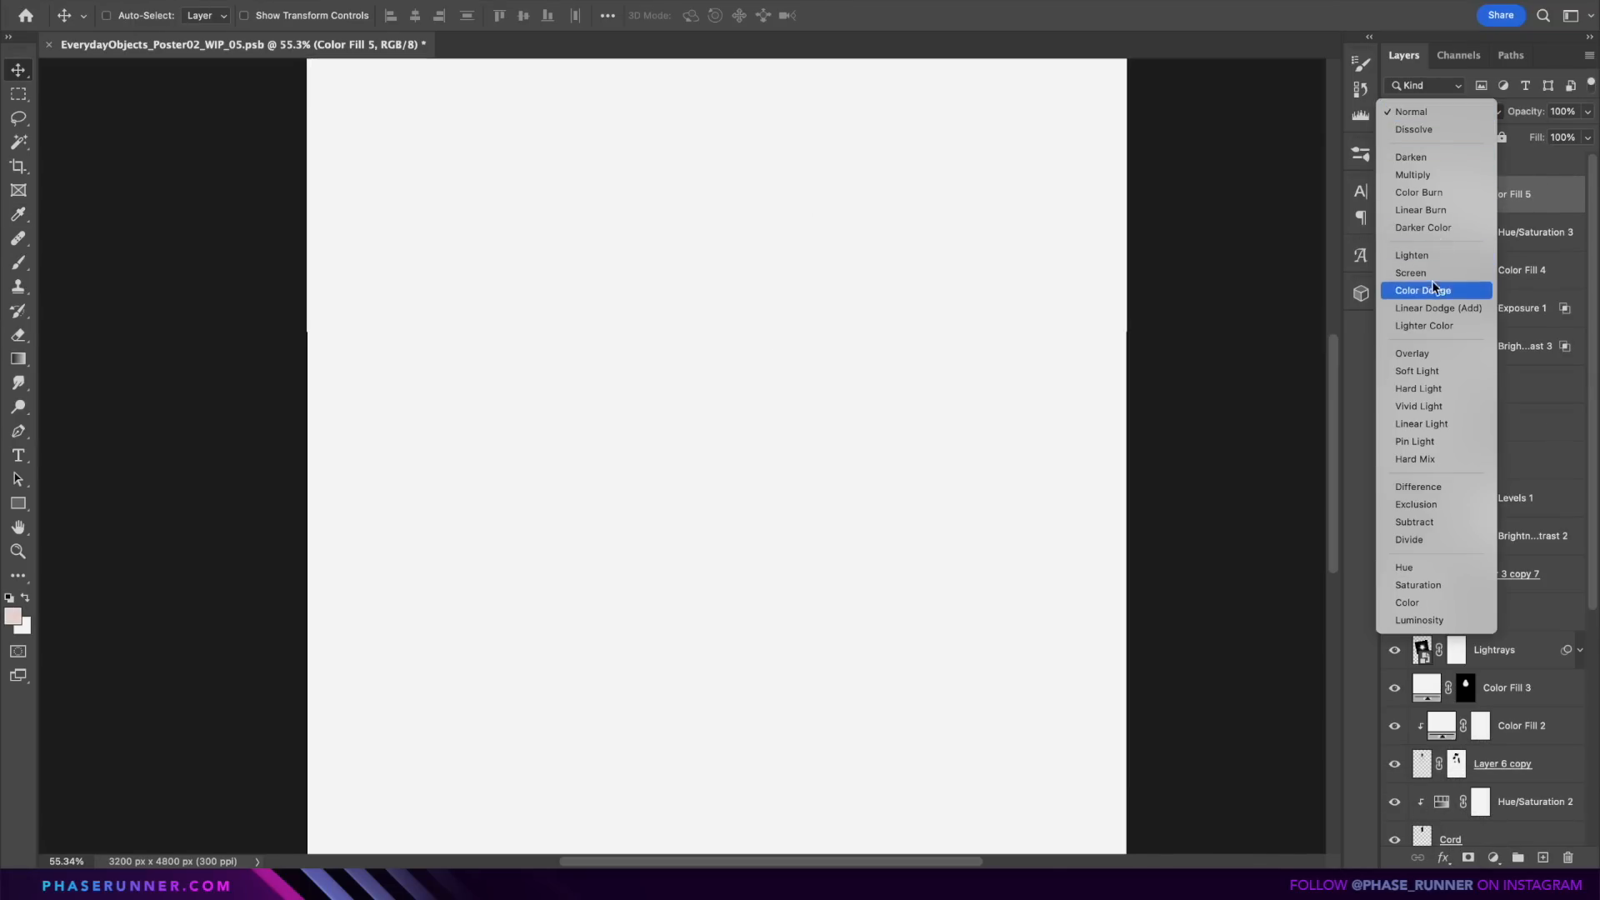
left_click(1421, 355)
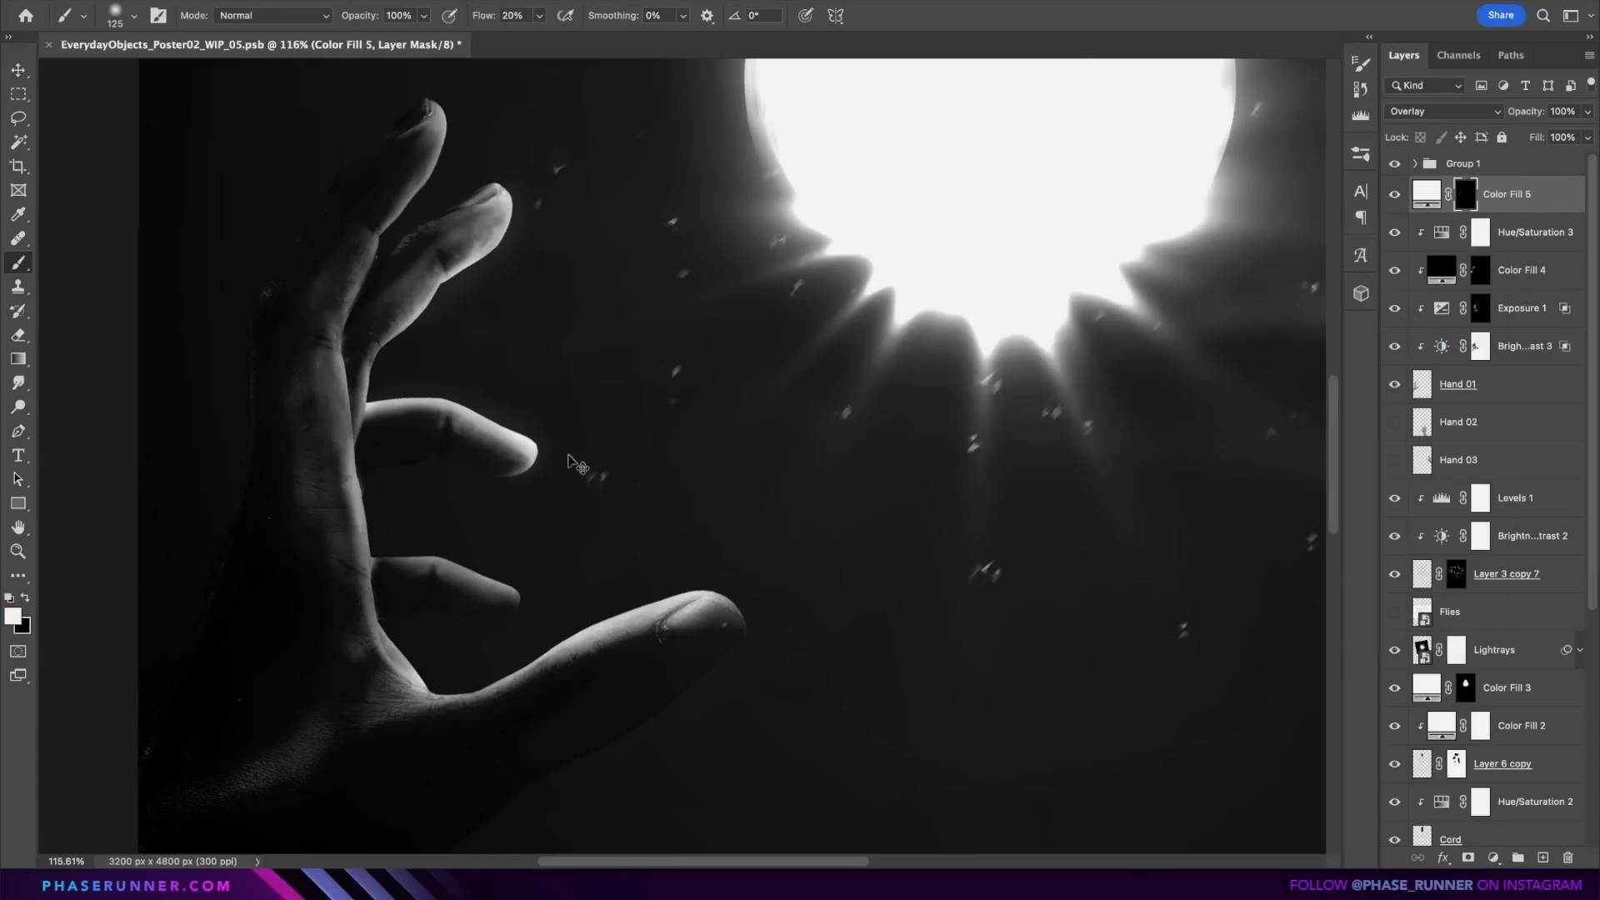
Step: Paint white on the Color Fill 5 mask with a 125 px brush to add glowing highlights to Hand 01's lower fingers
mouse_move(526, 464)
left_mouse_down()
mouse_move(514, 429)
mouse_move(426, 398)
left_mouse_up()
left_click_drag(457, 468, 486, 349)
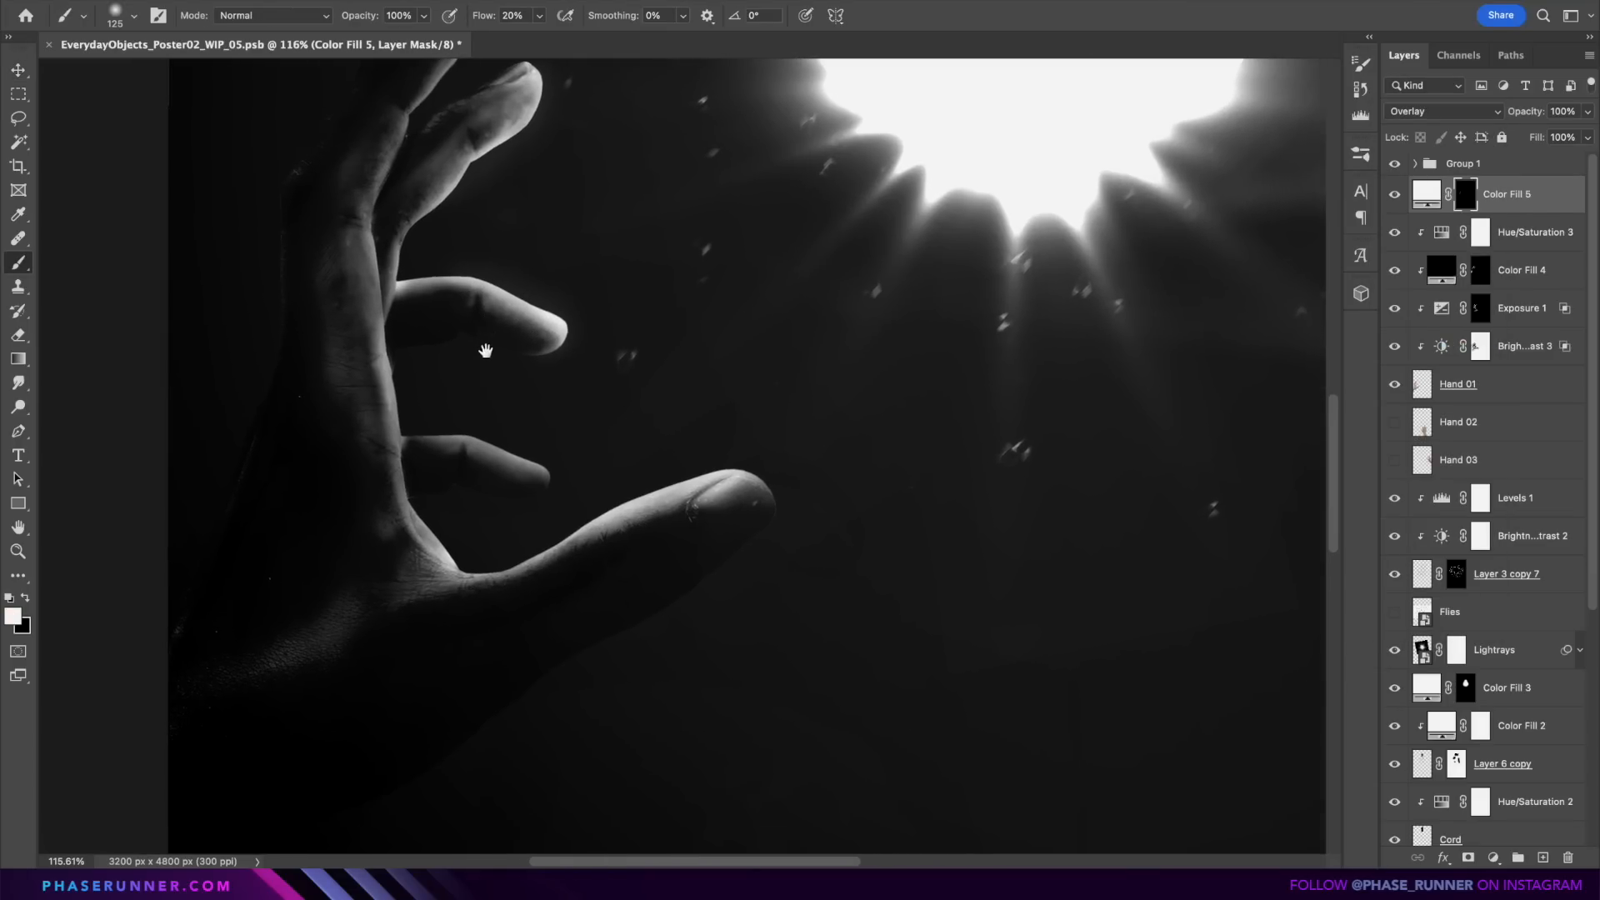
left_click_drag(545, 473, 435, 450)
key("super+z")
left_click_drag(546, 476, 450, 448)
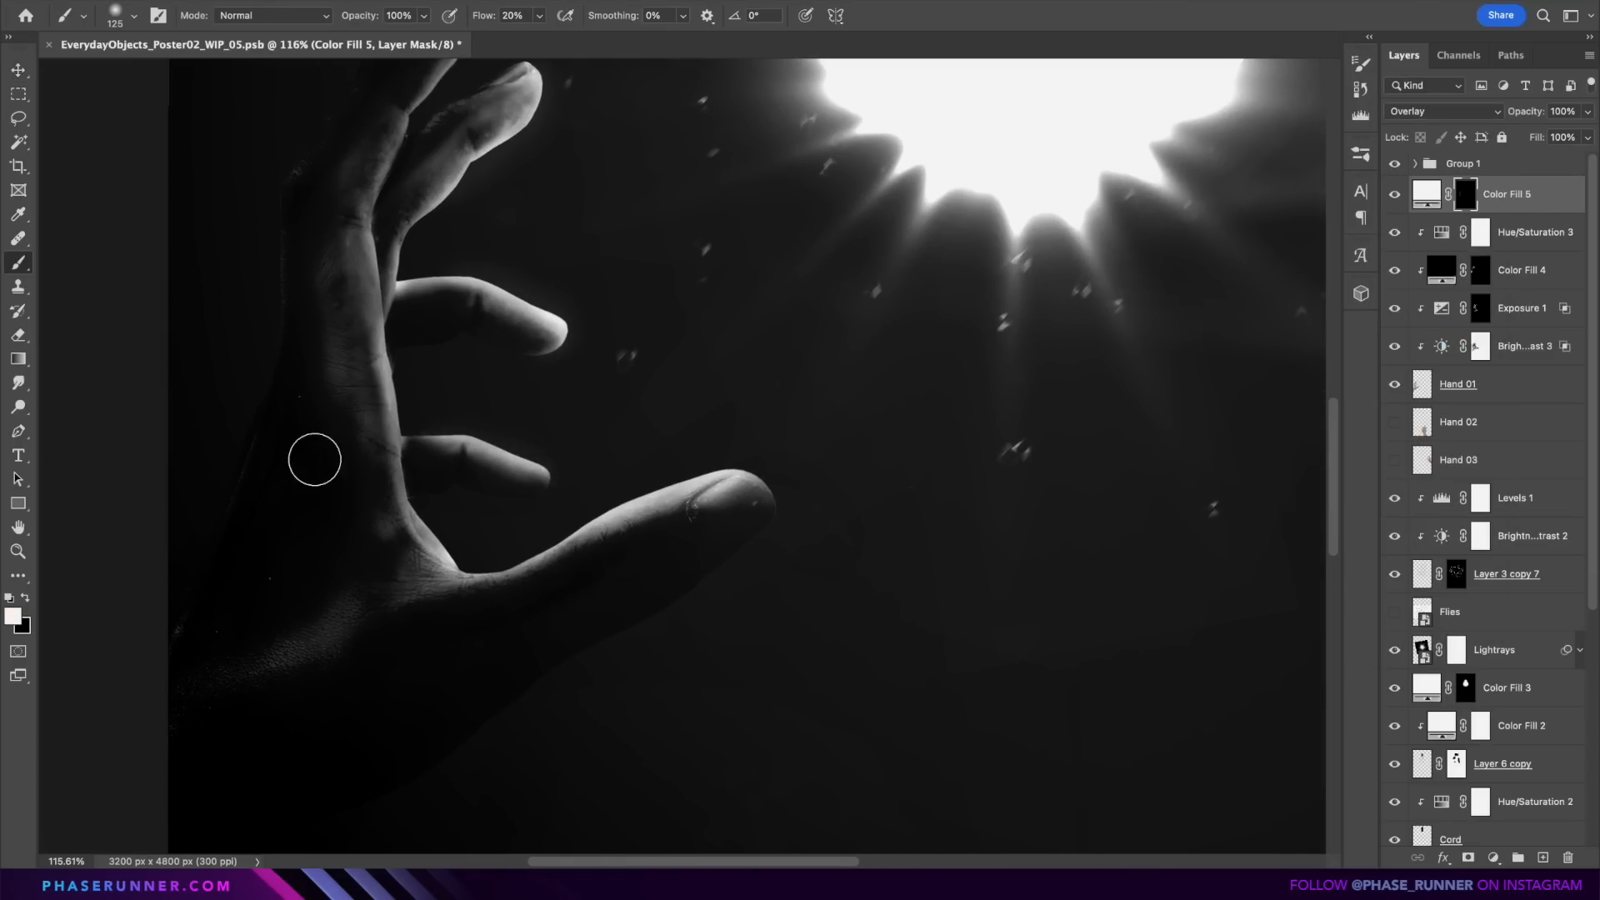
key("x")
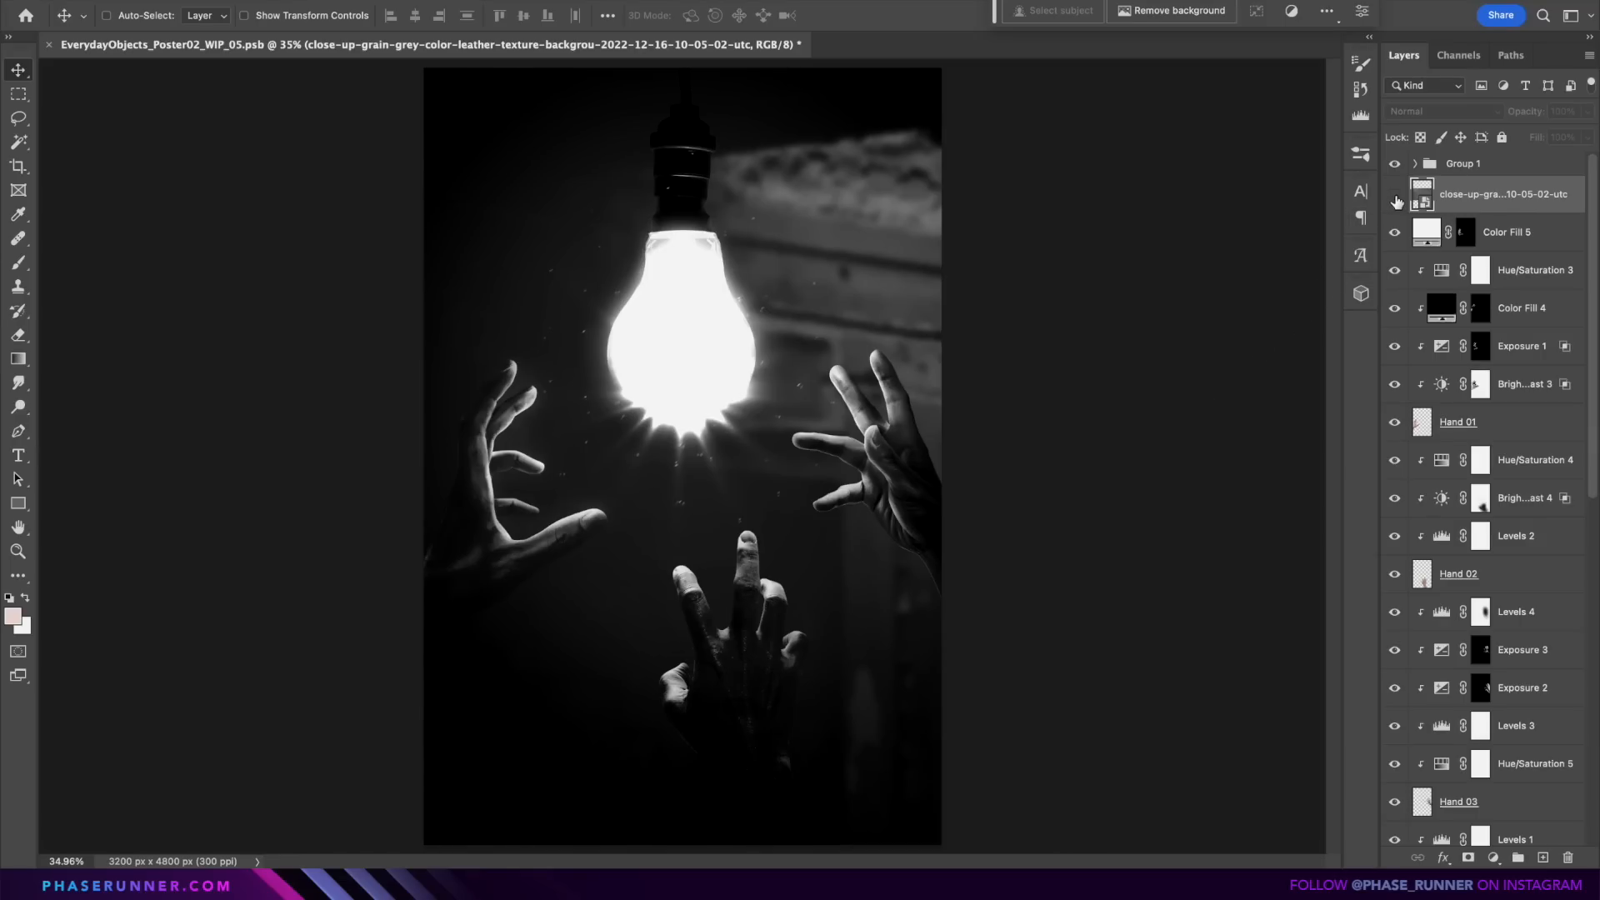
Step: Show the grey leather grain texture, transform it to cover the whole poster, blend it in Overlay and compare with it hidden
left_click(1395, 196)
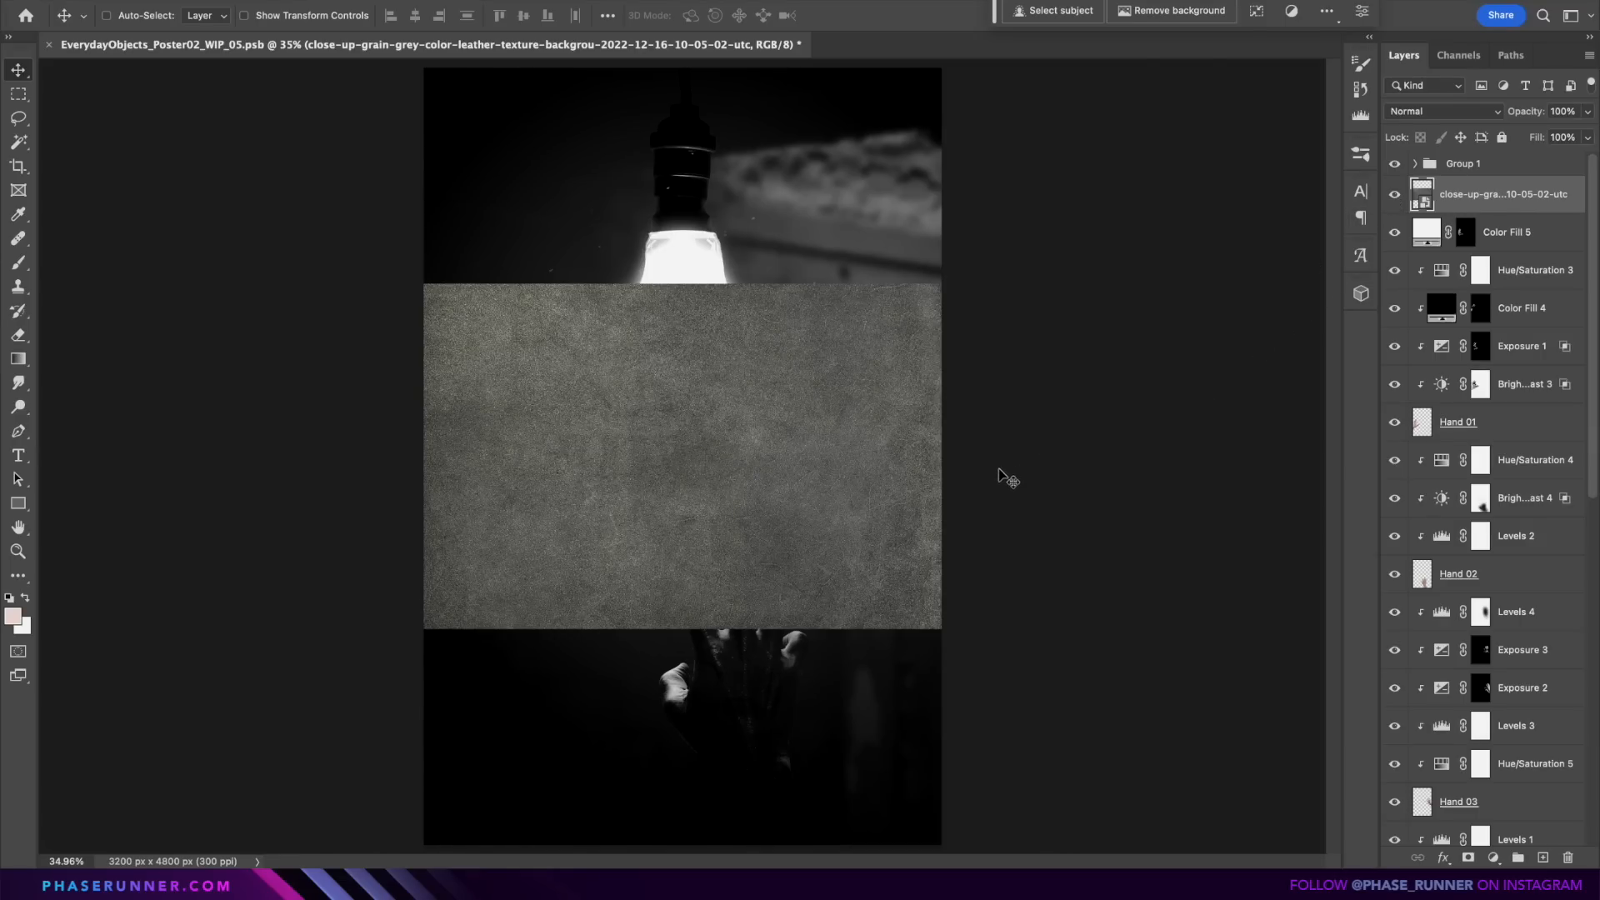
key("ctrl+t")
left_click_drag(955, 270, 850, 678)
key("ctrl+minus")
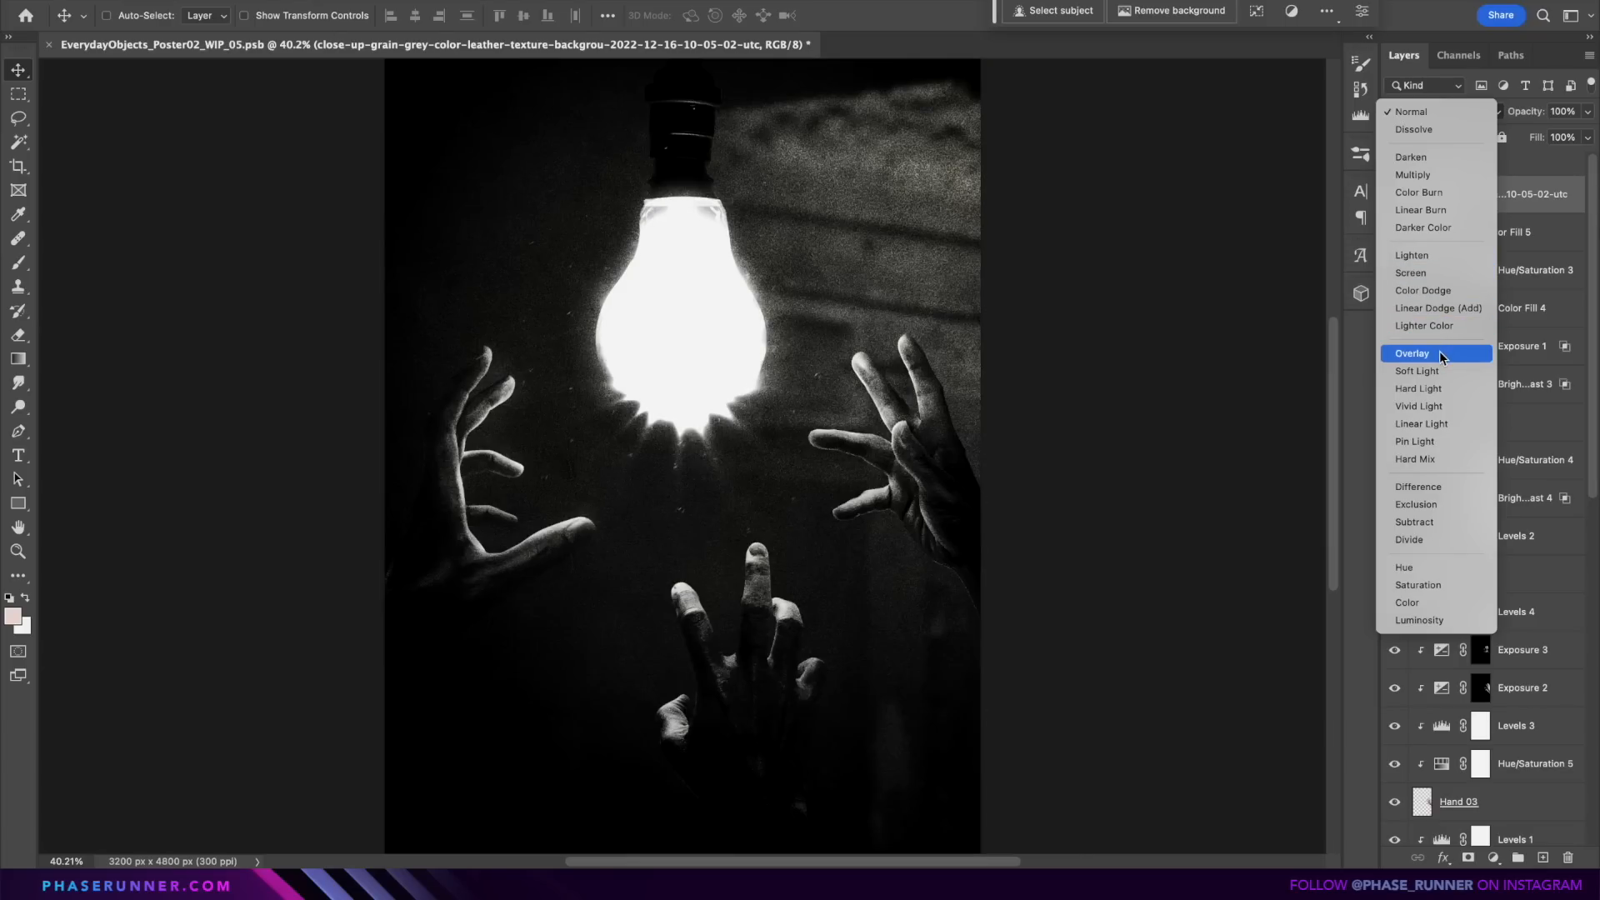
left_click(1438, 352)
left_click_drag(670, 380, 1054, 437)
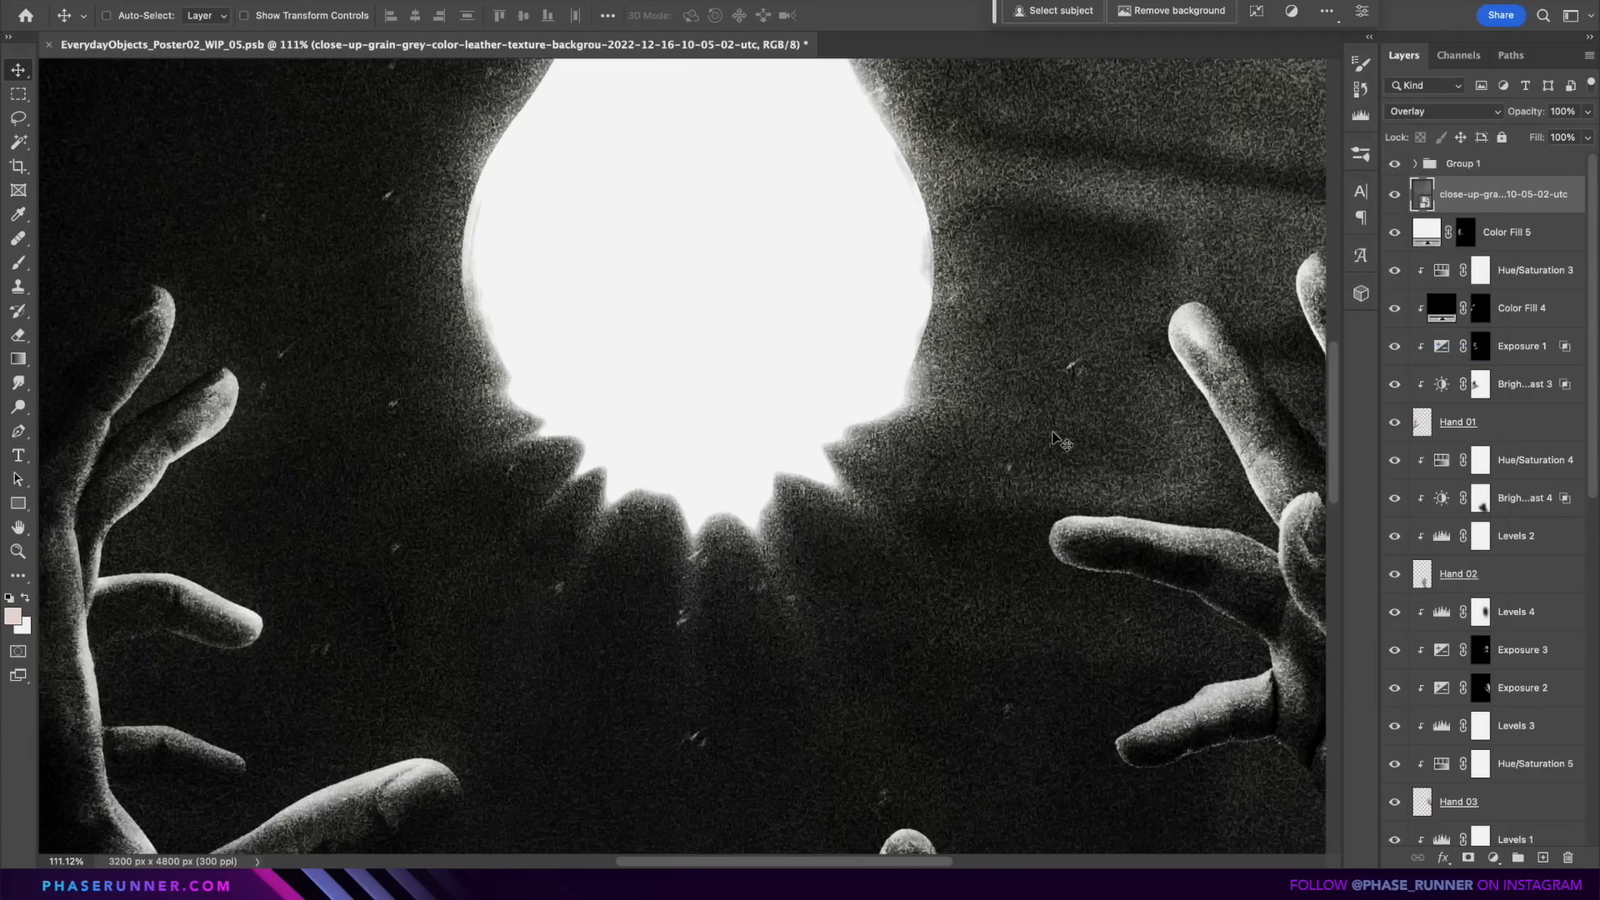
left_click(1396, 196)
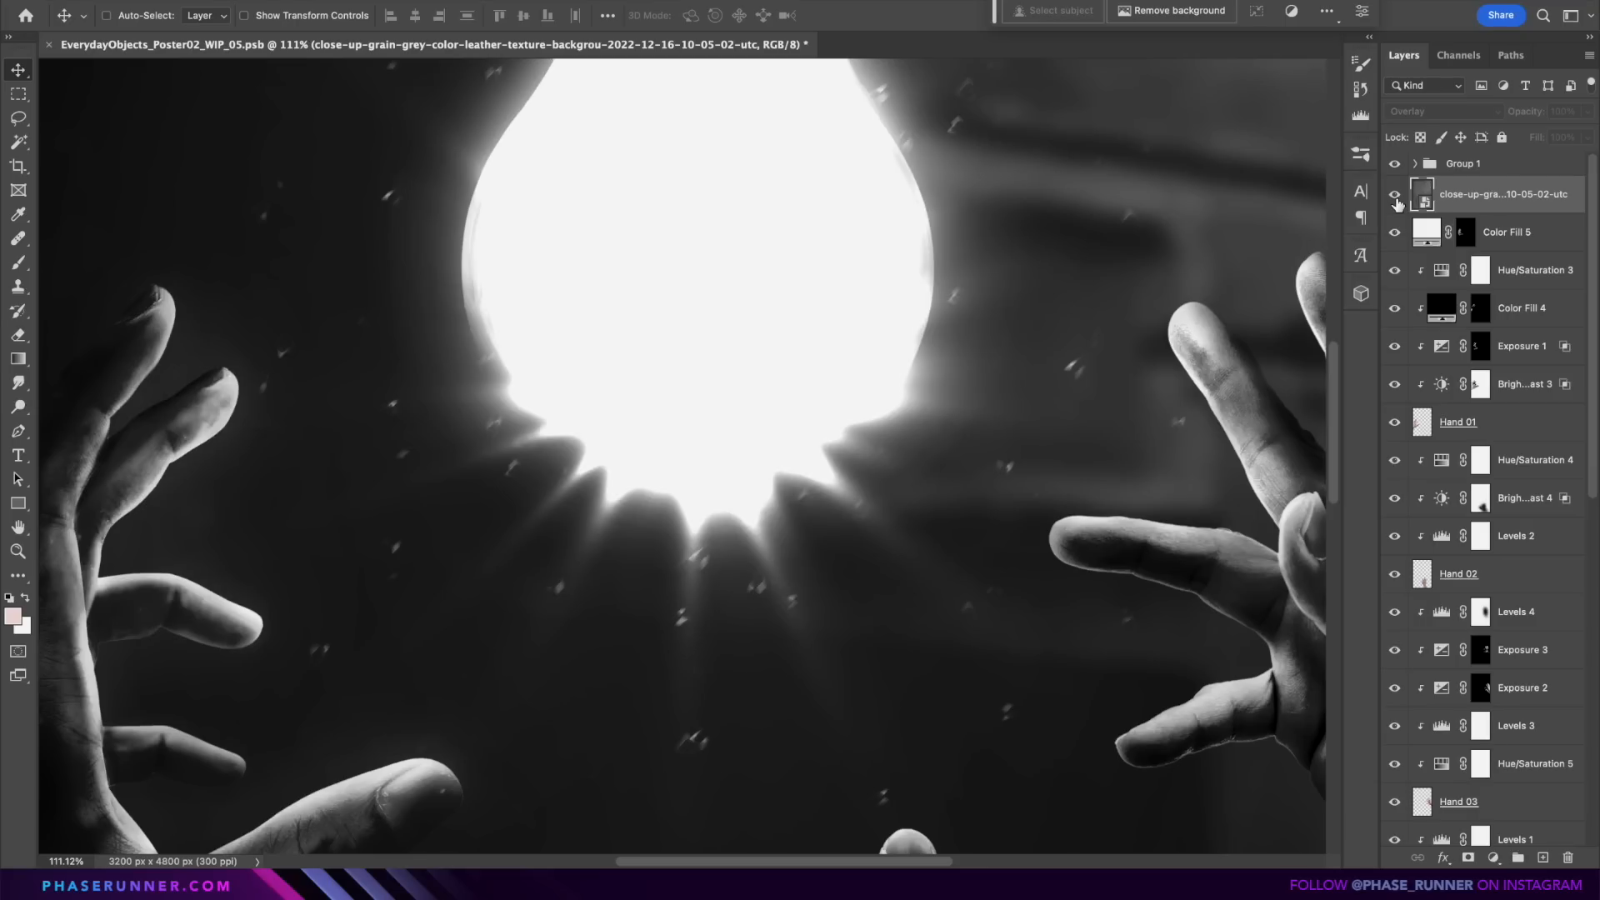
left_click(1395, 197)
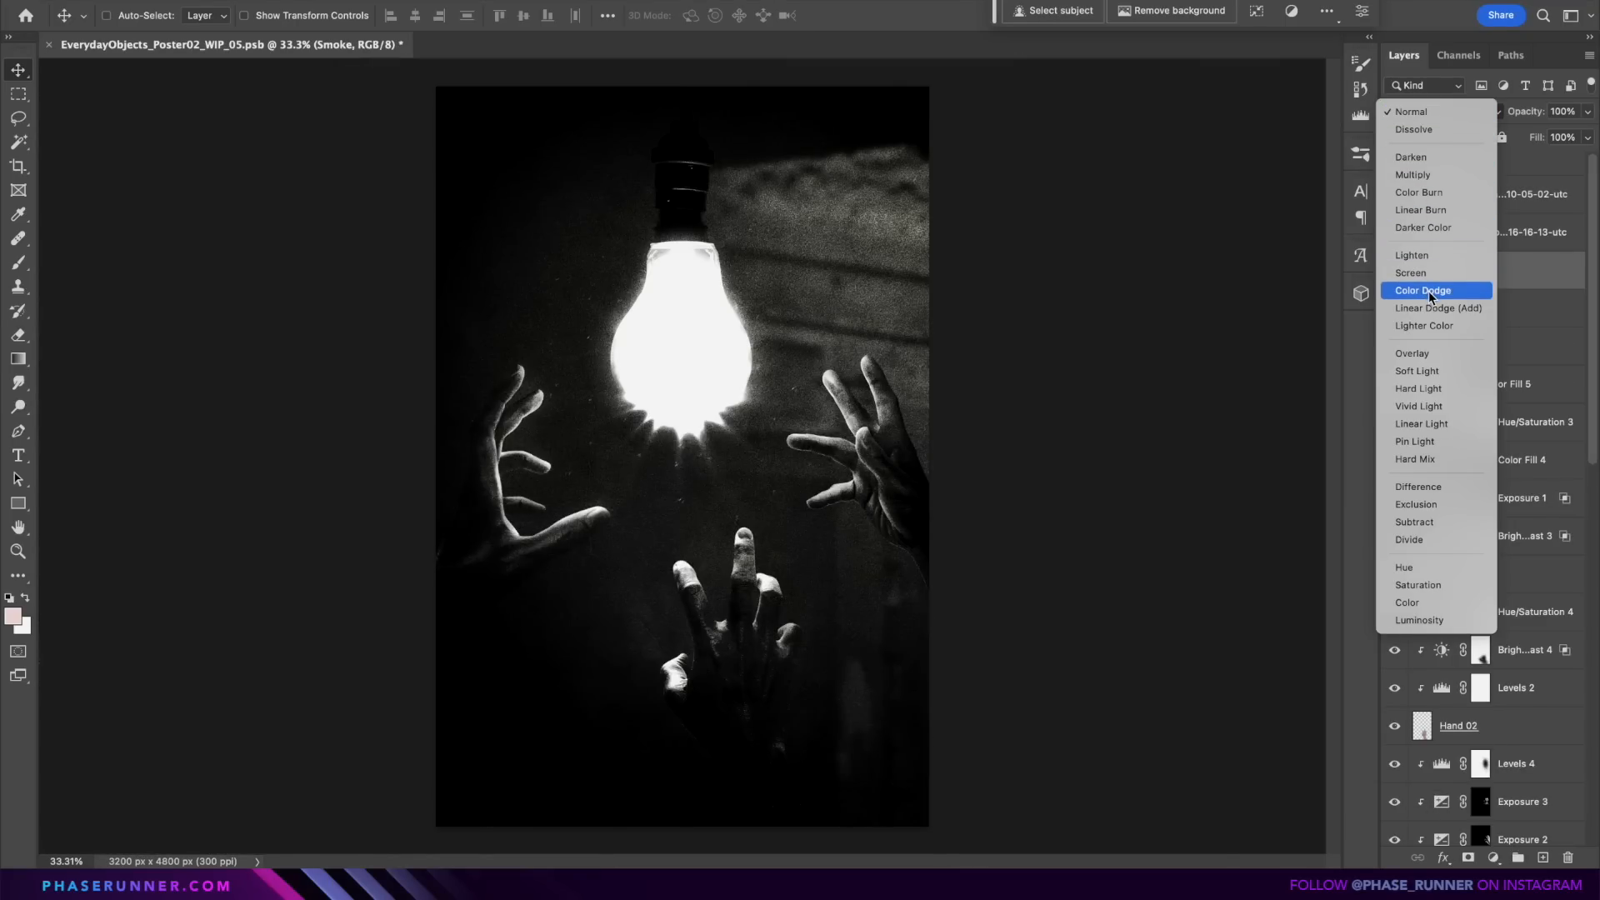
Step: Set the Smoke layer's blend mode to Color Dodge and move the smoke lower on the poster
left_click(1428, 288)
mouse_move(920, 575)
left_mouse_down()
mouse_move(924, 702)
mouse_move(923, 658)
left_mouse_up()
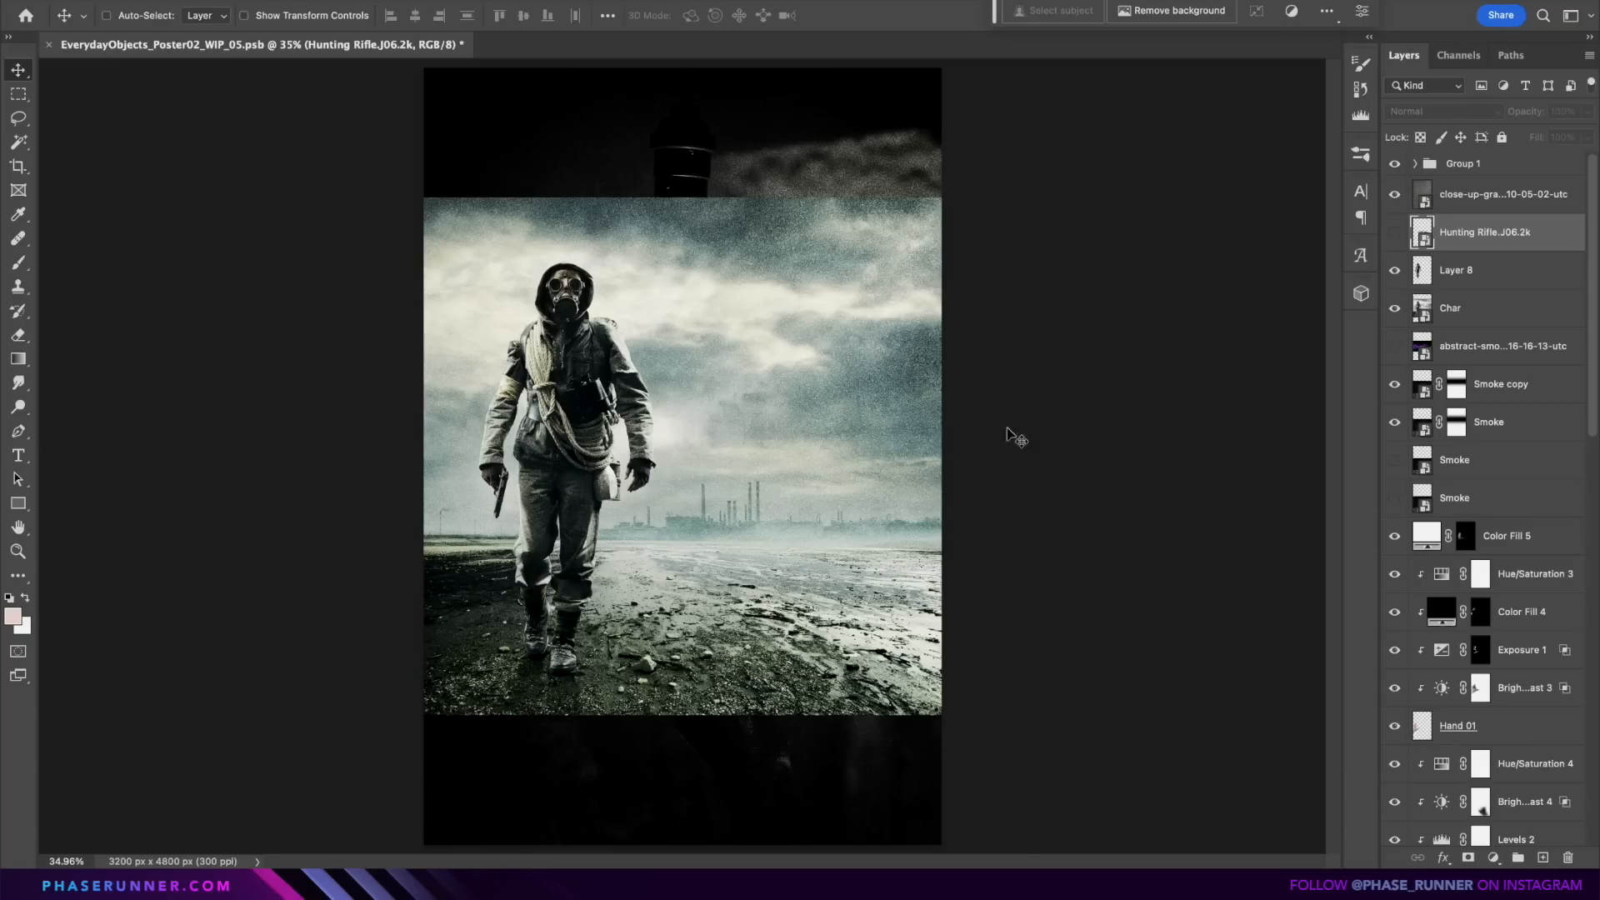
Step: Scale down the cut-out gas-mask figure, centre it inside the glowing bulb and darken it with a clipped Brightness/Contrast layer
scroll(1011, 435, "up", 5)
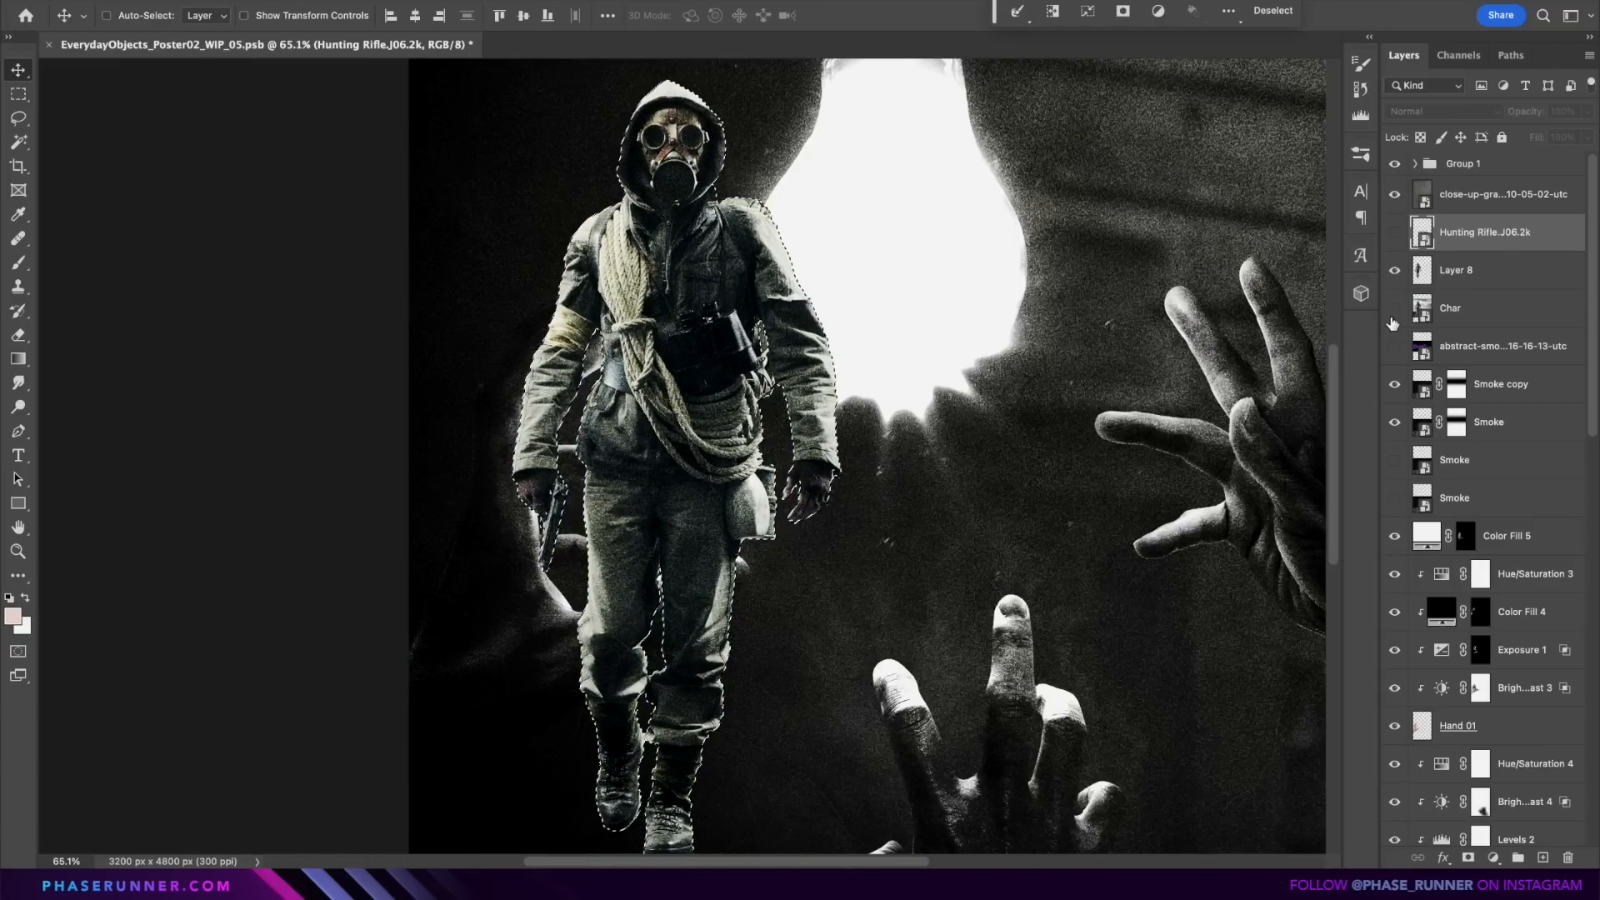
key("super+t")
left_click_drag(713, 258, 783, 318)
left_click_drag(806, 261, 789, 276)
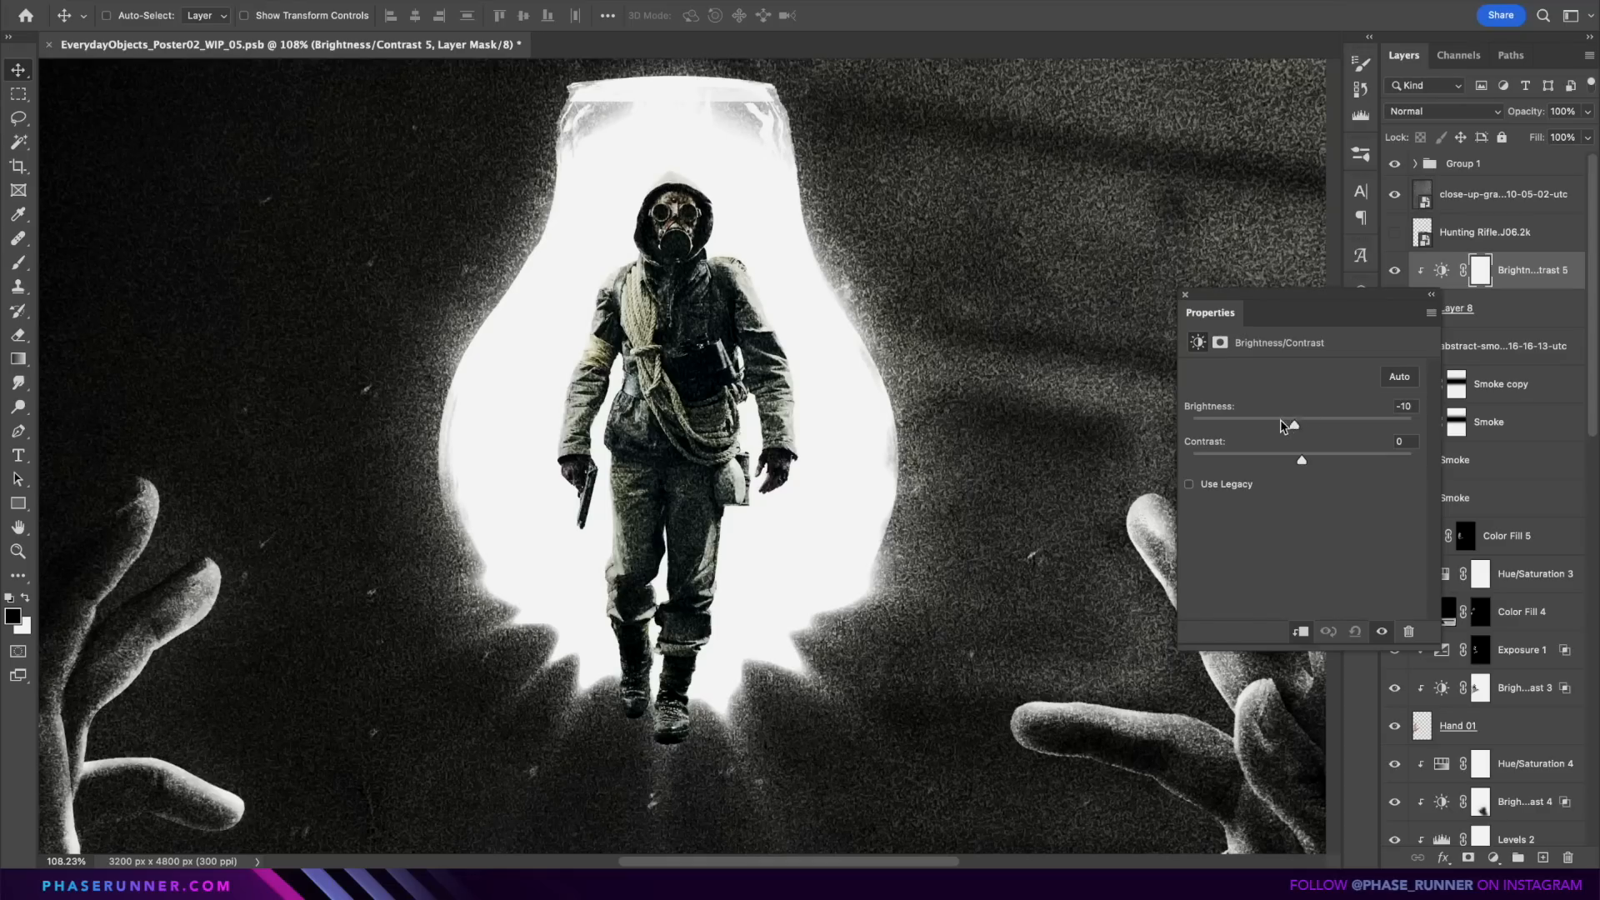
left_click_drag(1290, 425, 1348, 472)
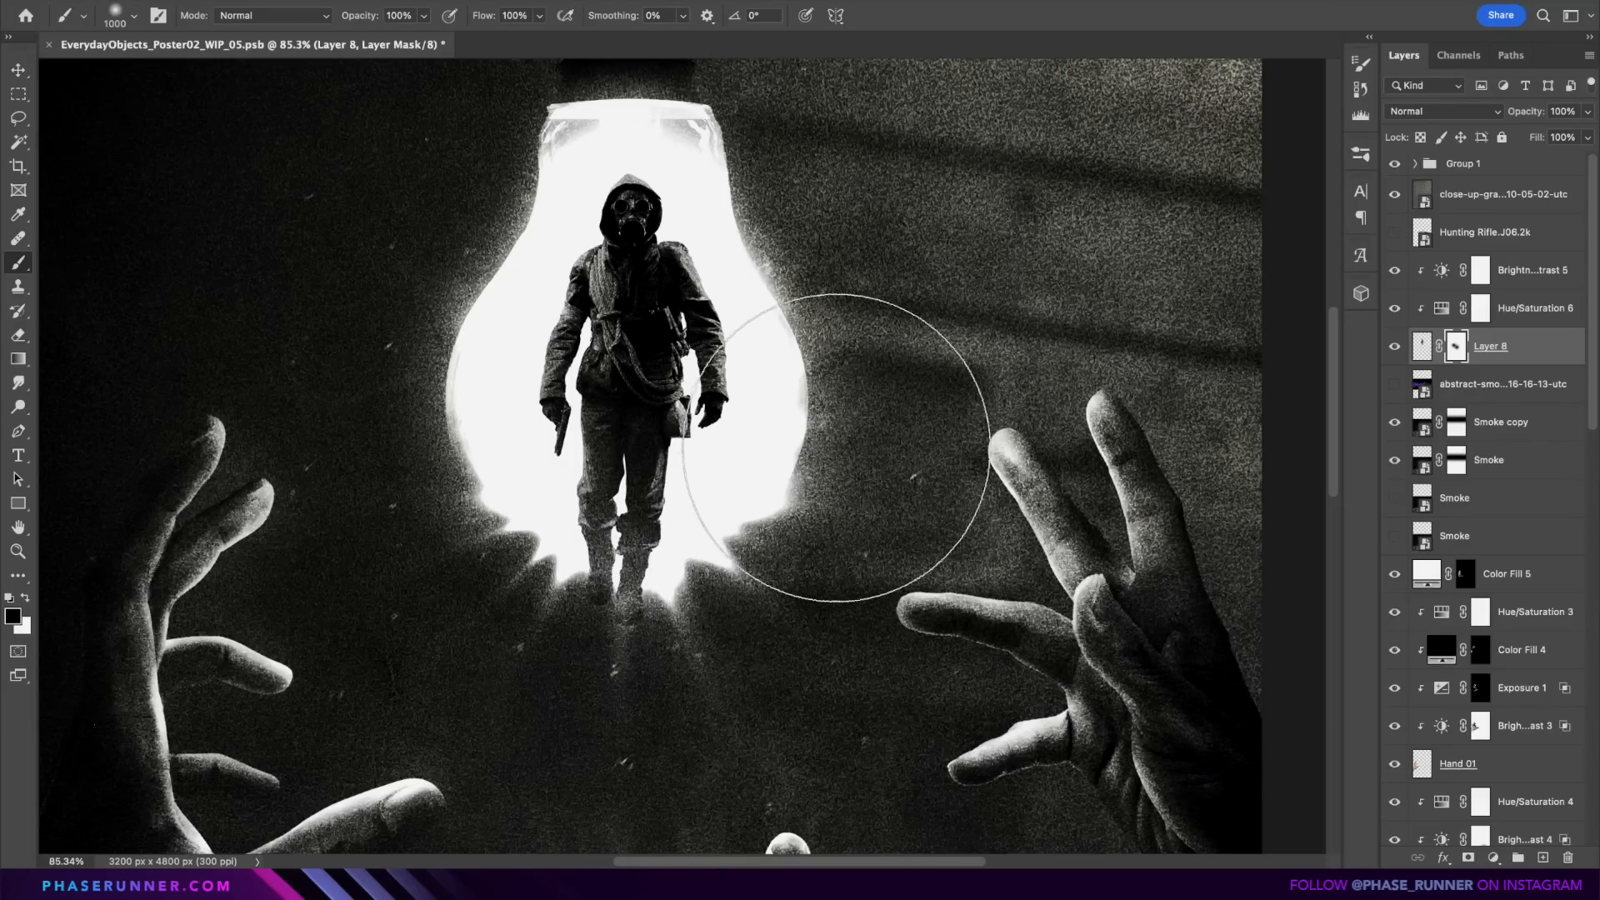
Step: Fade the figure's edges on Layer 8's mask with large soft black brush dabs from 1000 to 600 px, and apply Gaussian Blur to the figure
left_click(836, 451)
left_click(424, 349)
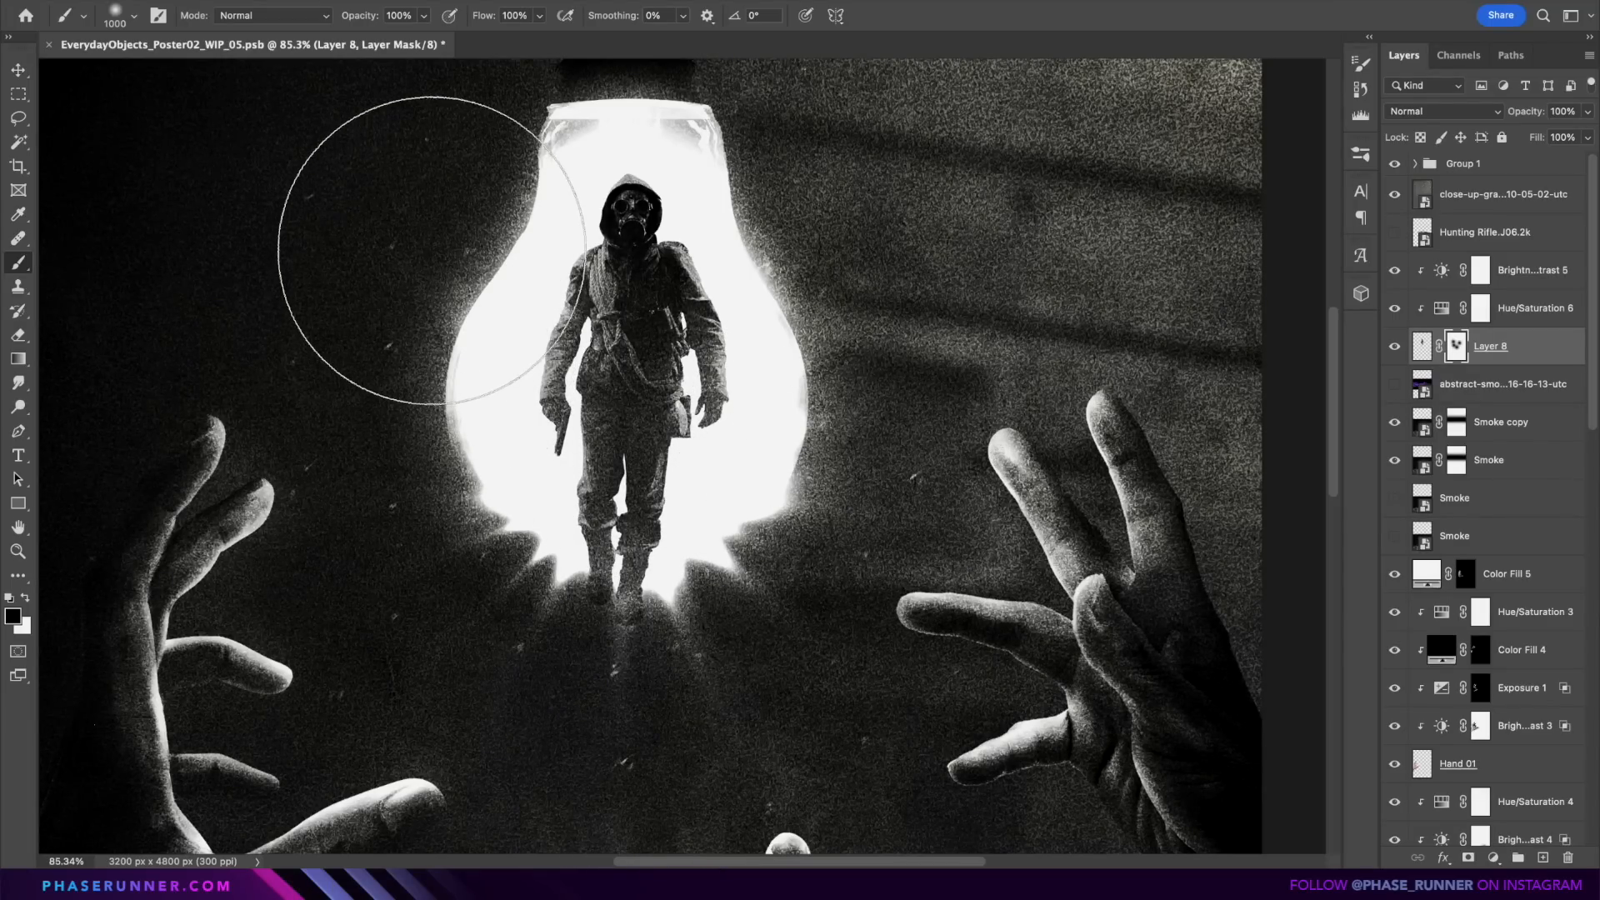
key("bracketleft")
key("bracketleft")
key("bracketleft")
key("bracketleft")
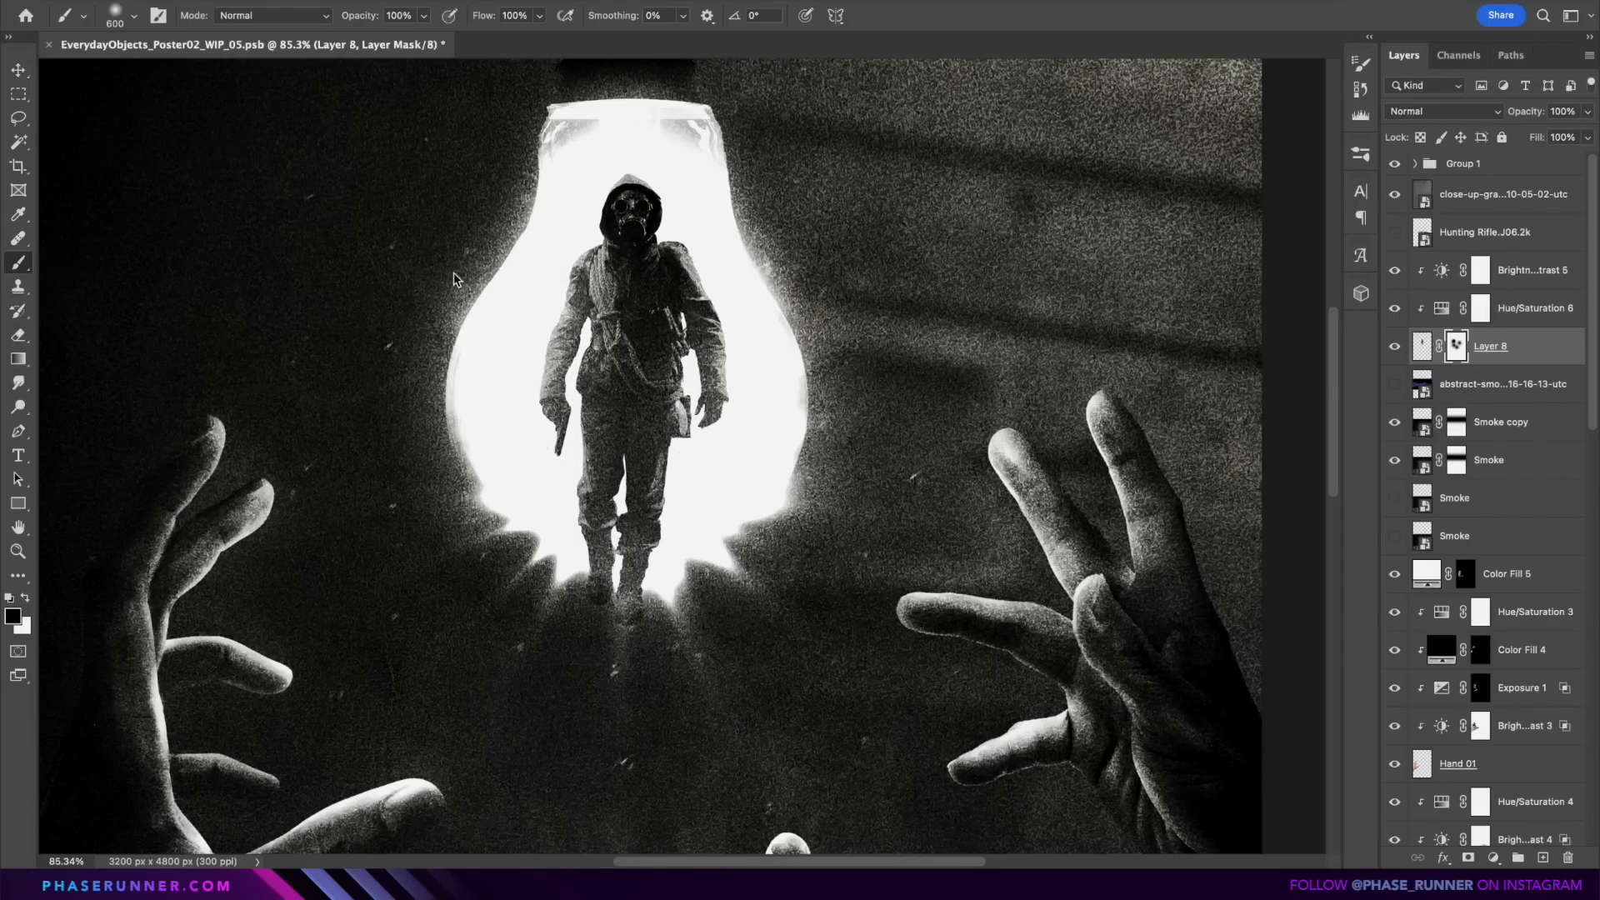
left_click(776, 248)
left_click(754, 173)
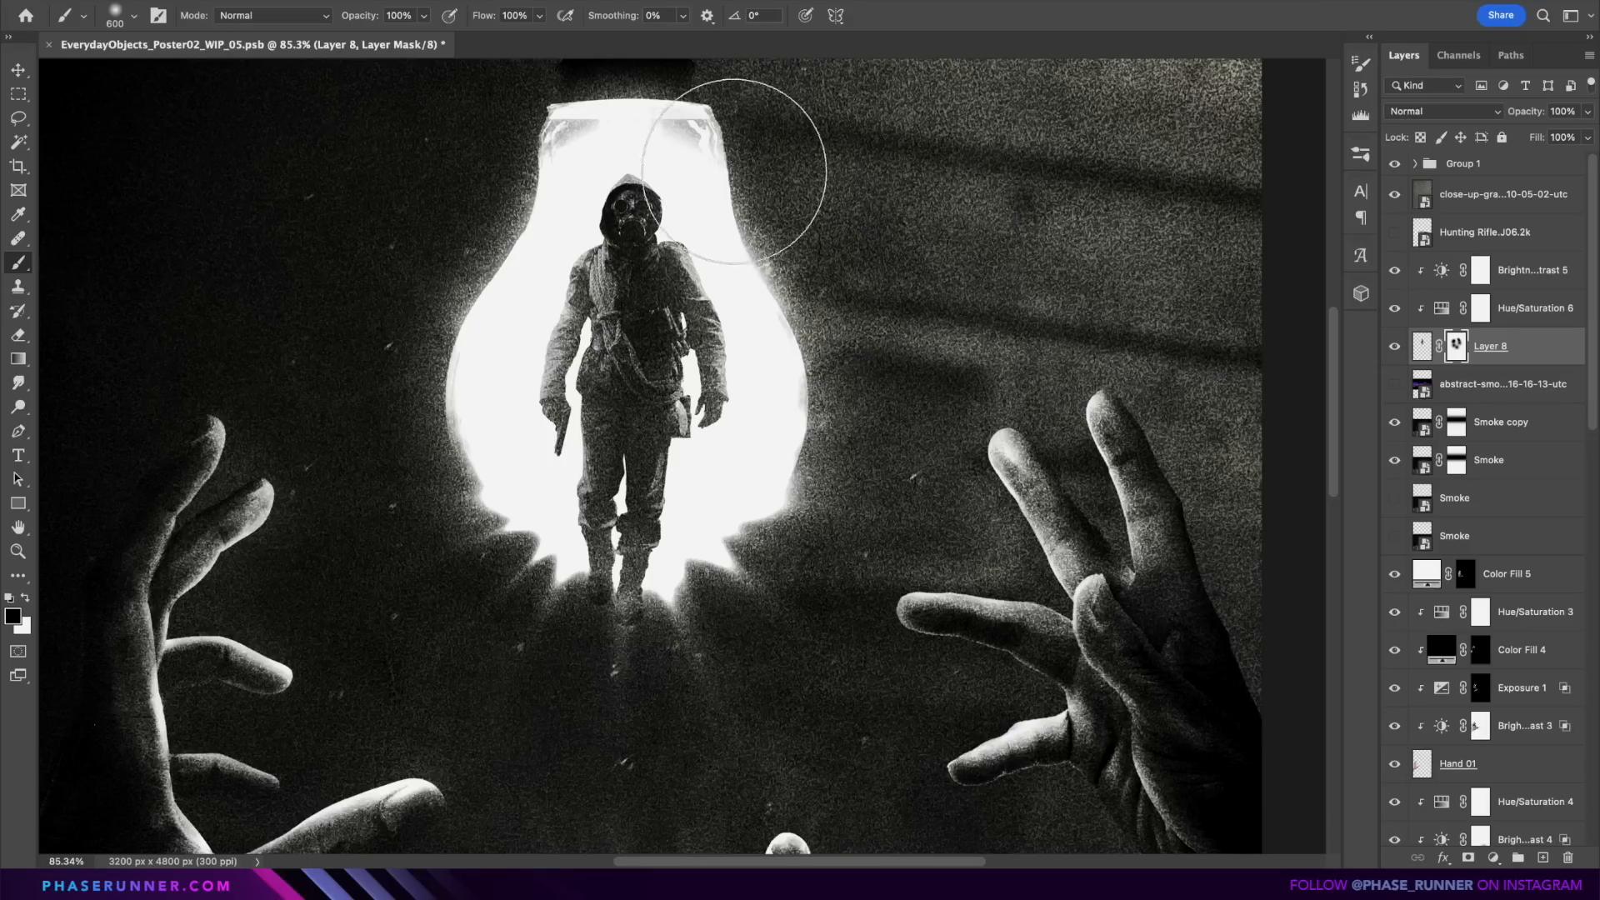
left_click(510, 169)
left_click(522, 180)
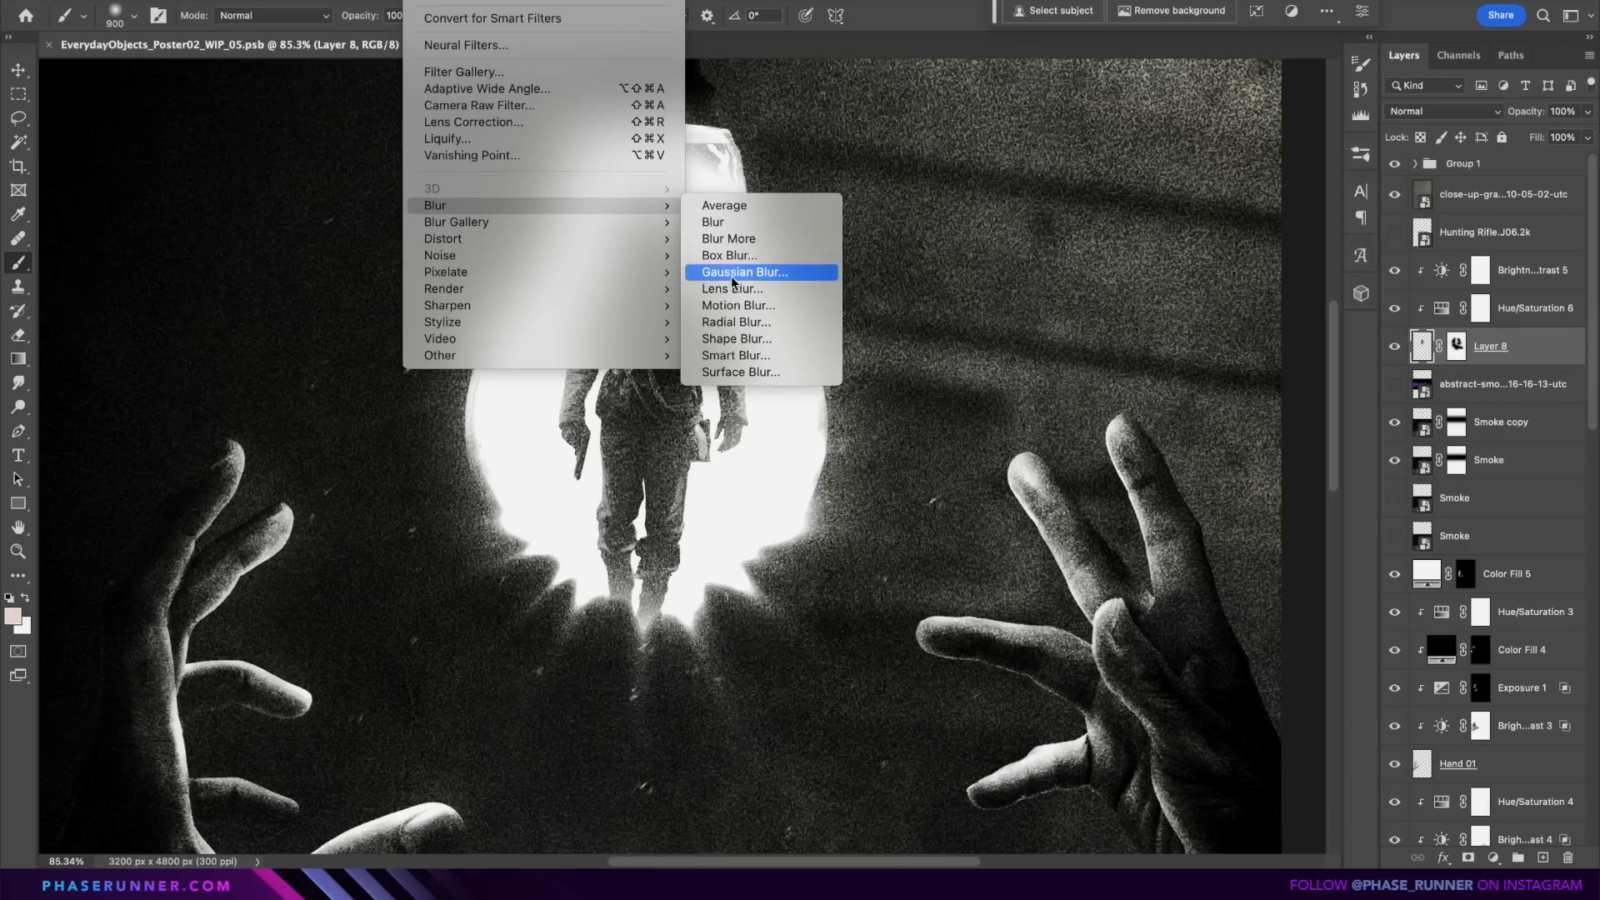
left_click(733, 275)
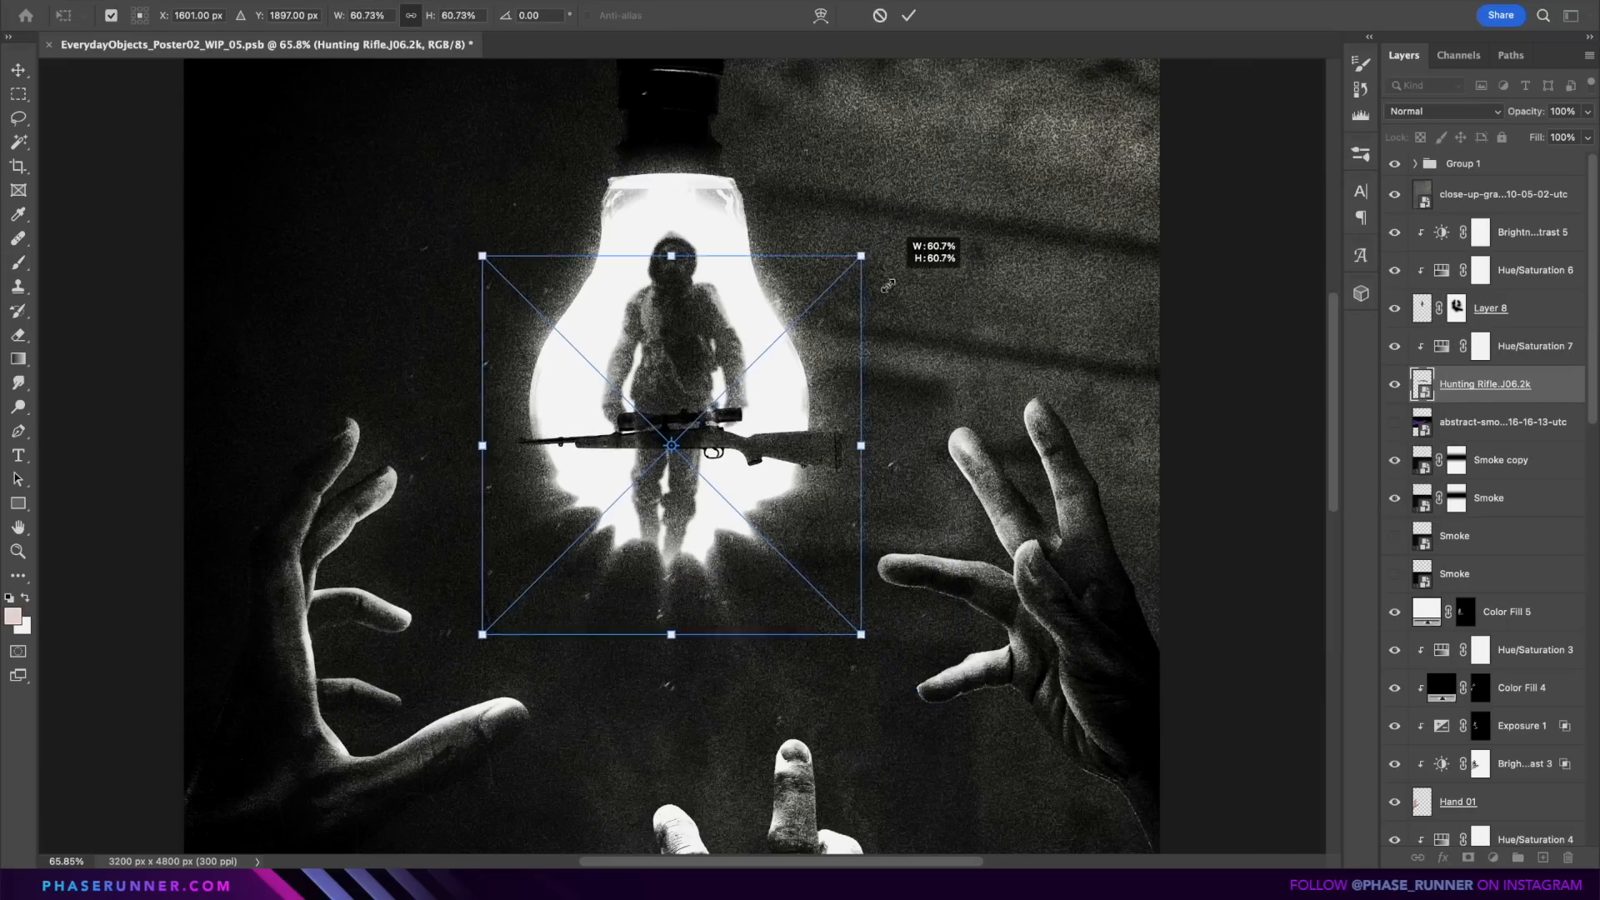
Step: Scale down the hunting rifle, angle it behind the figure's back and fade it on its mask with a 900 px black brush
mouse_move(742, 515)
left_mouse_down()
mouse_move(765, 481)
mouse_move(800, 300)
left_mouse_up()
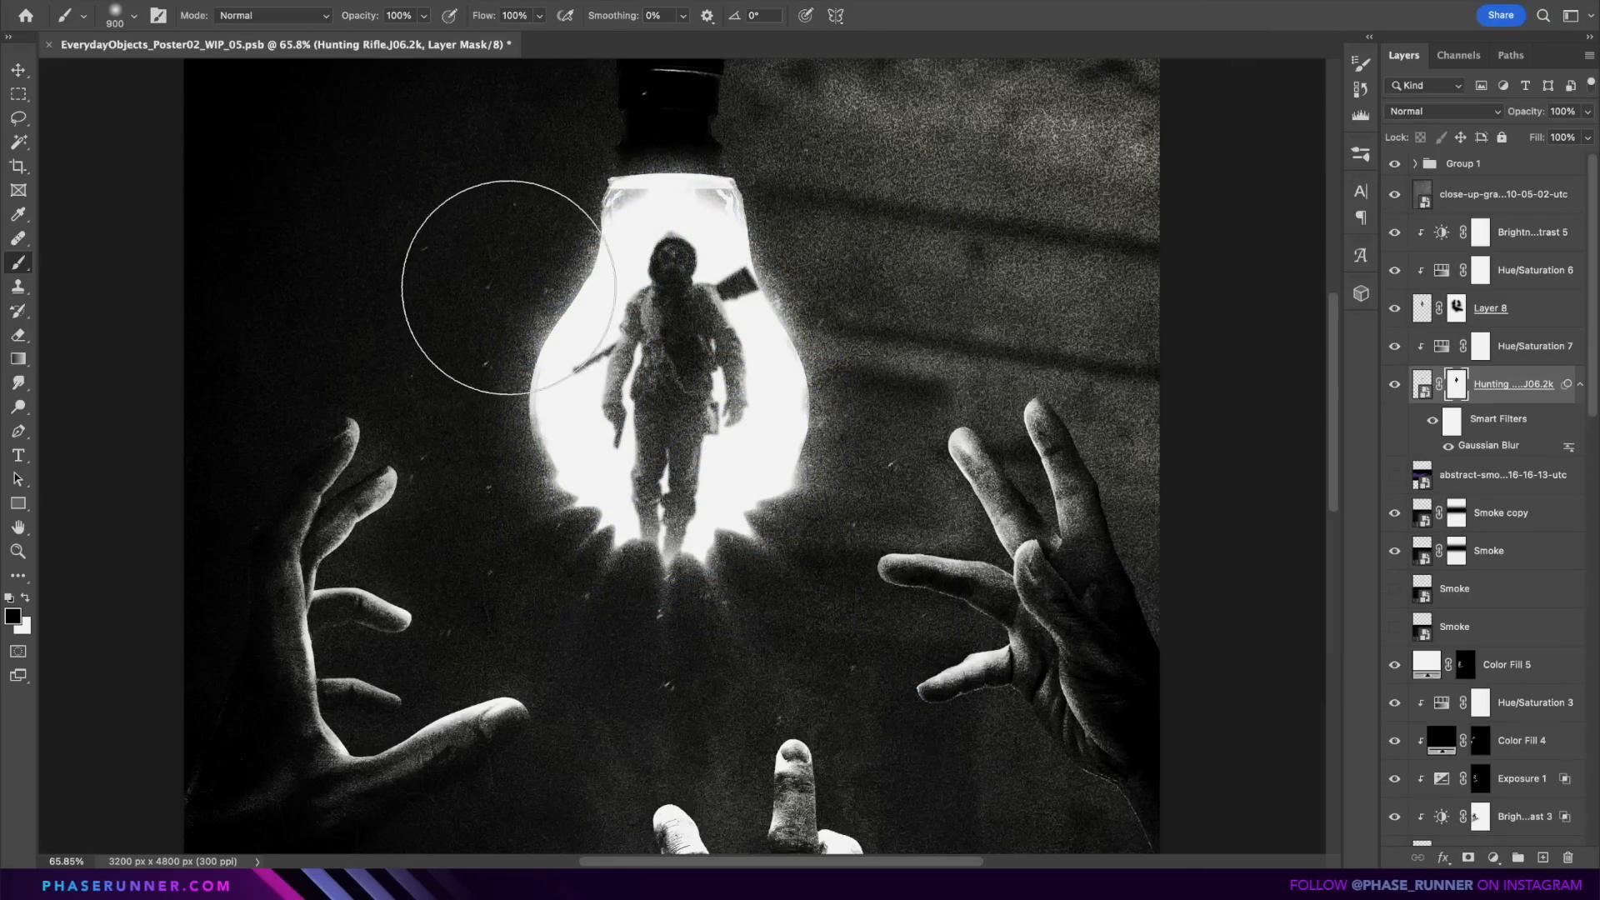
mouse_move(508, 287)
left_mouse_down()
mouse_move(572, 143)
mouse_move(814, 142)
mouse_move(839, 221)
mouse_move(952, 366)
mouse_move(857, 179)
left_mouse_up()
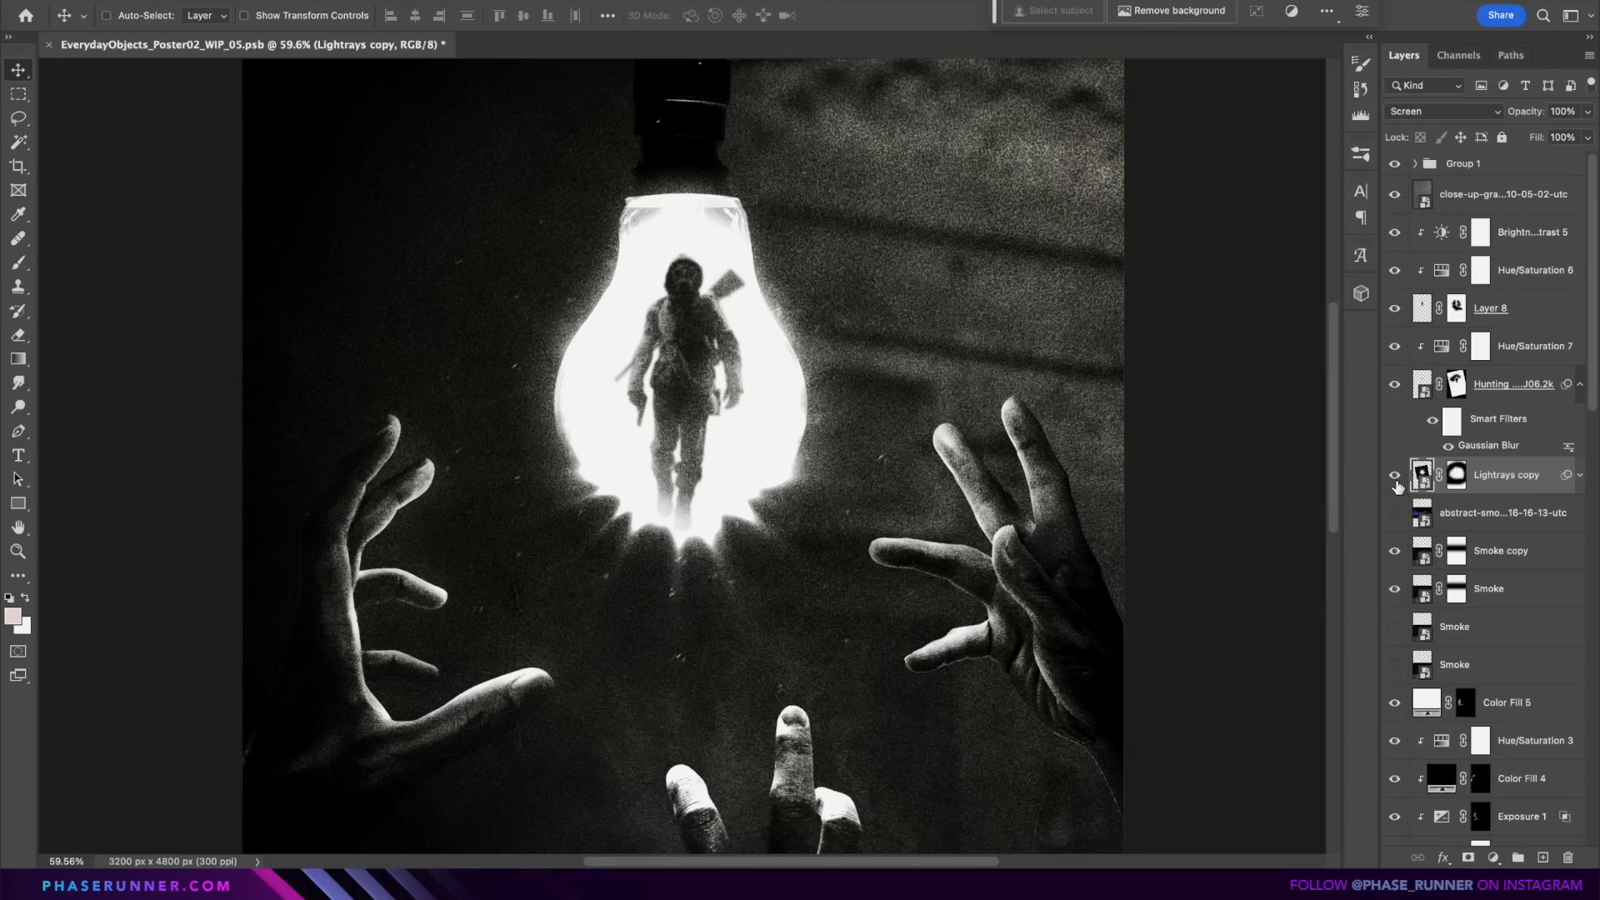
Step: Show the Lightrays copy layer, and scale down Lightrays copy 2 over the lower part of the bulb
left_click(1395, 476)
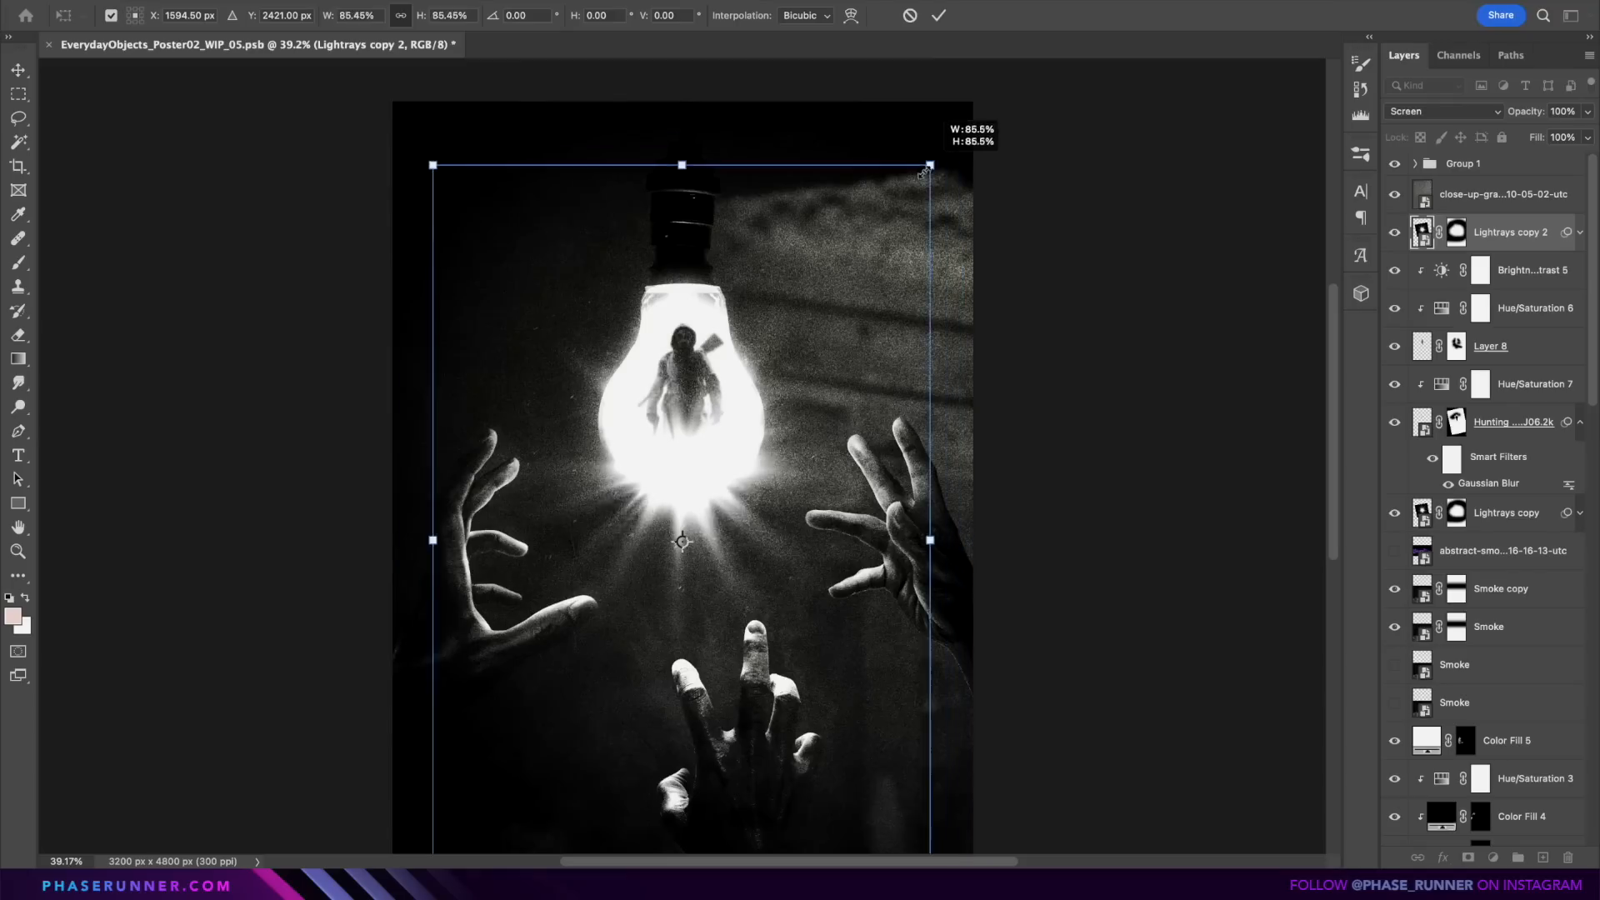
mouse_move(921, 196)
left_mouse_down()
mouse_move(797, 396)
mouse_move(821, 390)
mouse_move(742, 385)
left_mouse_up()
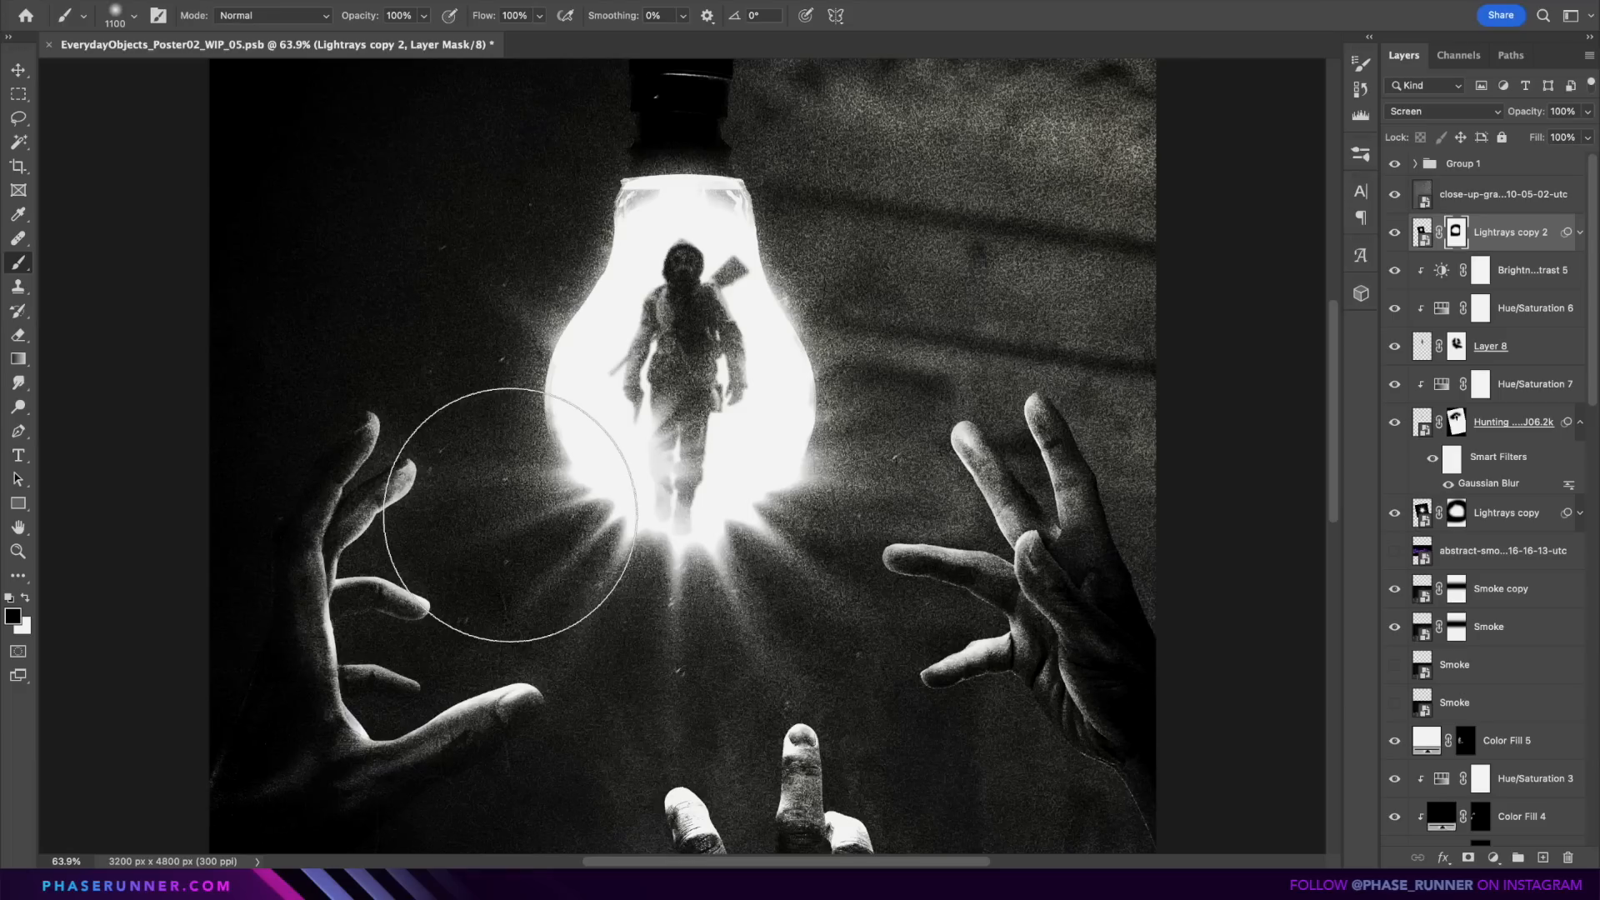